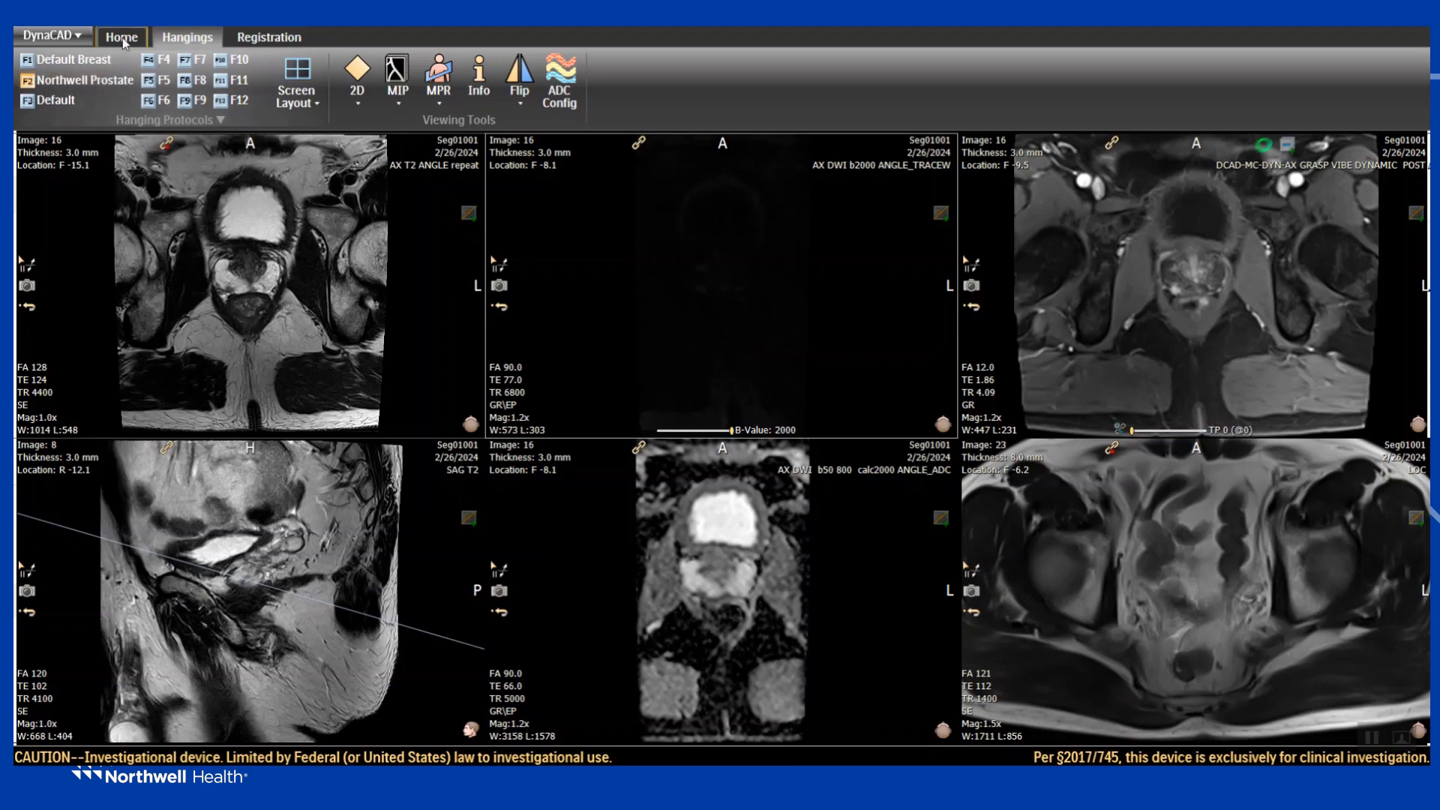
Brighten the axial DWI b2000 image by adjusting its window/level to about W 81, L 43.
left_click(121, 37)
left_click(817, 79)
left_click_drag(794, 255, 775, 215)
scroll(803, 282, "down", 1)
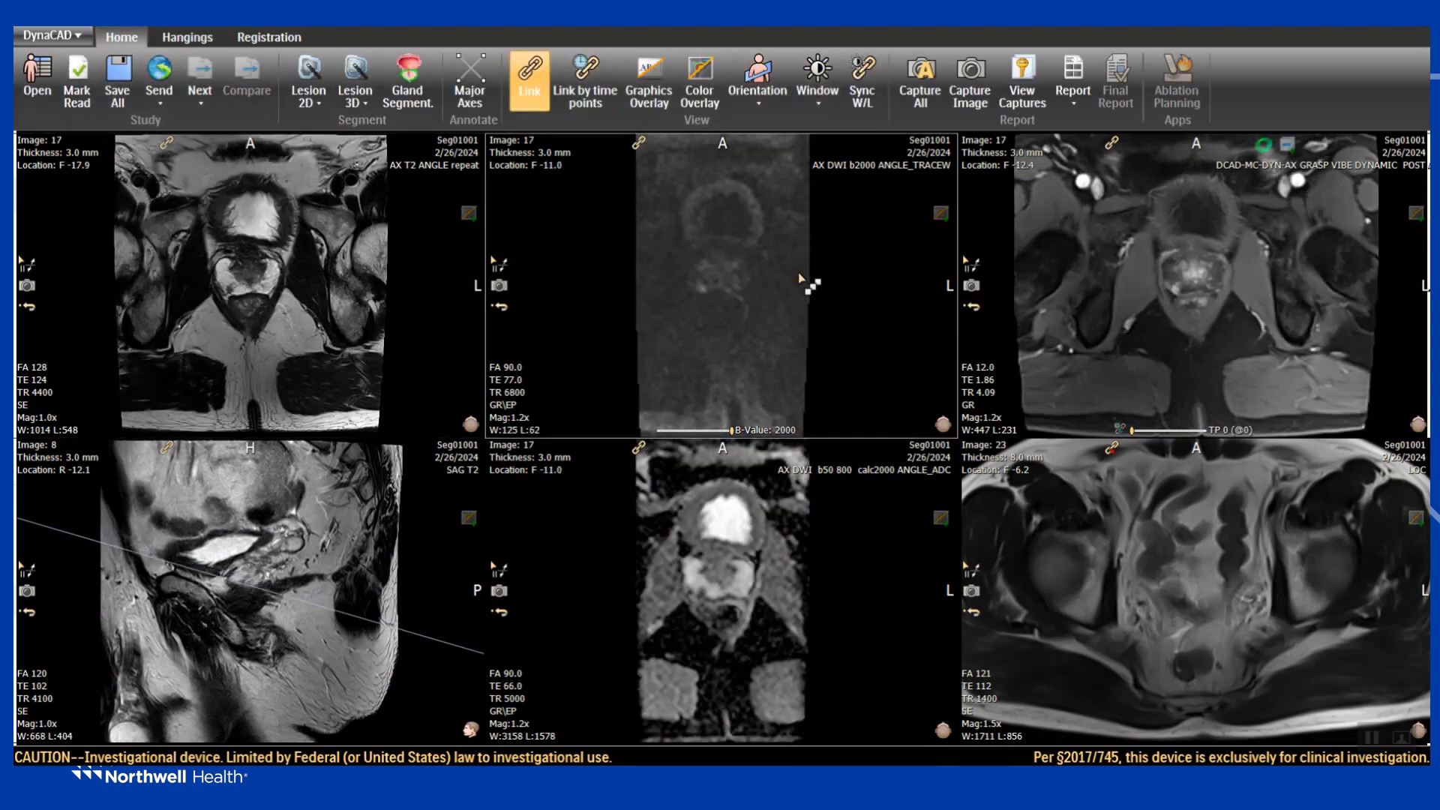
left_click_drag(803, 282, 778, 330)
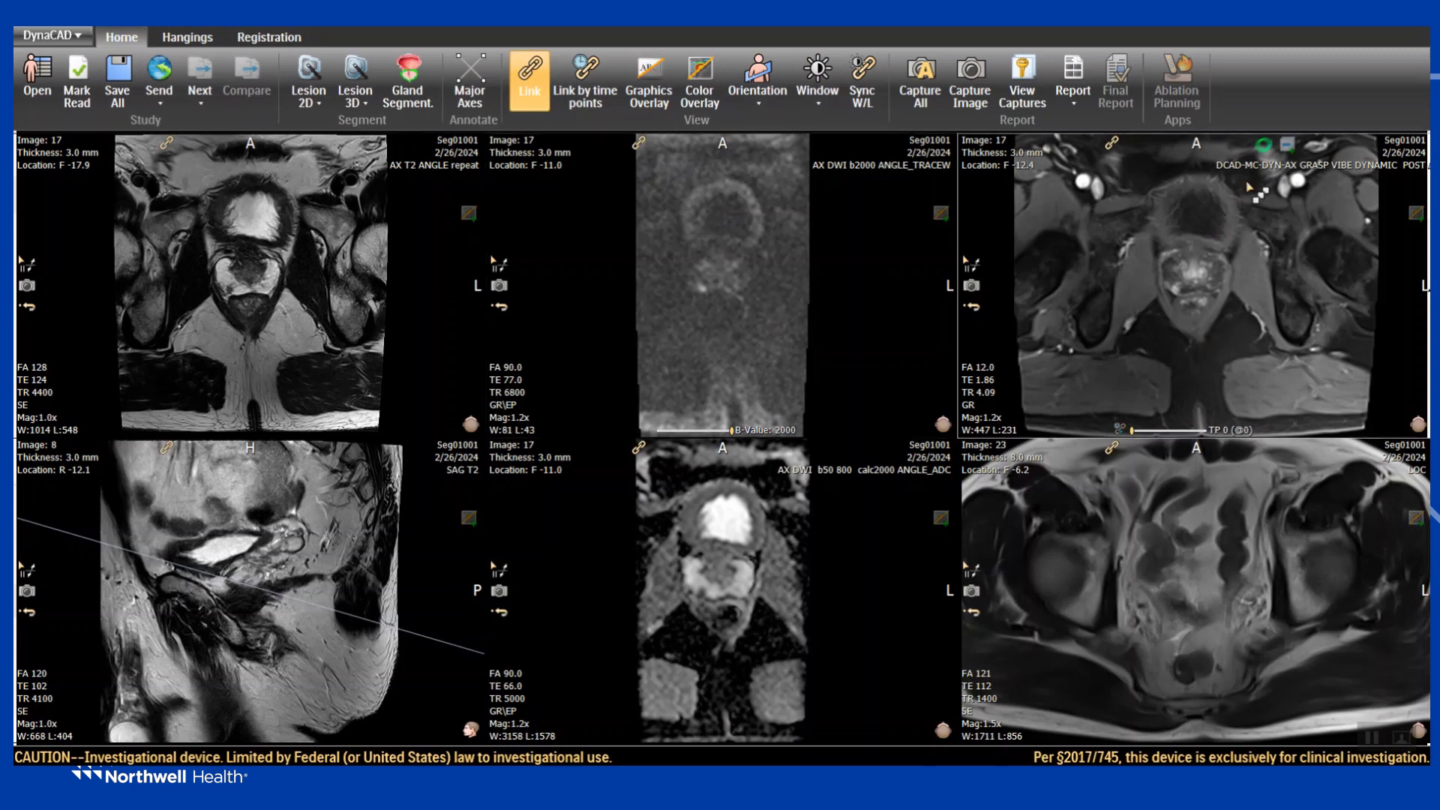
Turn on subtraction for the dynamic post-contrast series and advance it to time point 10.
left_click(1289, 141)
left_click_drag(1132, 434, 1168, 438)
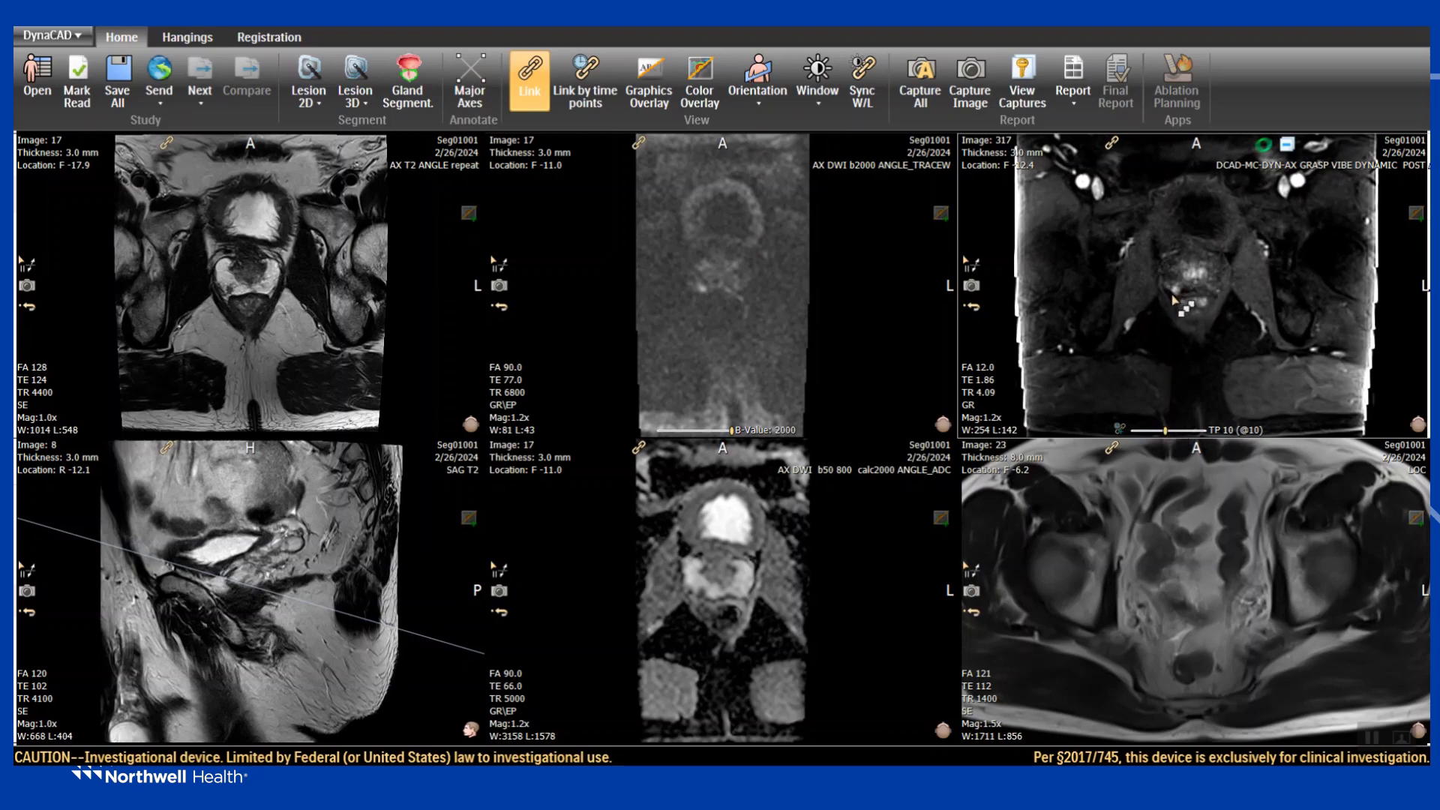
left_click(1288, 147)
left_click(1289, 147)
left_click(1288, 147)
left_click(1288, 148)
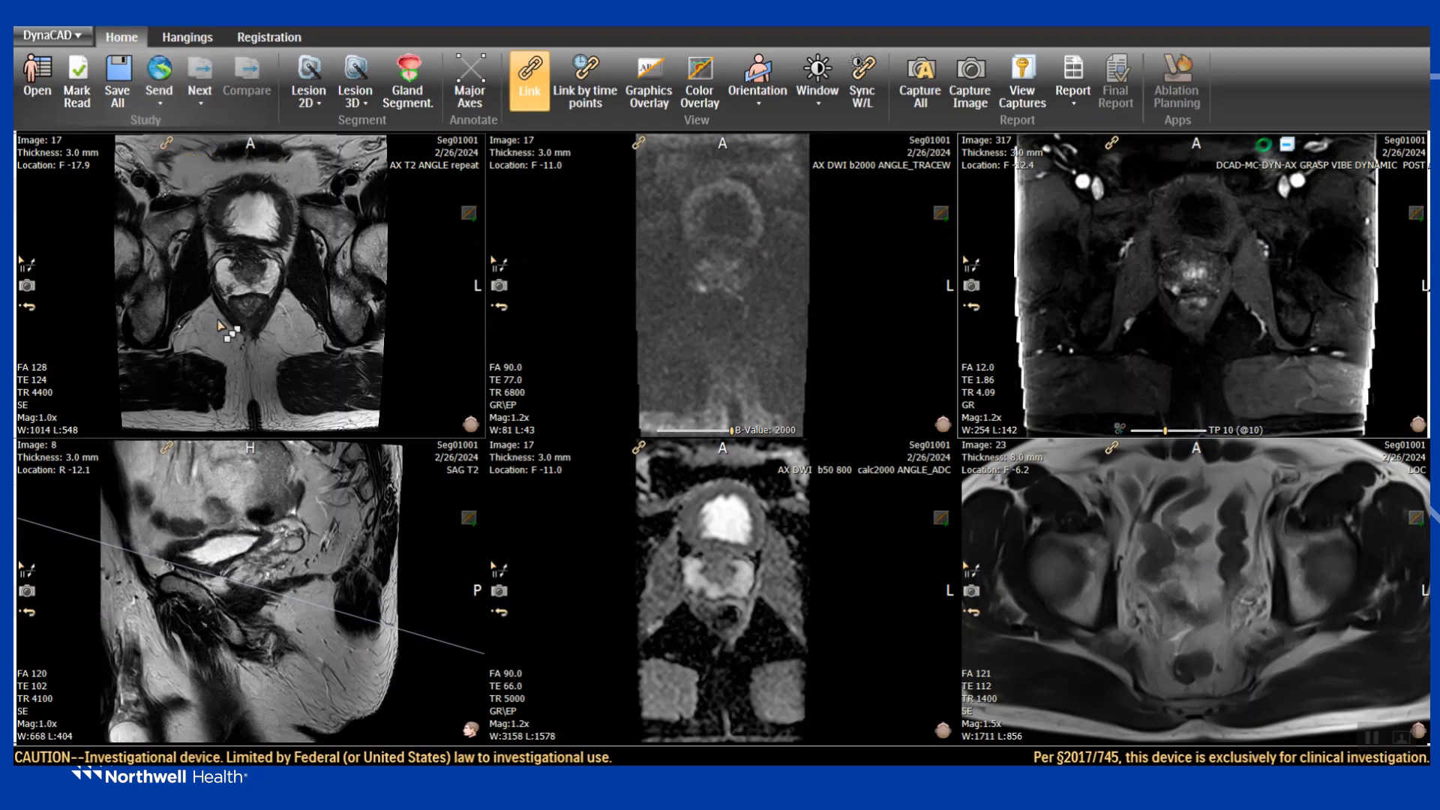
Magnify the axial T2 image to about 2.2x with its linked views and examine the prostate slices.
scroll(235, 357, "up", 16)
middle_click_drag(237, 356, 265, 235)
scroll(322, 292, "down", 12)
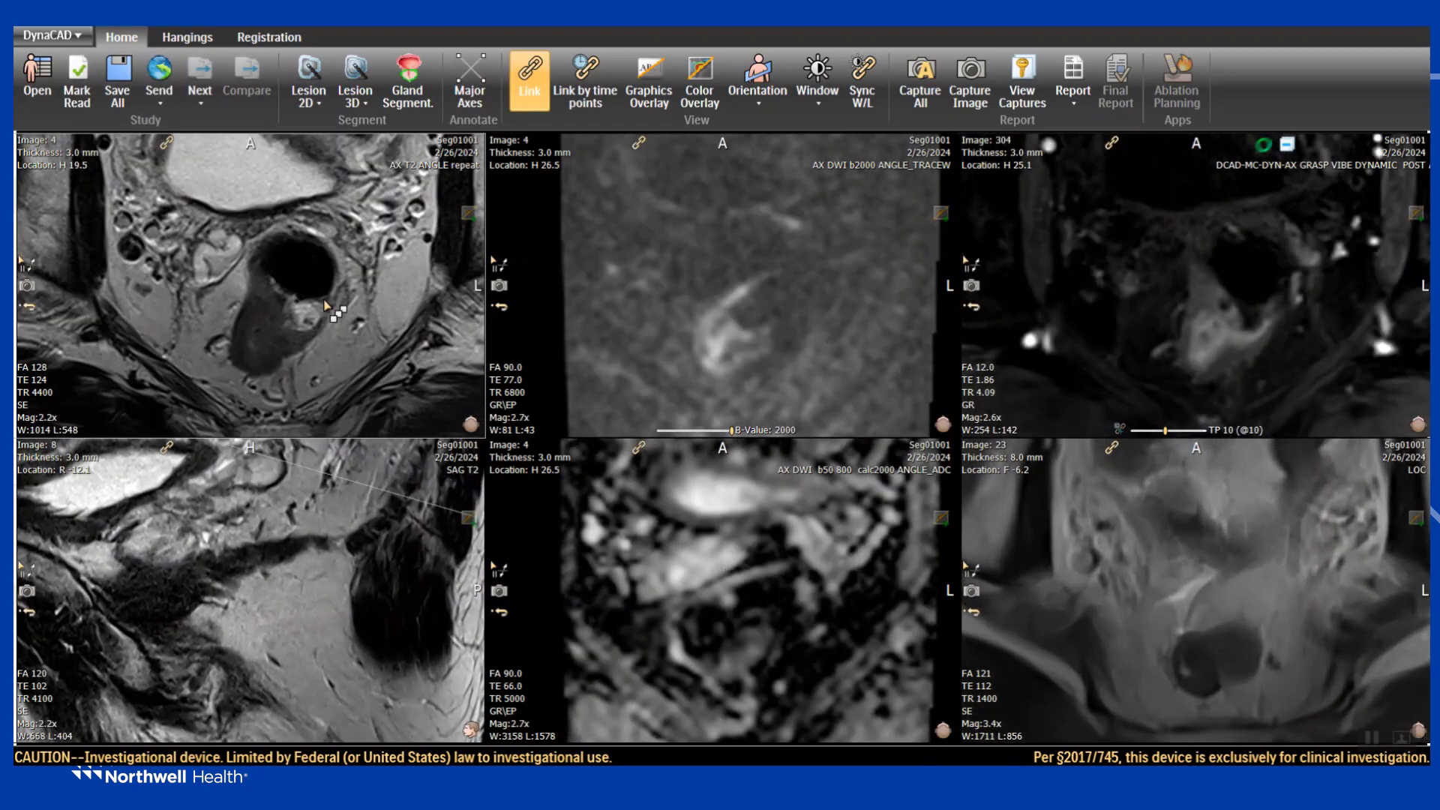
scroll(324, 293, "down", 4)
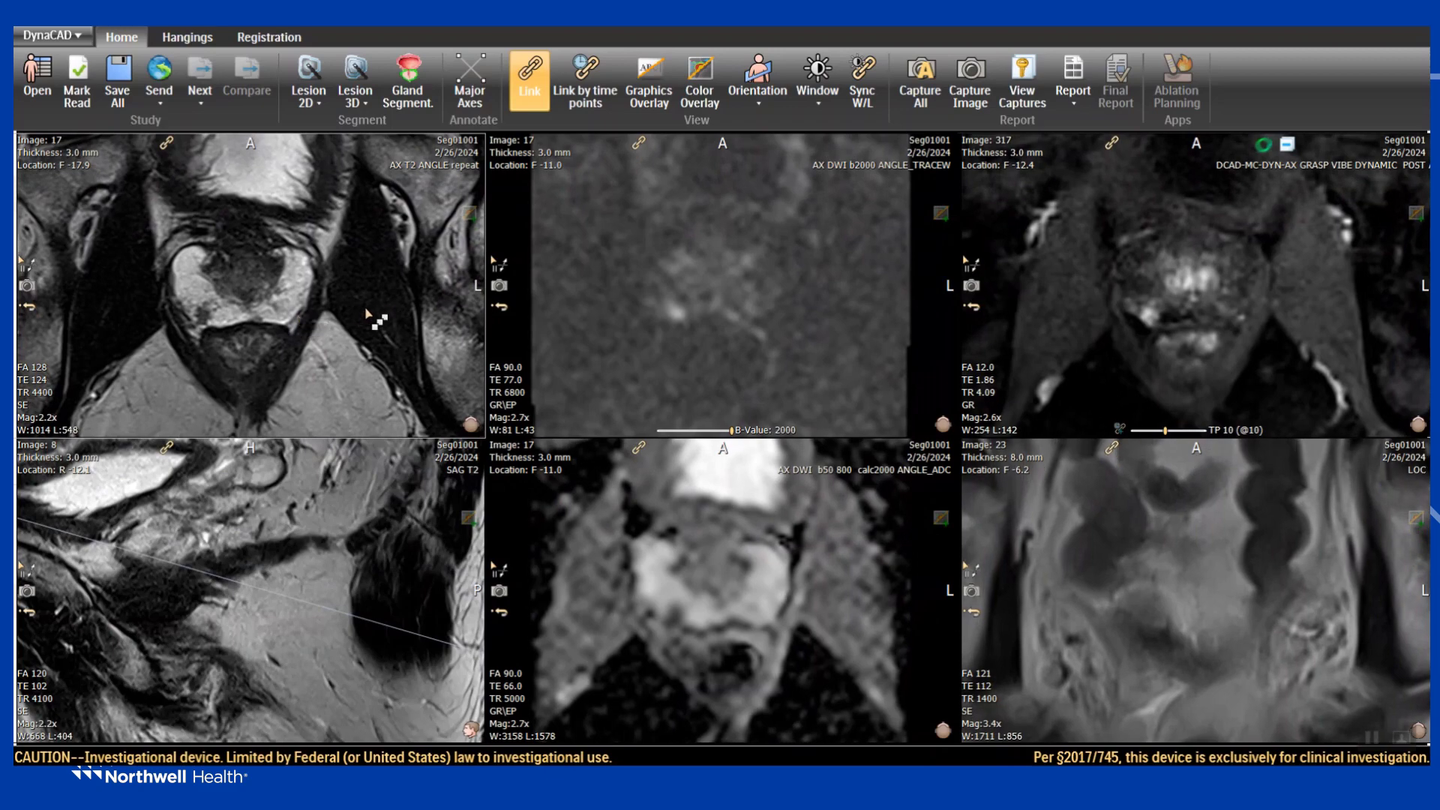
Centre the prostate in the linked images with the Pan tool and examine the slices next to image 17.
right_click(327, 214)
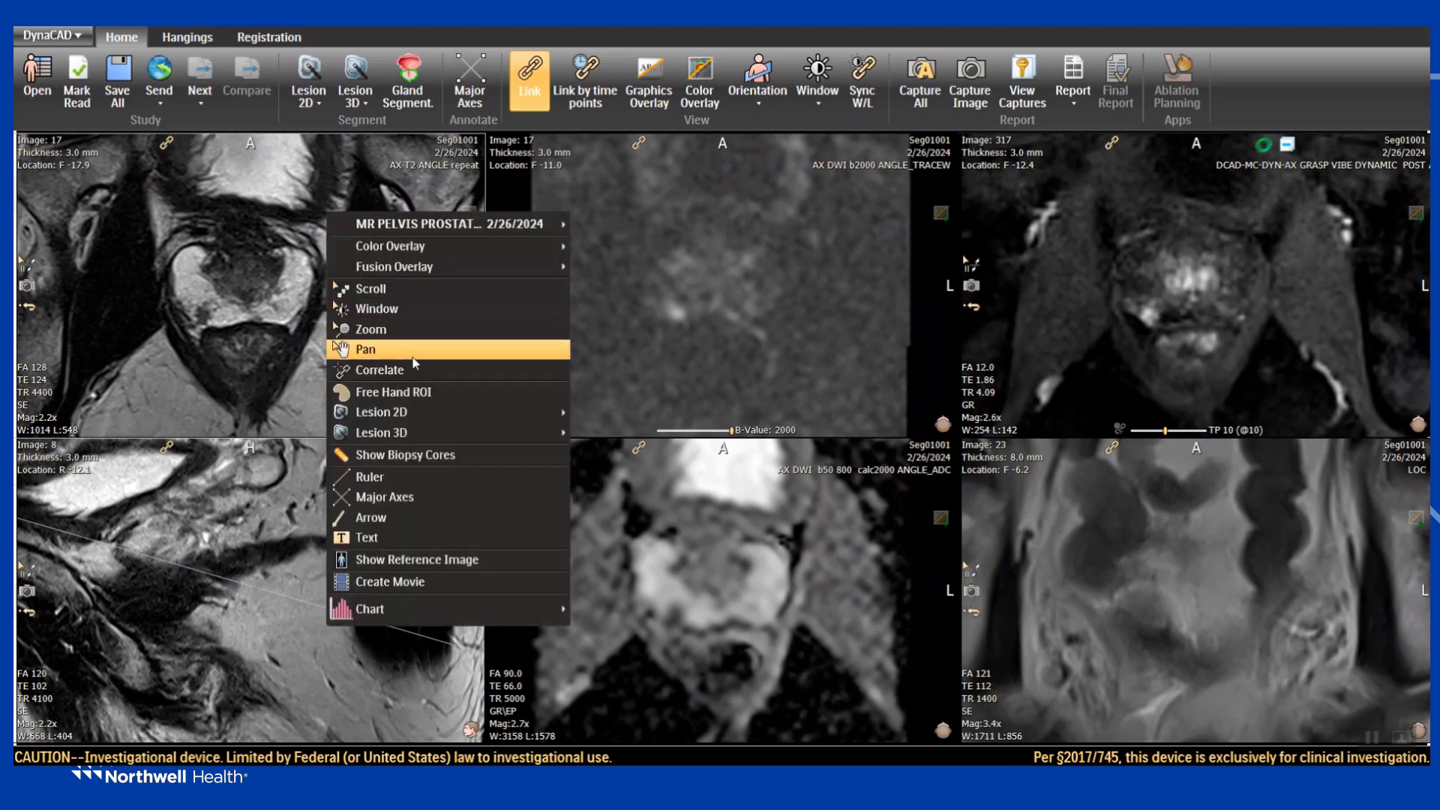
left_click(253, 318)
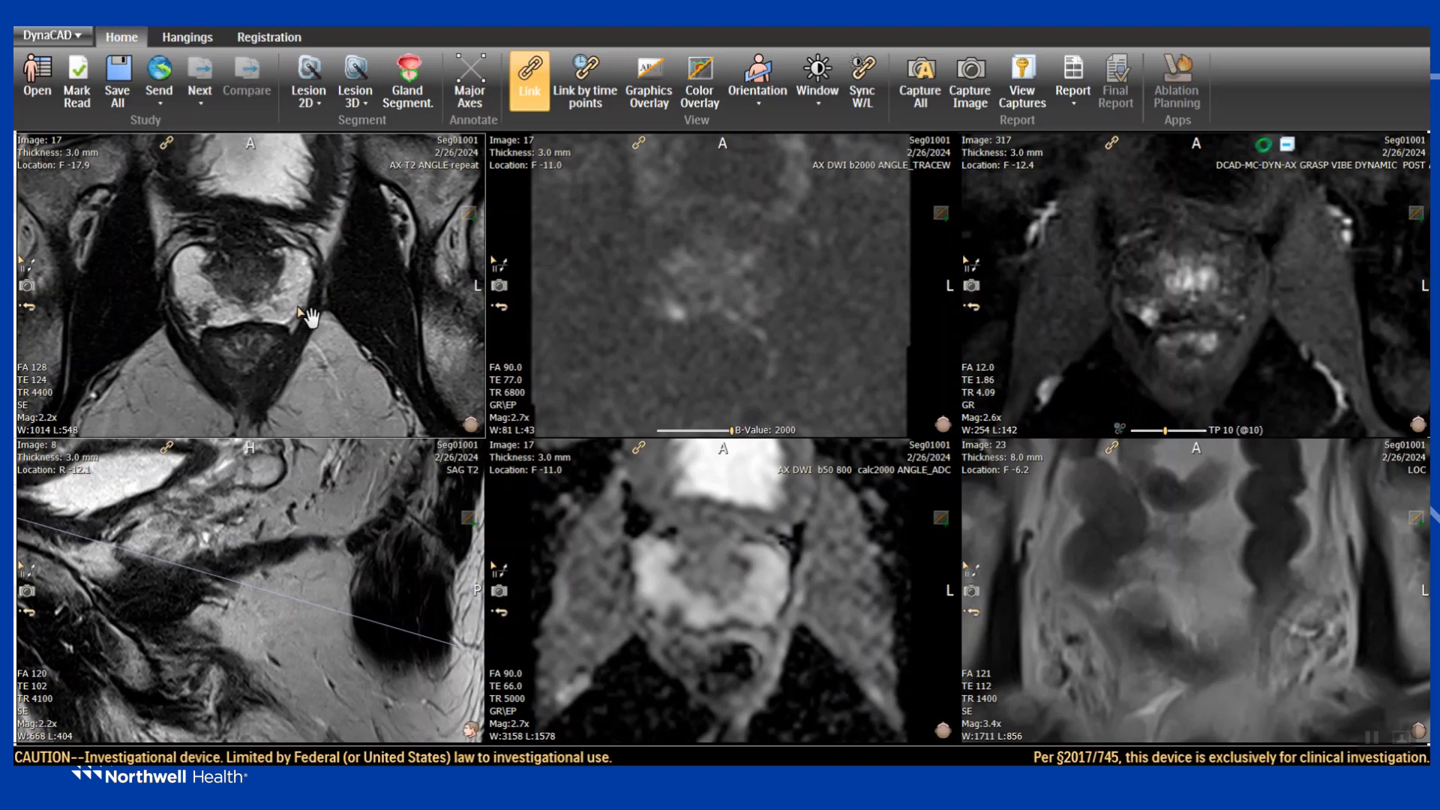
mouse_move(297, 307)
left_mouse_down()
mouse_move(294, 272)
mouse_move(296, 305)
left_mouse_up()
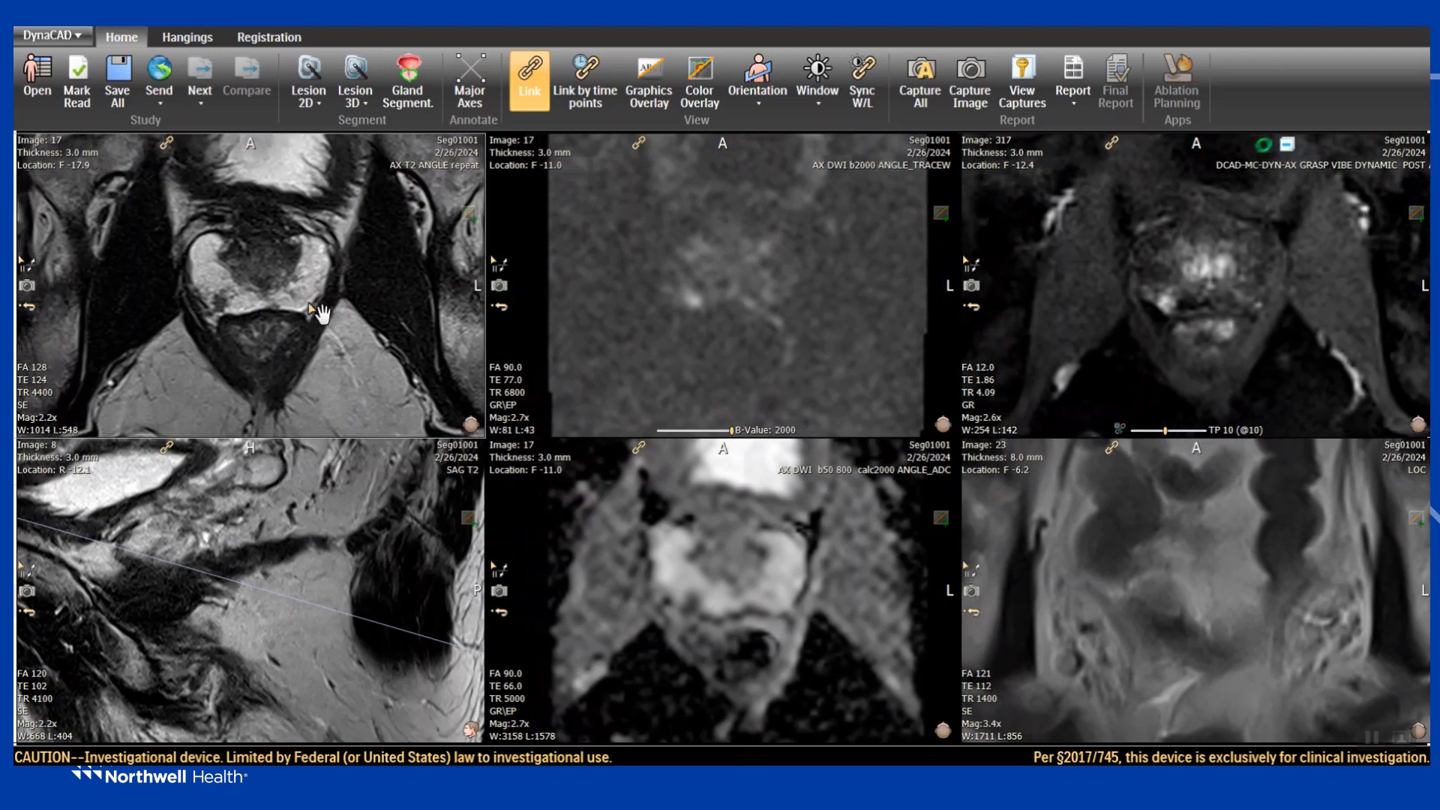
scroll(336, 304, "down", 5)
scroll(337, 308, "up", 6)
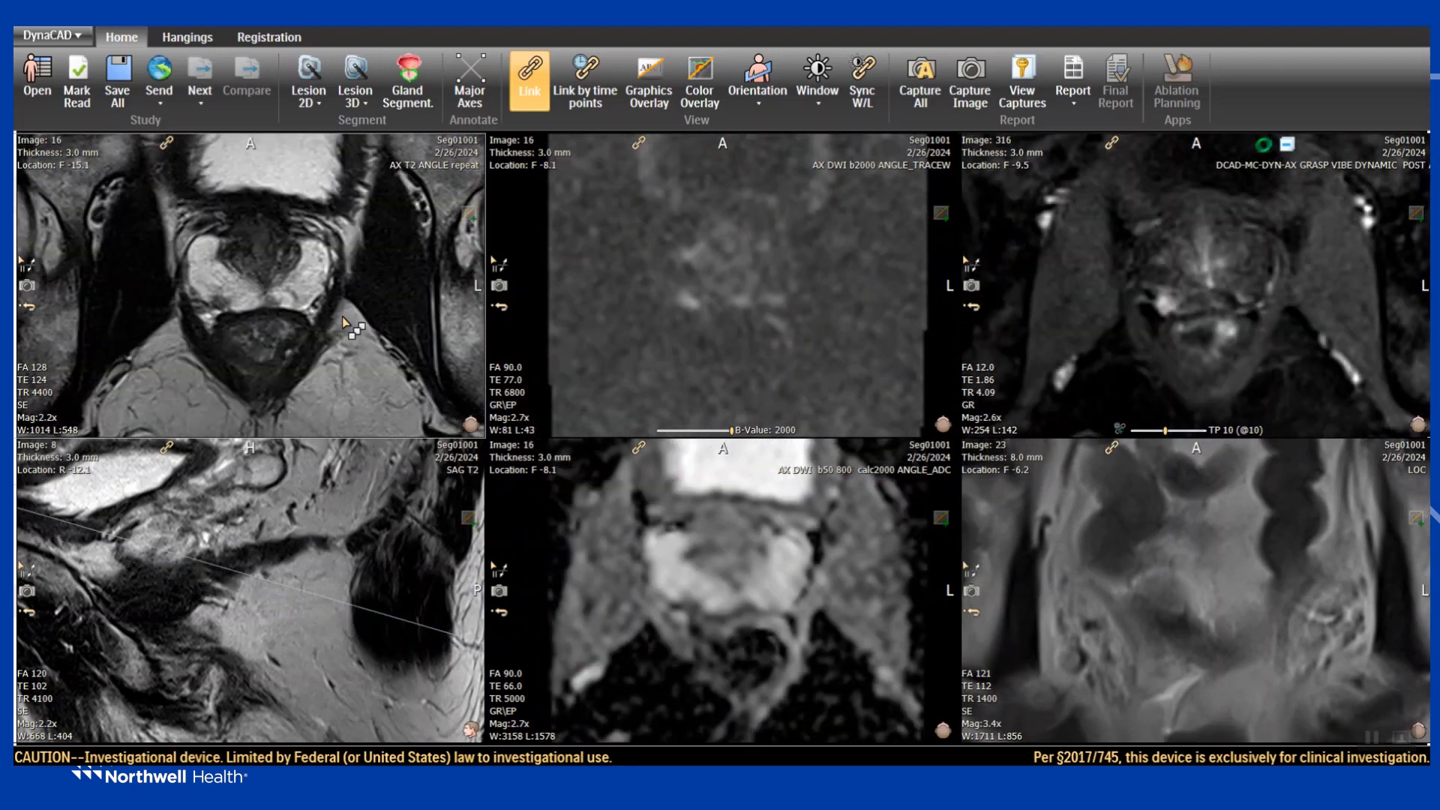
scroll(345, 322, "down", 1)
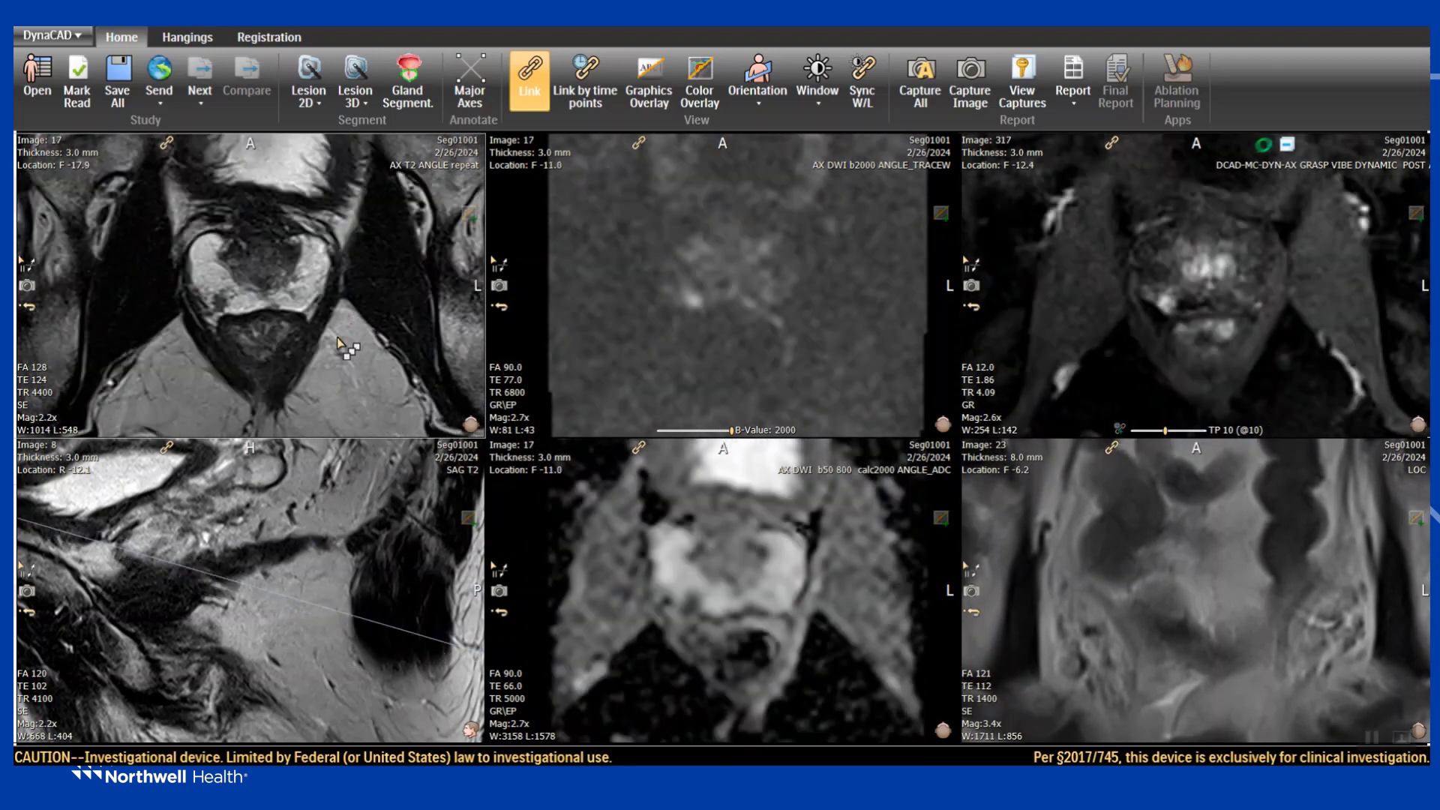
Load the AX T2 ANGLE repeat (T2) series into the axial T2 viewport.
right_click(288, 207)
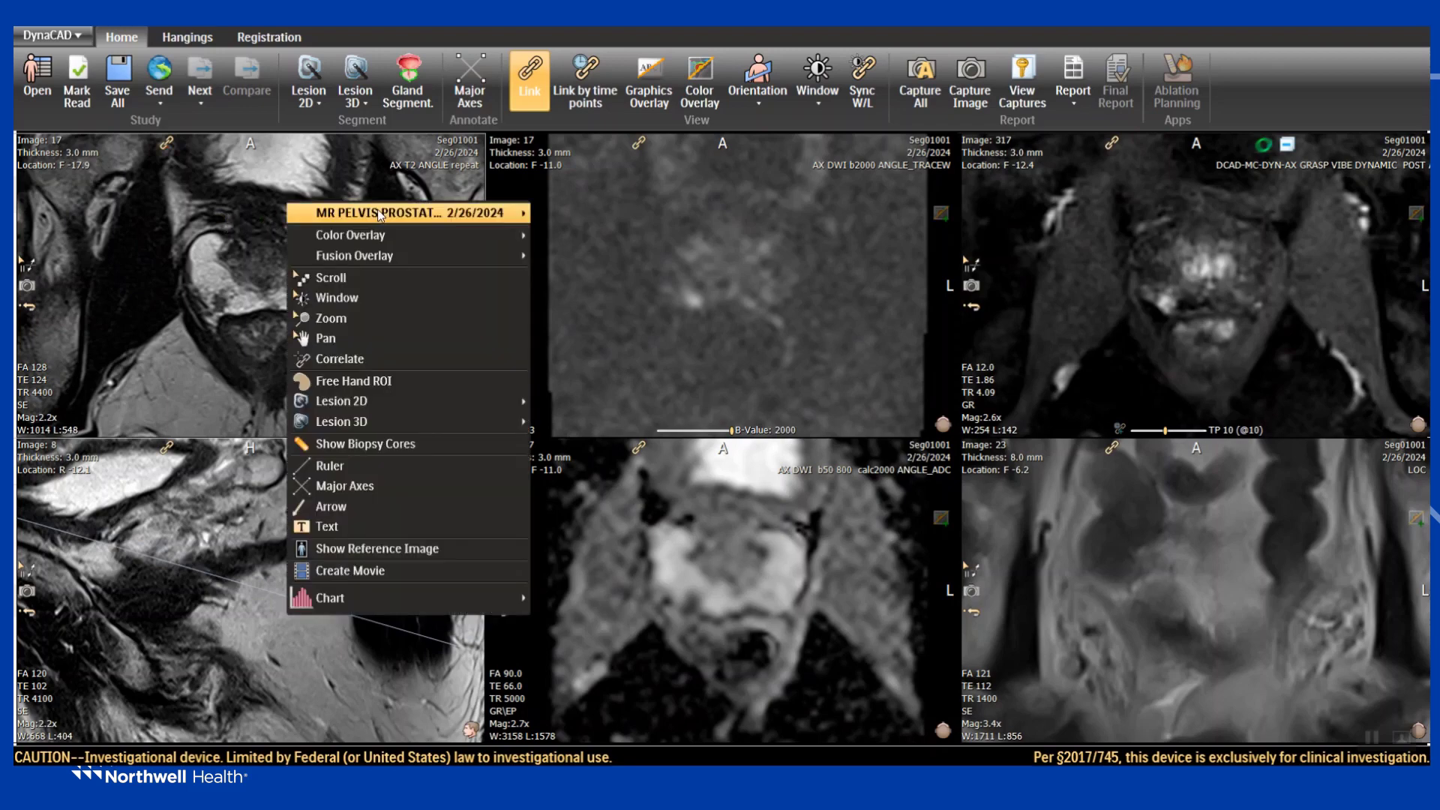
mouse_move(380, 215)
right_click(361, 173)
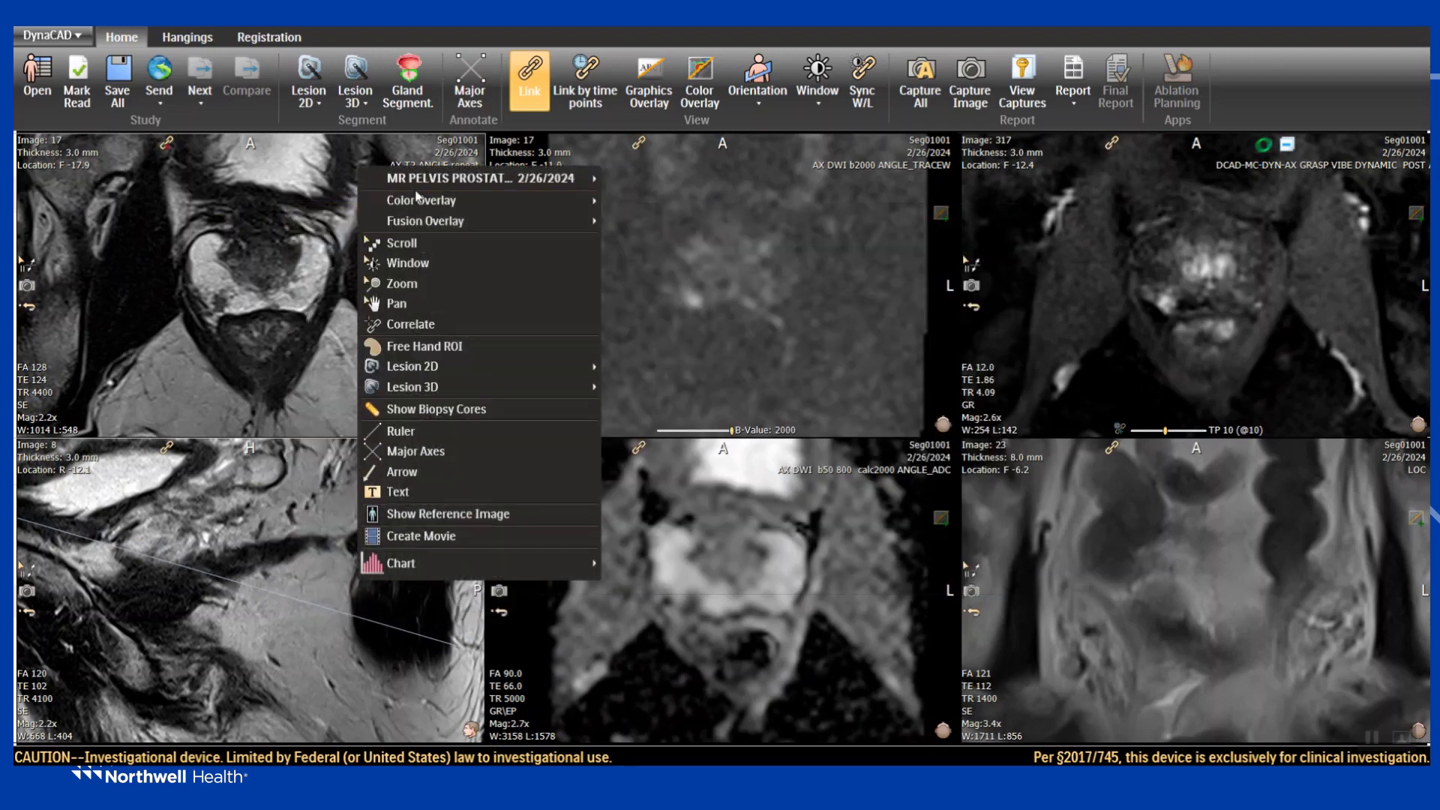
mouse_move(540, 189)
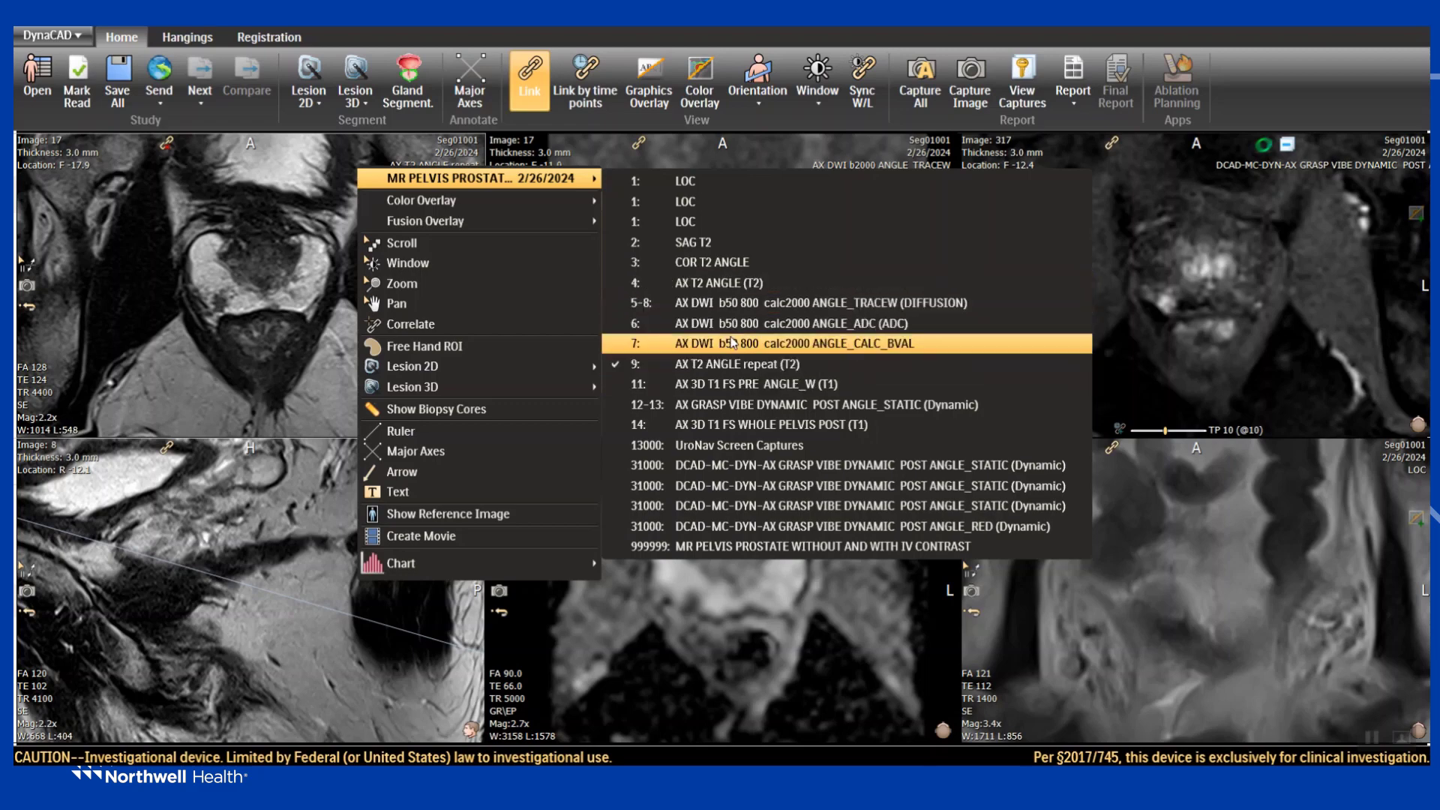
left_click(727, 366)
Magnify the linked T2 views to about 1.8x, bringing the axial stack to image 17 and the sagittal stack to image 15.
scroll(256, 288, "up", 12)
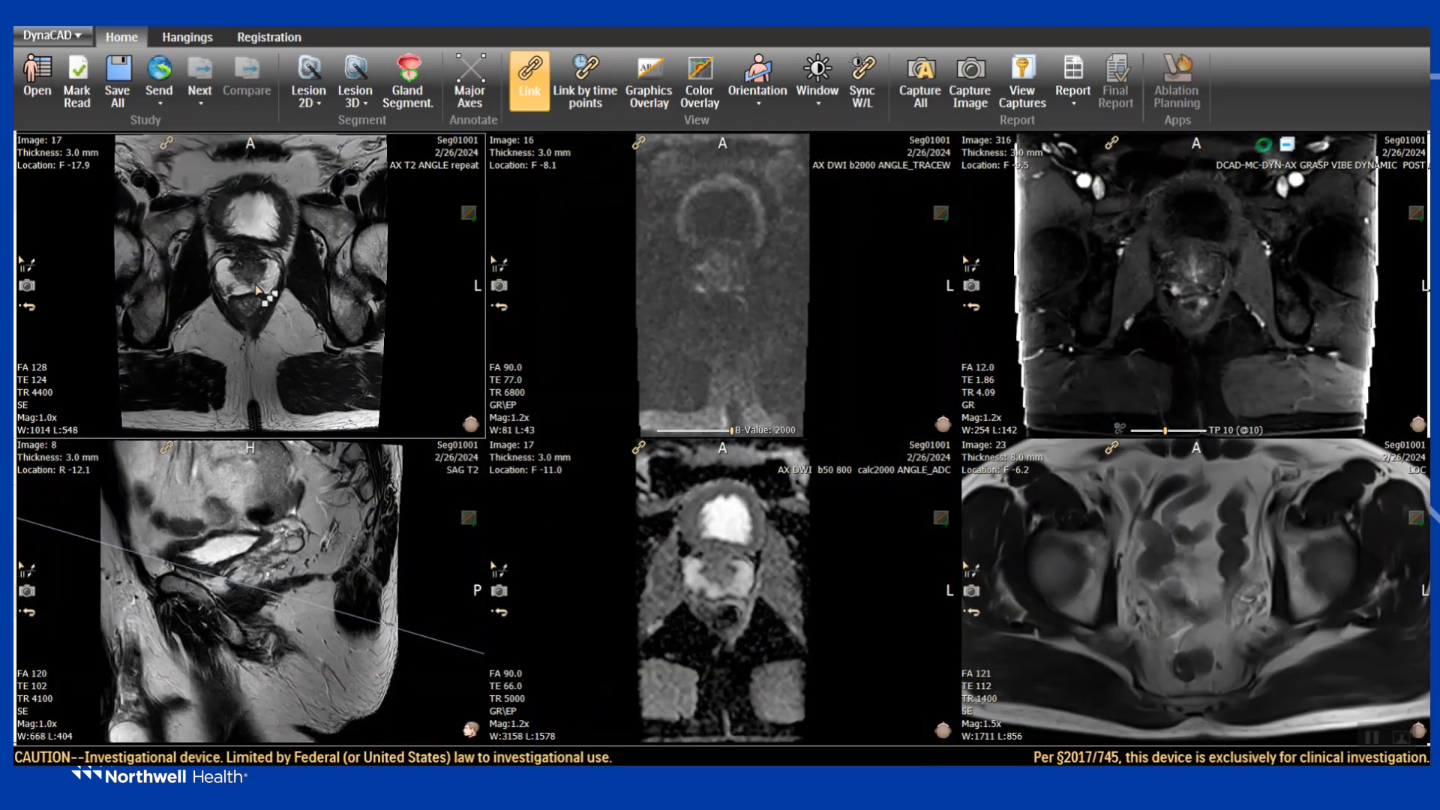
middle_click_drag(257, 288, 274, 248)
scroll(285, 263, "down", 13)
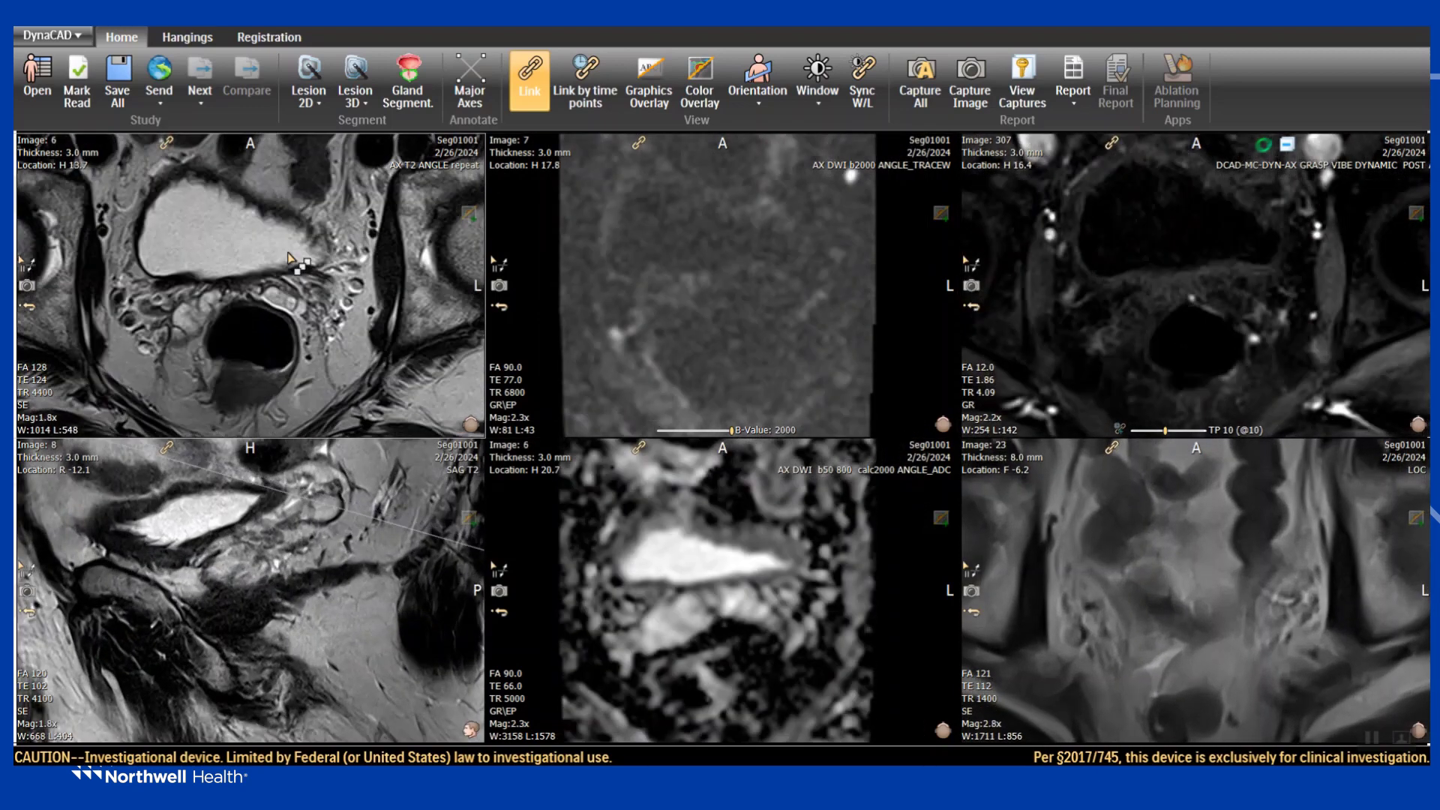
scroll(319, 304, "up", 2, "ctrl")
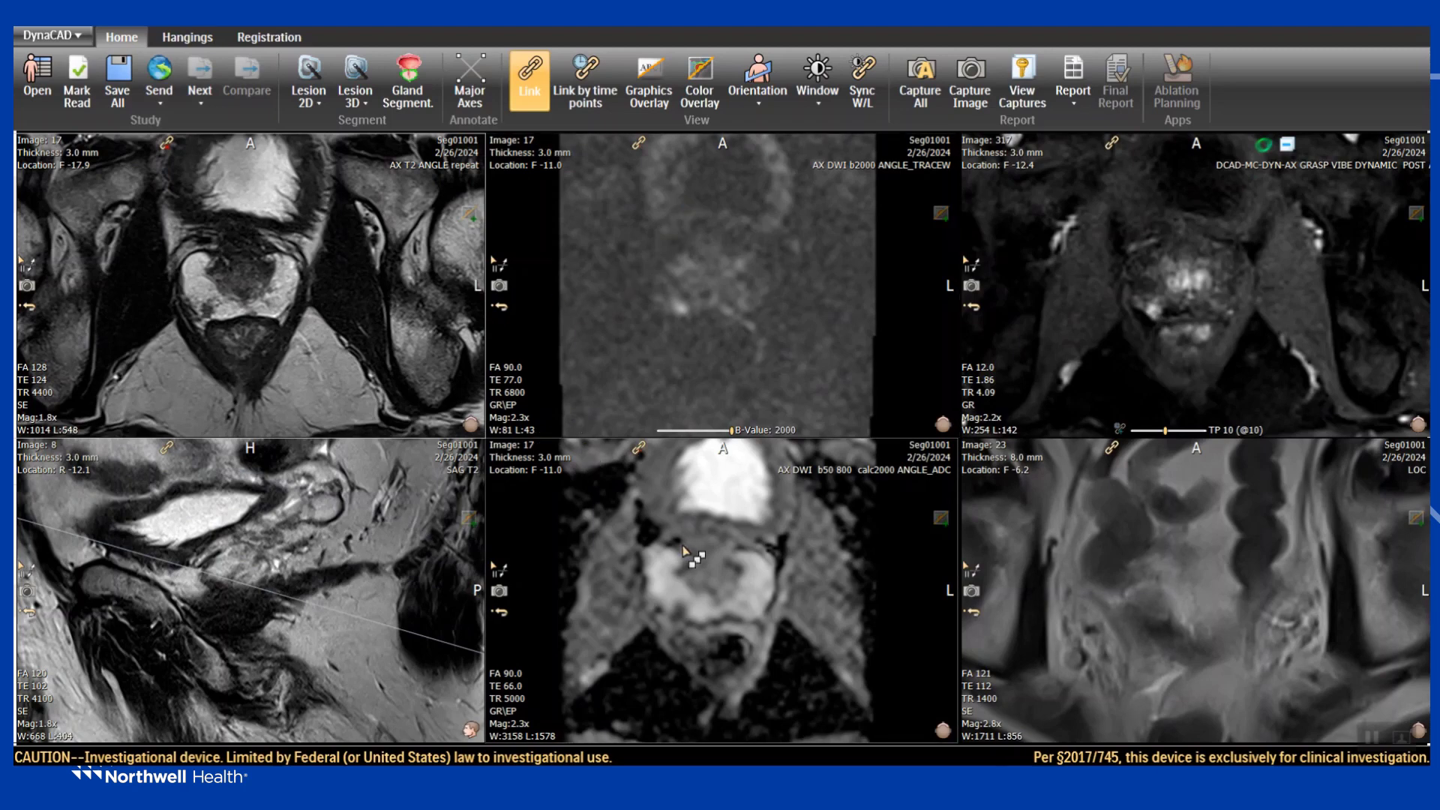
scroll(375, 597, "down", 7)
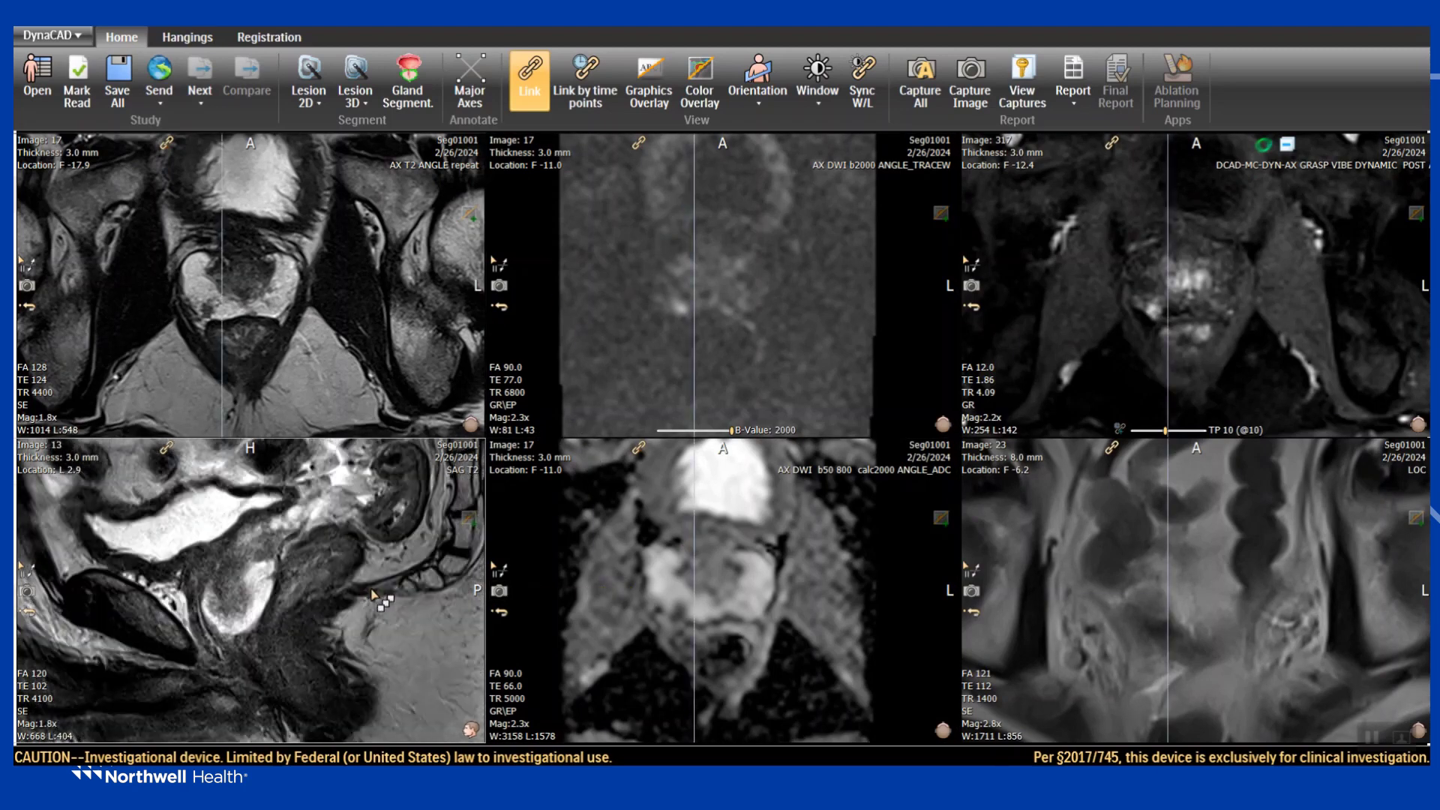
Replace the LOC series with COR T2 ANGLE in its viewport and move the axial stack to image 16.
right_click(1070, 550)
mouse_move(1170, 143)
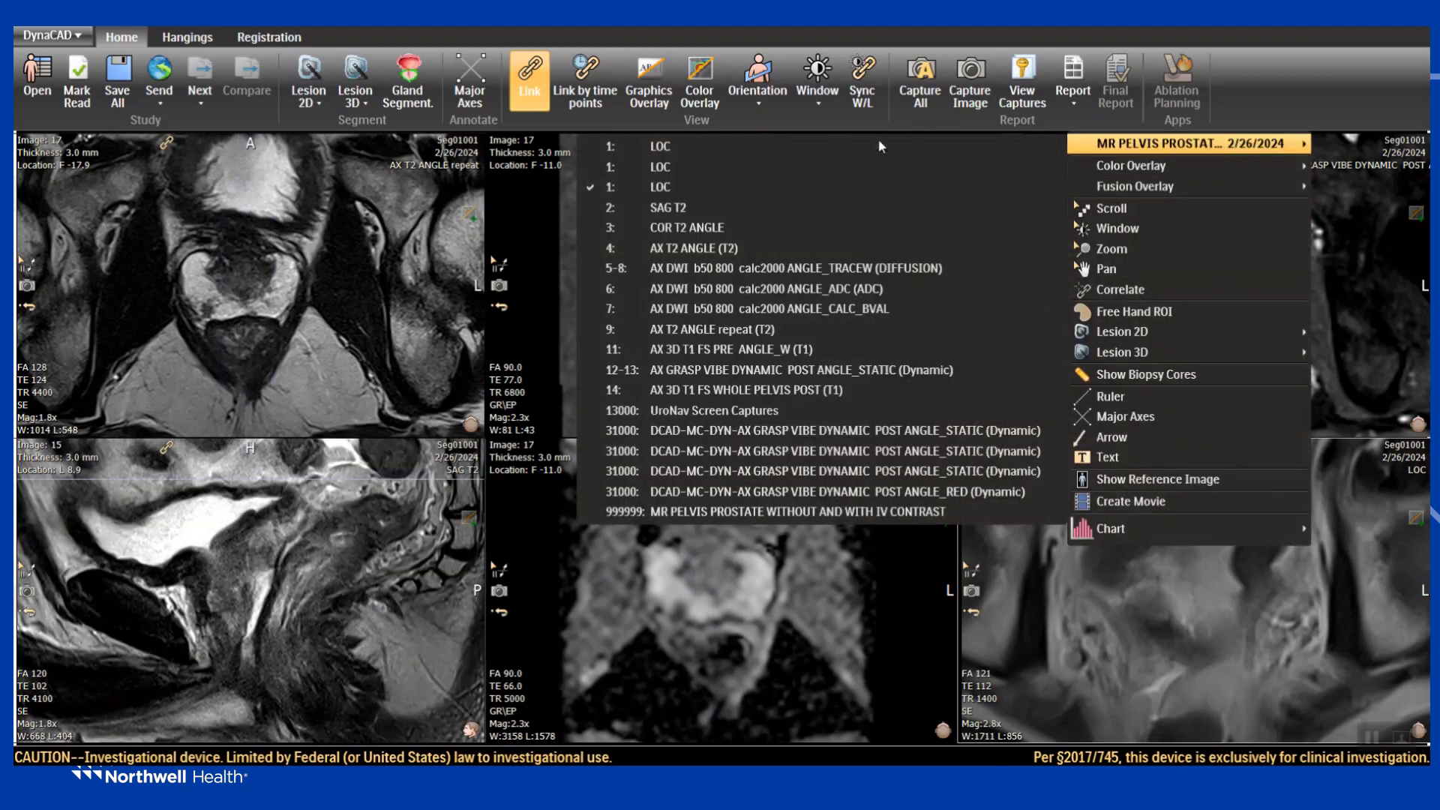
left_click(790, 227)
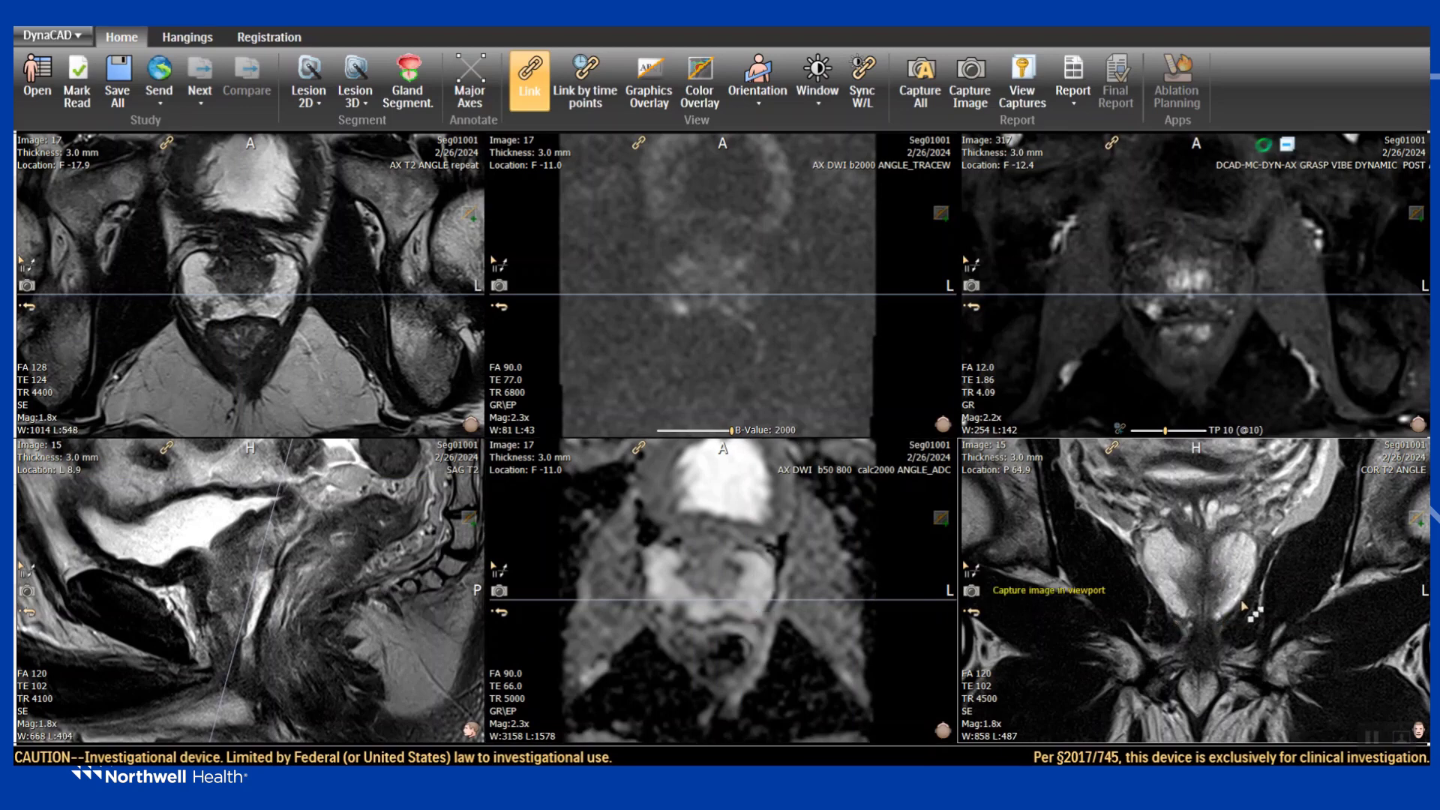
scroll(259, 135, "up", 1)
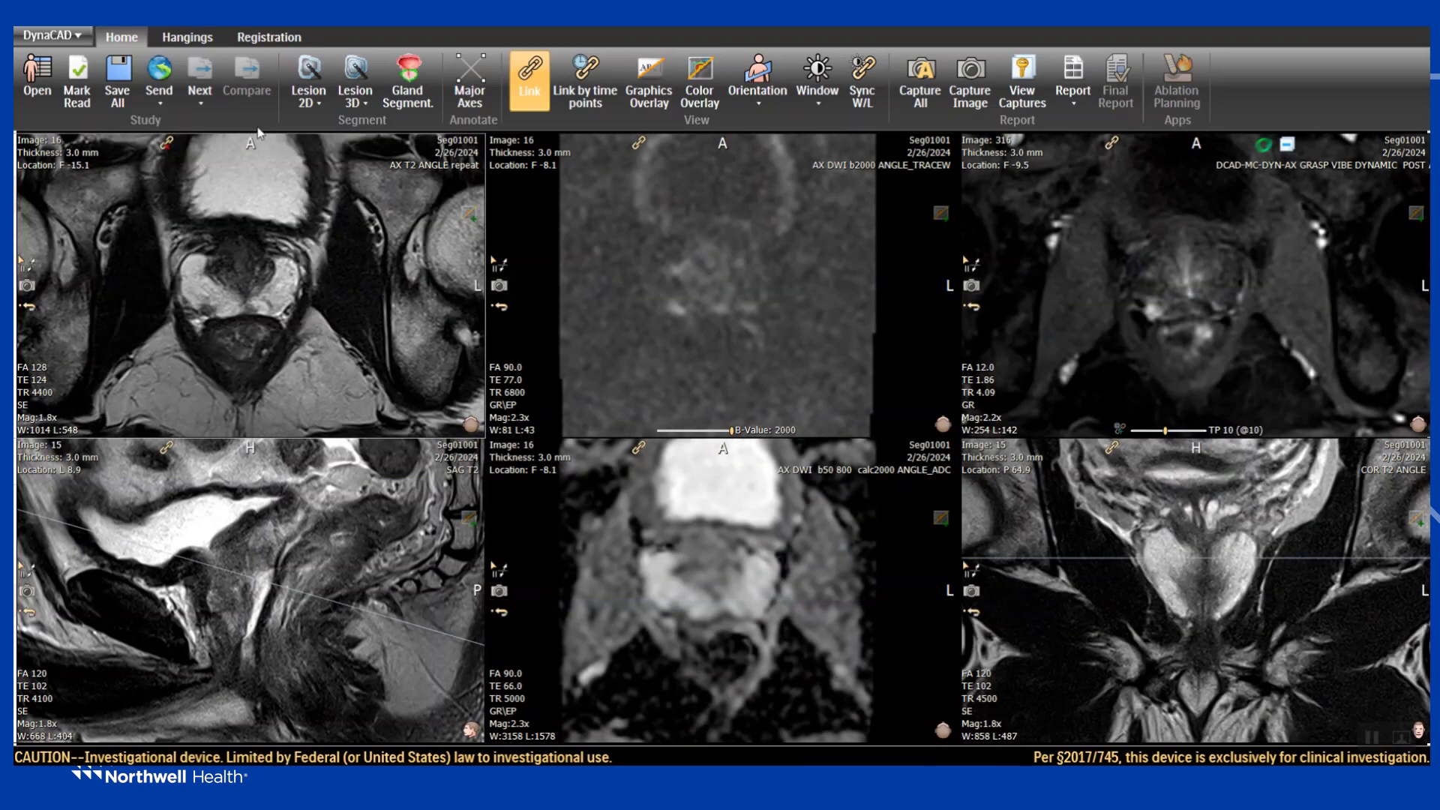
Save the current viewport arrangement to the Northwell Prostate hanging protocol.
left_click(188, 37)
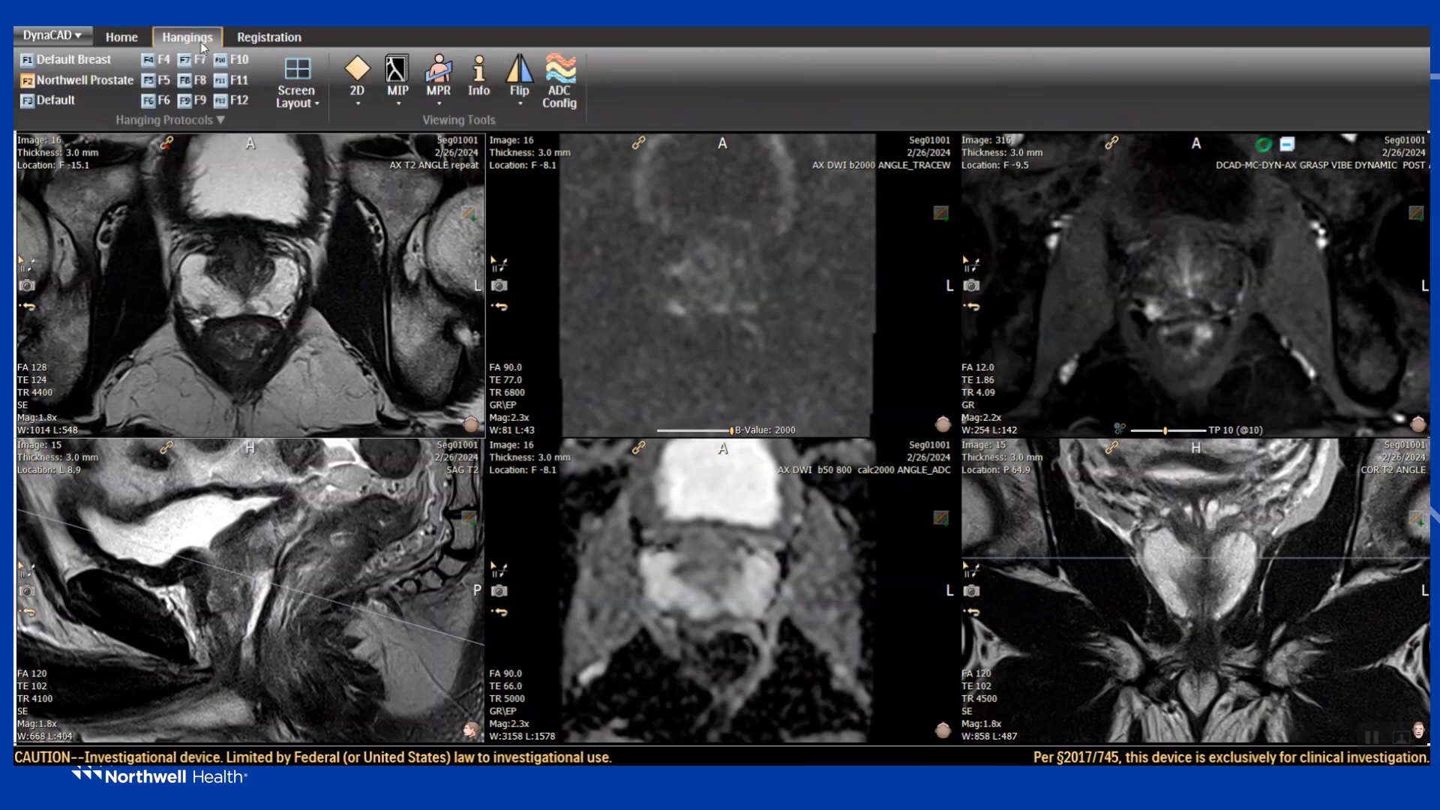
right_click(112, 83)
left_click(153, 101)
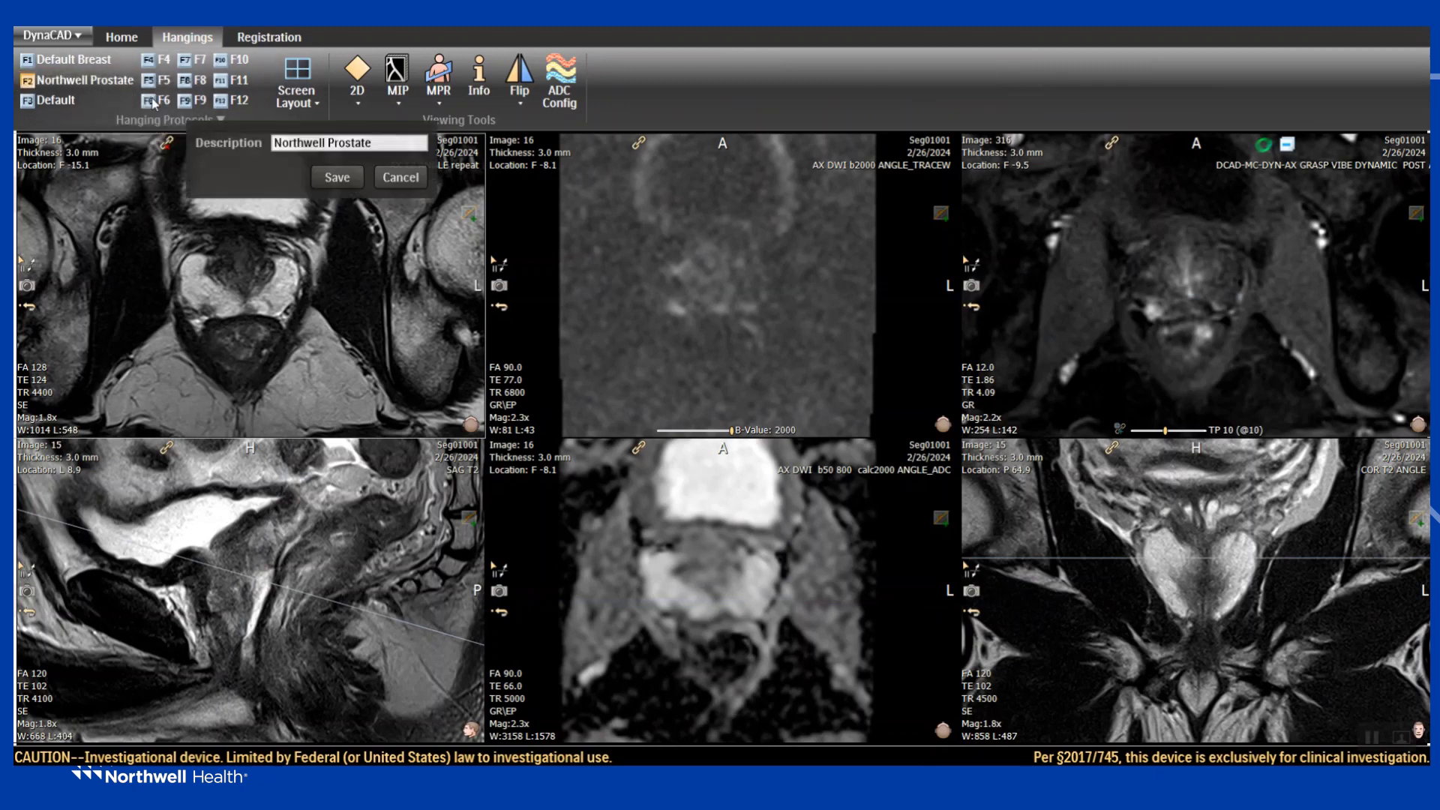
left_click(345, 177)
Magnify the linked T2 views to about 2.6x and bring the axial stack to image 17.
scroll(330, 257, "down", 5)
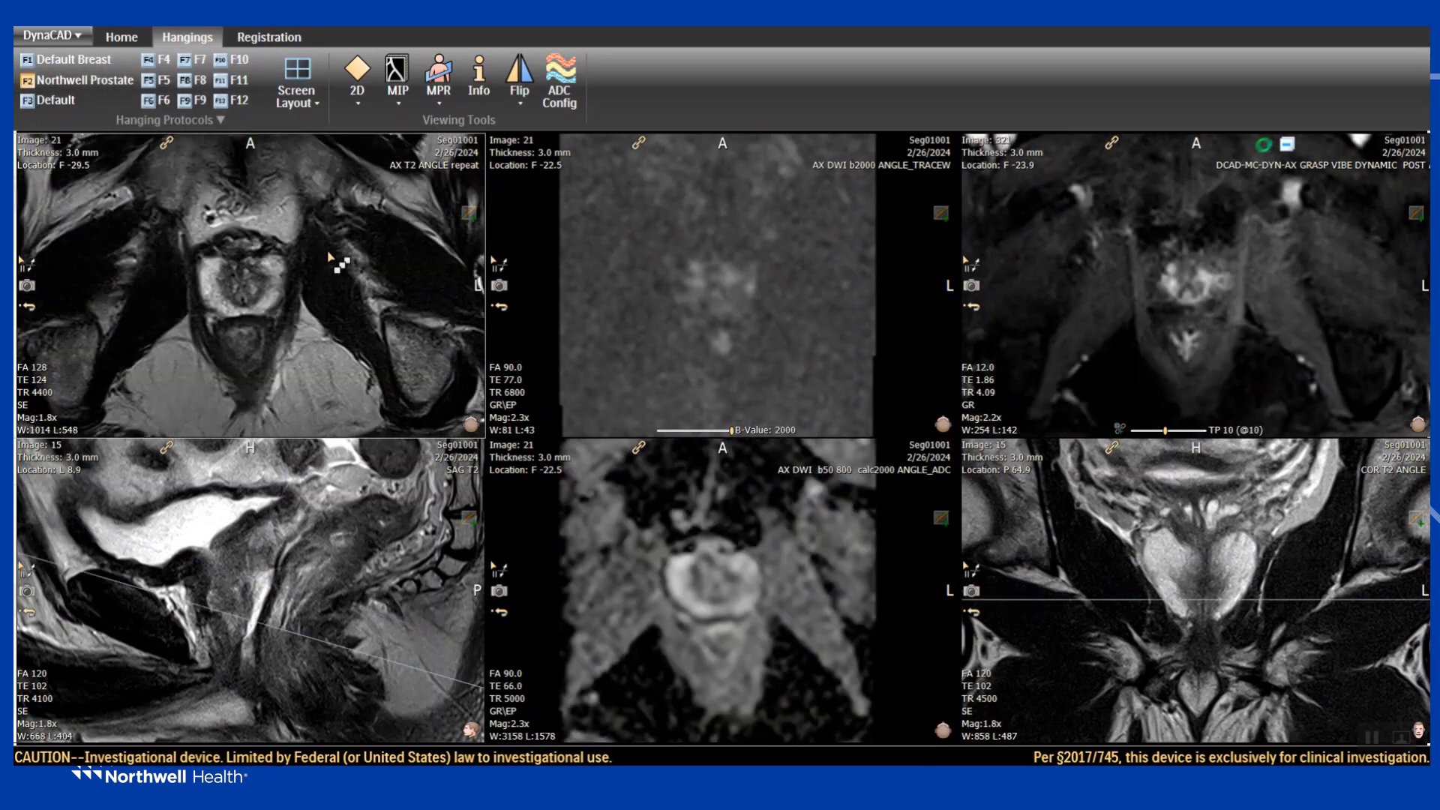
scroll(330, 258, "up", 3)
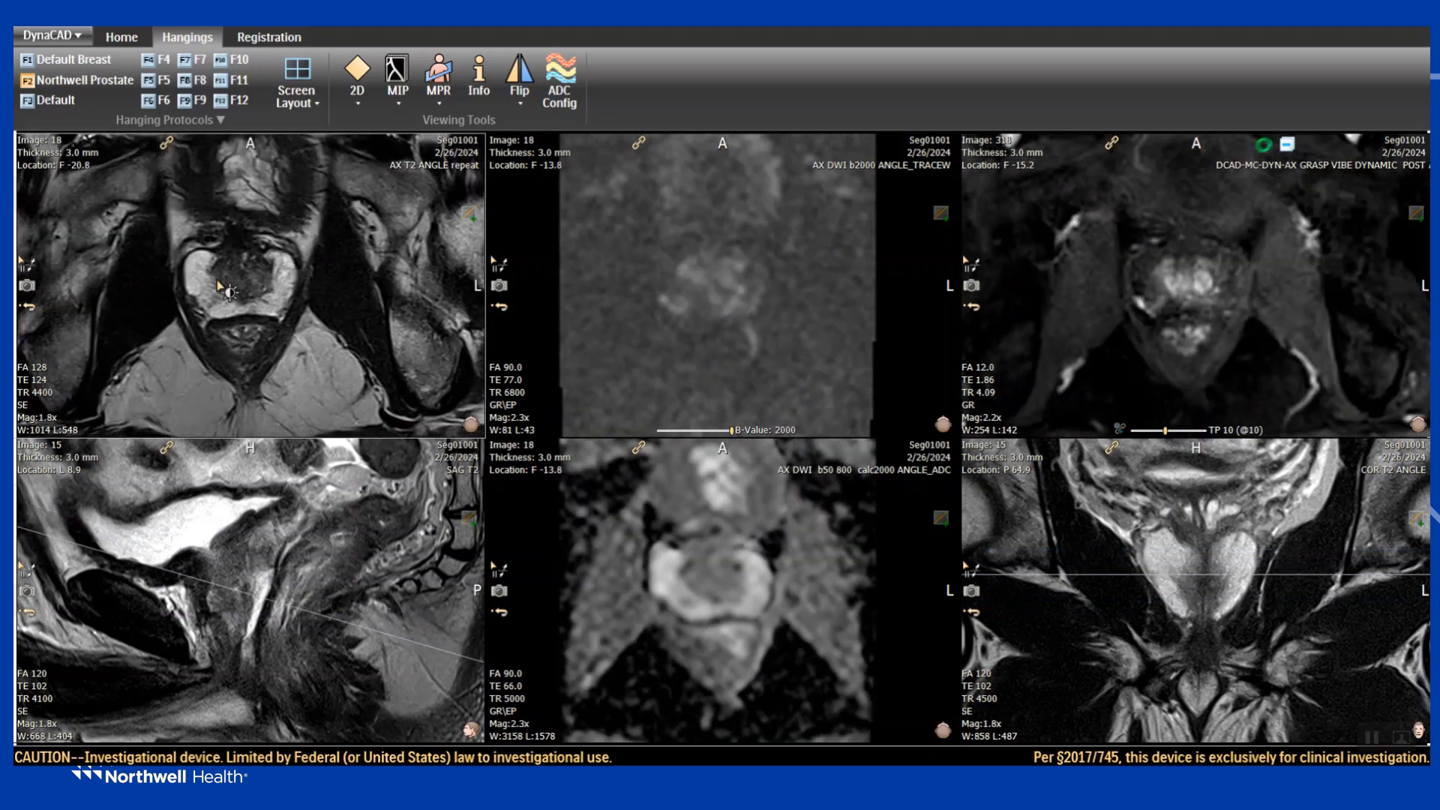
scroll(240, 253, "up", 2, "ctrl")
scroll(333, 261, "up", 2)
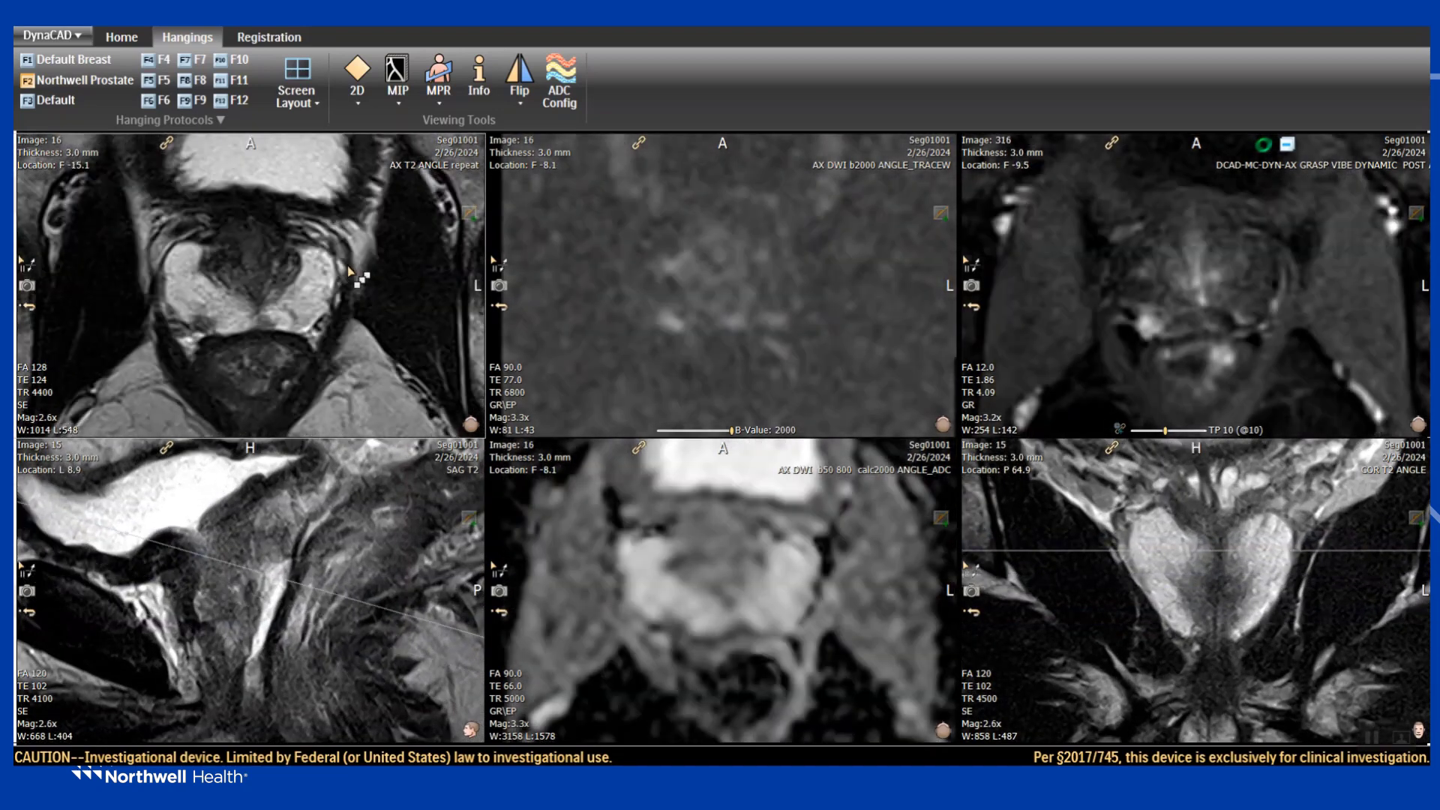
scroll(349, 300, "down", 1)
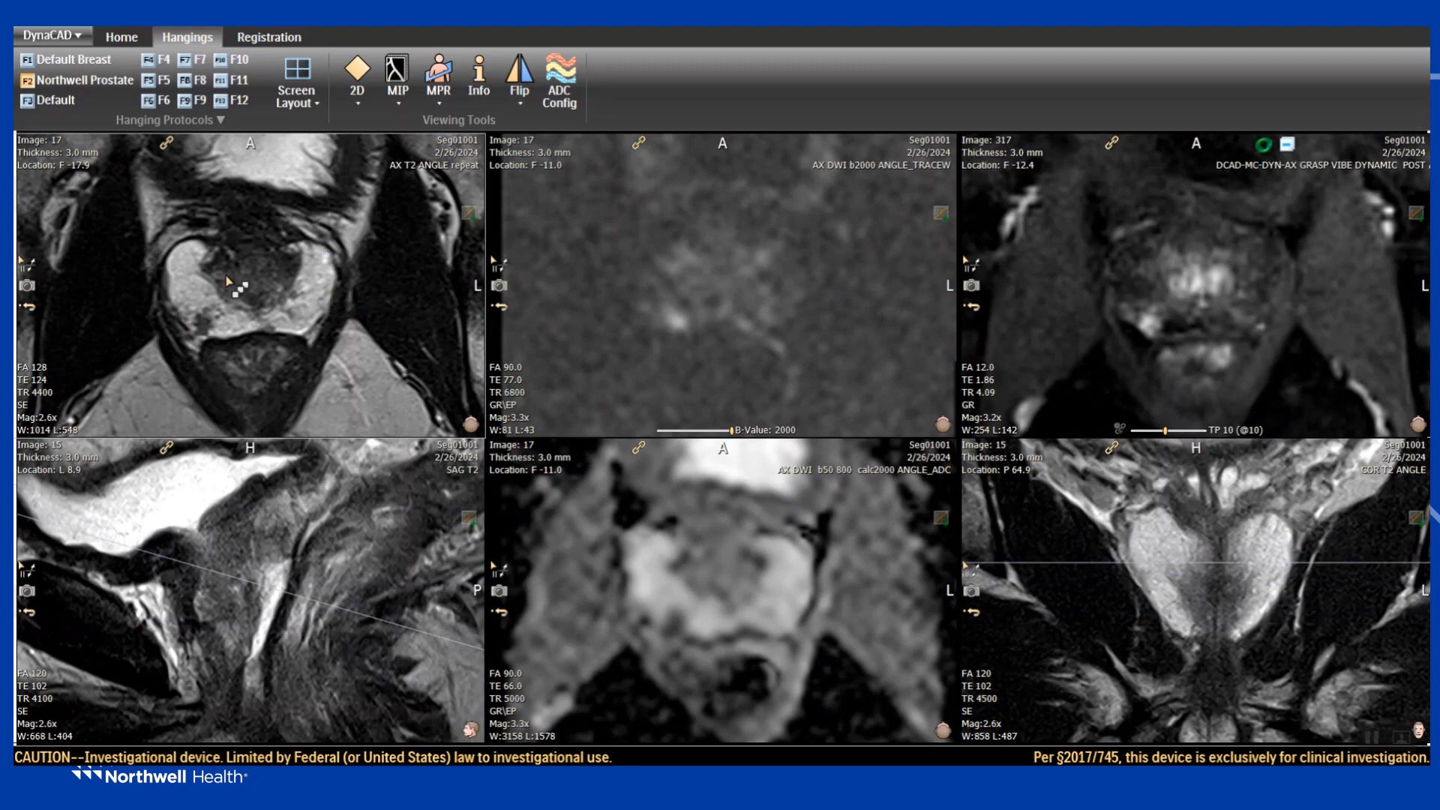
Outline the small dark focus in the posterior peripheral zone on axial T2 image 17 with a Free Hand ROI.
right_click(343, 402)
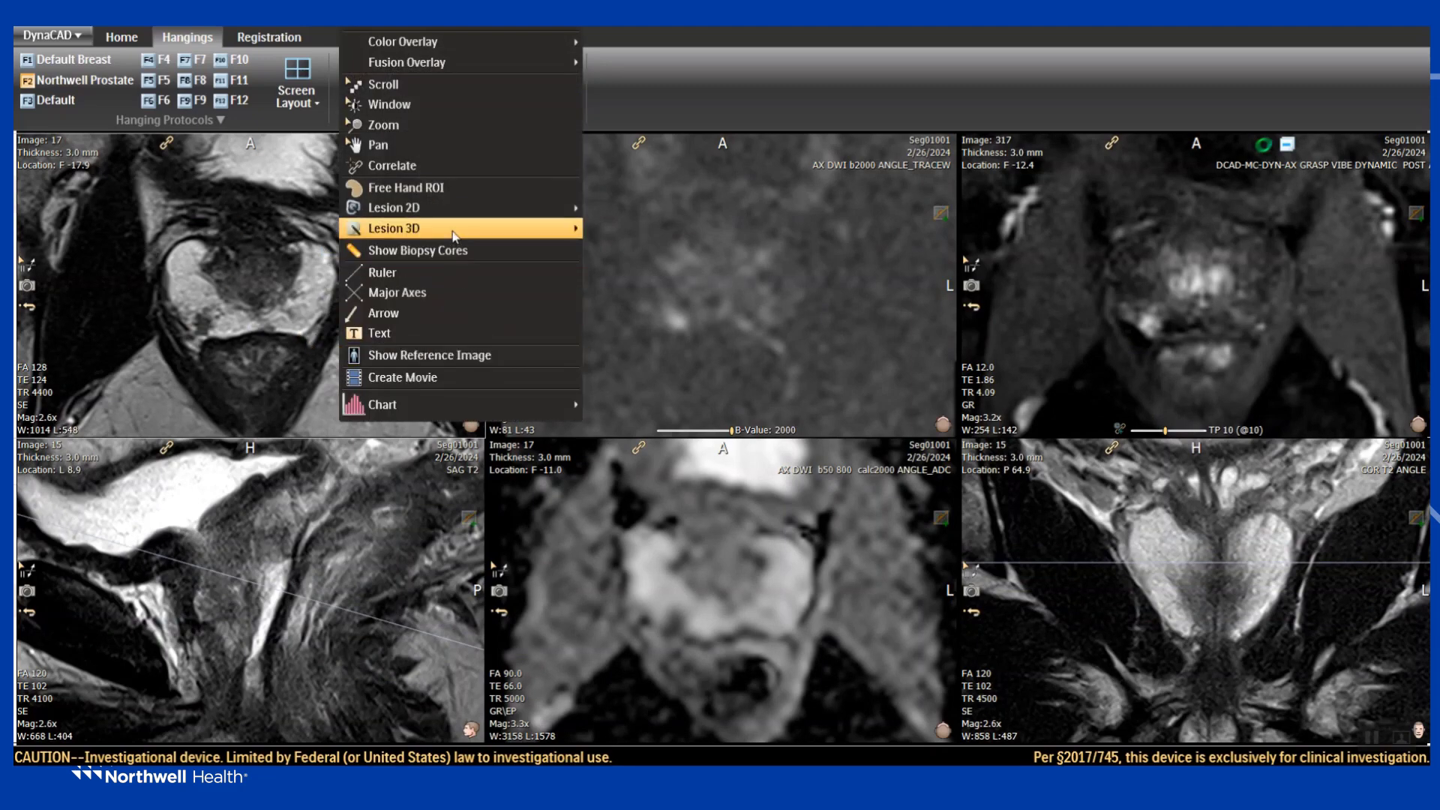
left_click(446, 188)
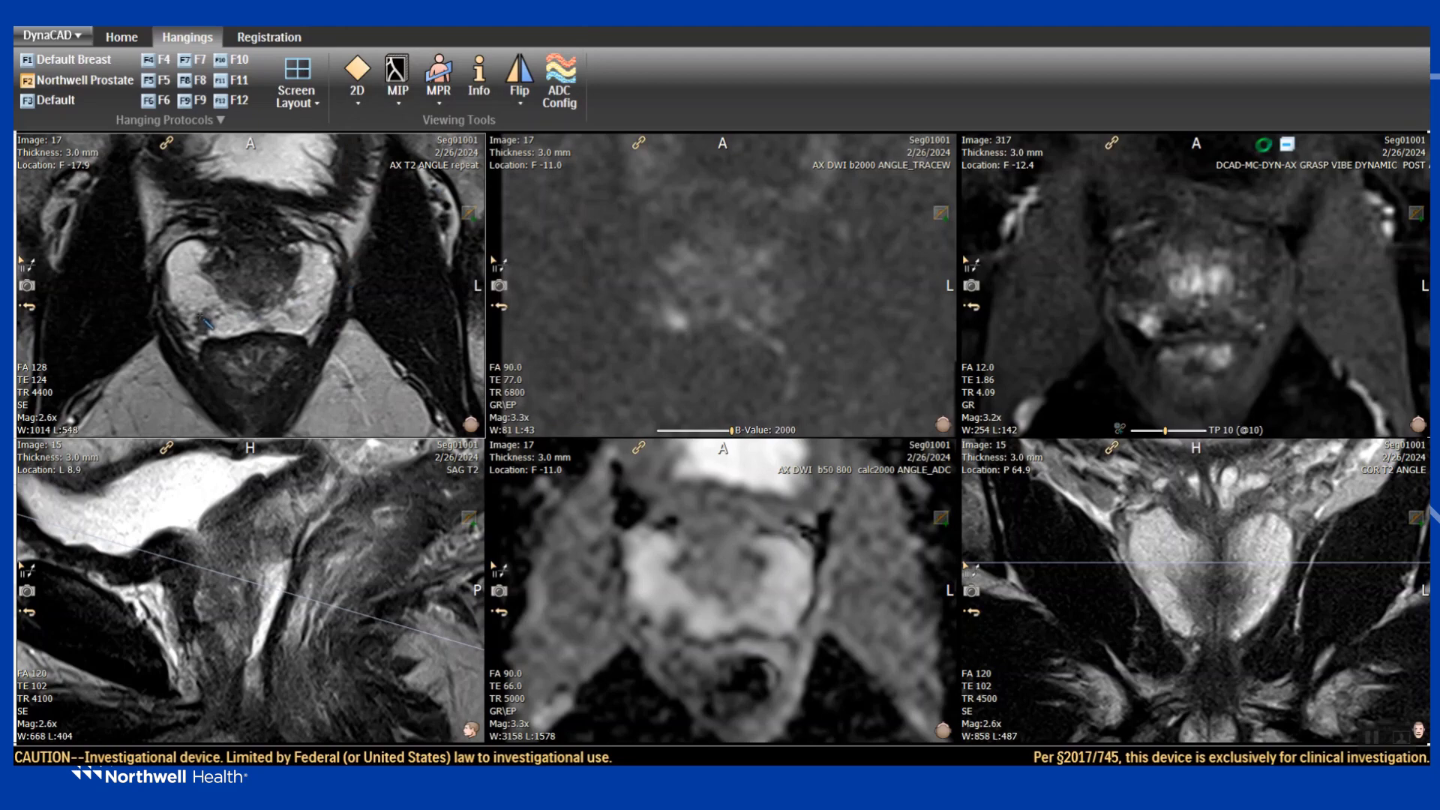
right_click(379, 196)
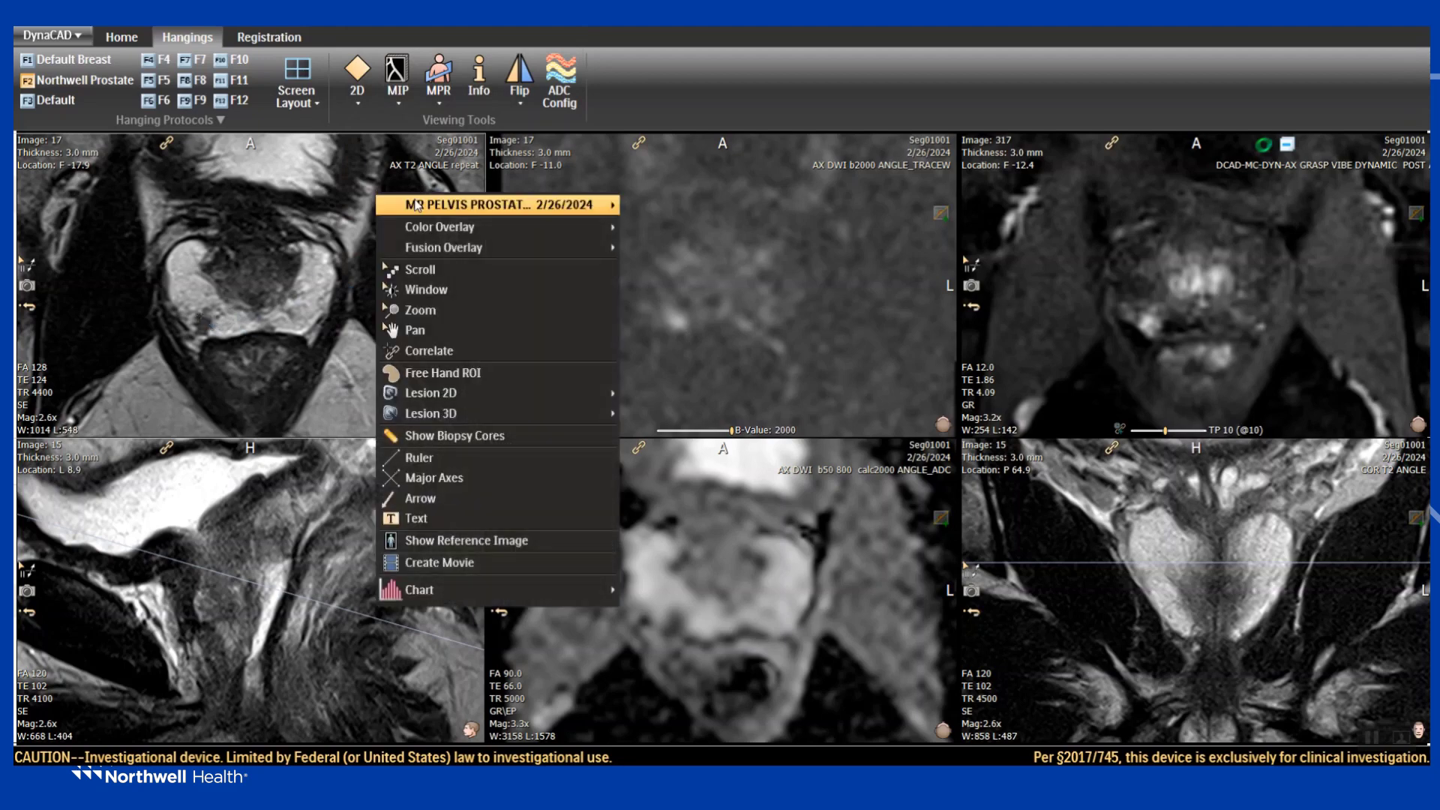
mouse_move(417, 206)
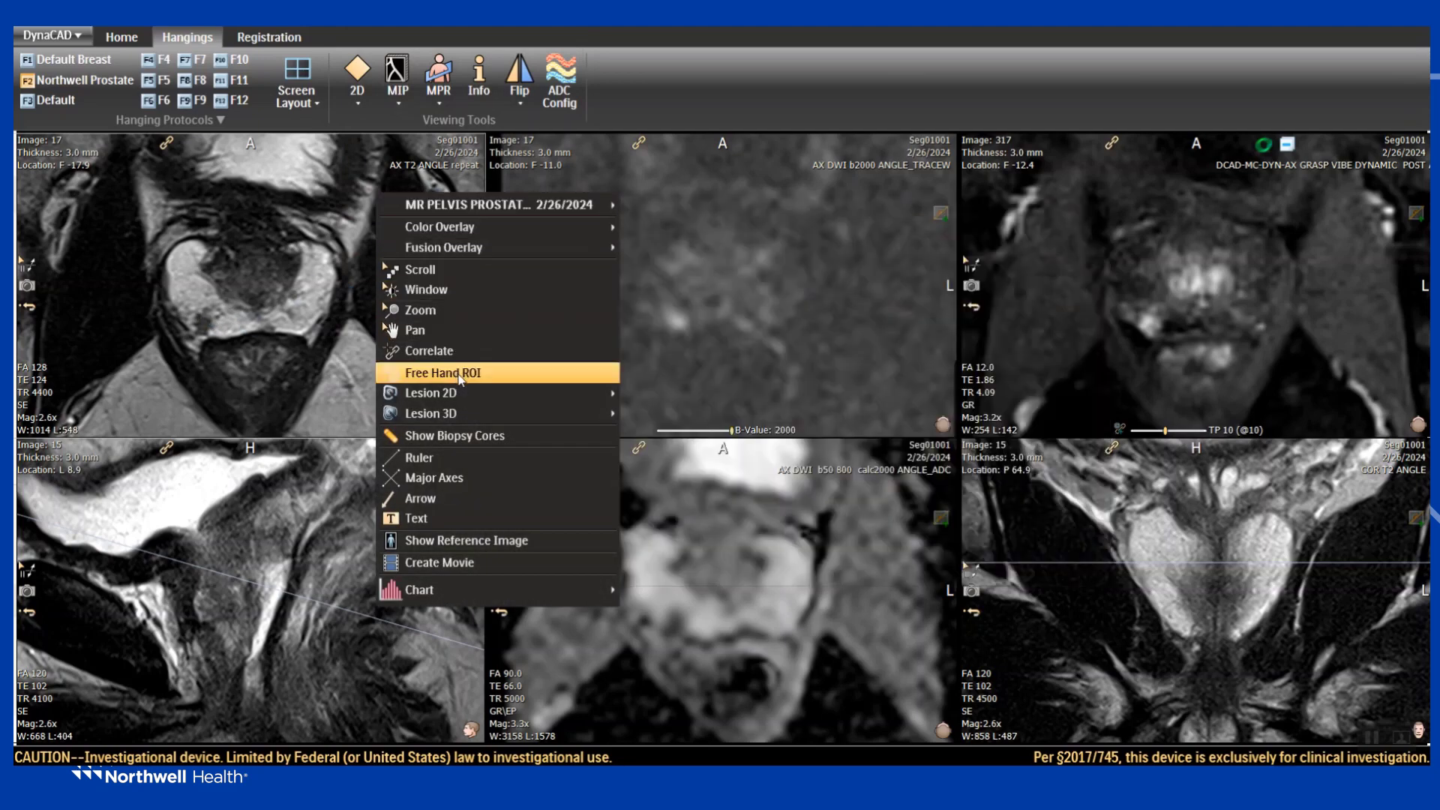
left_click(461, 377)
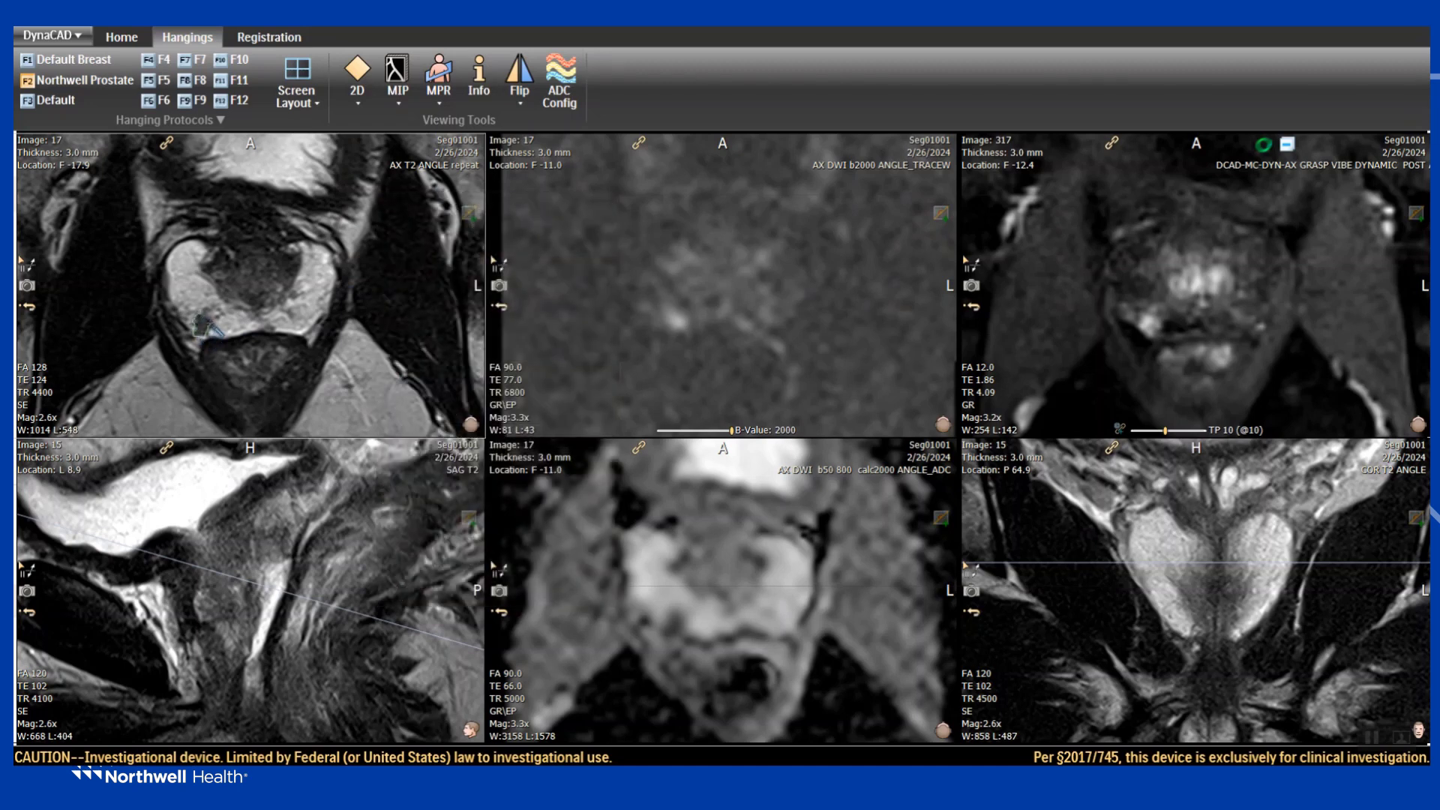
left_click_drag(206, 322, 201, 321)
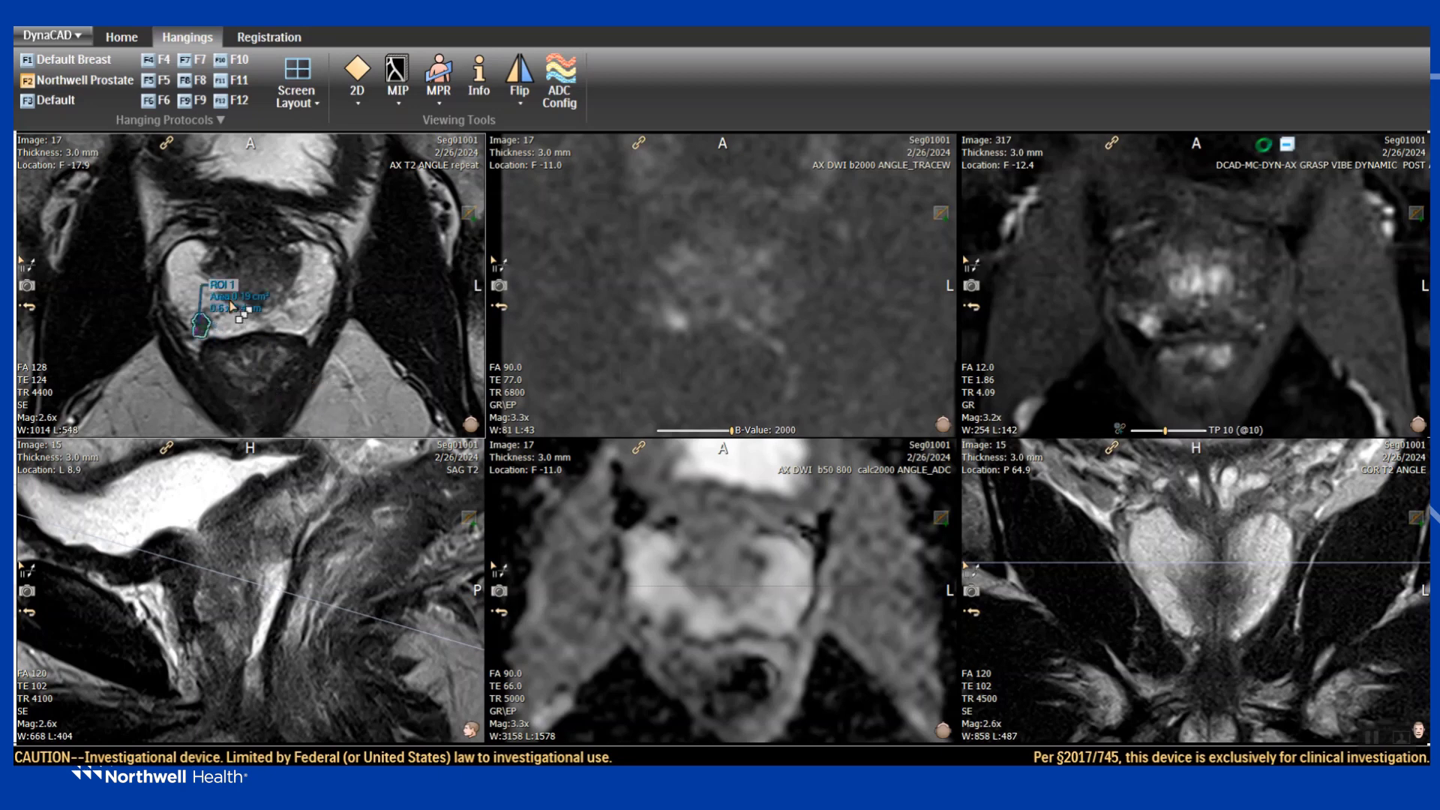
Label the lesion ROI on axial T2 image 17 R mid pzpl and move its label clear of the prostate.
right_click(232, 300)
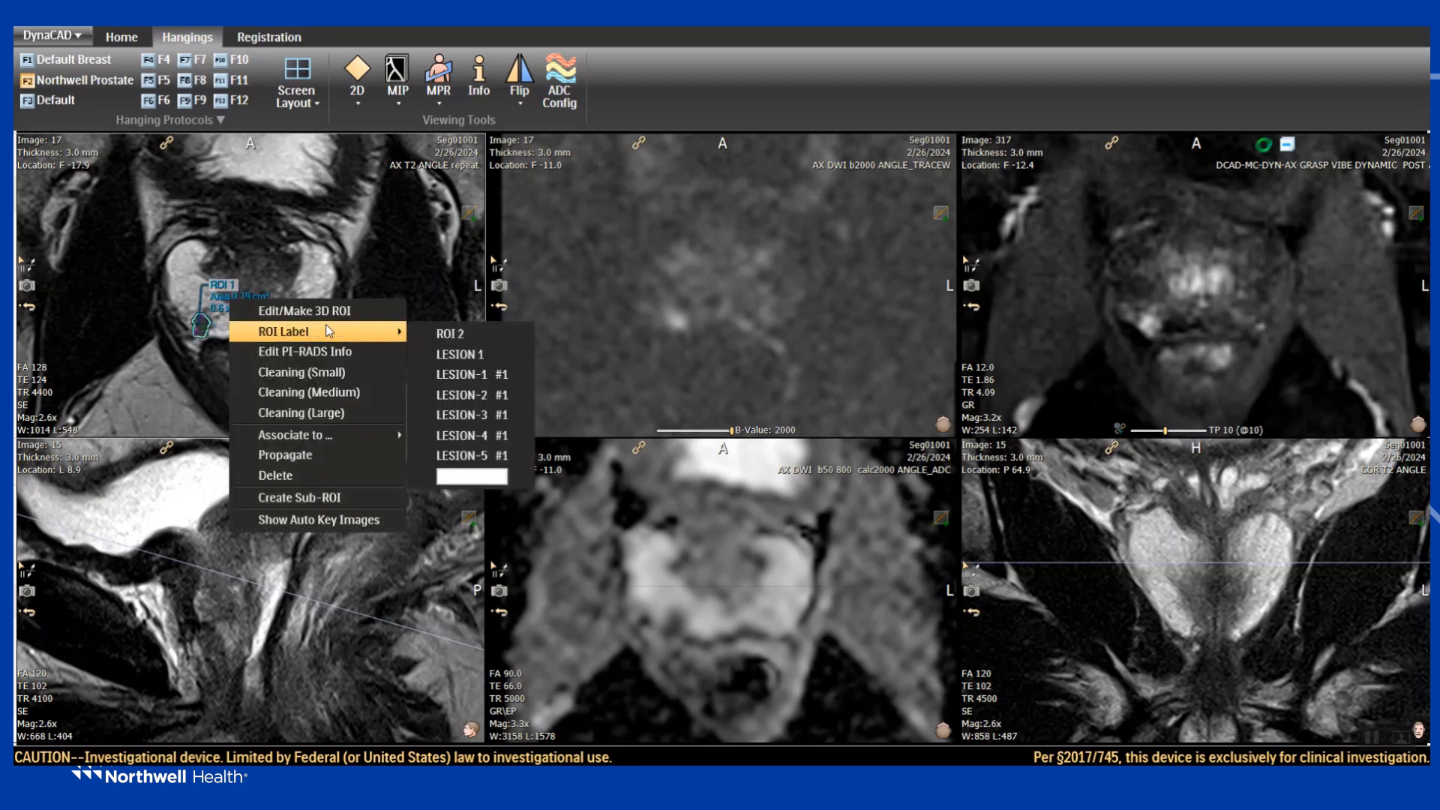
right_click(227, 289)
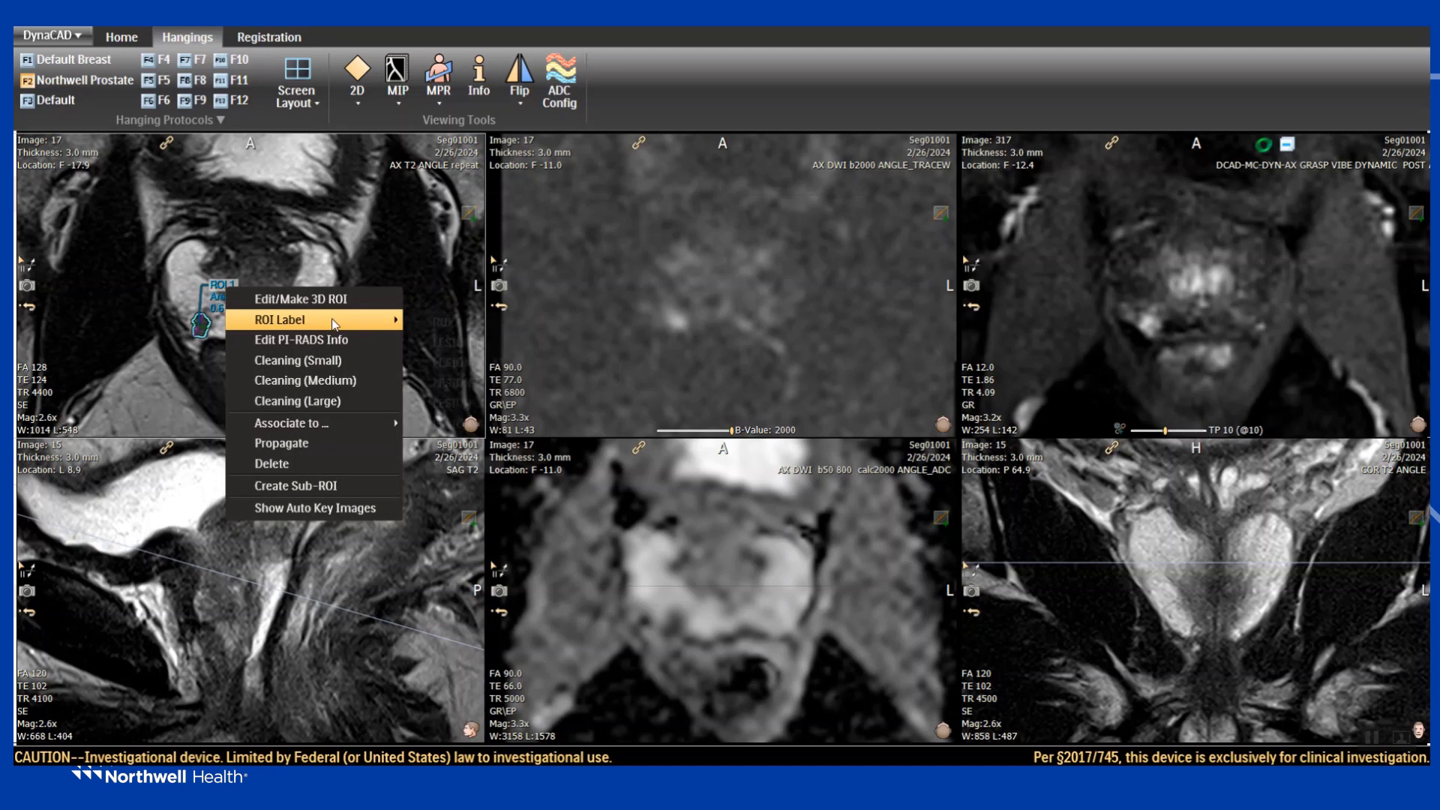
mouse_move(334, 323)
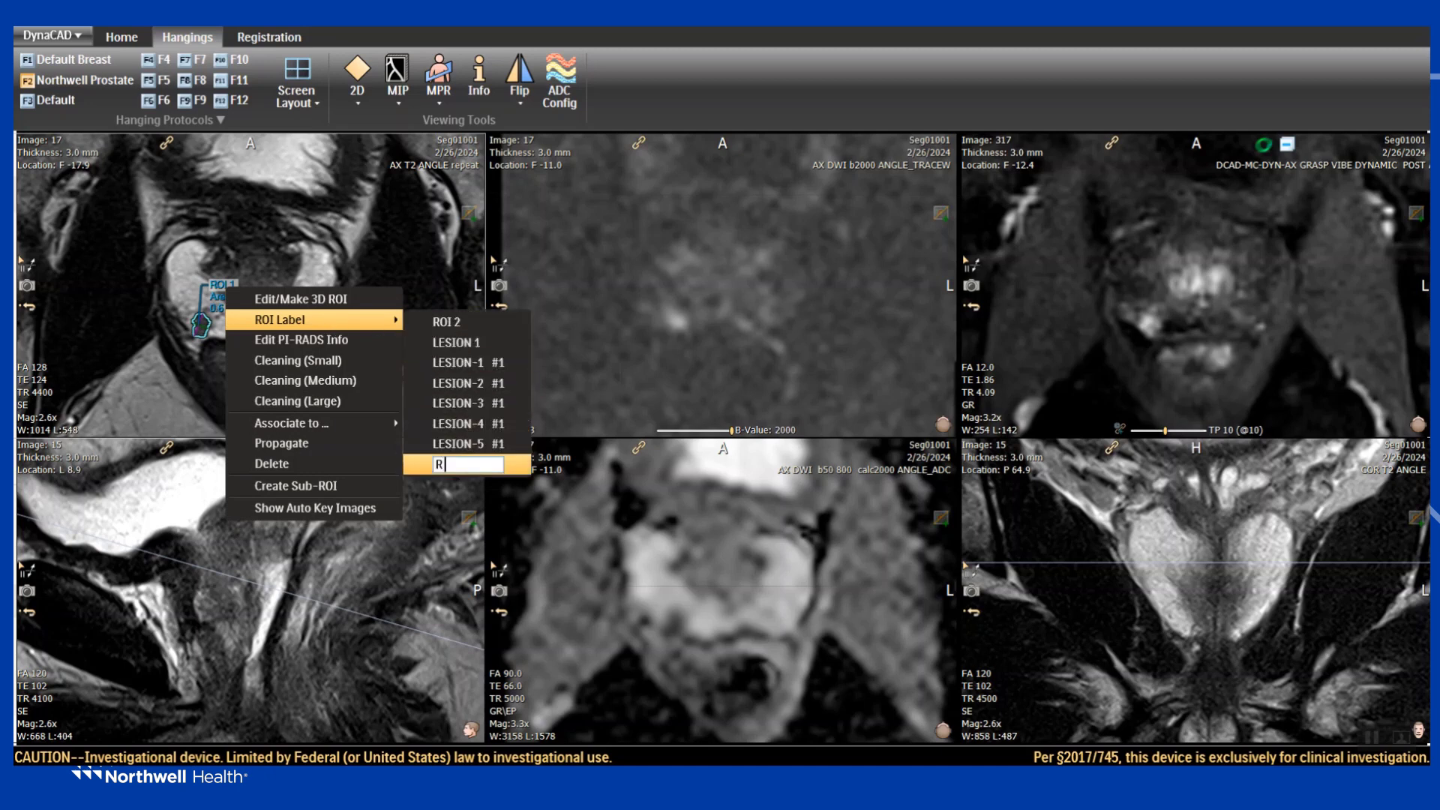
key("Return")
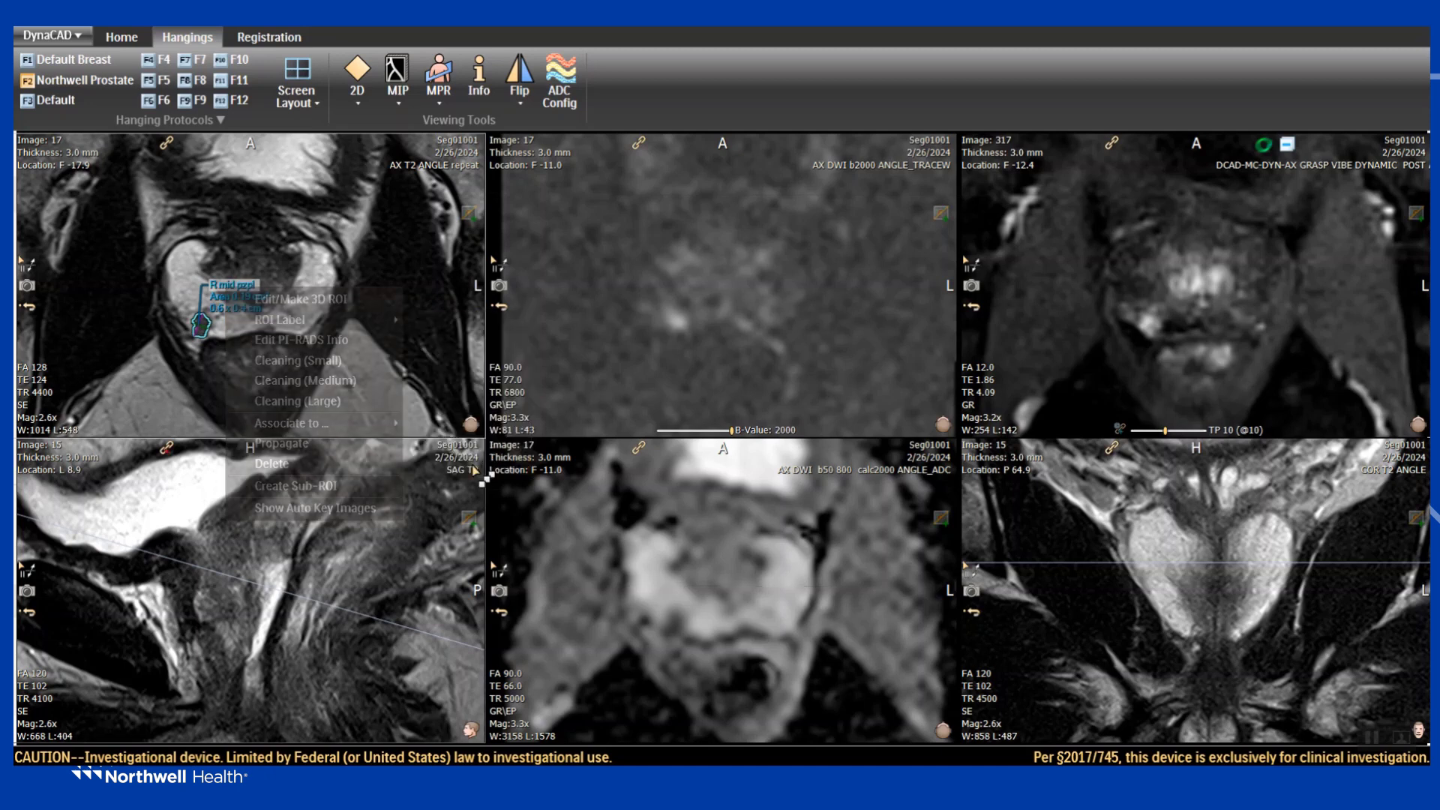
left_click_drag(227, 288, 106, 284)
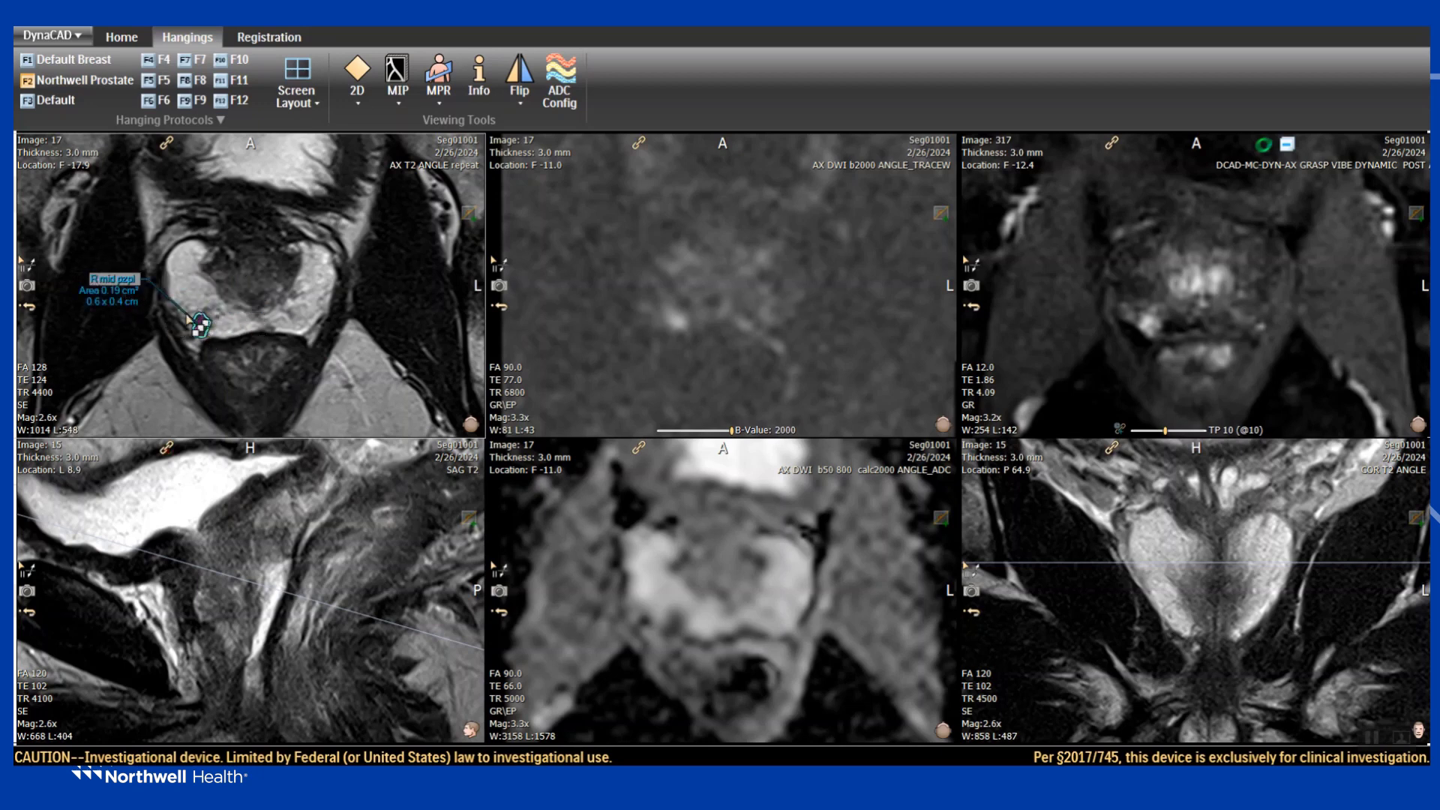
Propagate the R mid pzpl ROI to the other series and bring the coronal T2 stack to image 17.
right_click(111, 291)
left_click(253, 442)
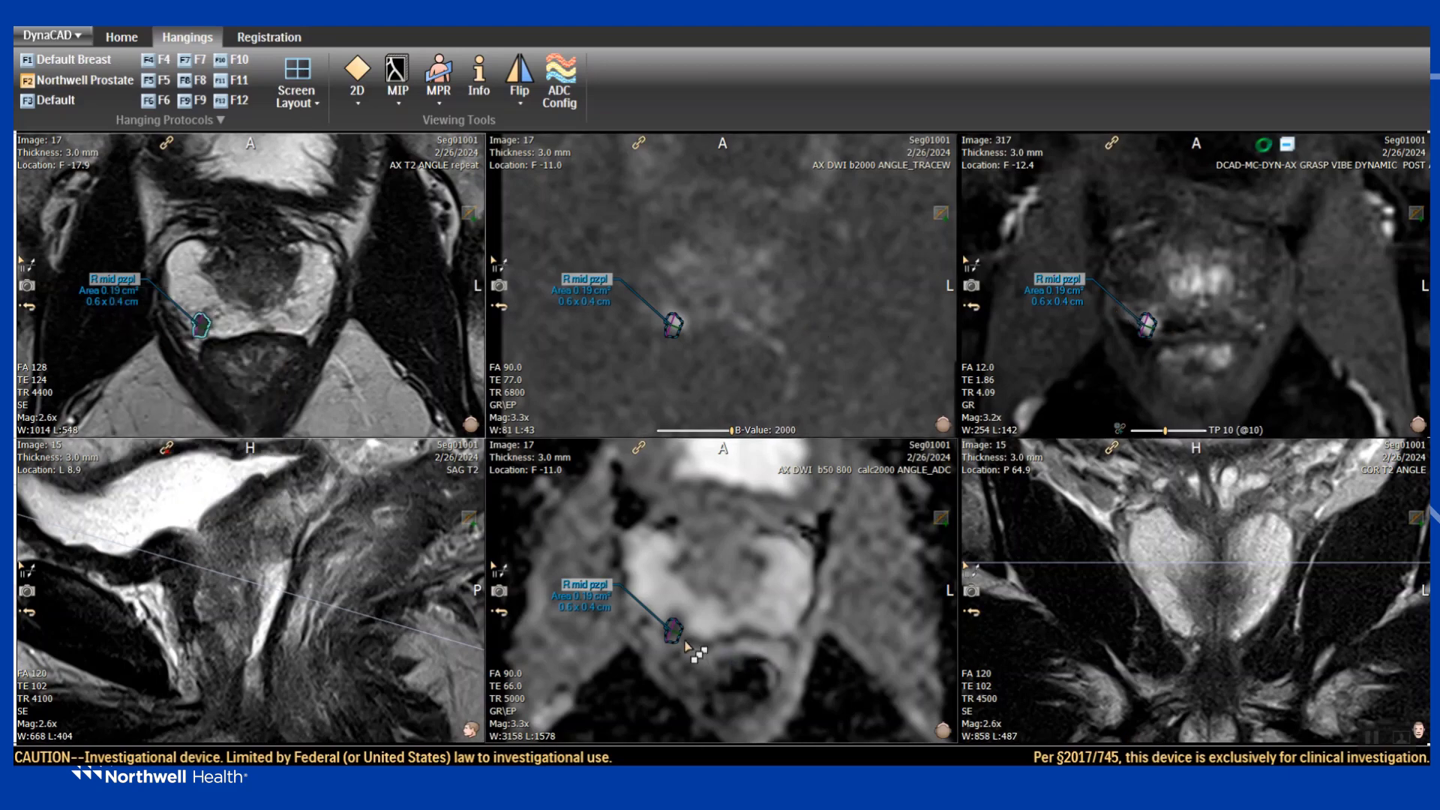
scroll(1263, 675, "down", 5)
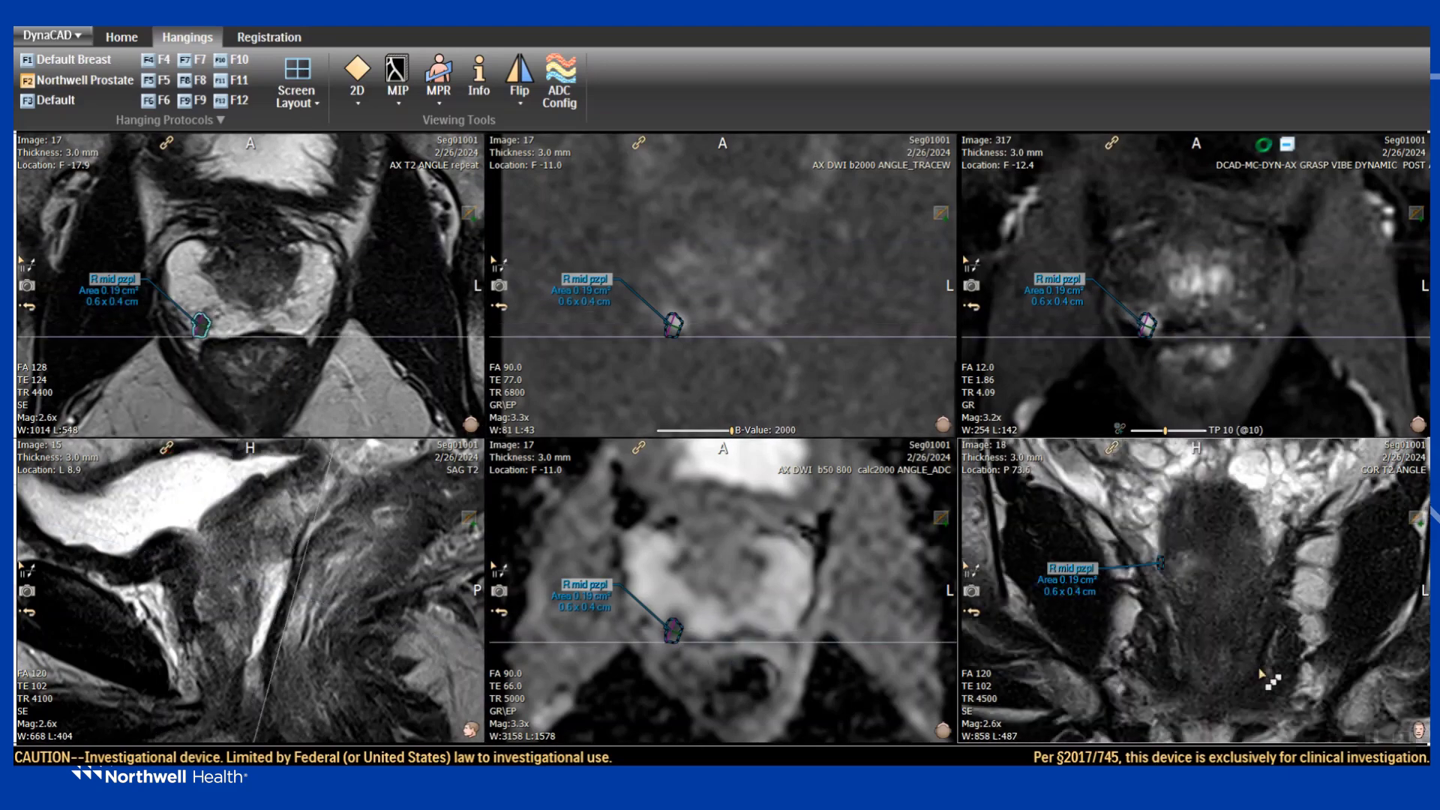
scroll(1263, 674, "up", 1)
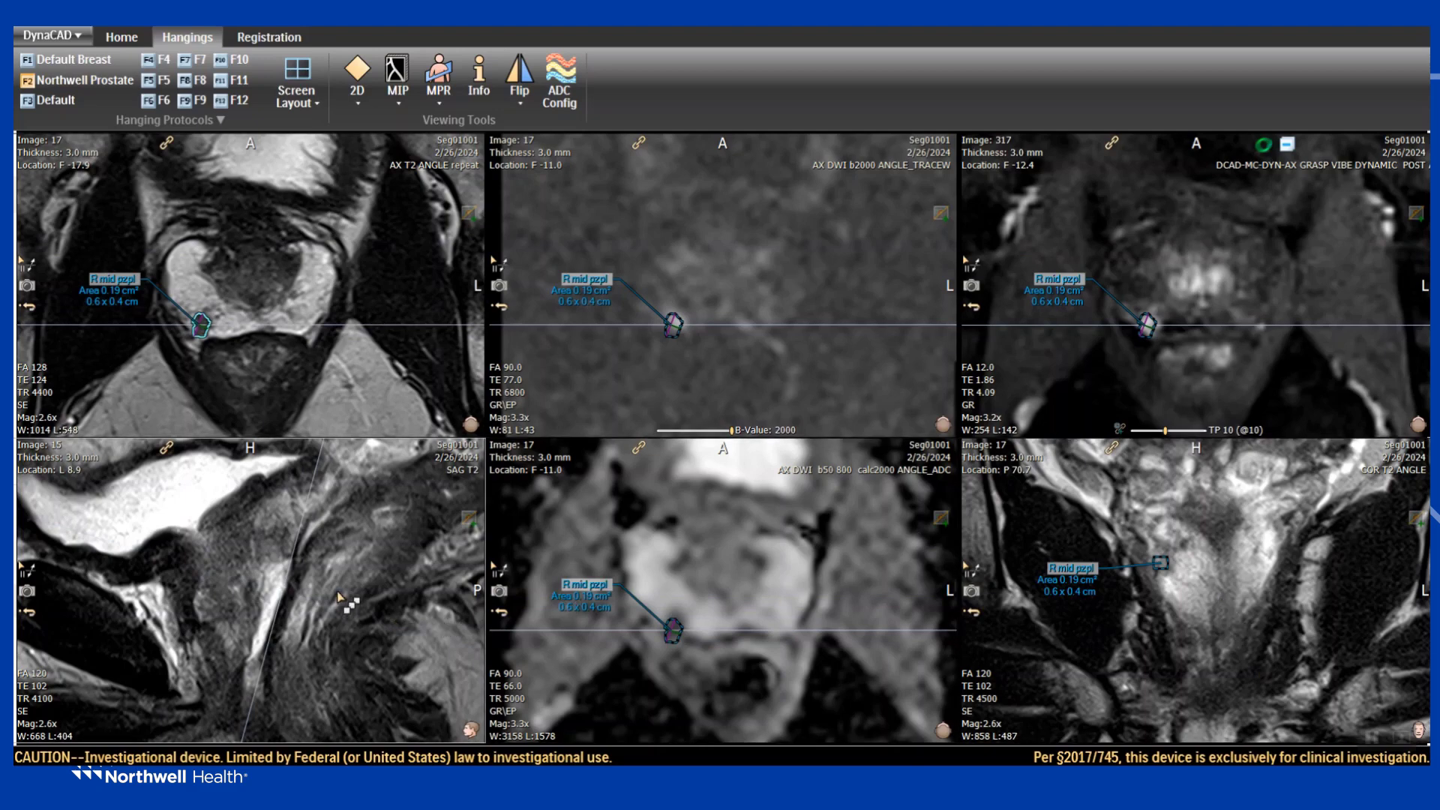
Bring the sagittal T2 stack to image 11 and move the ROI label above the lesion so it uncovers the outline.
scroll(340, 598, "up", 4)
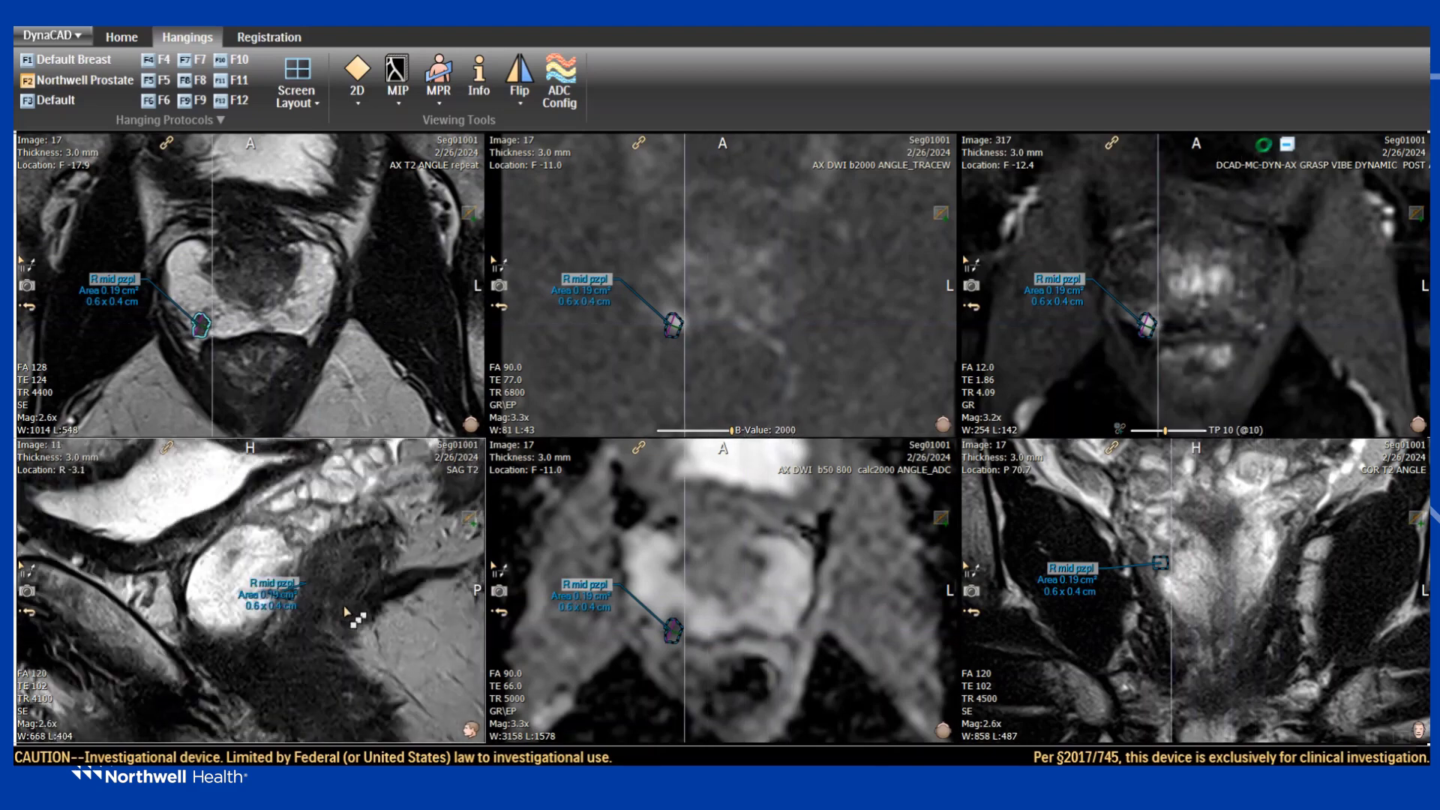
scroll(346, 613, "up", 2)
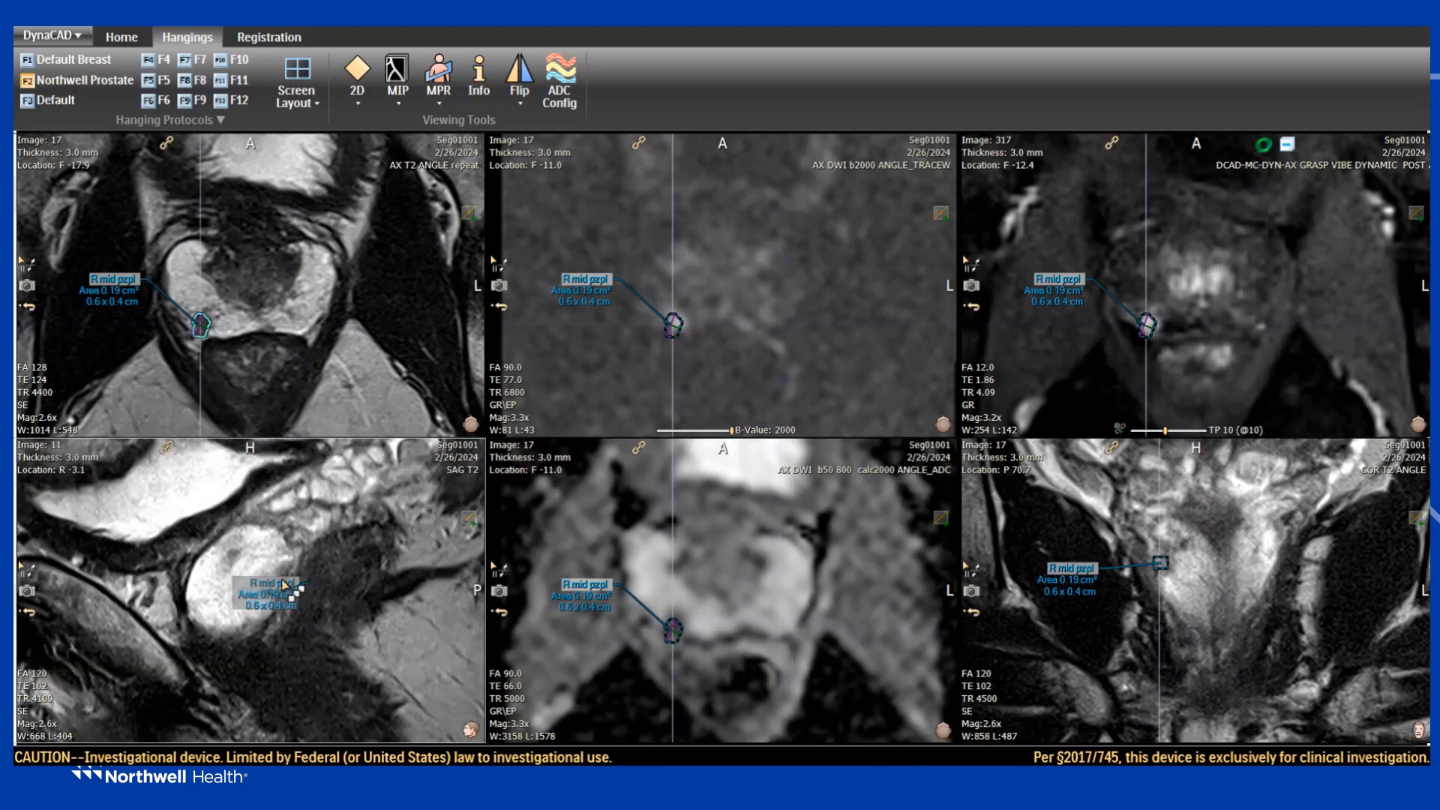
left_click_drag(298, 580, 328, 509)
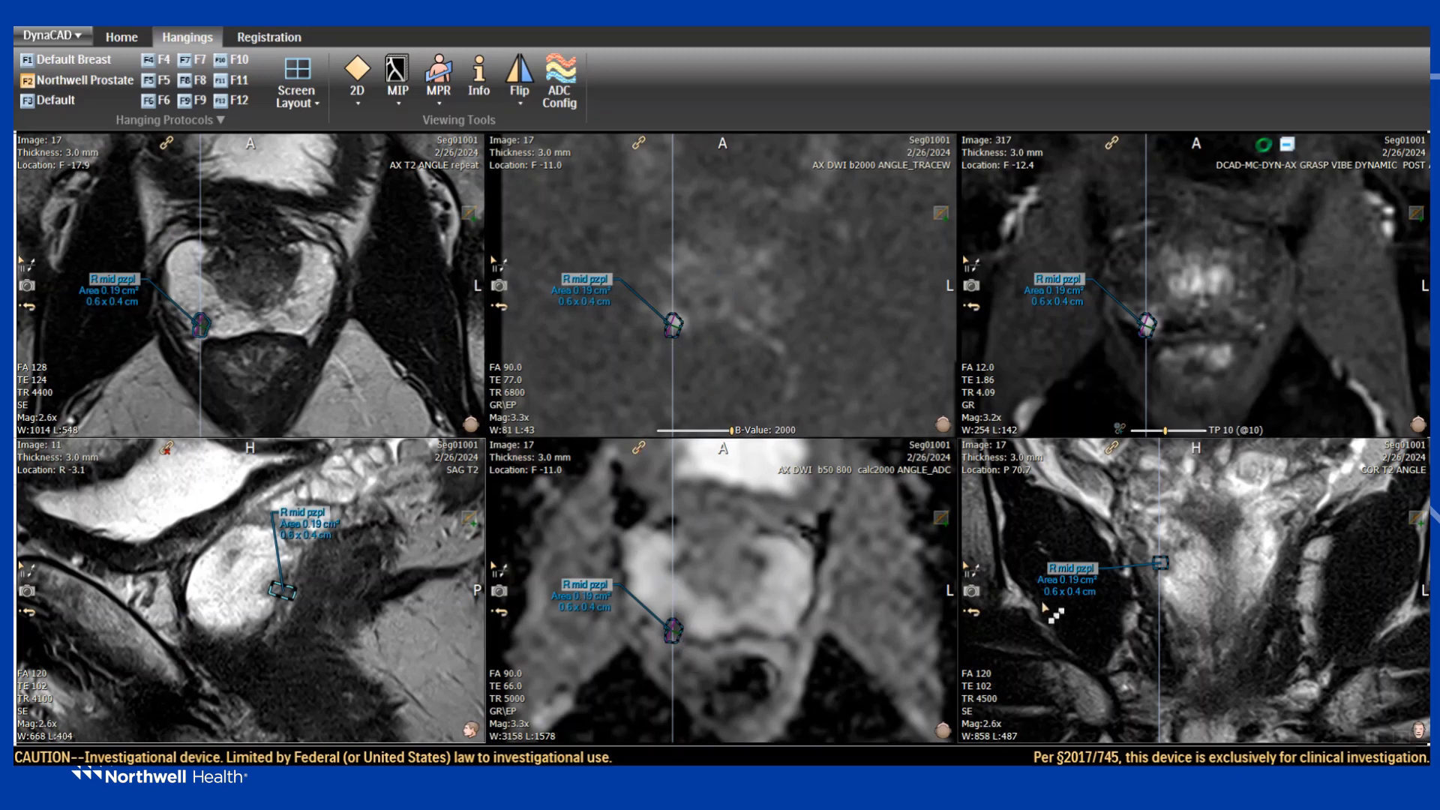
Open the R mid pzpl ROI on the axial T2 series for 3D editing, accepting changes that affect the Biopsy Procedure.
left_click(413, 323)
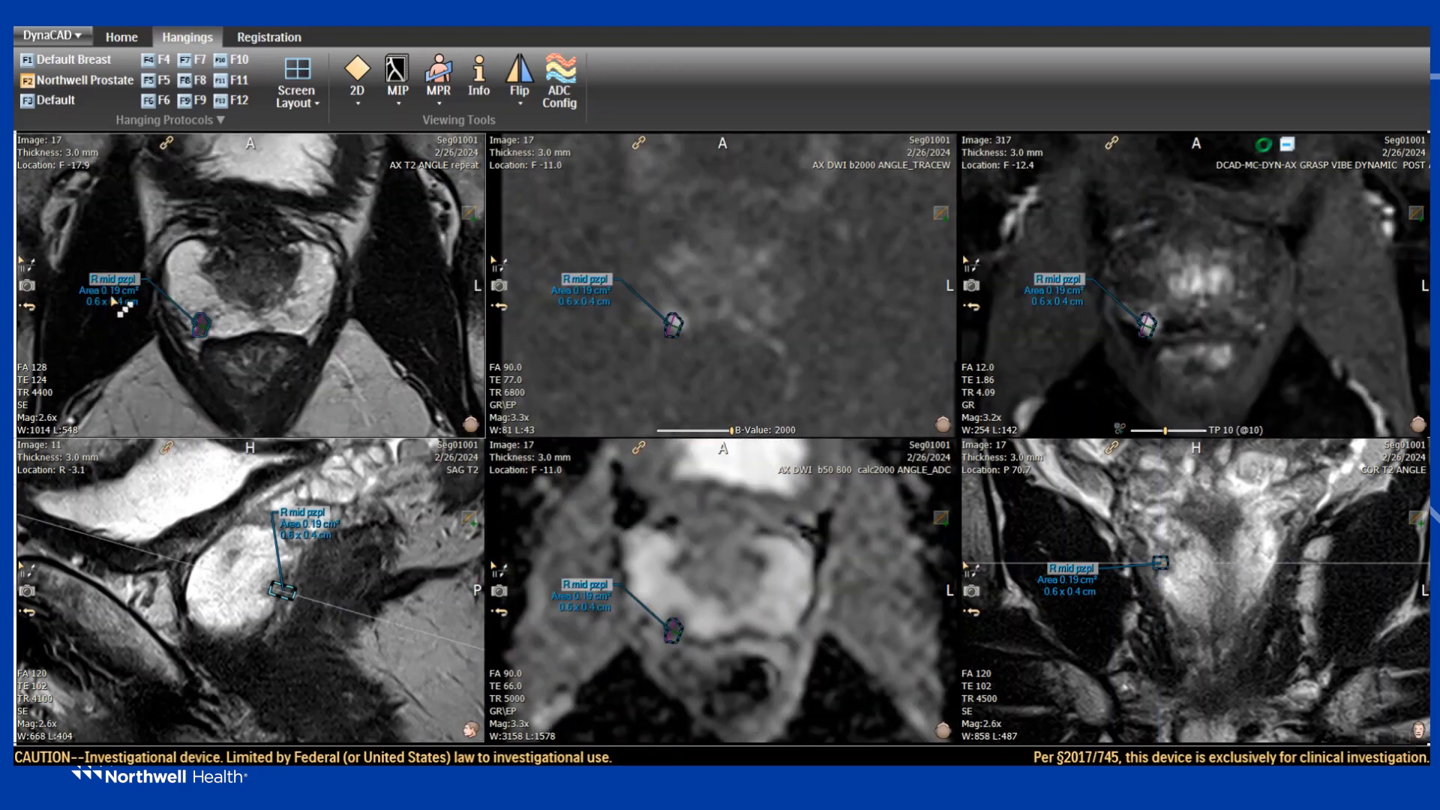
right_click(115, 303)
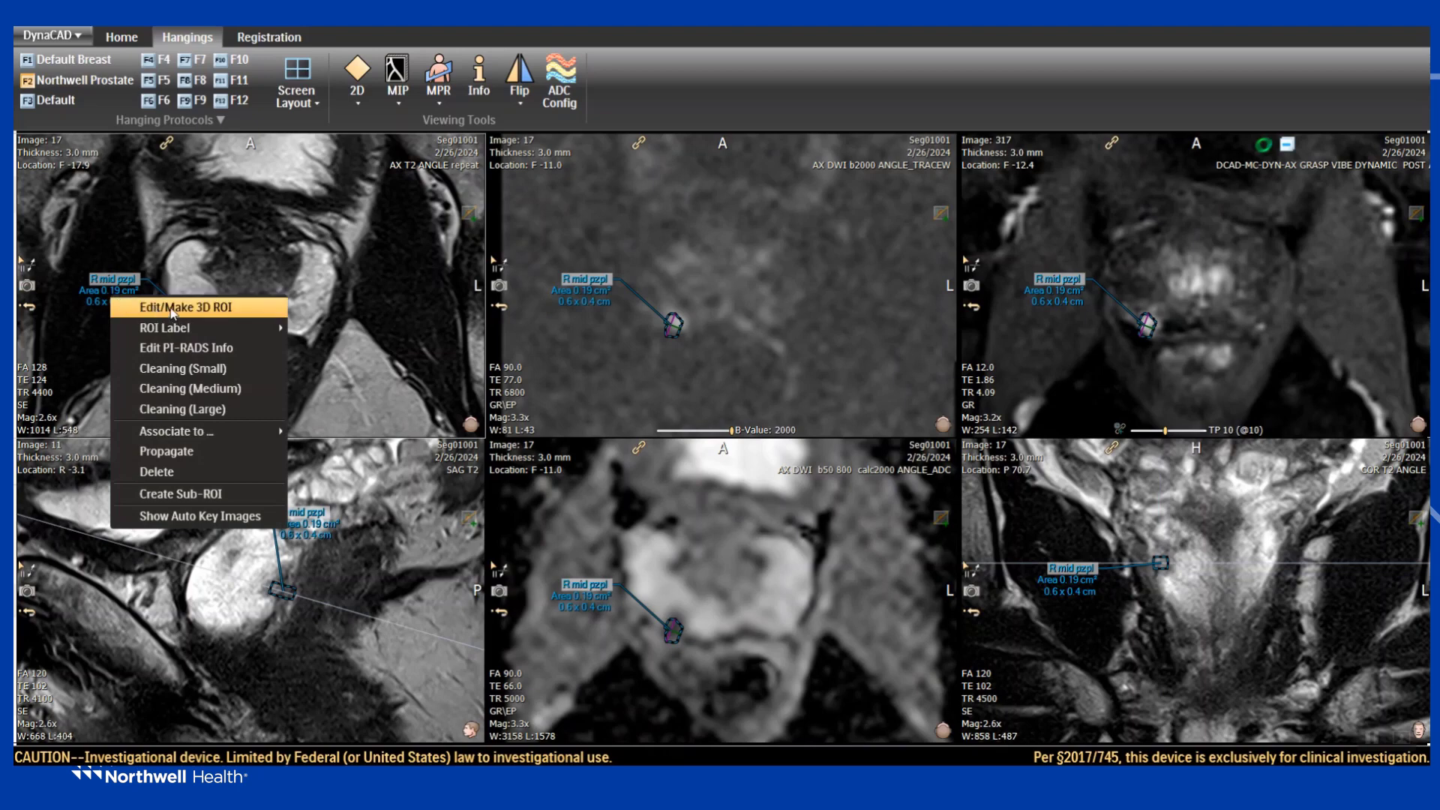
left_click(233, 312)
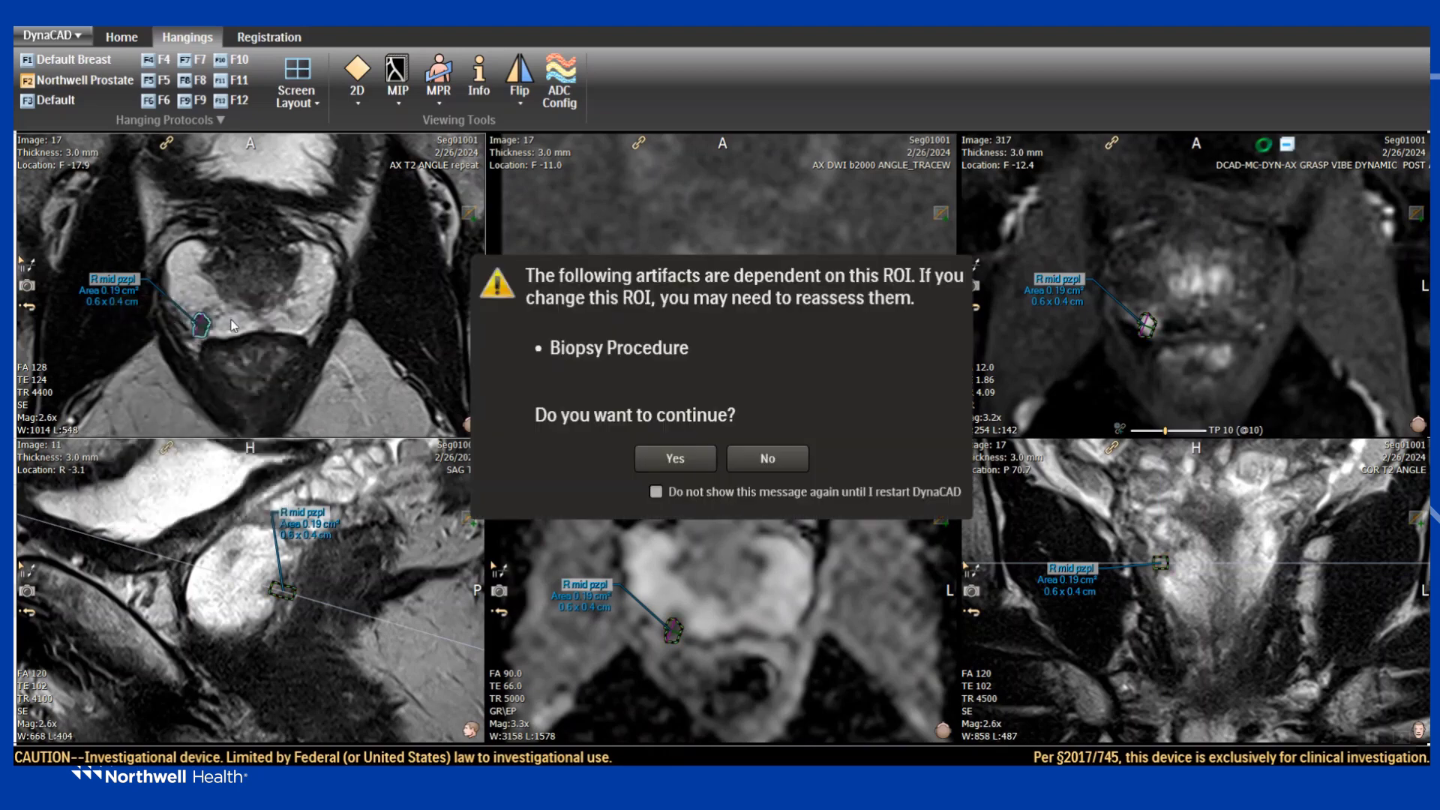
left_click(677, 465)
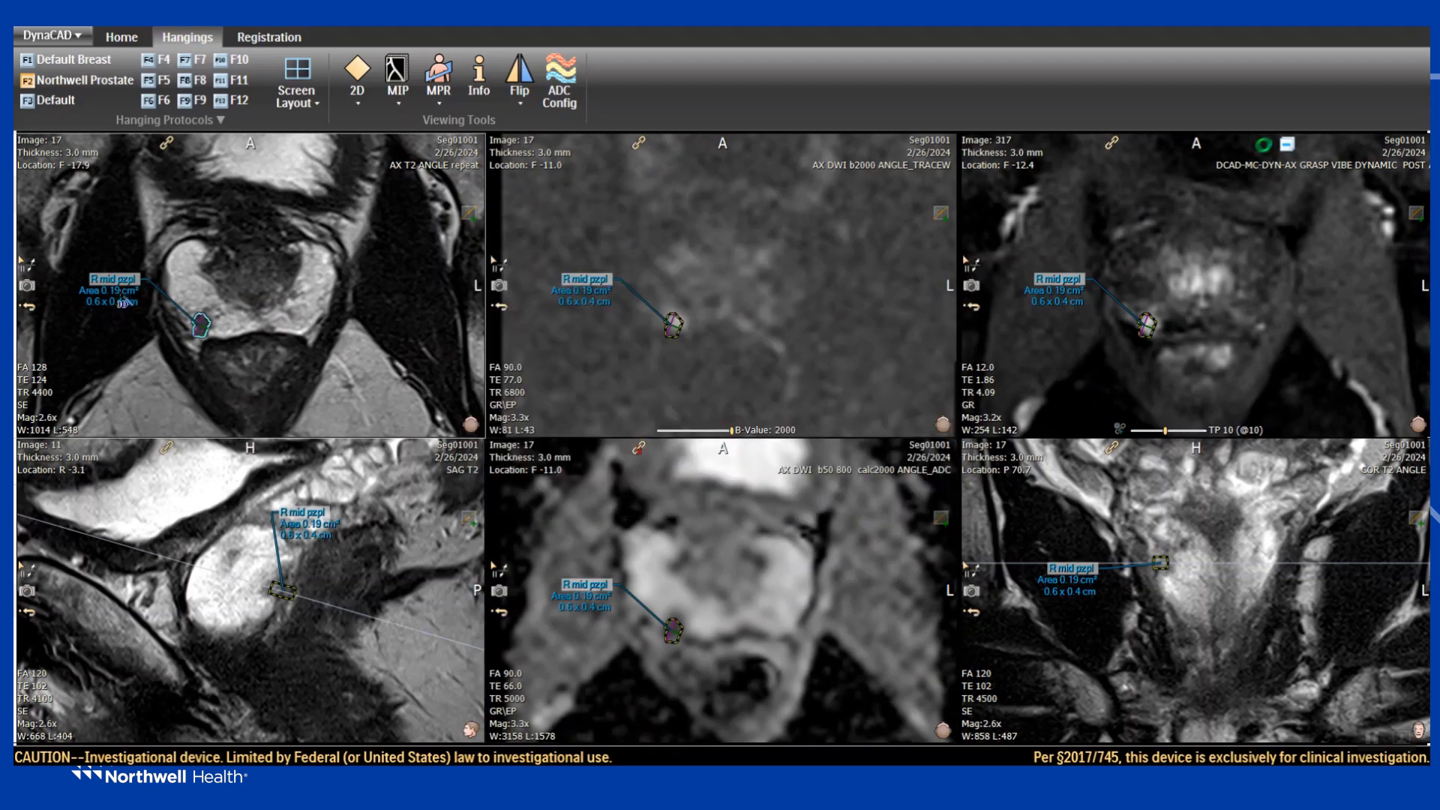
Add a lesion contour of about 0.7 x 0.5 cm to the 3D ROI on axial T2 image 16.
scroll(218, 343, "up", 2)
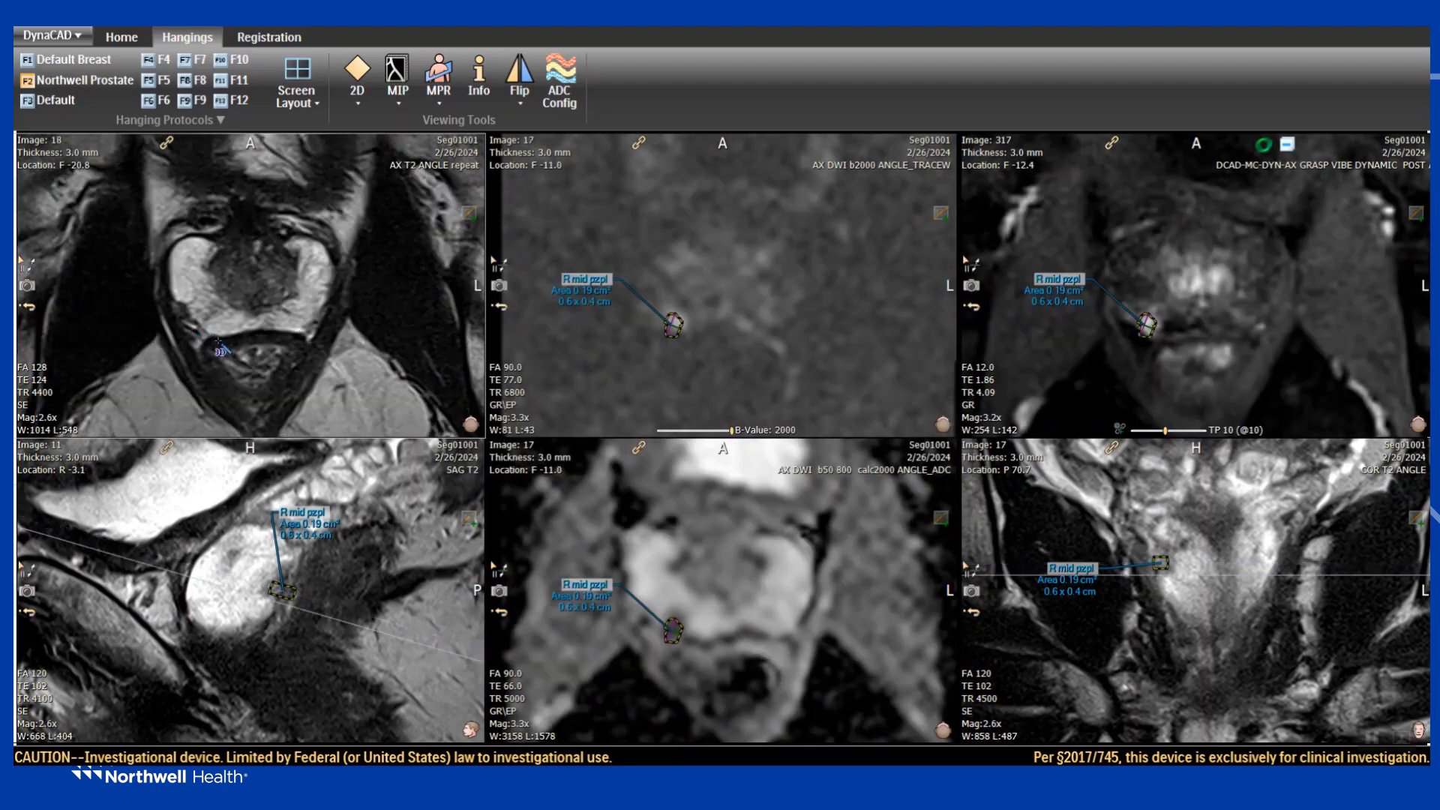
scroll(218, 343, "down", 1)
scroll(219, 348, "down", 1)
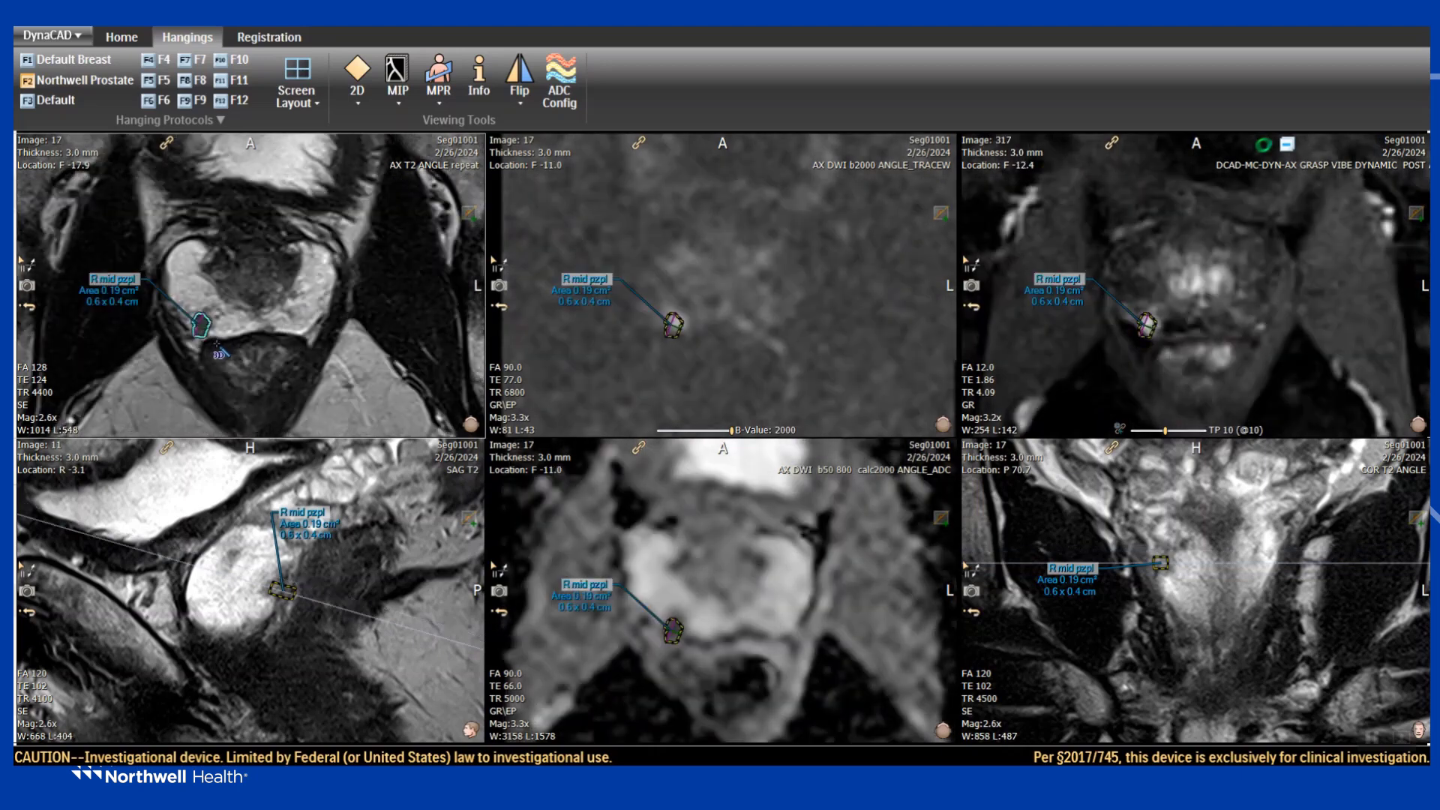
scroll(252, 329, "up", 1)
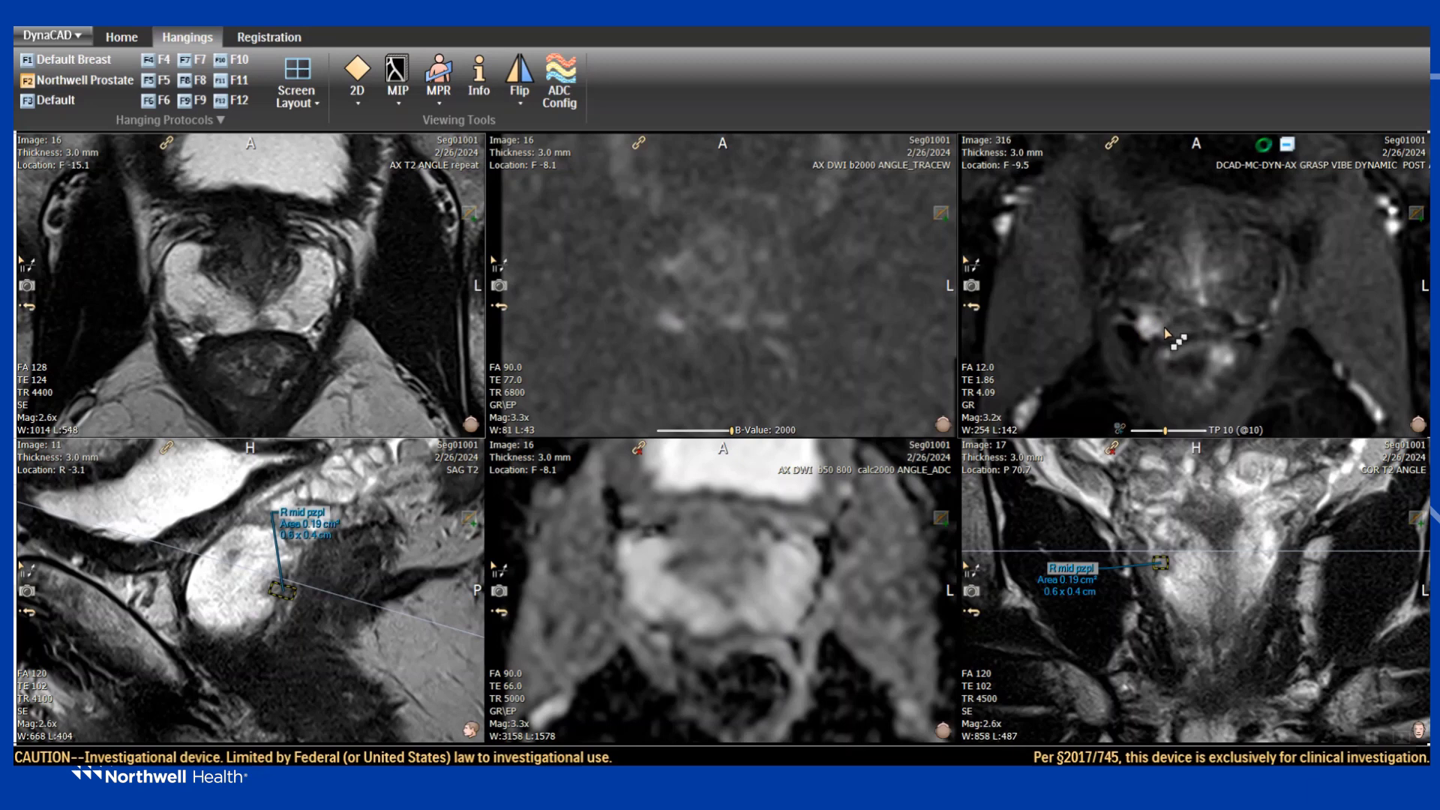
left_click(203, 318)
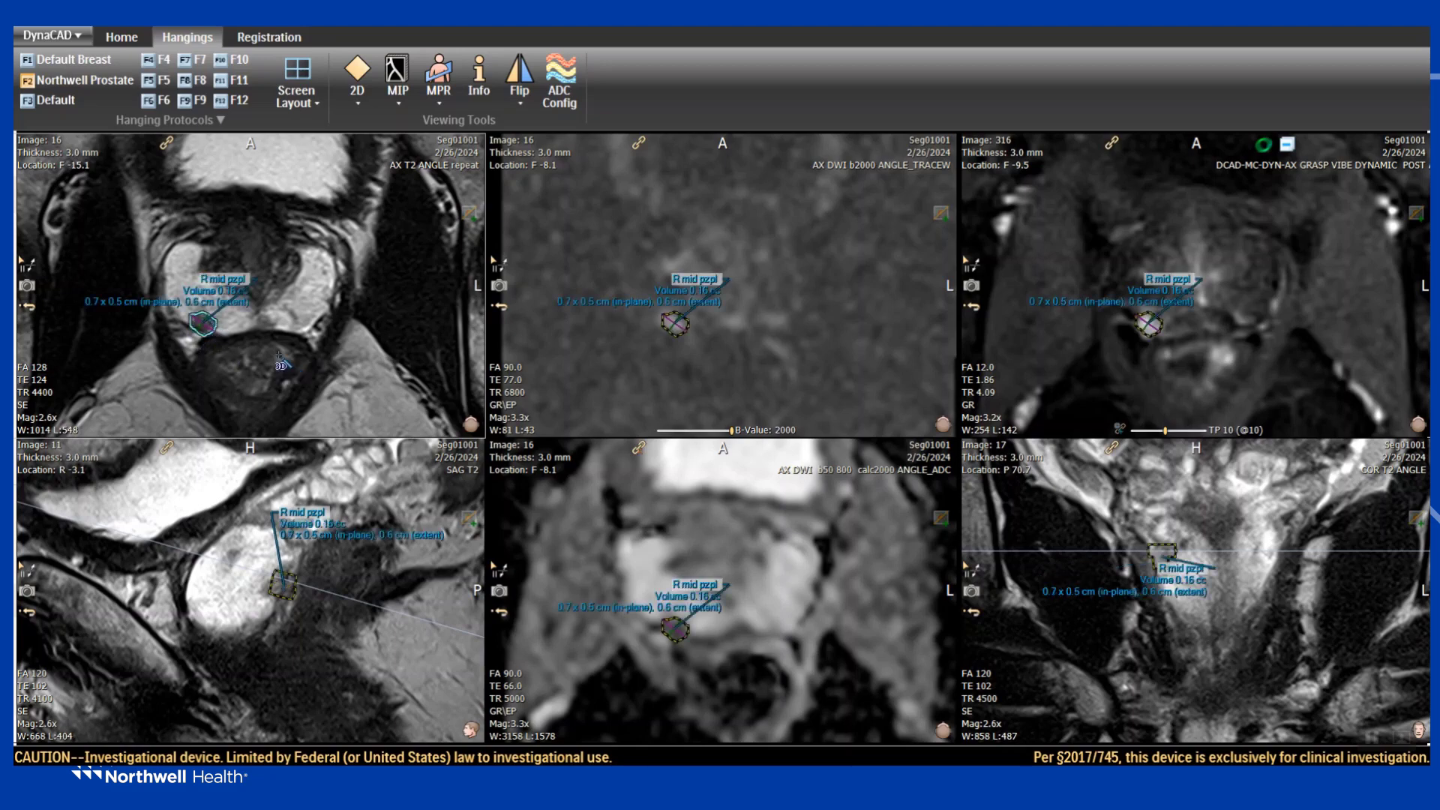
Outline the flat, elongated part of the lesion on axial T2 image 15, about 1.4 x 0.3 cm.
scroll(279, 360, "up", 1)
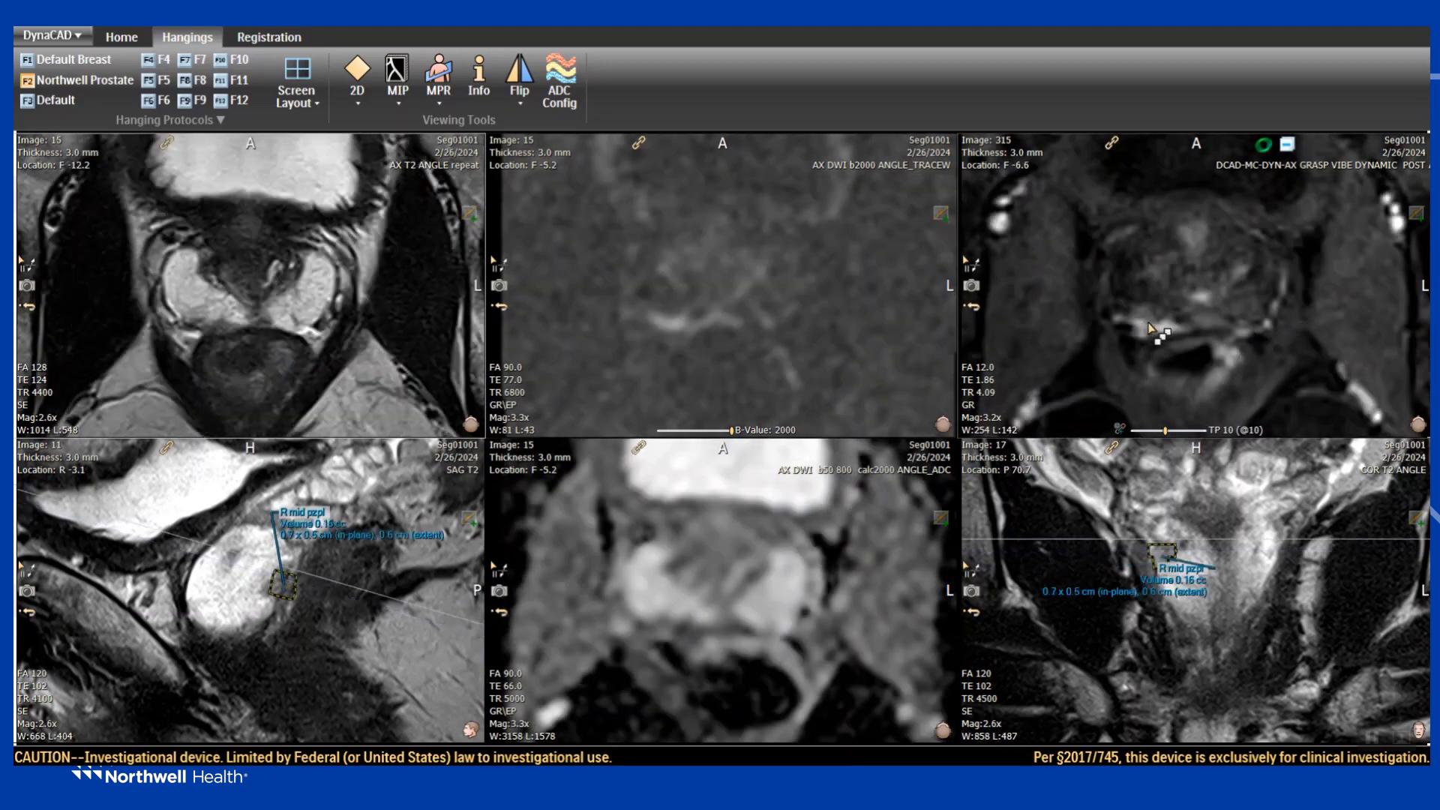
scroll(268, 342, "down", 1)
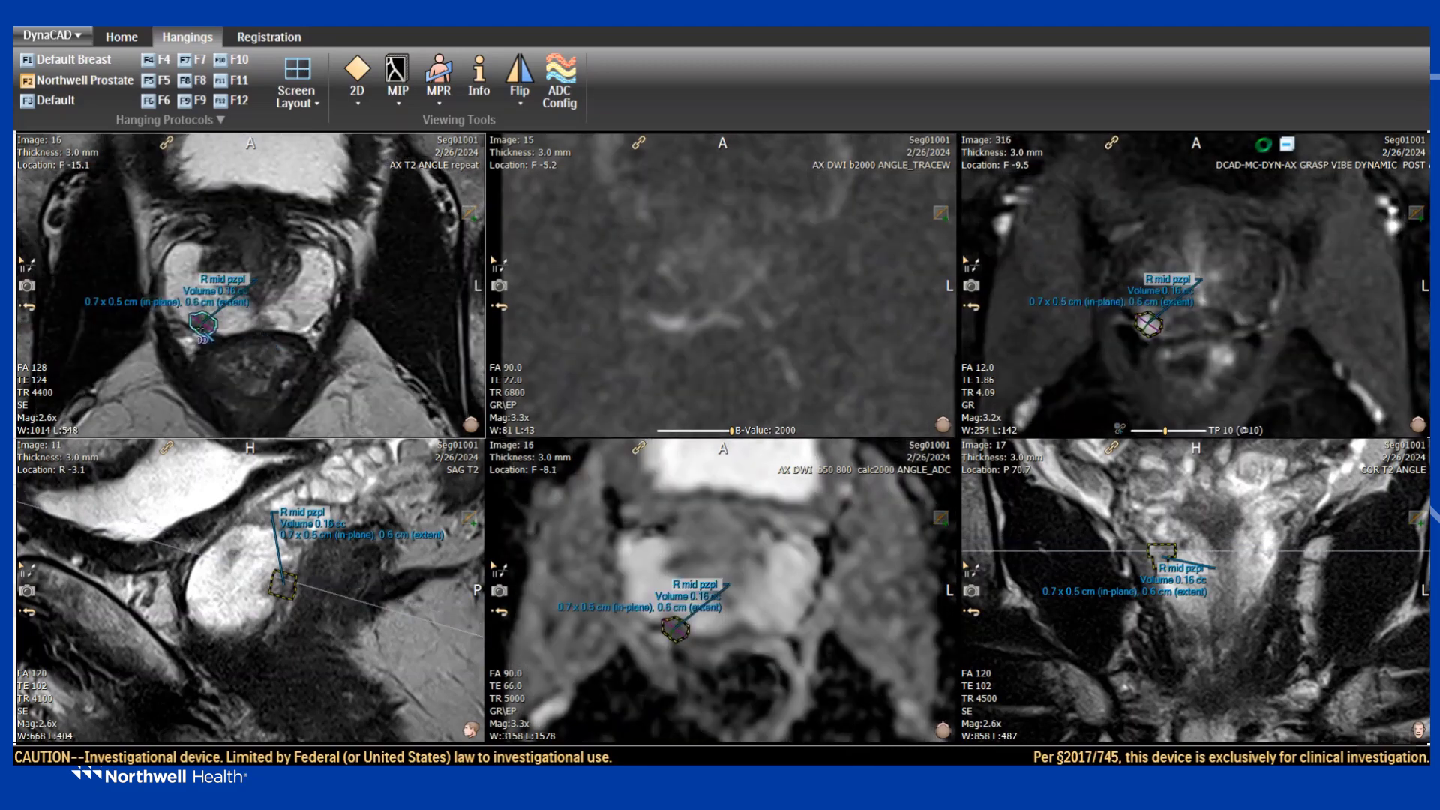
scroll(206, 333, "up", 1)
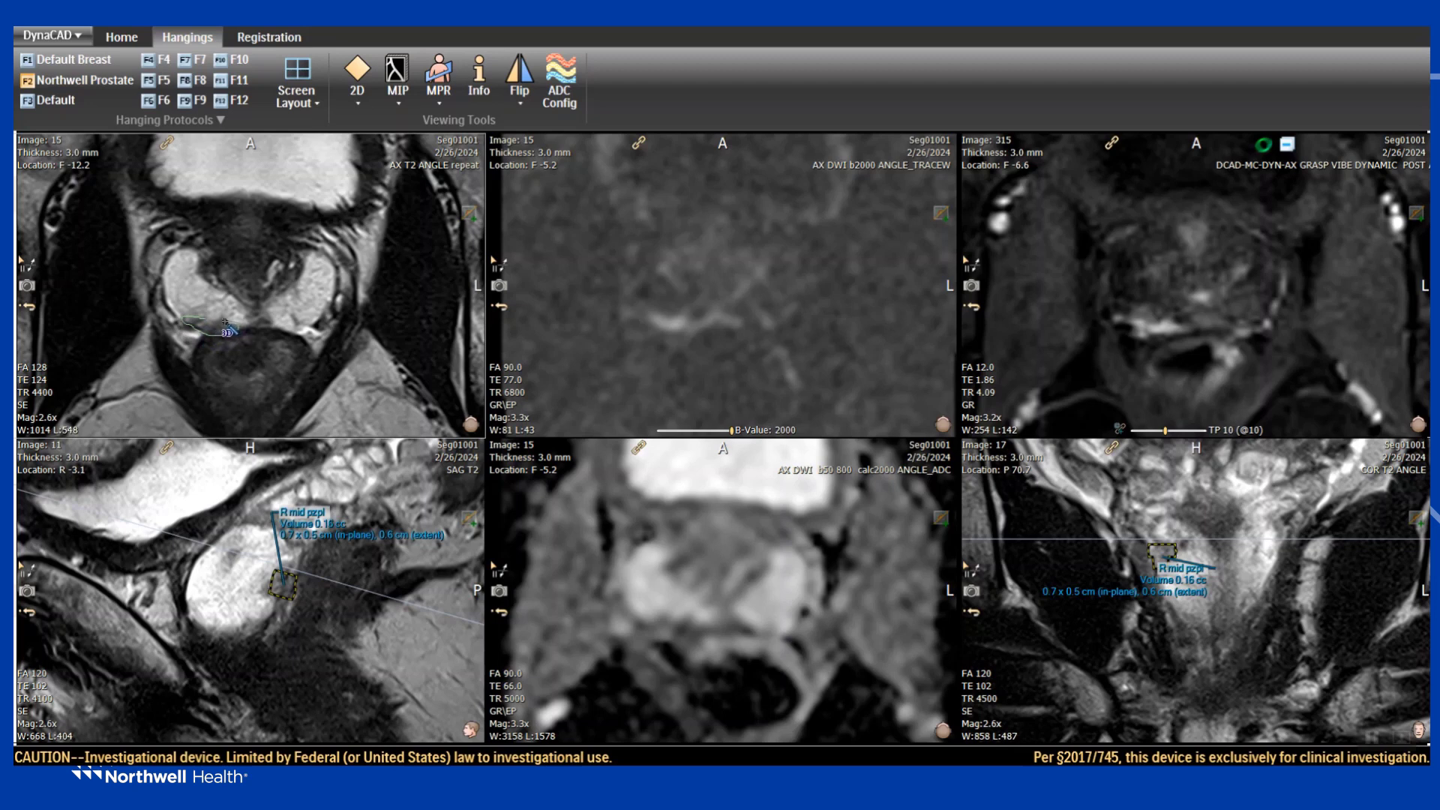
left_click_drag(202, 324, 209, 324)
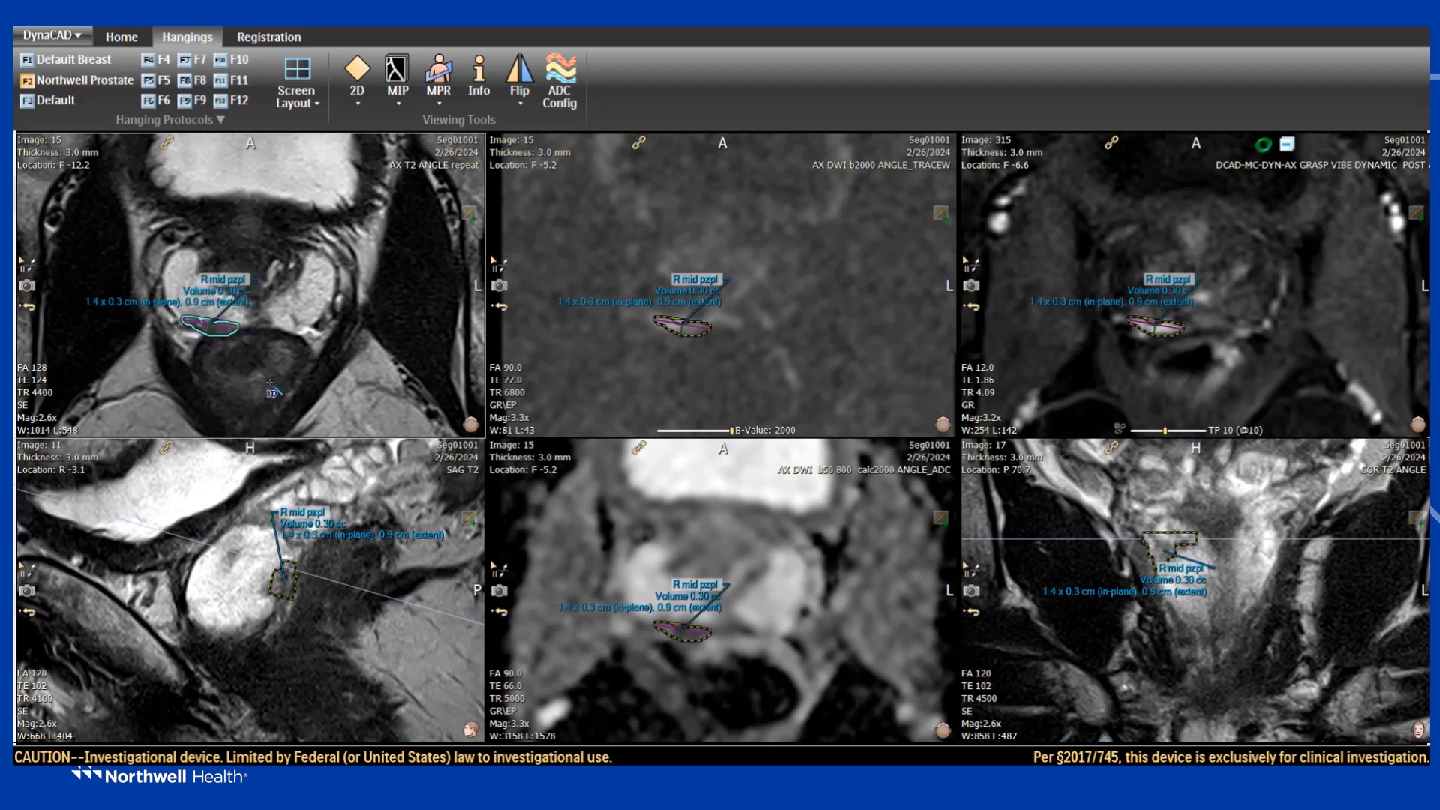
Extend the 3D ROI upward with small lesion contours on axial T2 images 14 and 13.
scroll(269, 327, "up", 1)
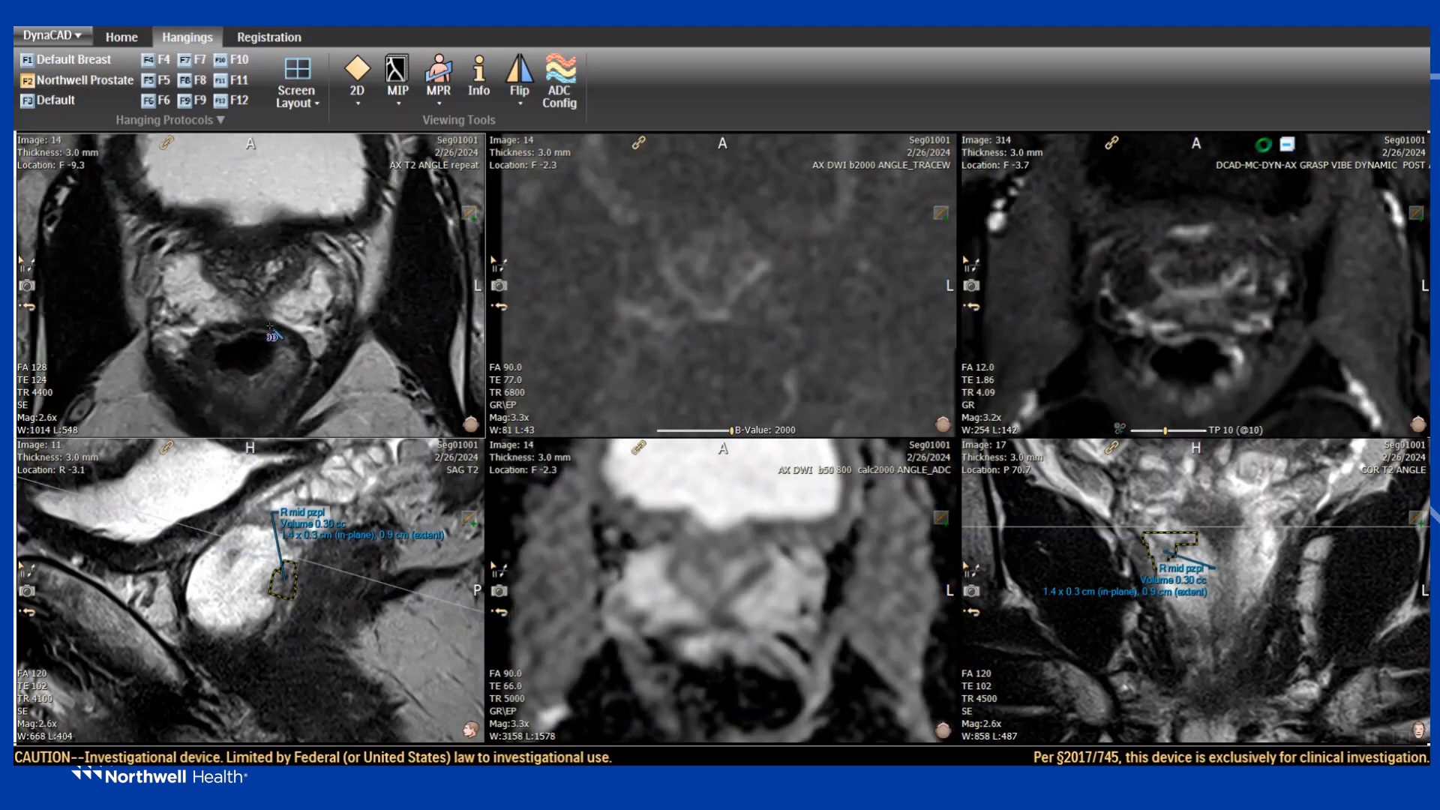
scroll(176, 344, "down", 1)
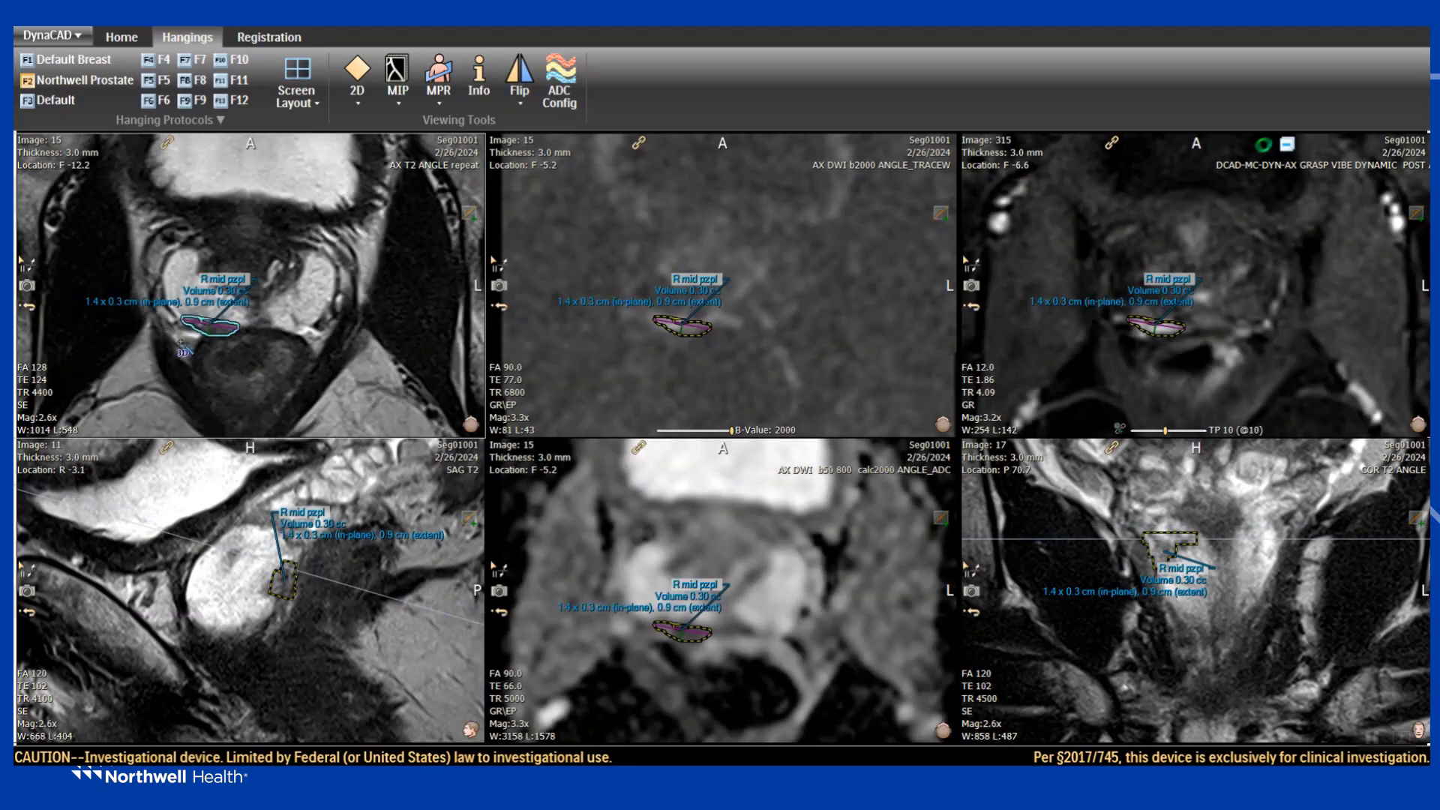
scroll(184, 323, "up", 1)
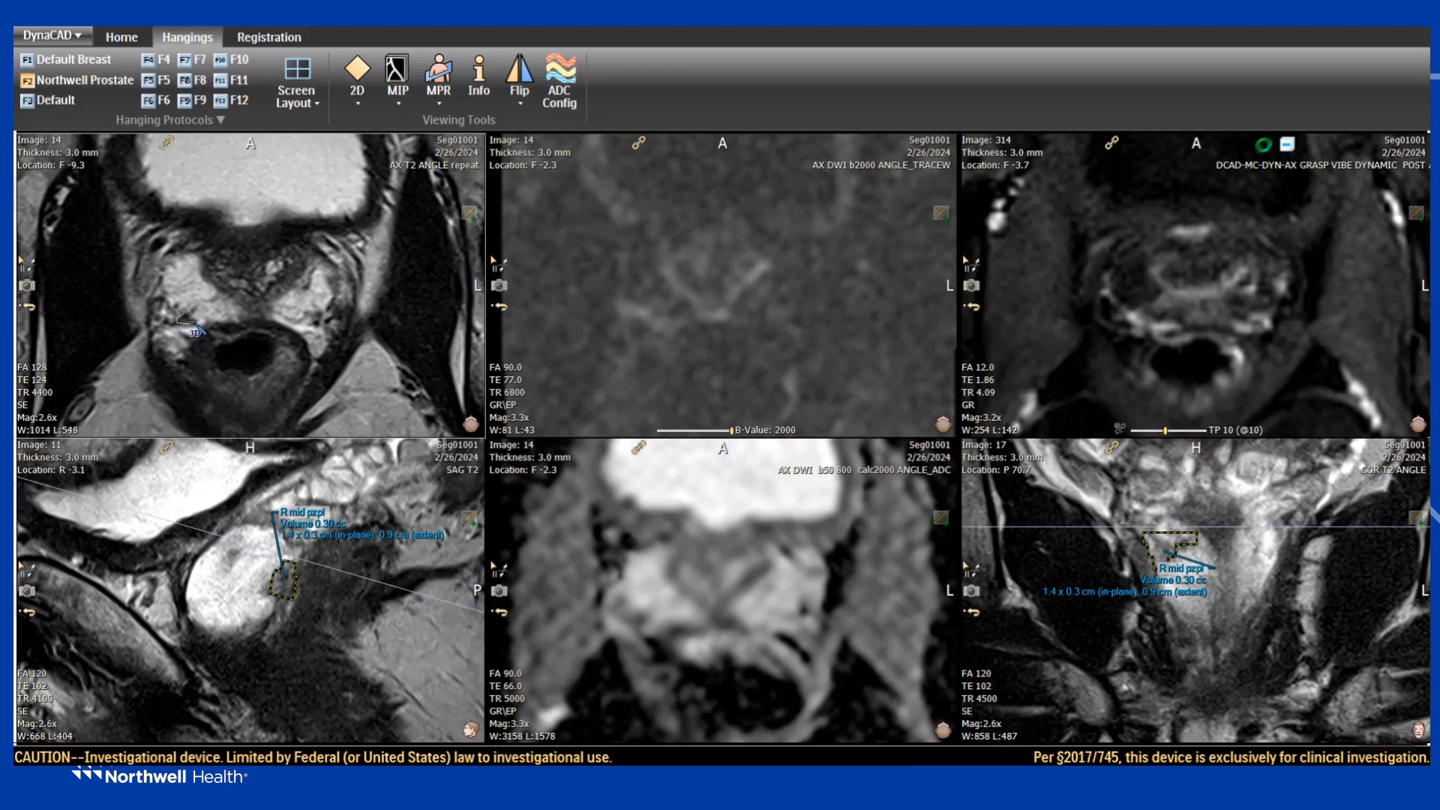
left_click(184, 320)
scroll(238, 341, "up", 1)
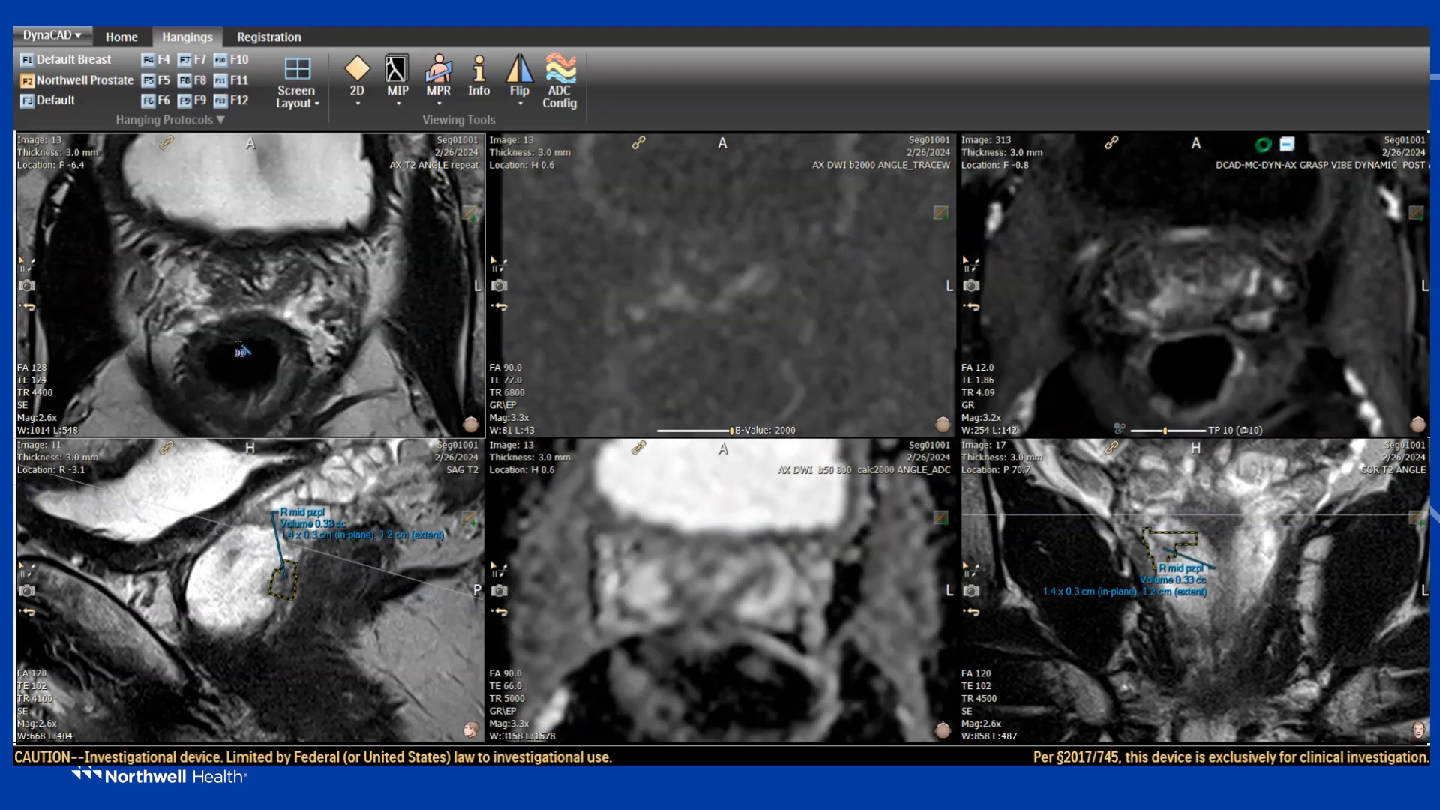
left_click(188, 316)
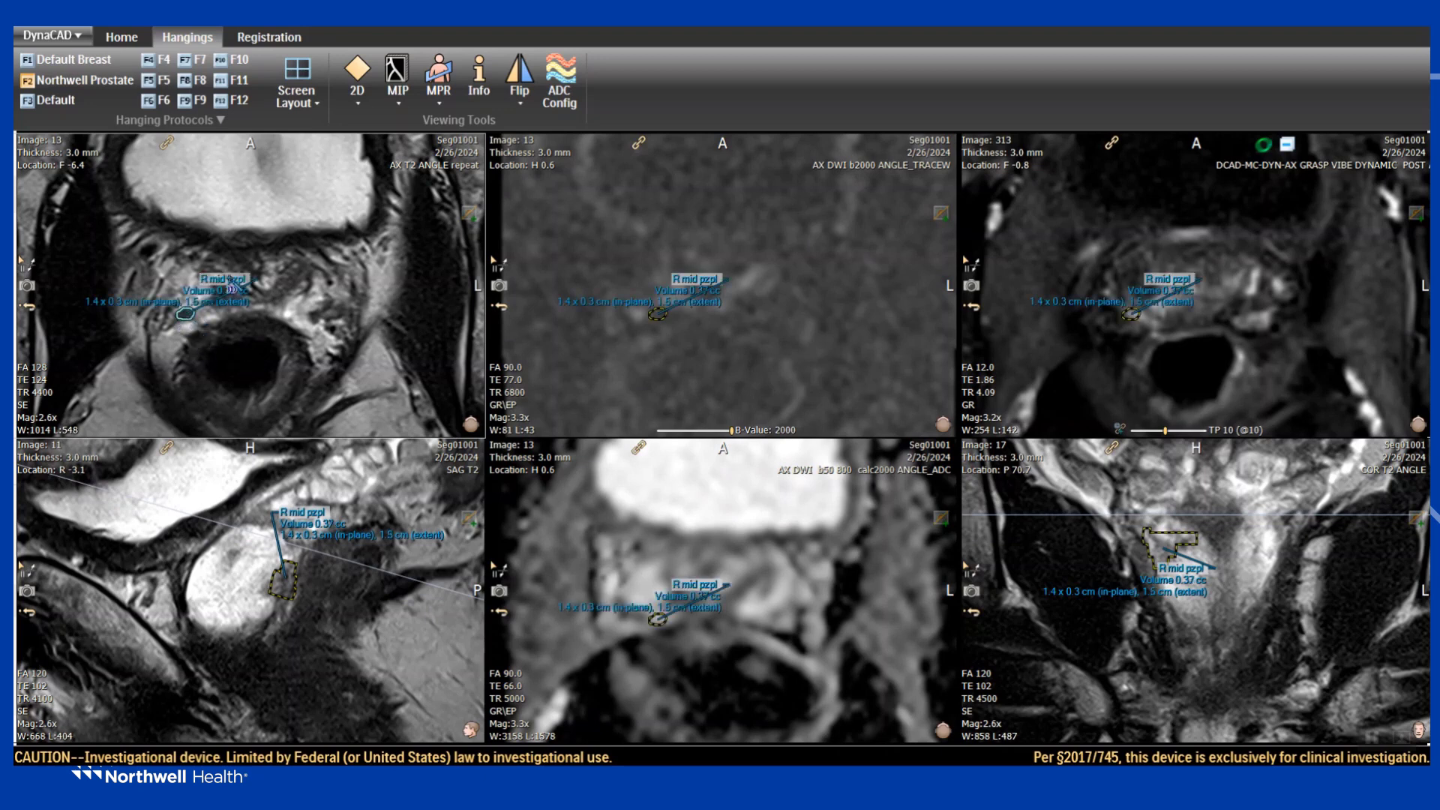
Finish editing the 3D ROI and move its axial T2 label below the contour, over the rectum.
right_click(228, 281)
left_click(253, 292)
left_click_drag(213, 283, 191, 368)
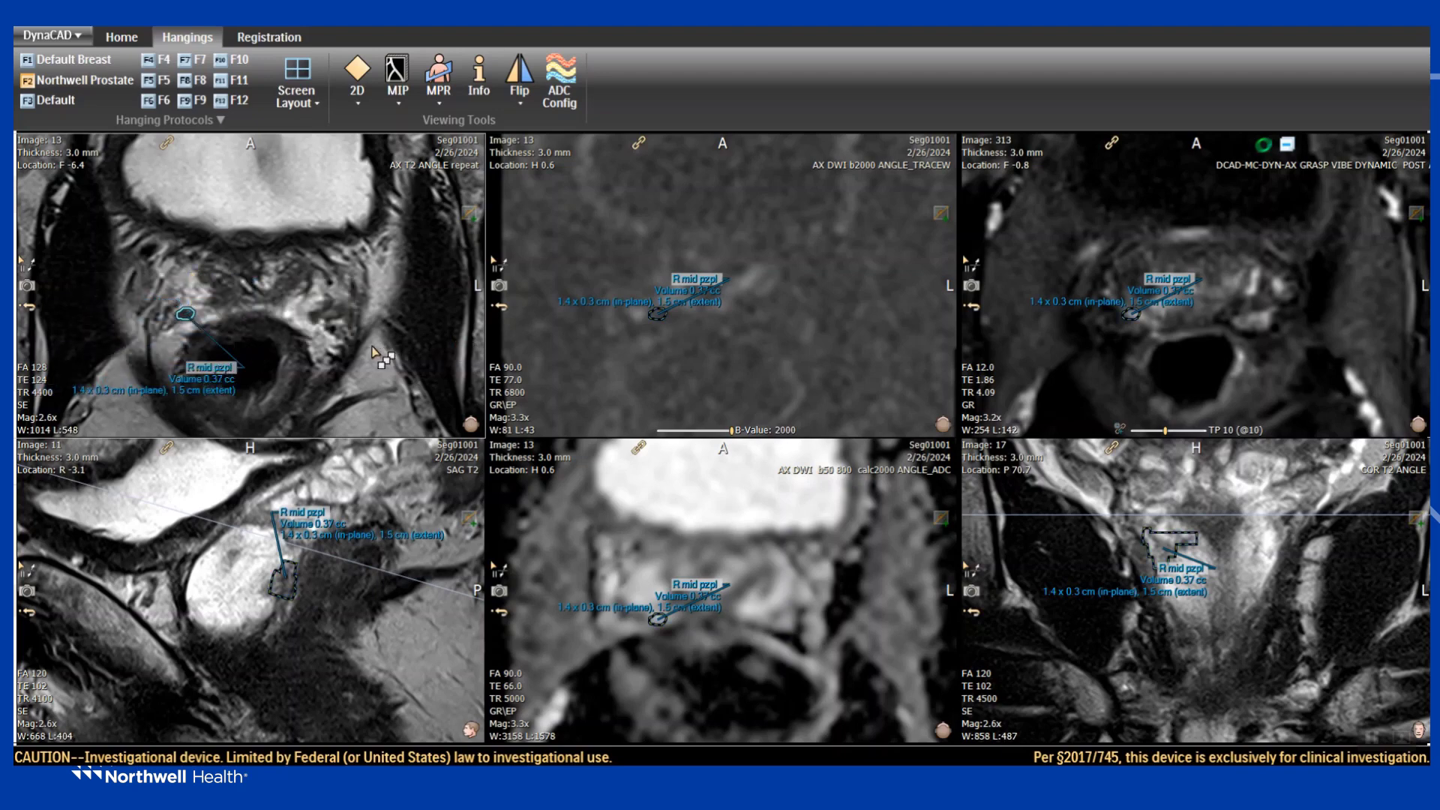
Review the 3D ROI contours slice by slice down to axial image 18, comparing the lesion on the dynamic contrast series.
scroll(367, 358, "up", 1)
scroll(367, 358, "down", 3)
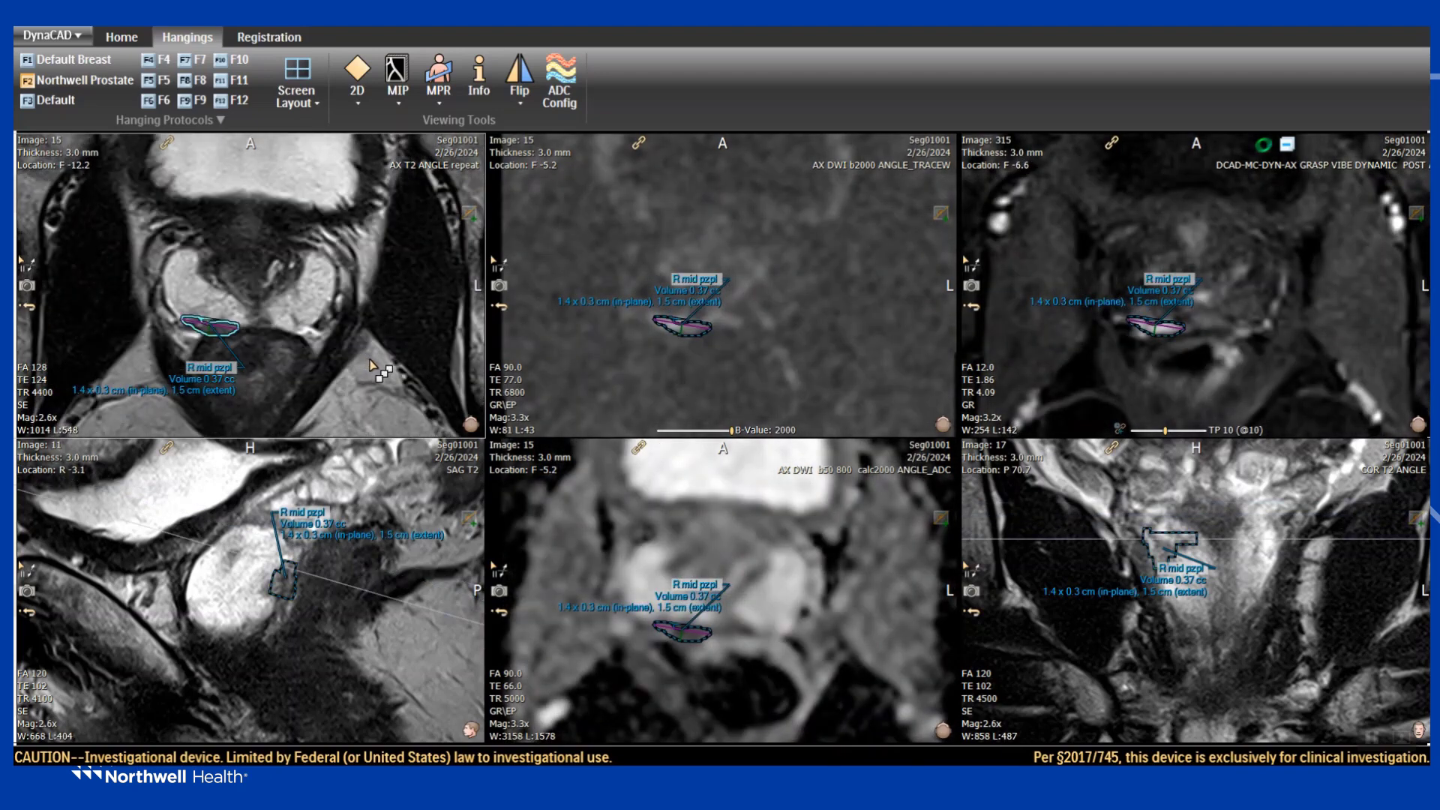
scroll(373, 369, "down", 1)
scroll(372, 369, "down", 2)
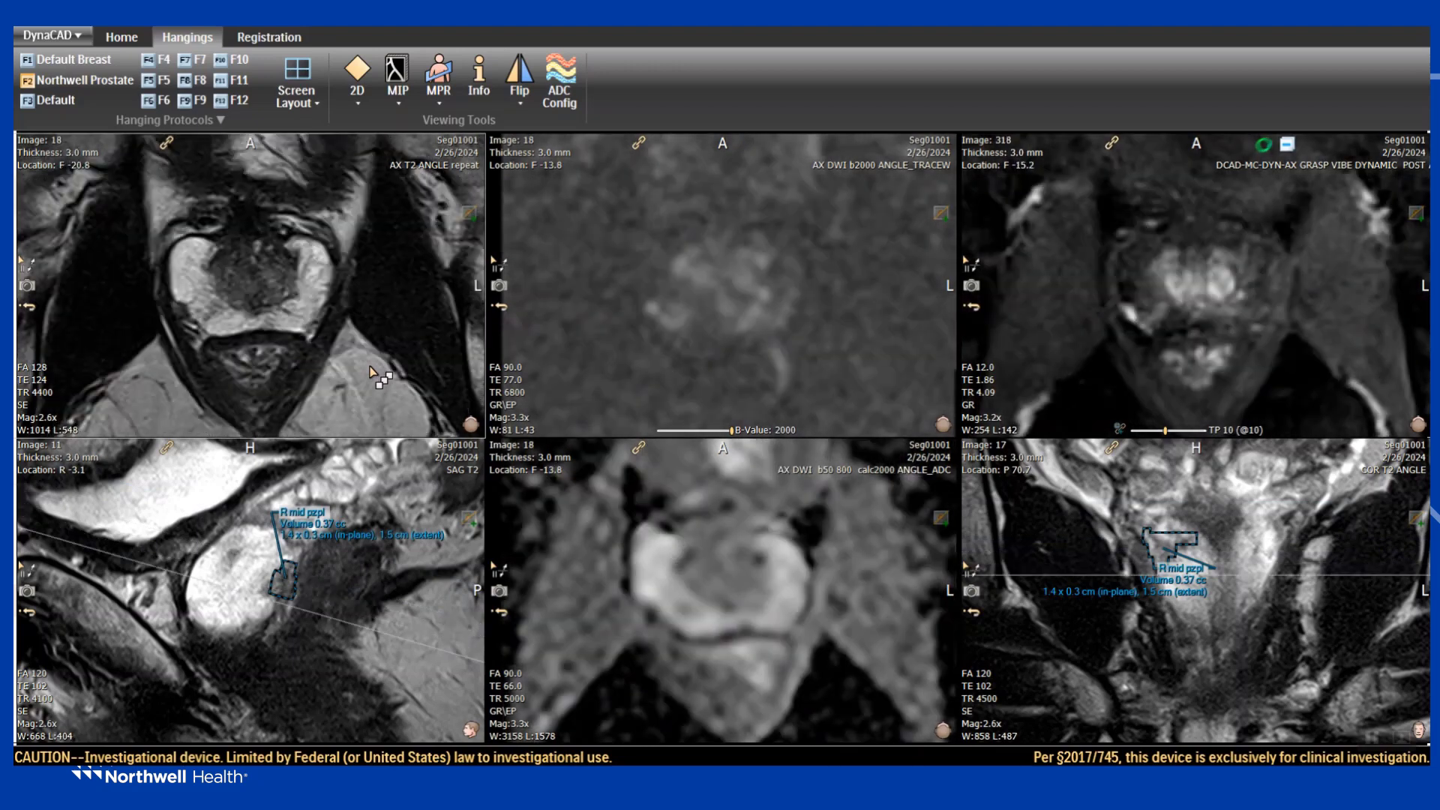
scroll(352, 365, "up", 1)
scroll(242, 339, "down", 1)
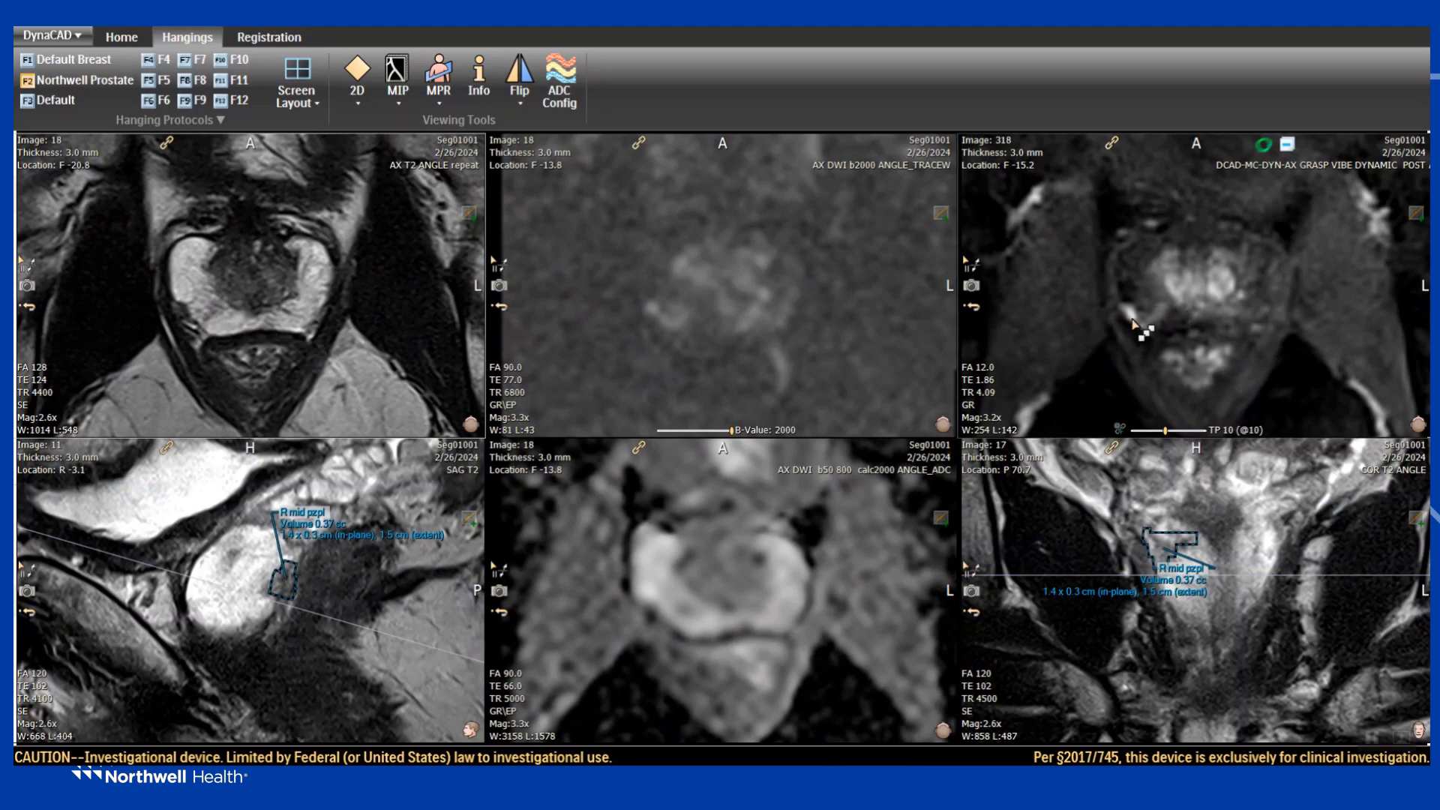
scroll(225, 366, "up", 1)
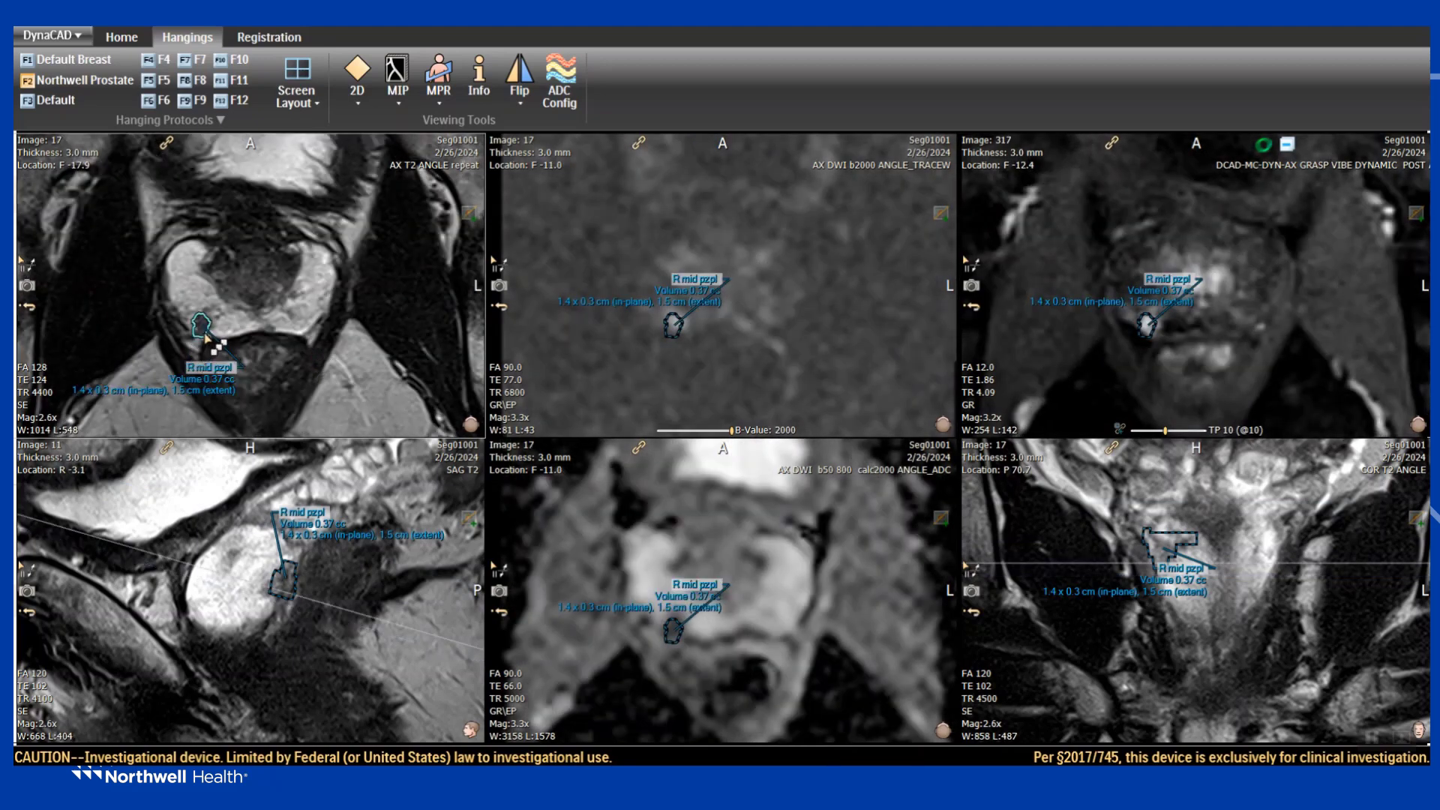
Reopen the R mid pzpl ROI for 3D editing from axial T2 image 17, accepting the change to its dependent Biopsy Procedure.
right_click(205, 335)
left_click(228, 343)
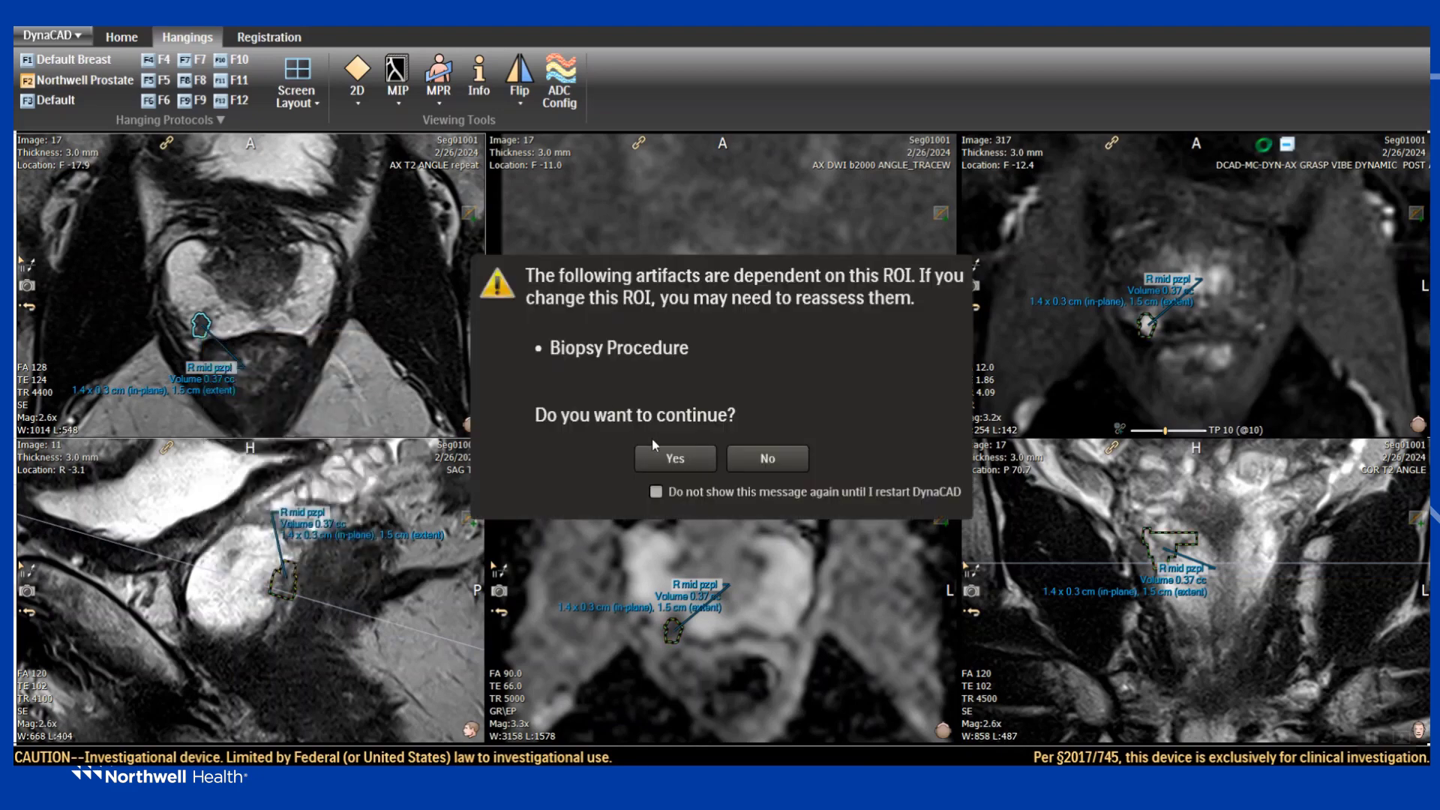
left_click(668, 459)
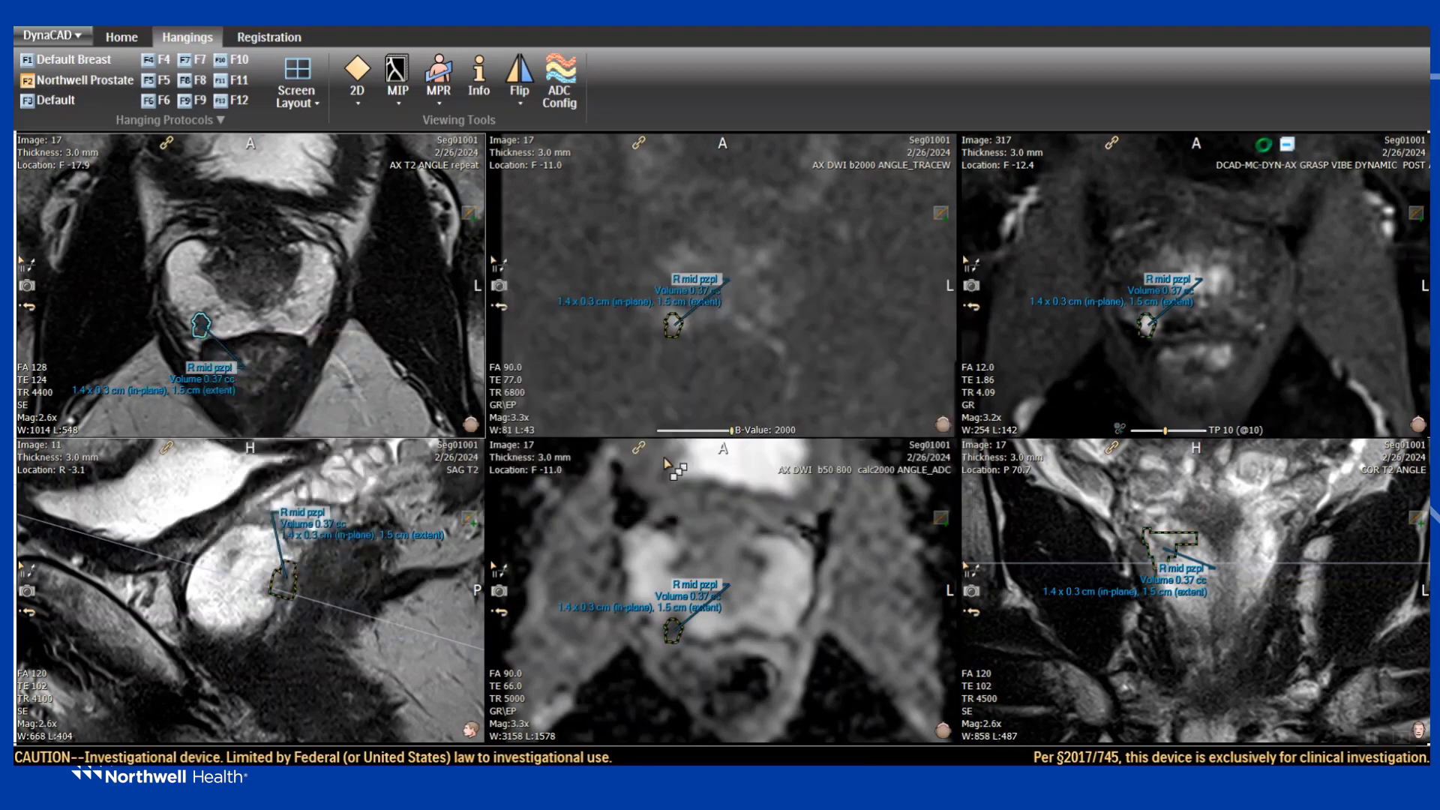
Extend the R mid pzpl 3D ROI with a curved lesion contour on axial T2 image 18, finish editing, and move its label above the prostate.
scroll(215, 328, "down", 1)
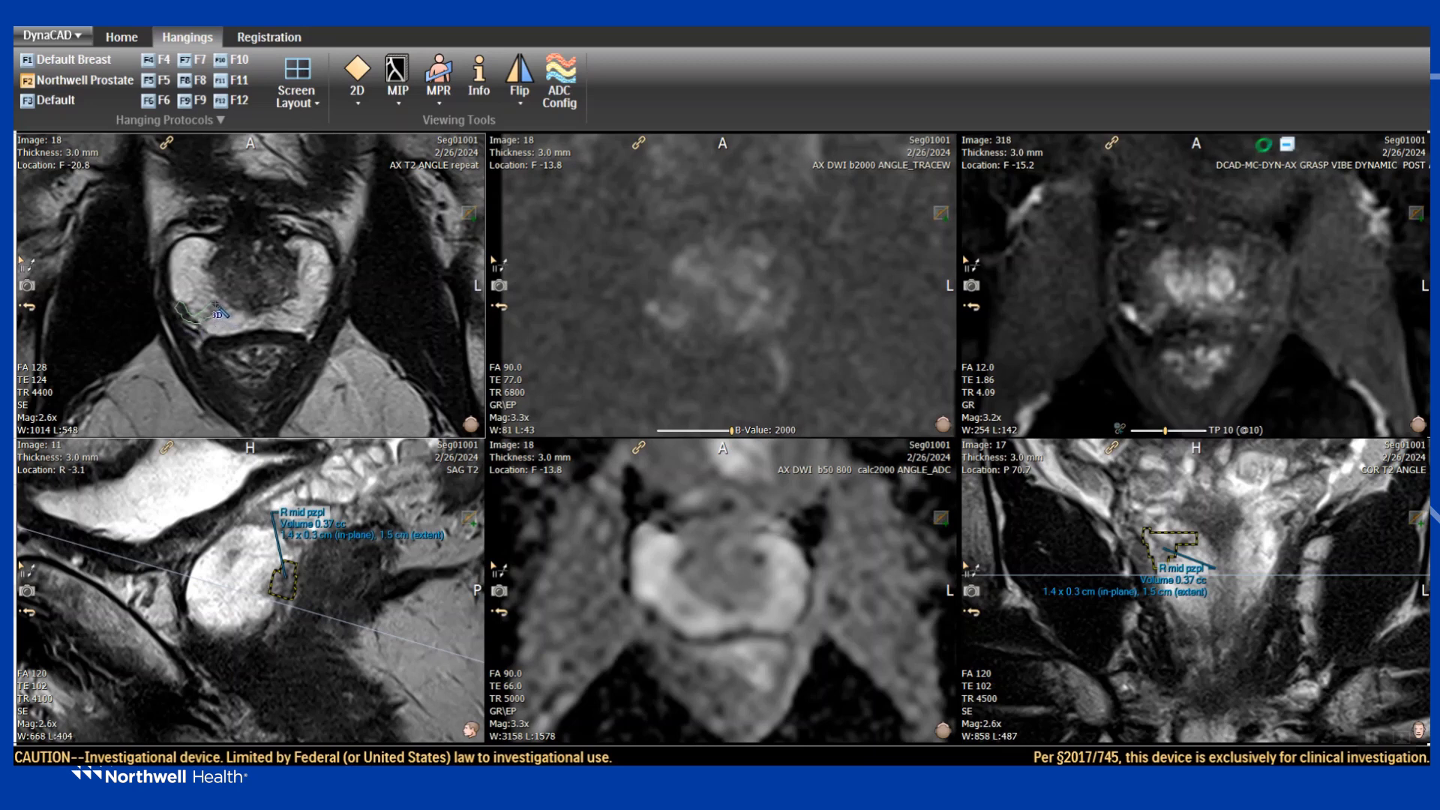
left_click_drag(216, 305, 212, 306)
right_click(217, 380)
left_click(225, 384)
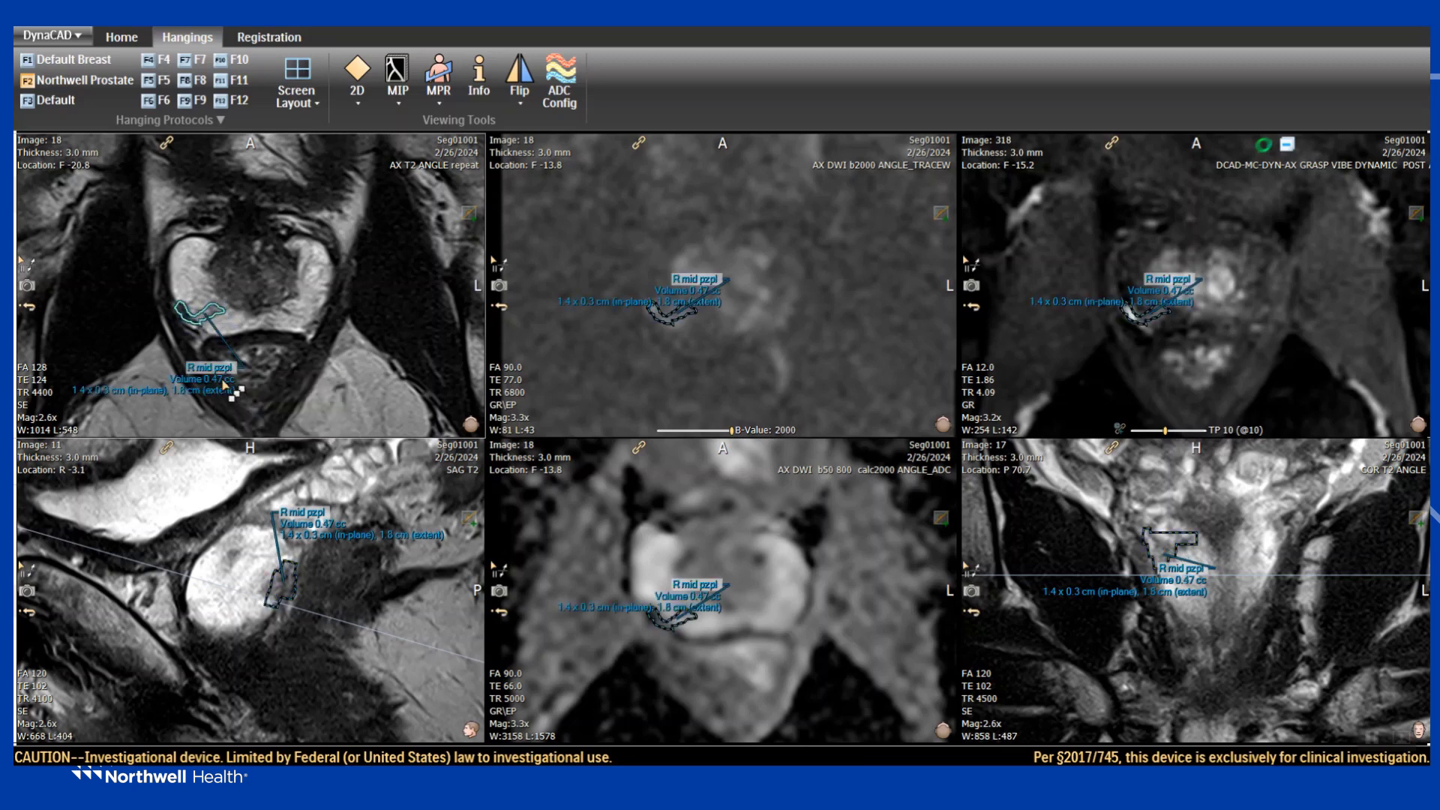
left_click_drag(219, 375, 229, 202)
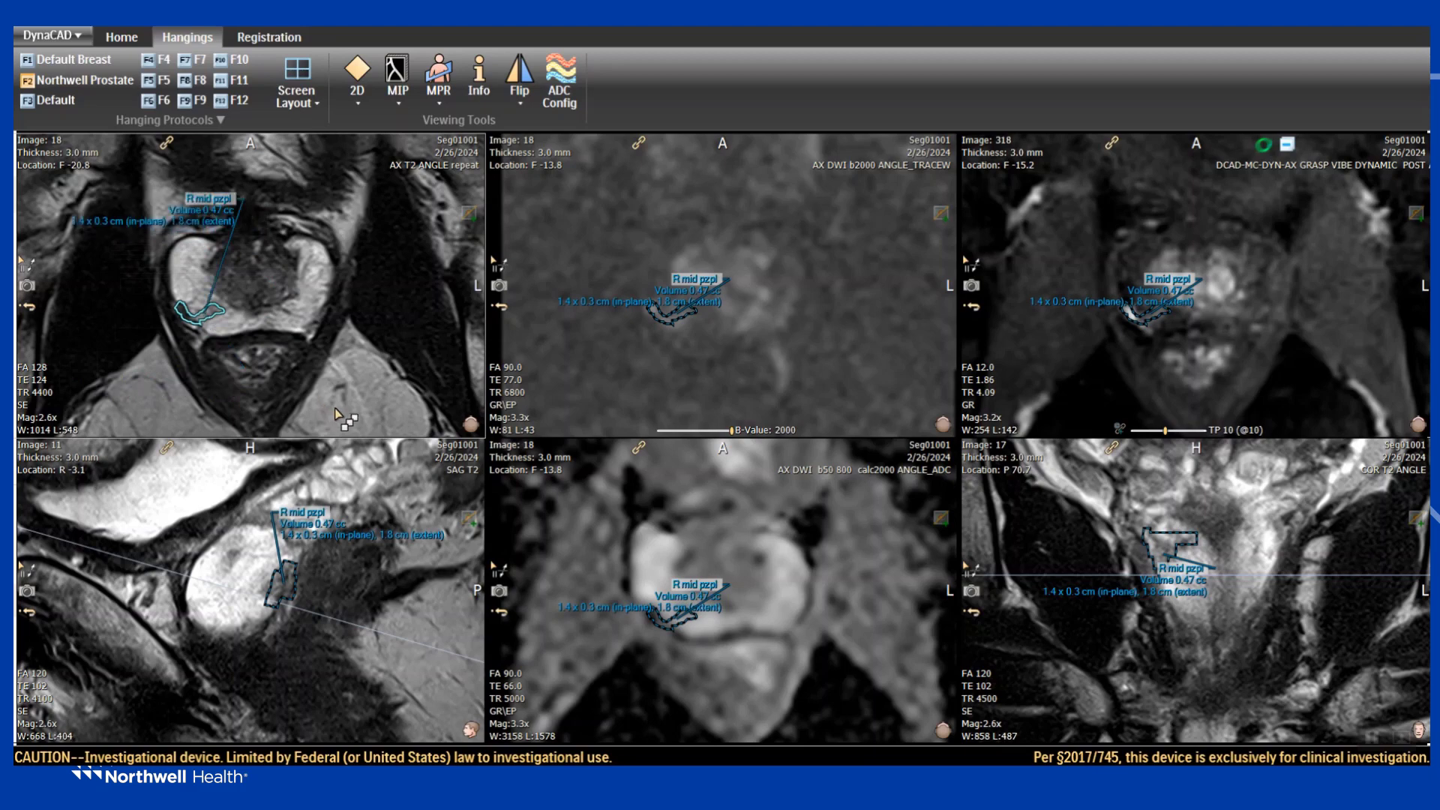
Review the extended R mid pzpl contours slice by slice across the axial T2, DWI, ADC and dynamic series.
scroll(341, 390, "up", 3)
scroll(342, 390, "down", 7)
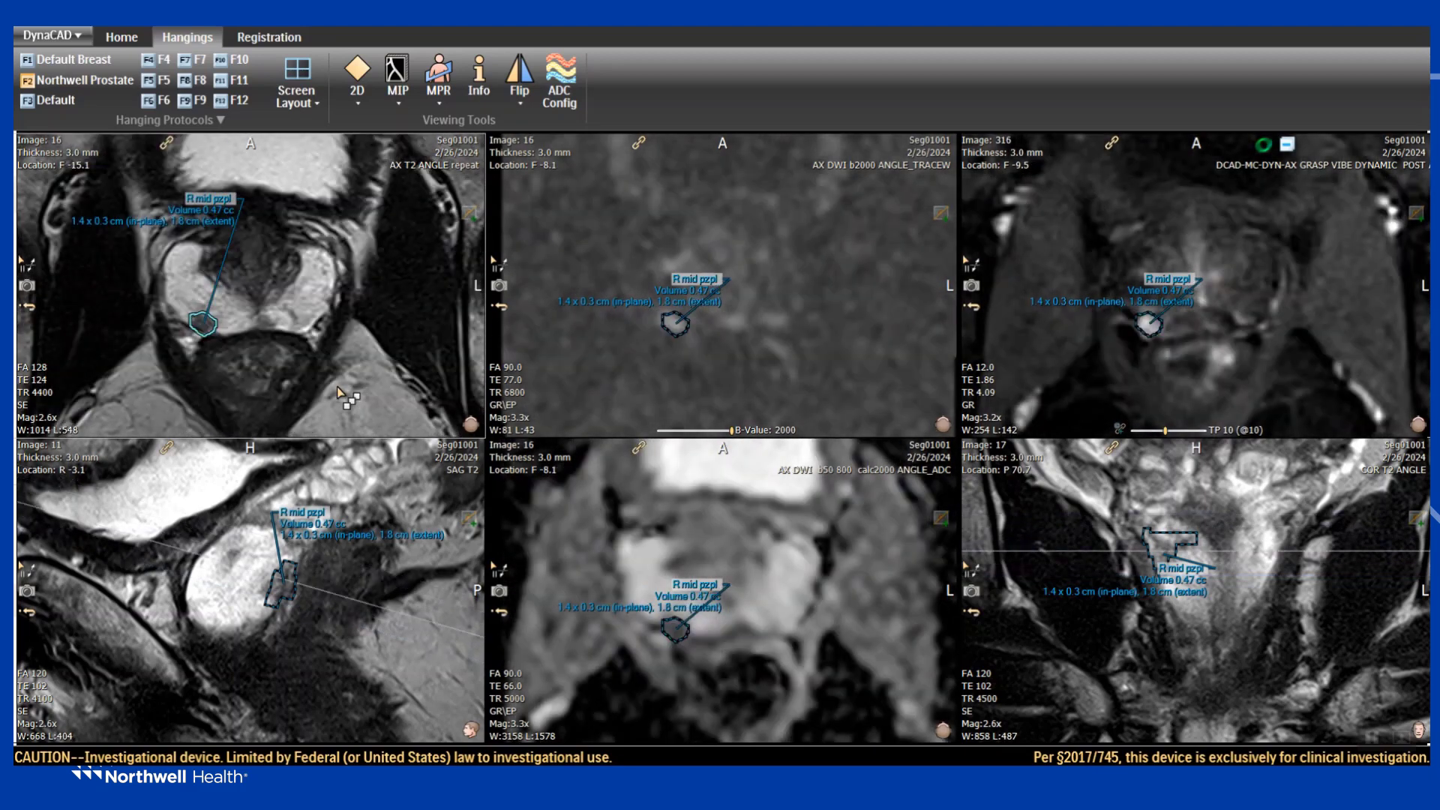
scroll(342, 401, "up", 7)
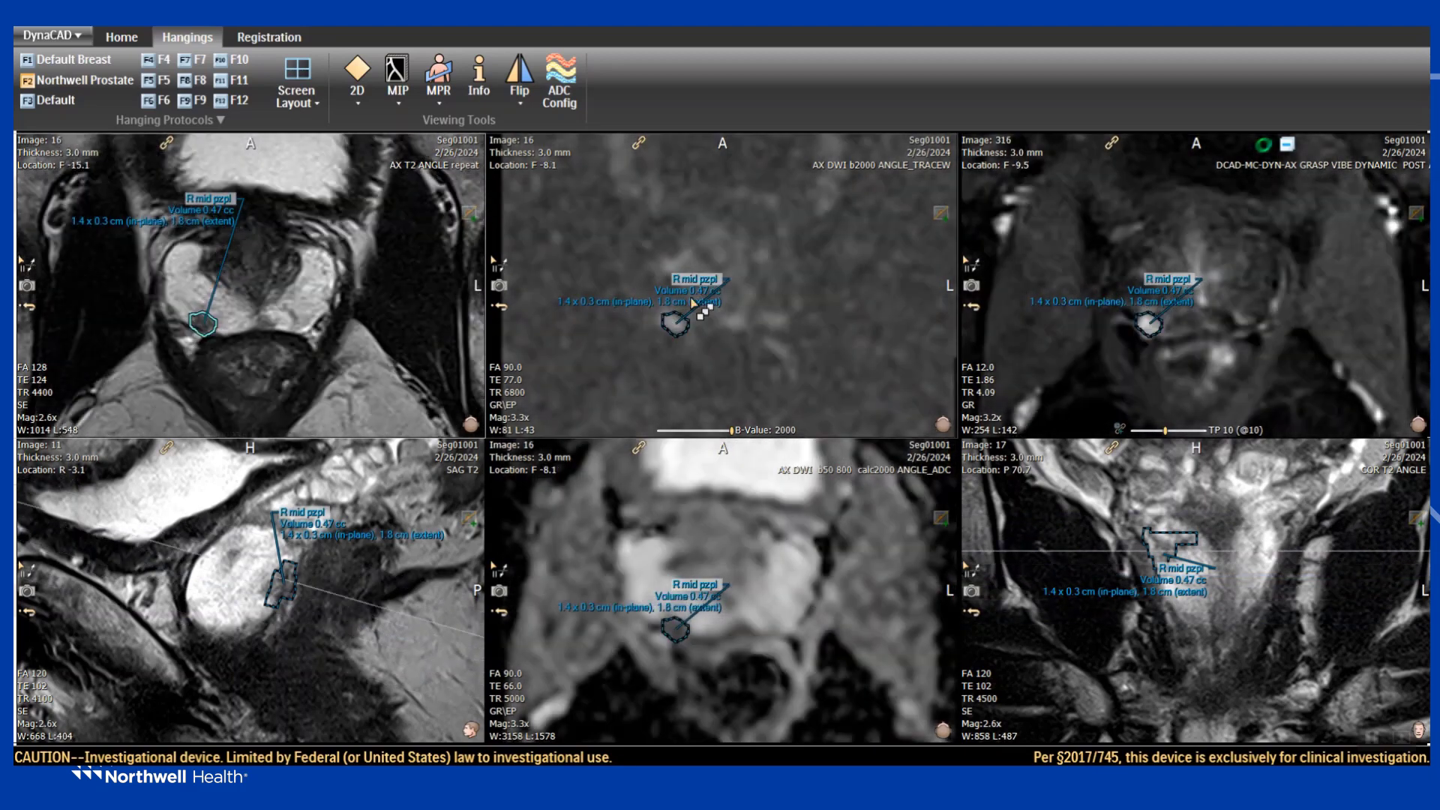
scroll(698, 304, "down", 5)
scroll(749, 292, "up", 3)
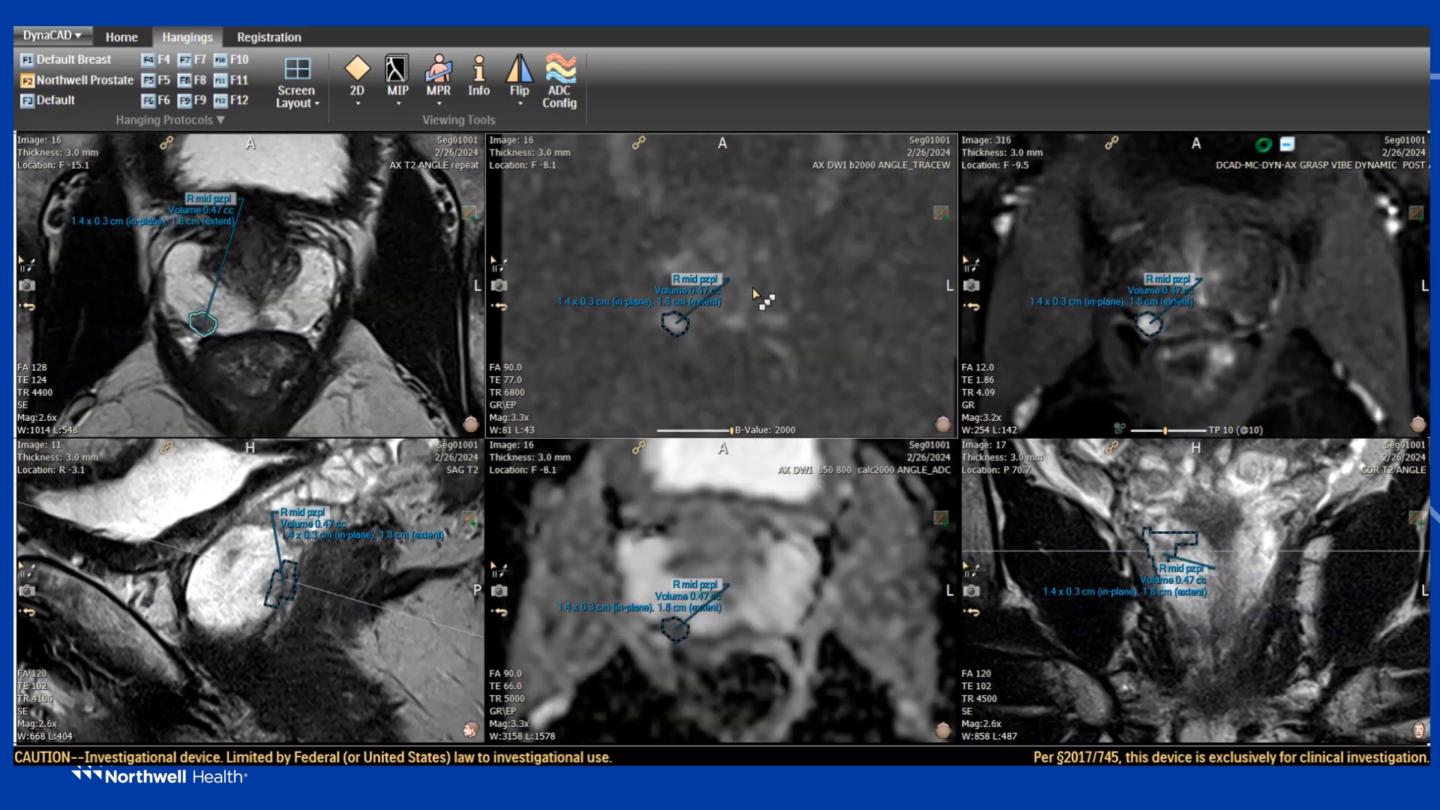
Switch the linking between the image series off and back on.
left_click(121, 36)
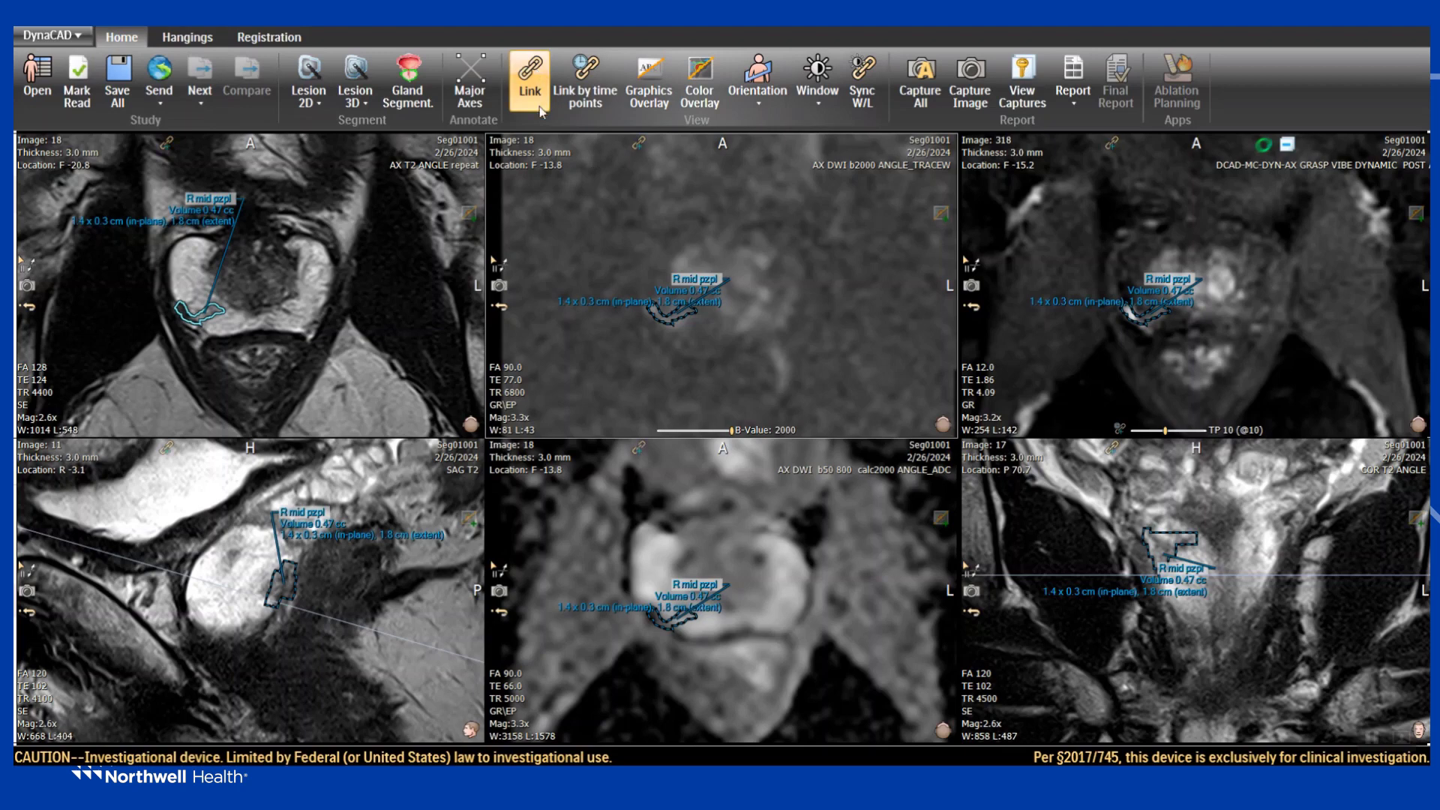
left_click(529, 75)
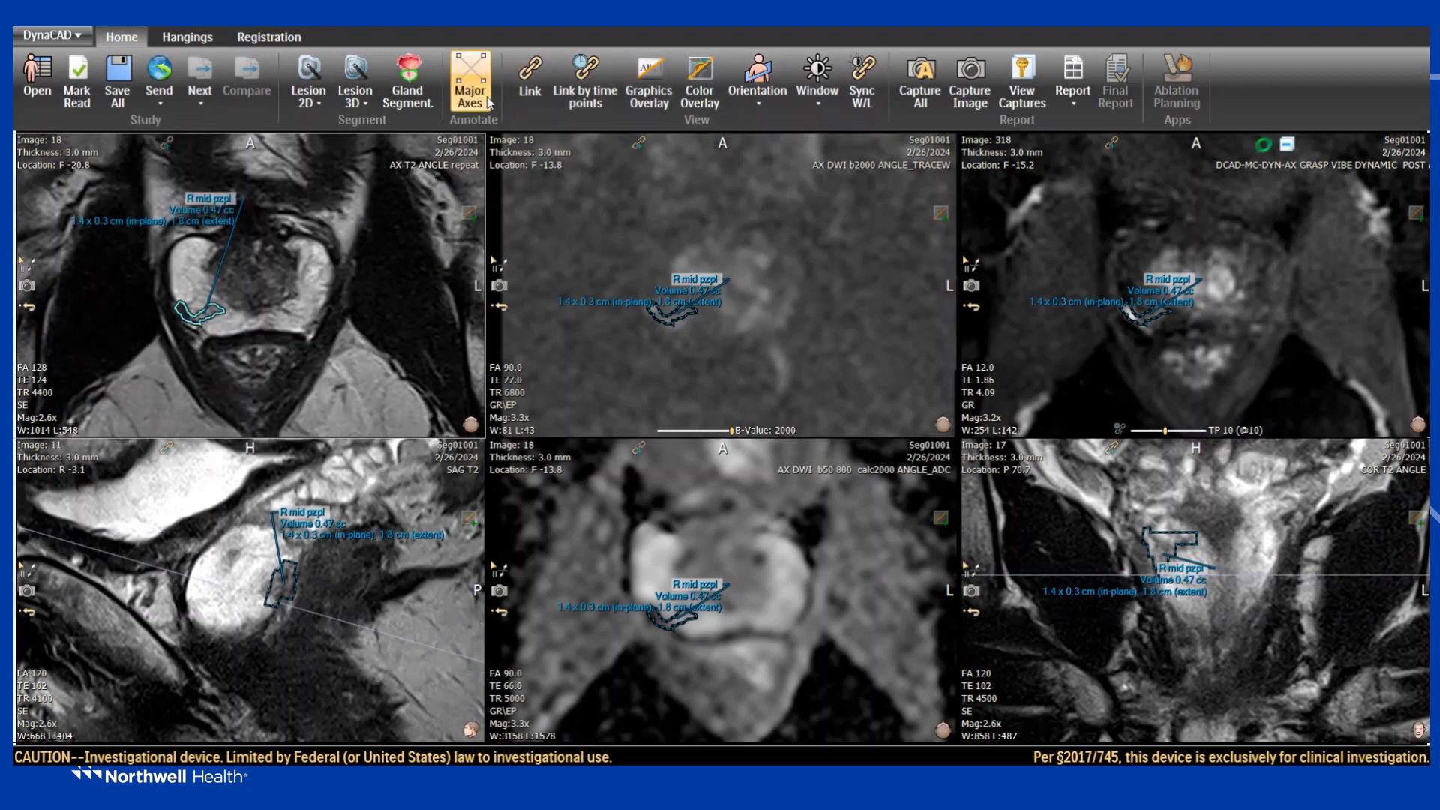
left_click(529, 75)
Examine the linked axial series from the bladder level down past the apex, comparing the ROI on T2, DWI, ADC and dynamic images.
scroll(413, 278, "down", 4)
scroll(411, 288, "up", 9)
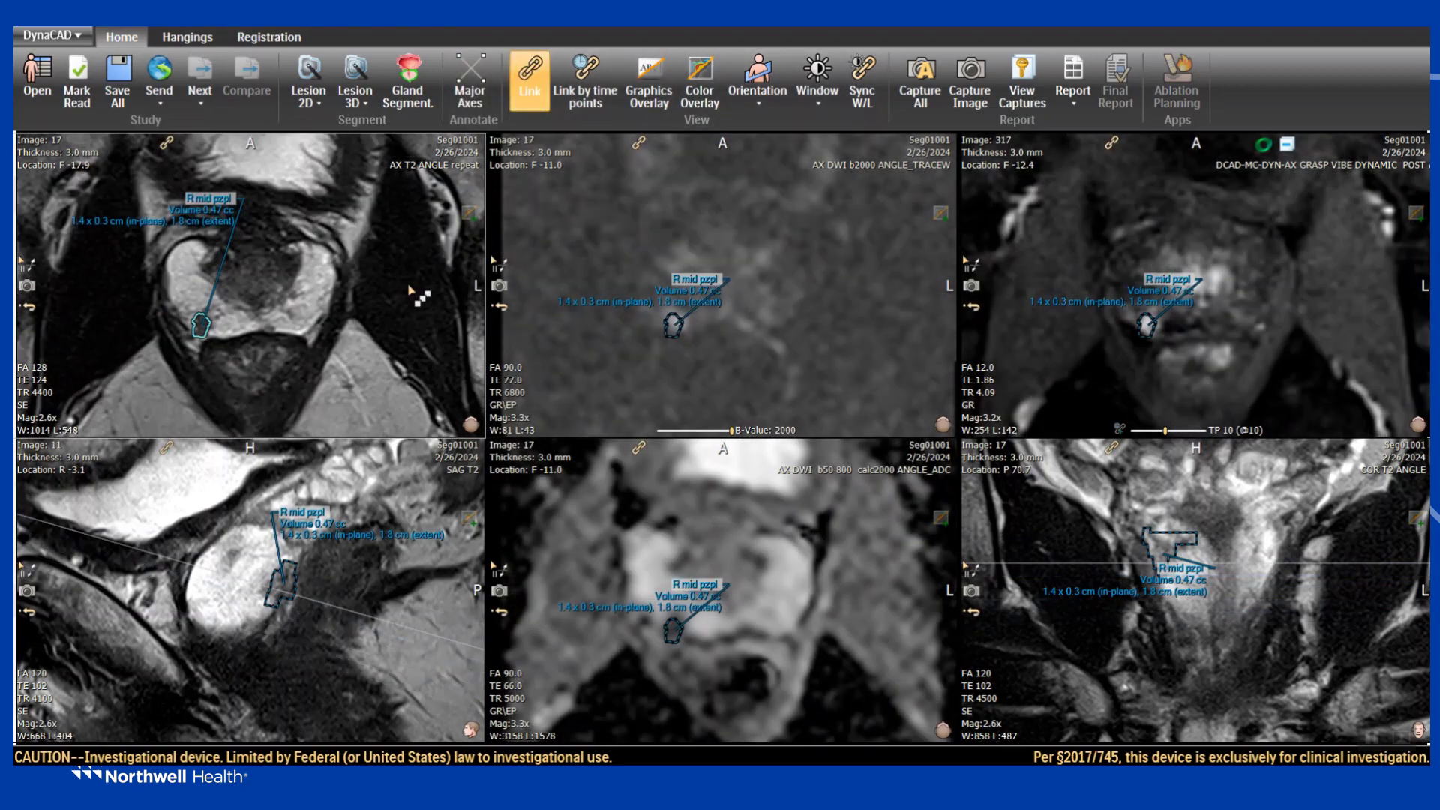
scroll(411, 288, "down", 2)
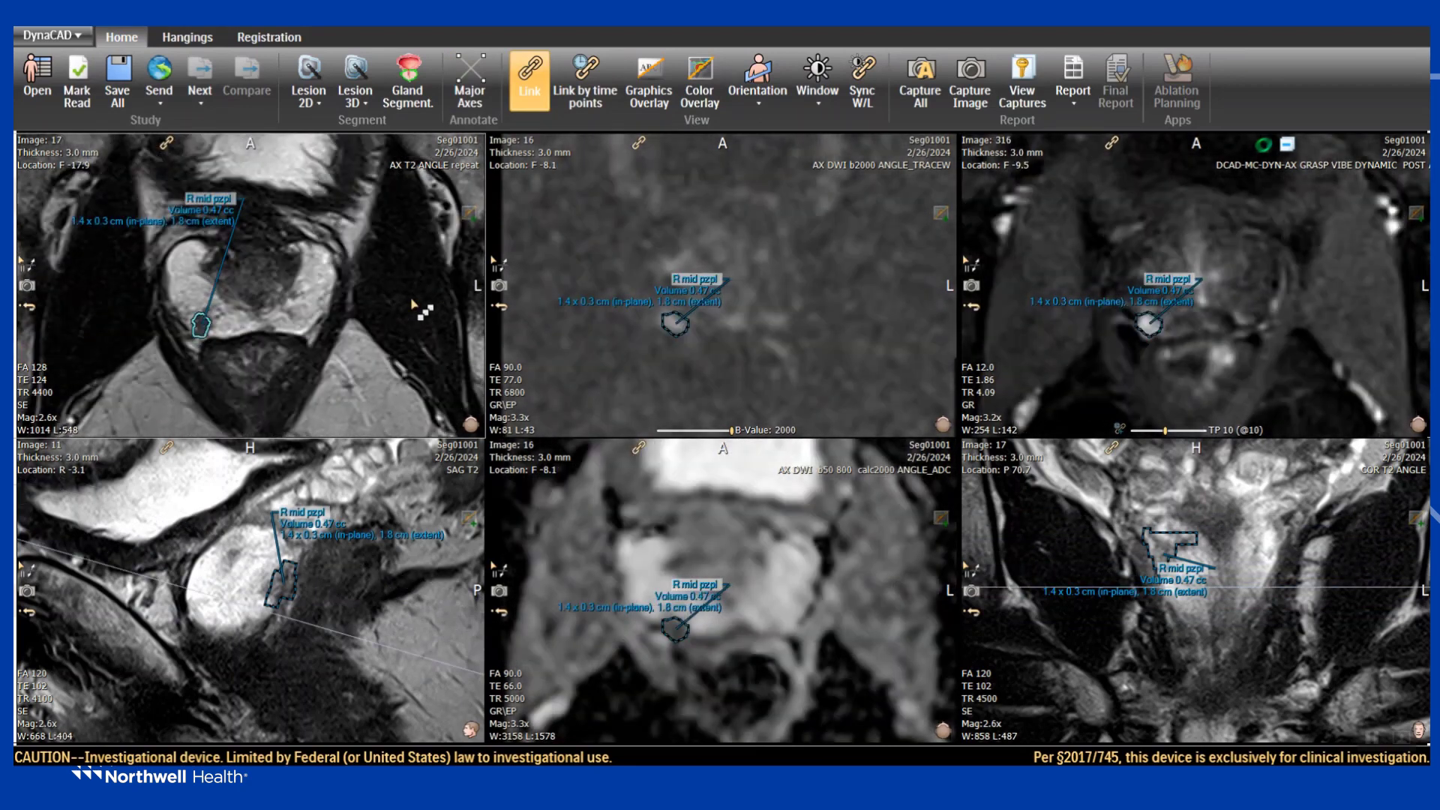
scroll(697, 244, "up", 7)
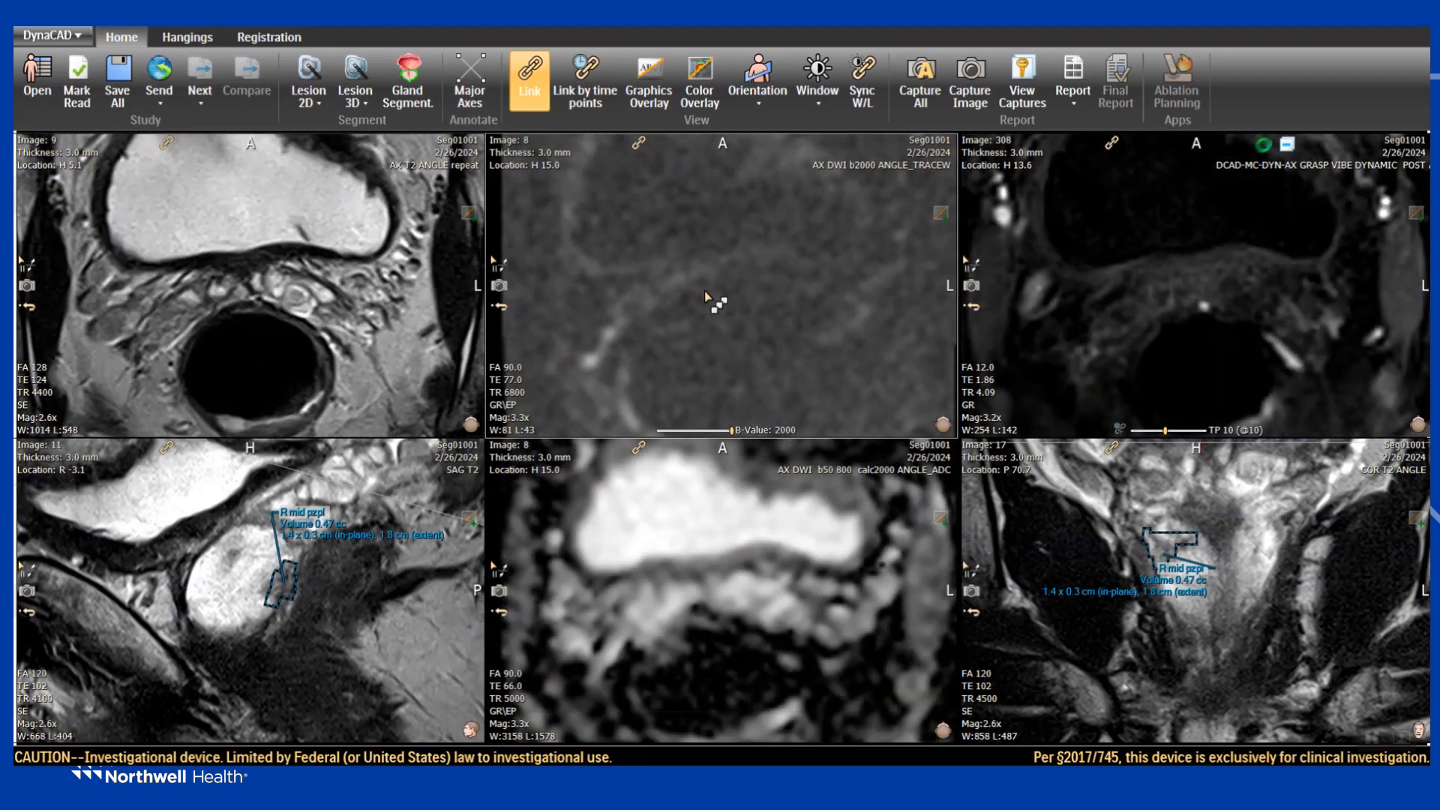
scroll(708, 301, "down", 7)
scroll(709, 308, "down", 3)
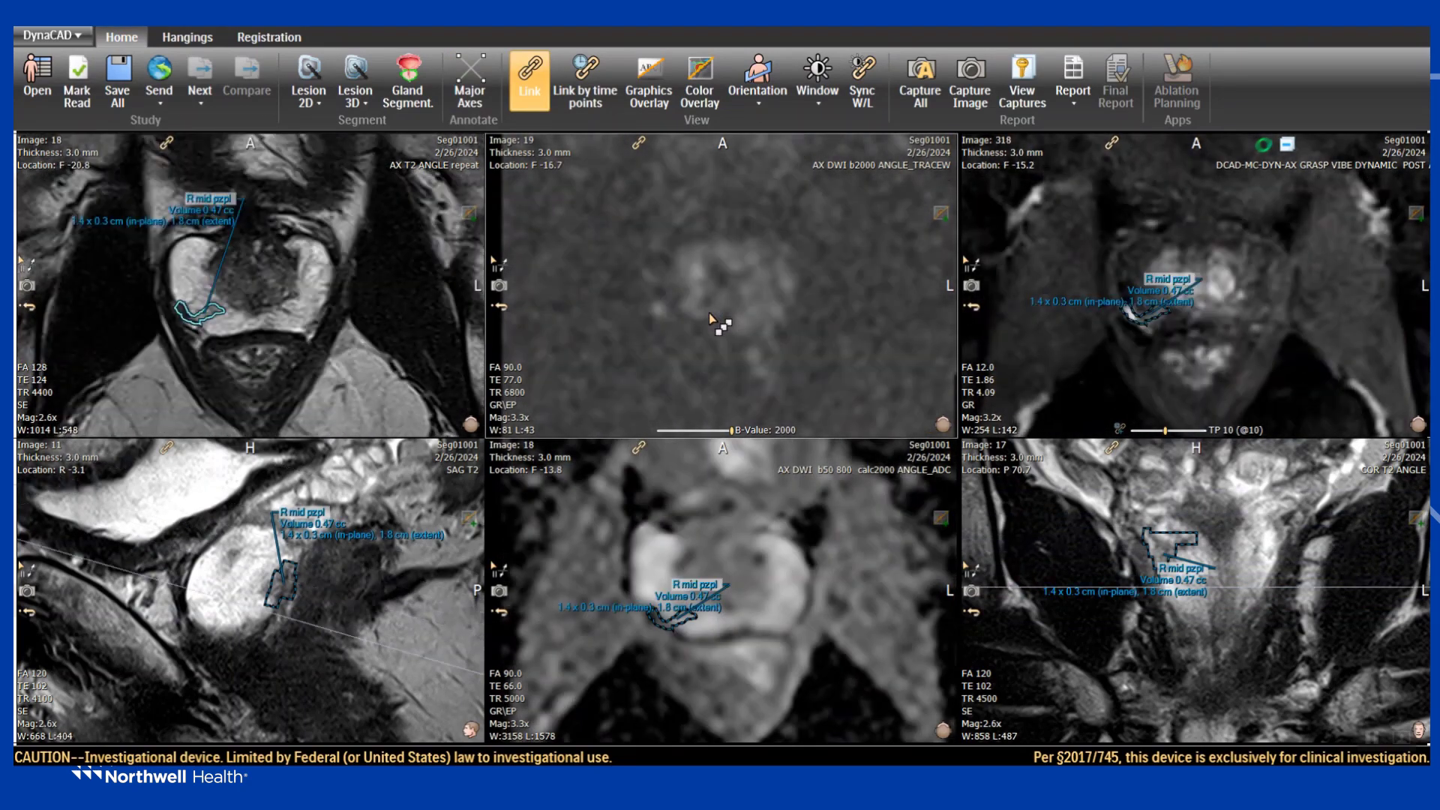
scroll(708, 312, "up", 2)
scroll(335, 351, "down", 8)
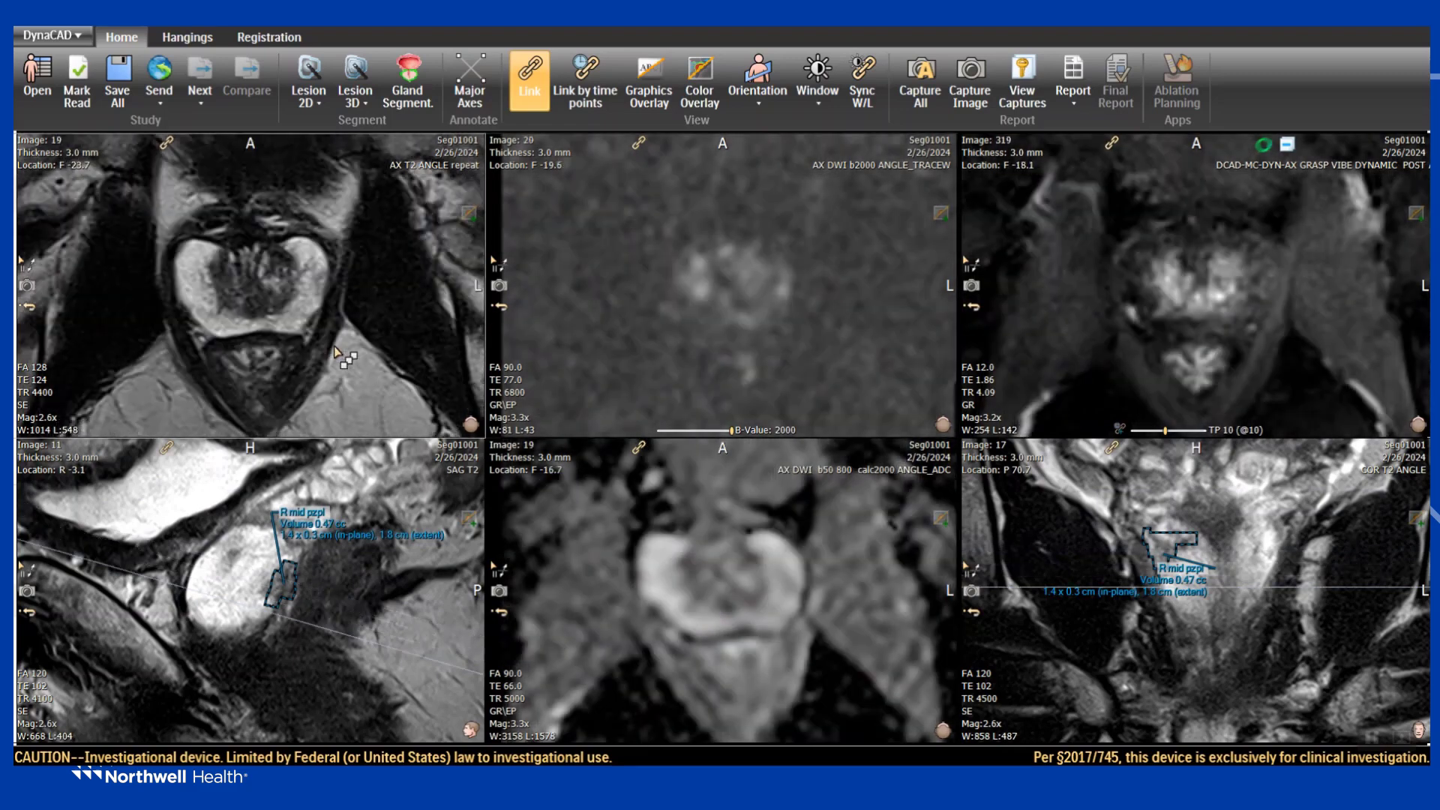
scroll(336, 353, "up", 4)
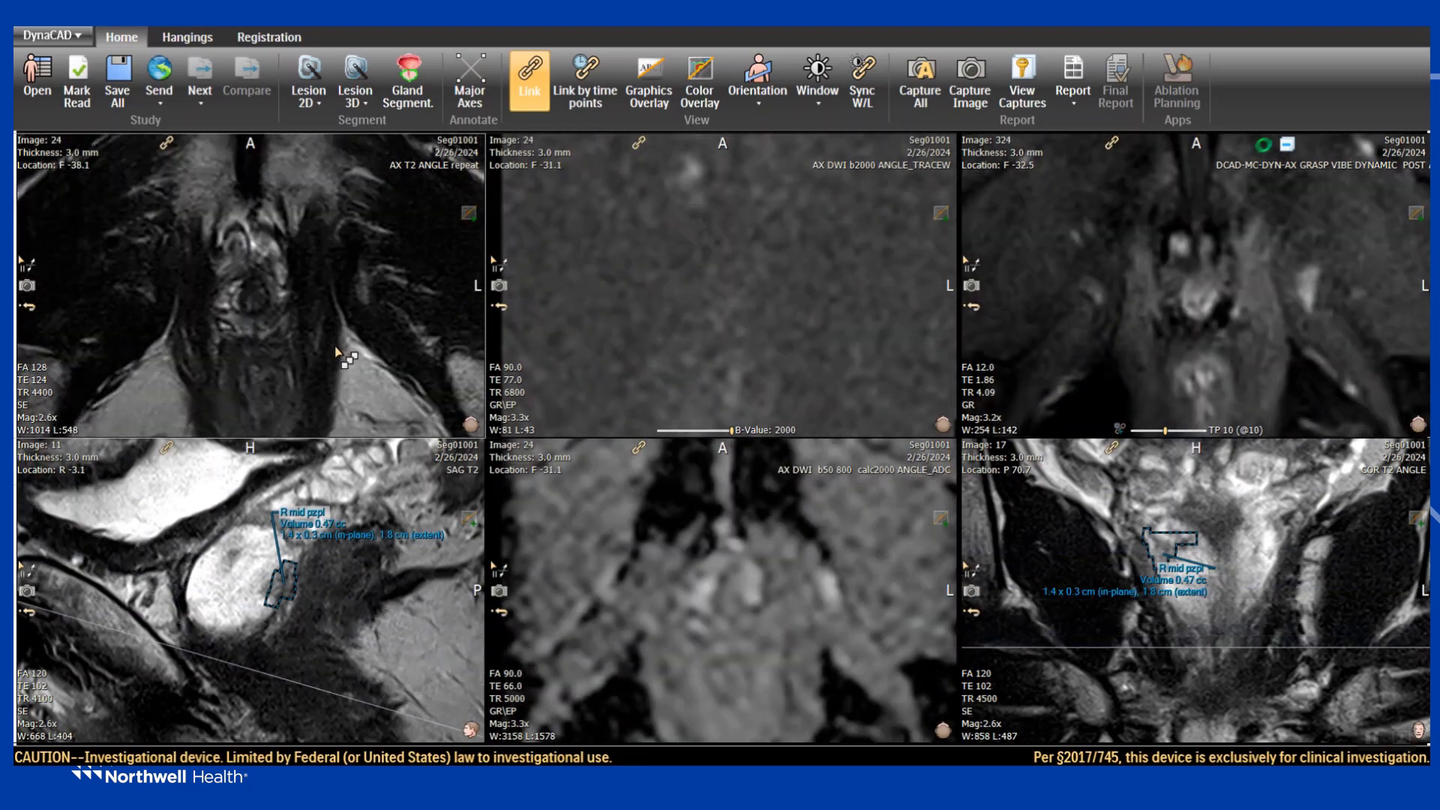
scroll(336, 351, "up", 4)
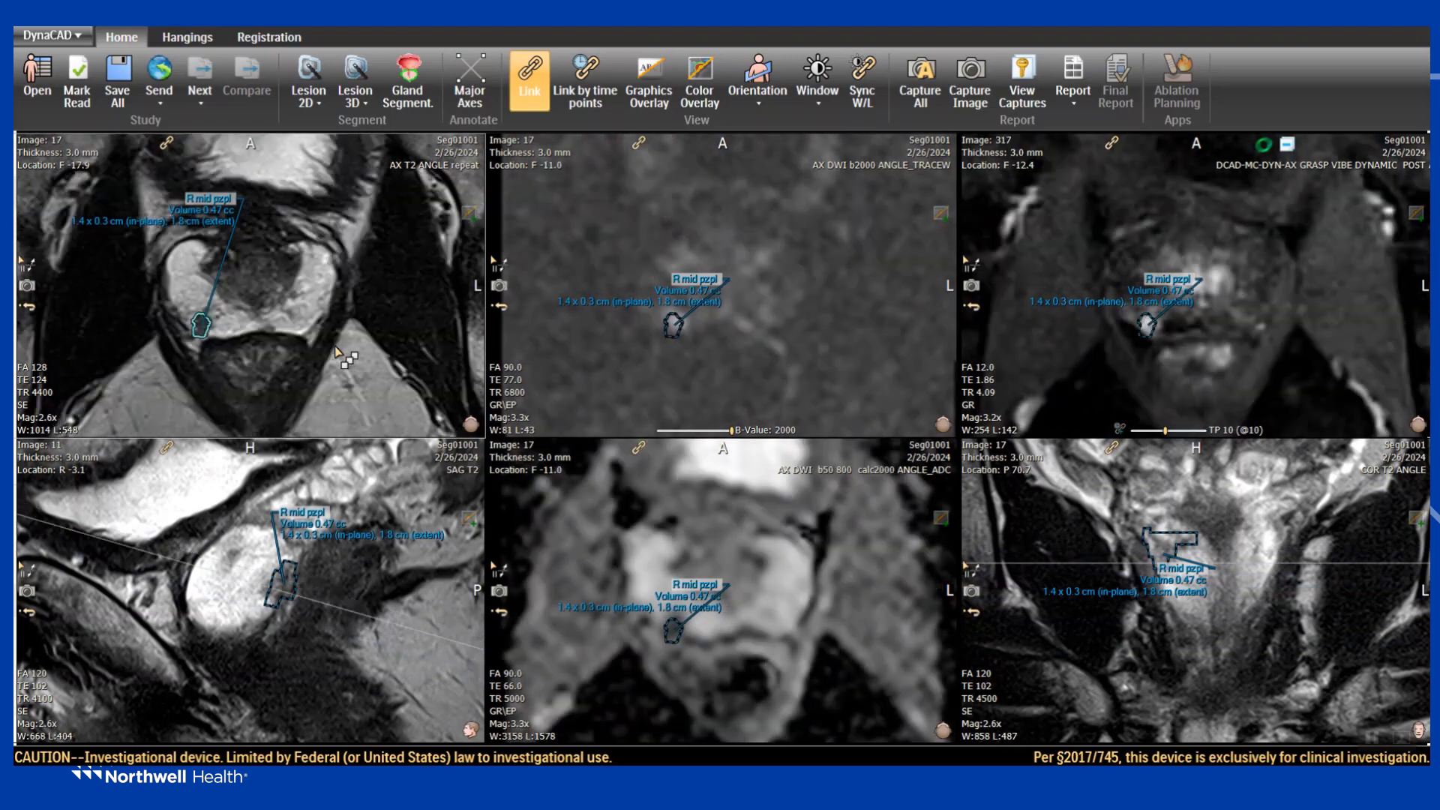
scroll(336, 351, "down", 4)
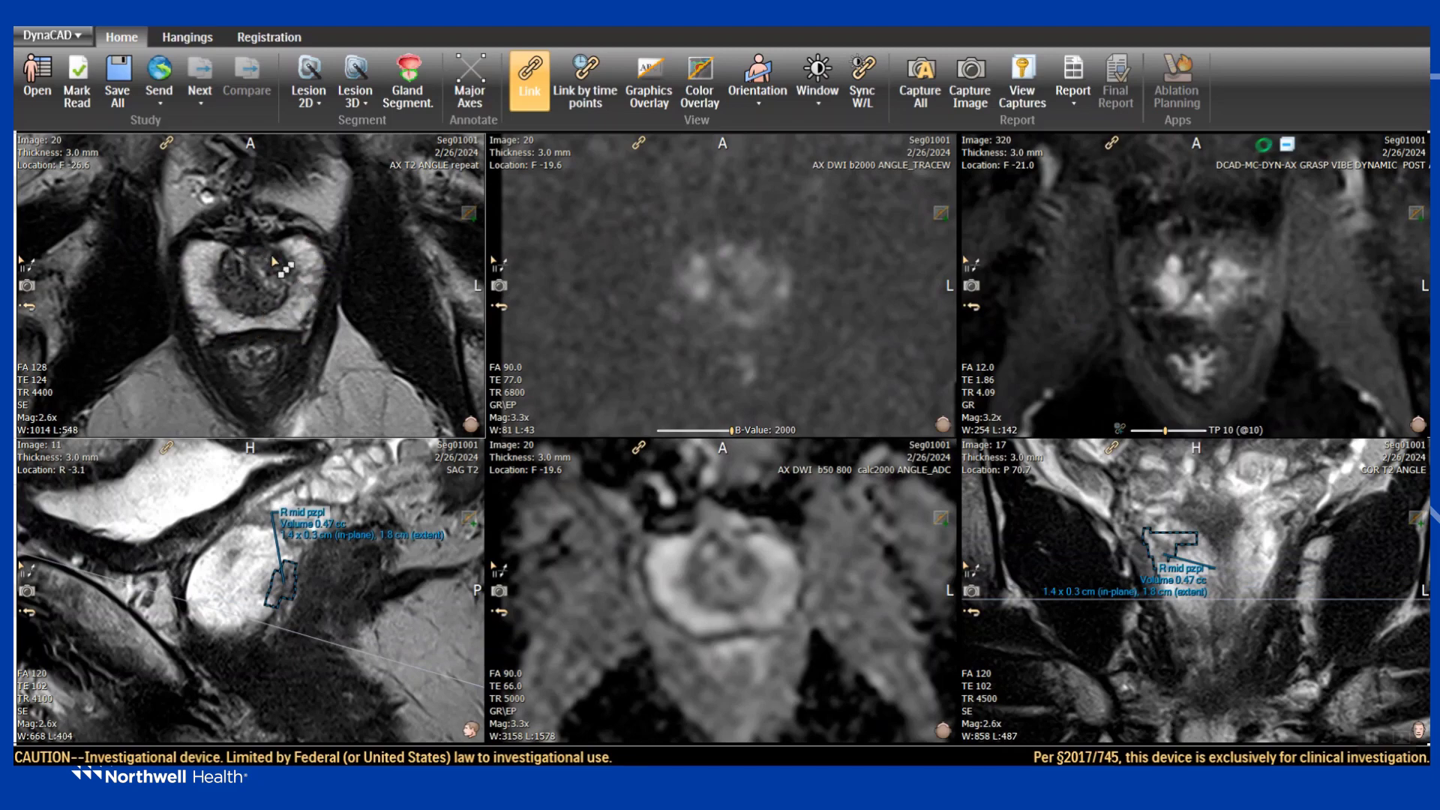
scroll(297, 315, "up", 7)
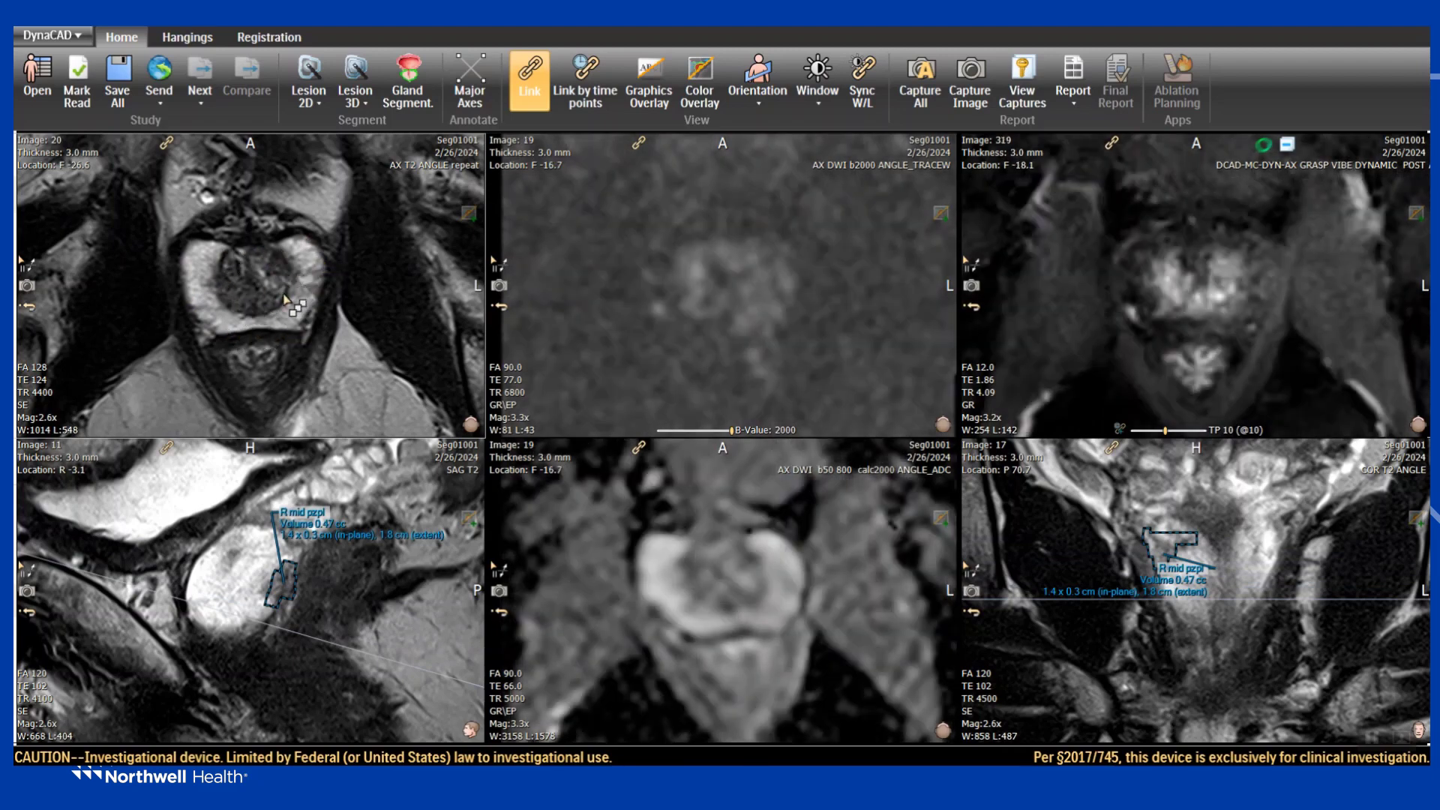
scroll(277, 336, "down", 1)
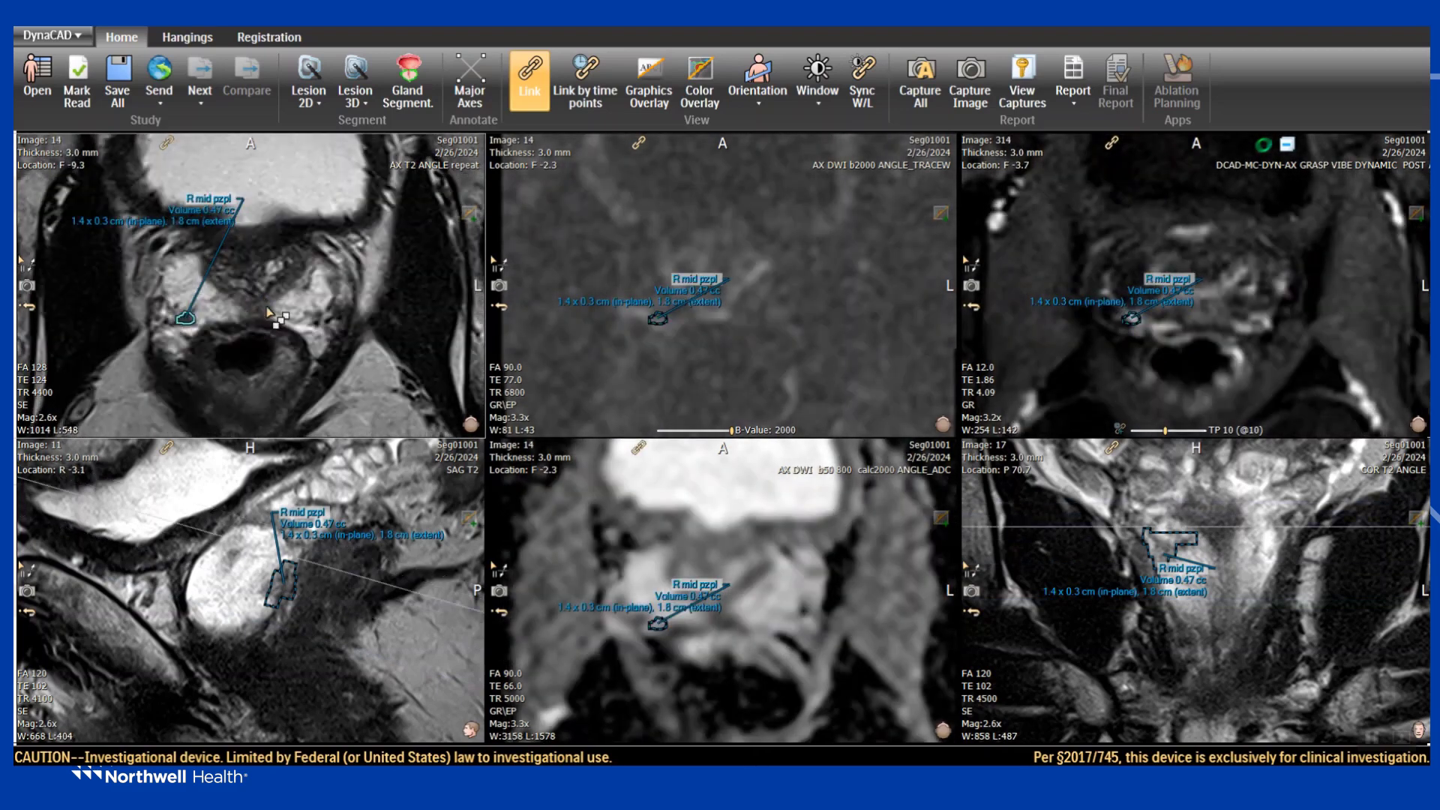
scroll(269, 311, "up", 3)
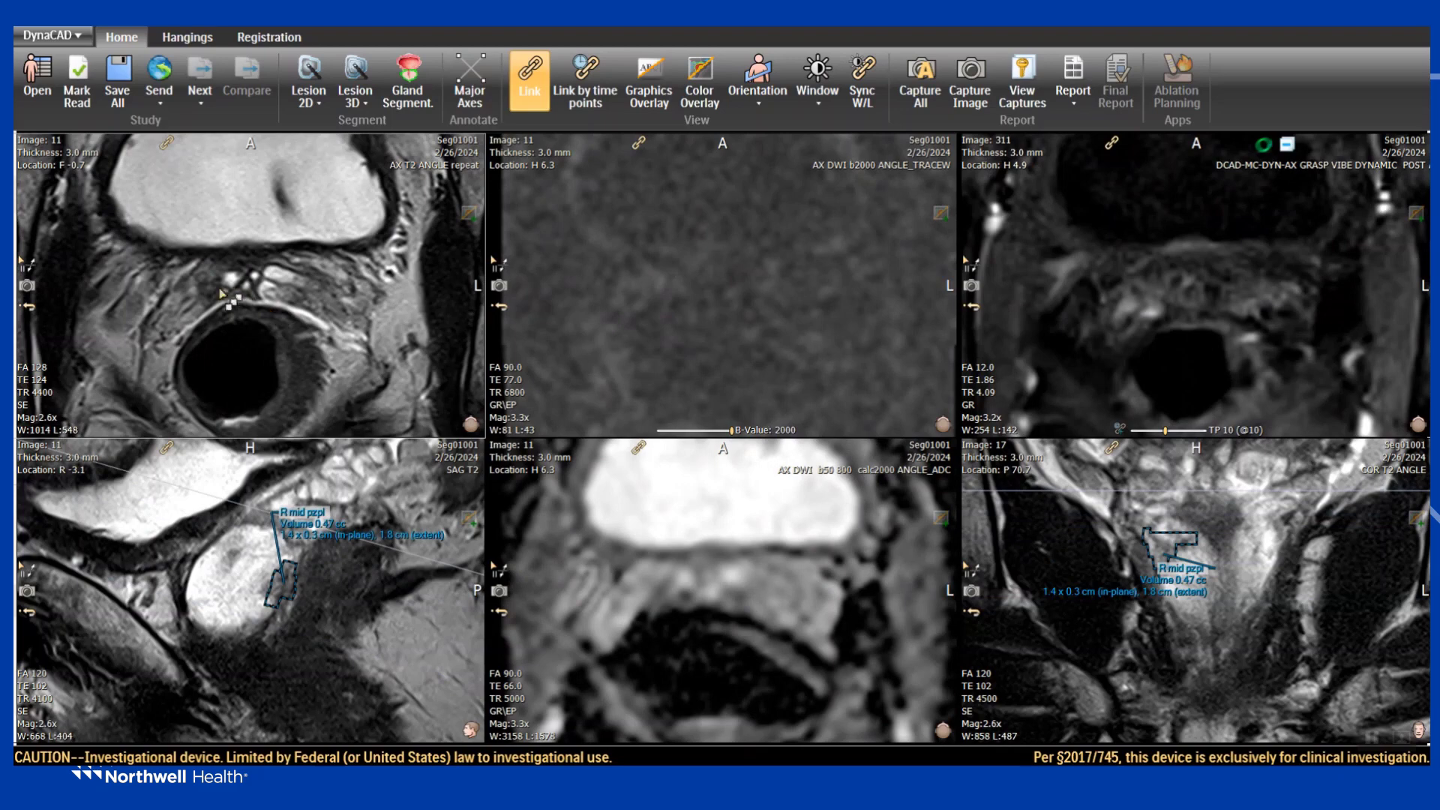
scroll(247, 294, "down", 10)
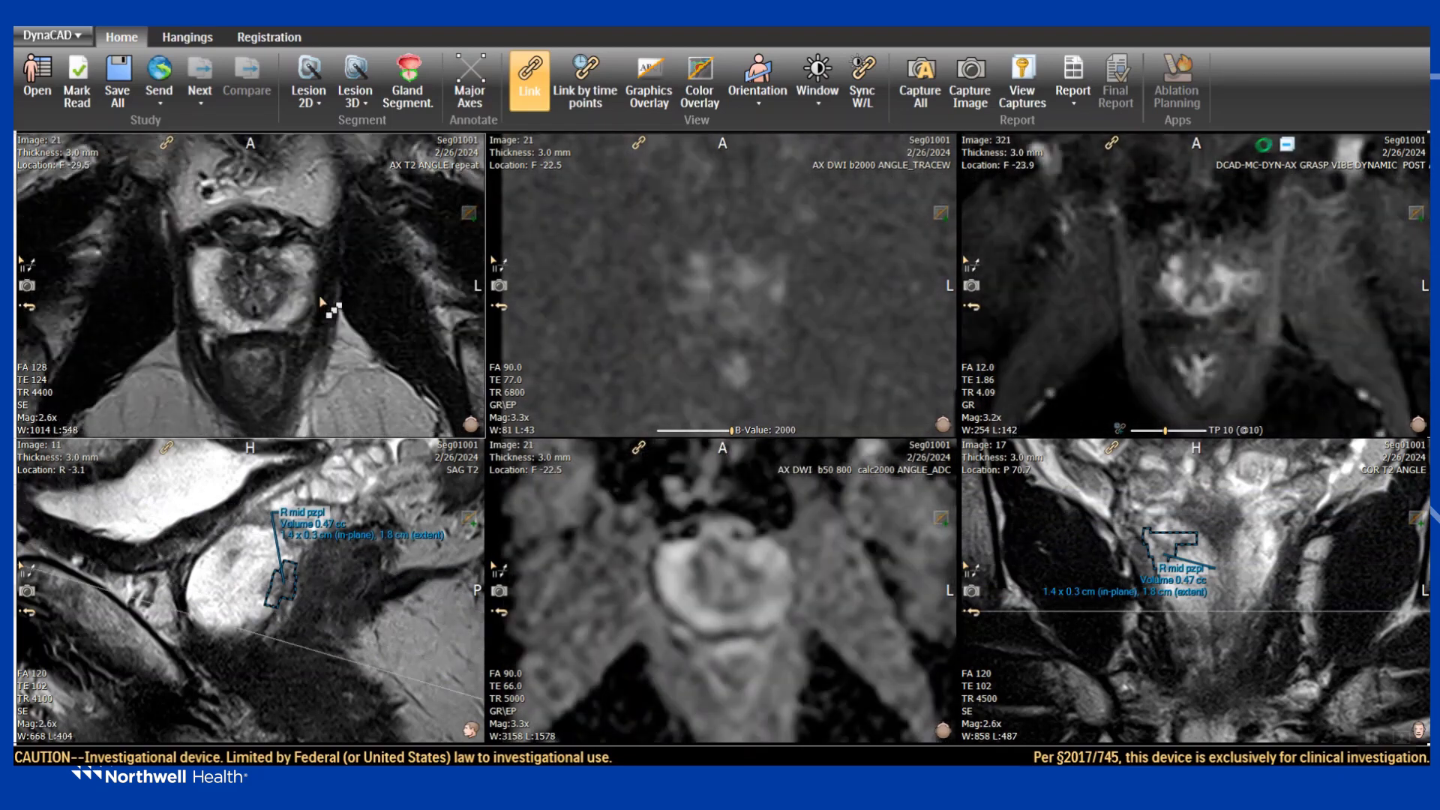
Open the gland segmentation editor, then reposition and resize its window beside the lesion on the axial T2 view.
scroll(322, 302, "up", 3)
left_click(408, 79)
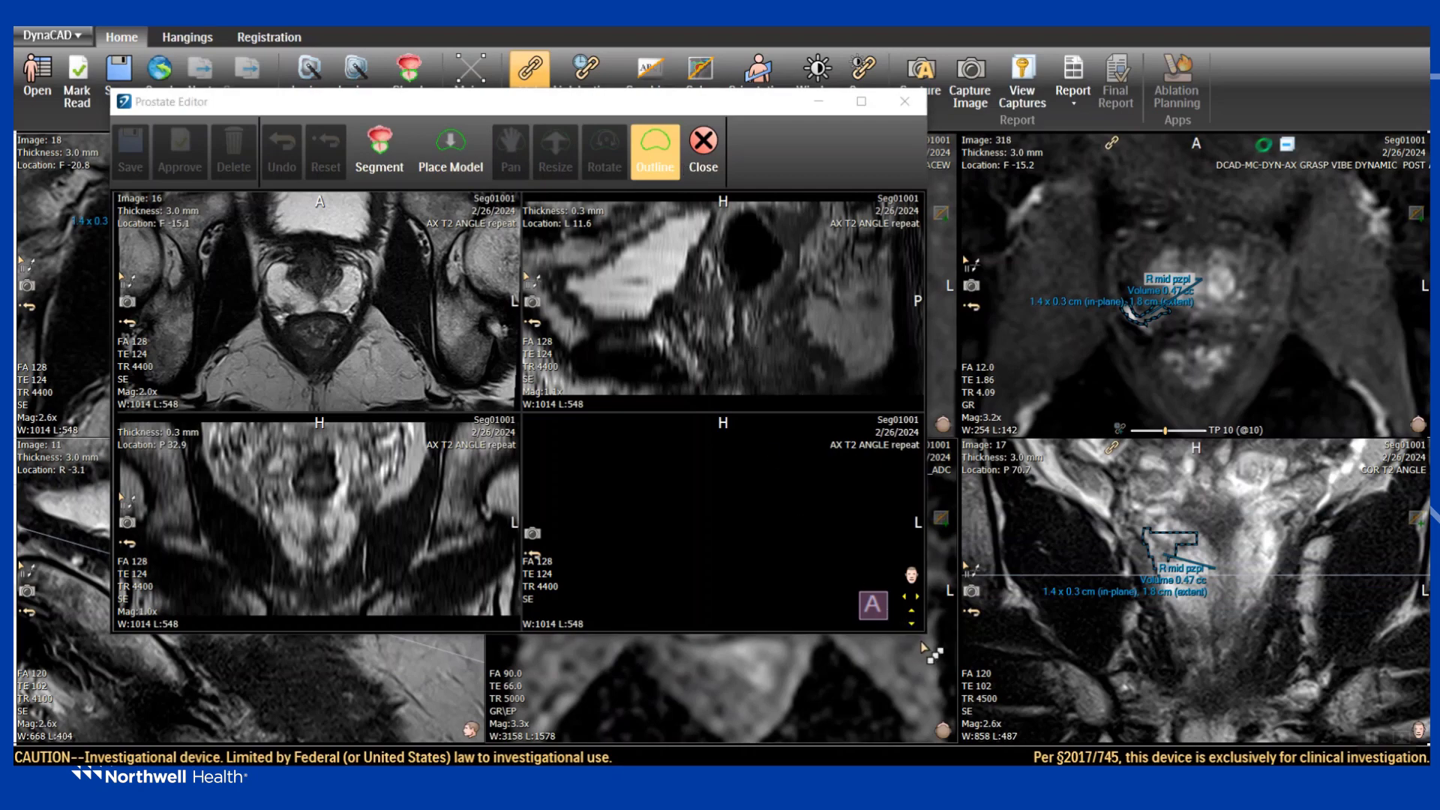
left_click_drag(925, 633, 987, 677)
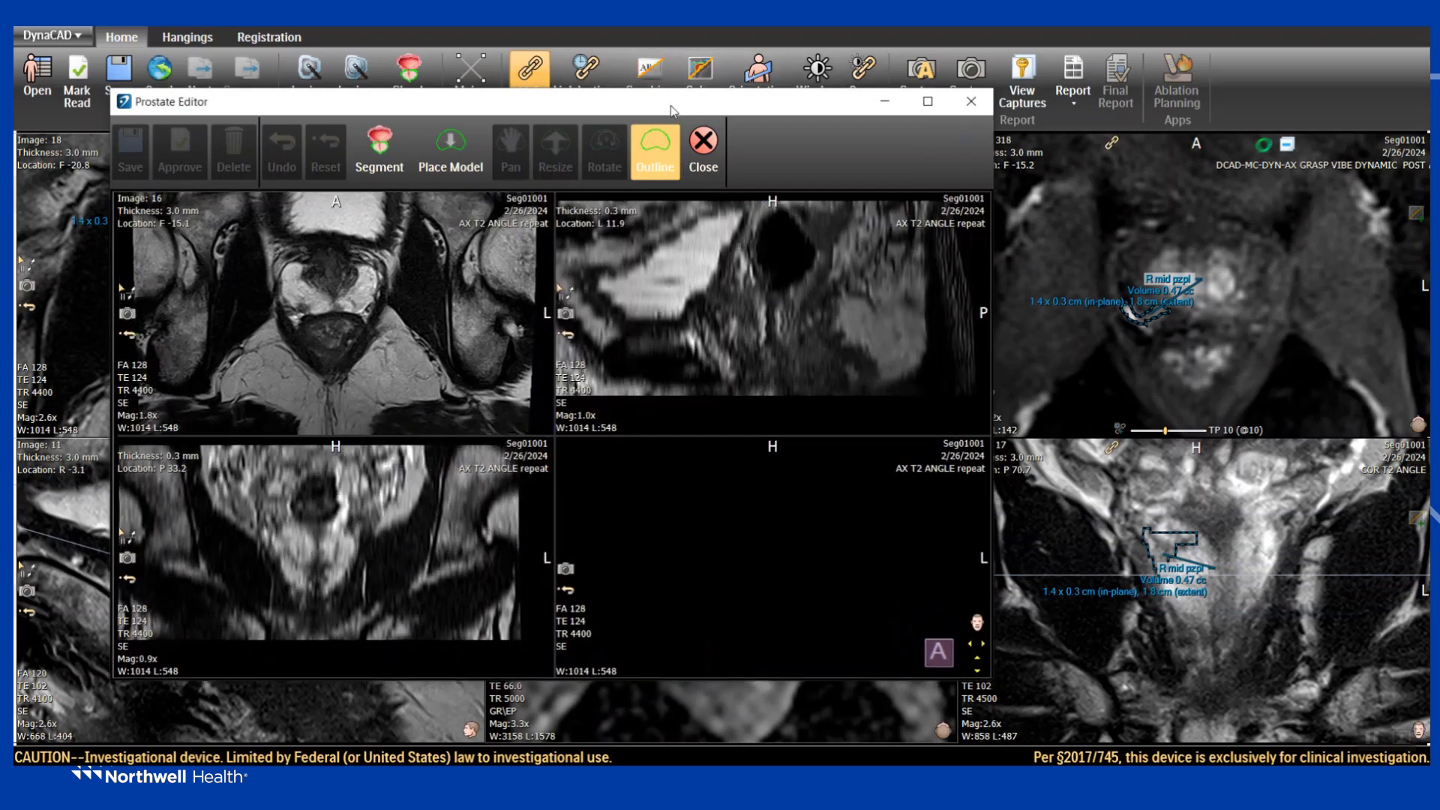
left_click_drag(675, 102, 808, 84)
left_click(212, 622)
left_click(257, 659)
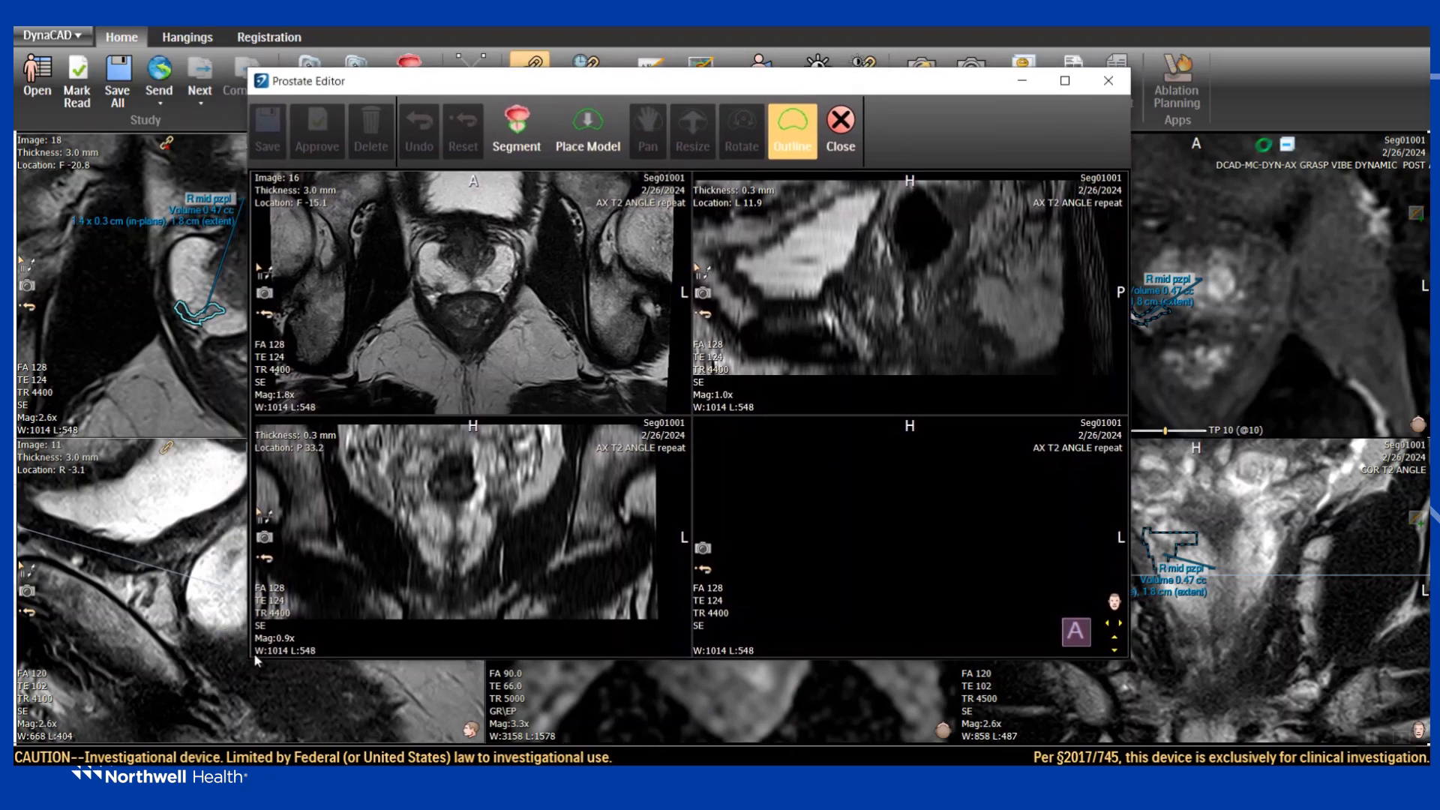
left_click_drag(252, 662, 317, 624)
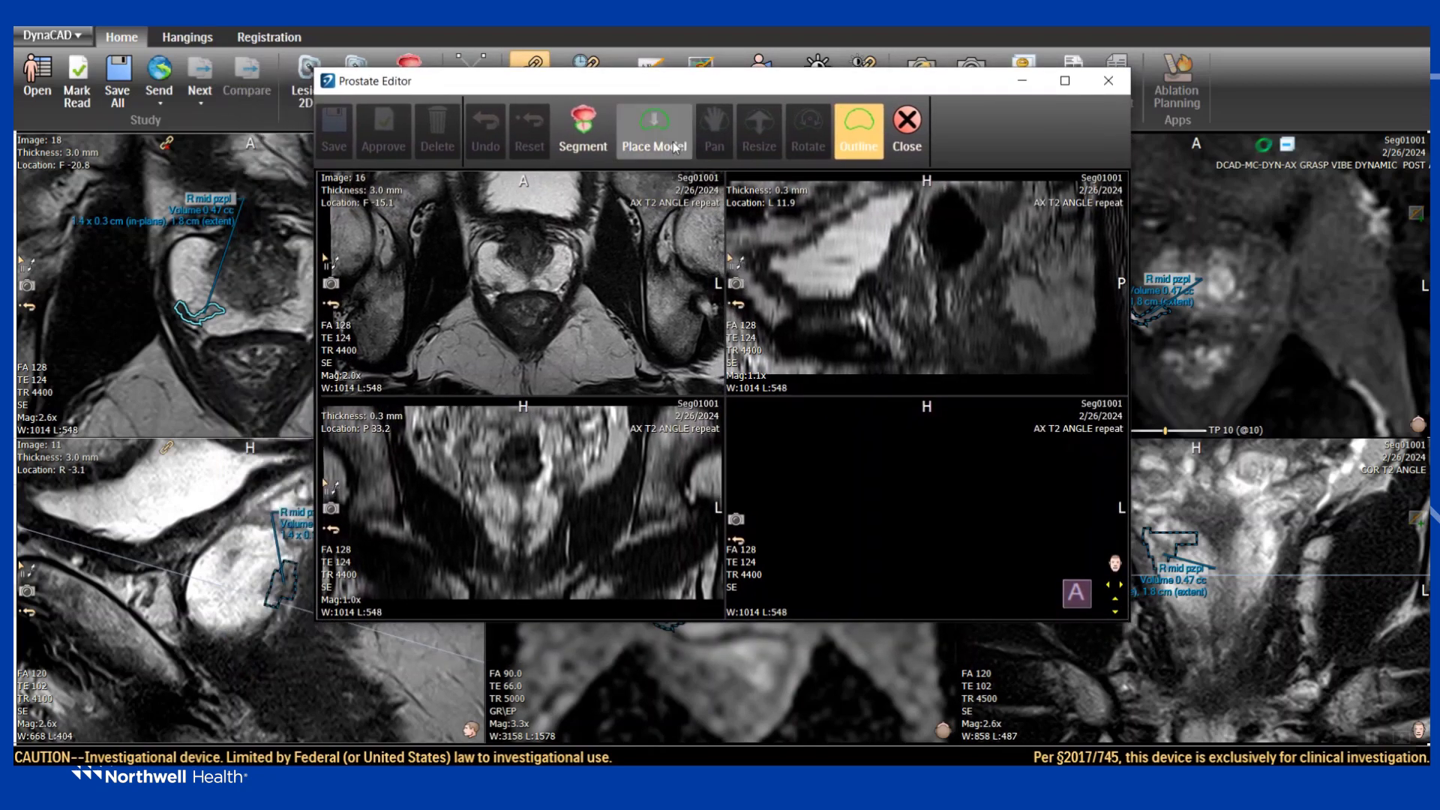
Run the automatic prostate segmentation on the AX T2 ANGLE repeat series and accept the confirmation.
scroll(627, 283, "down", 3)
scroll(627, 283, "up", 4)
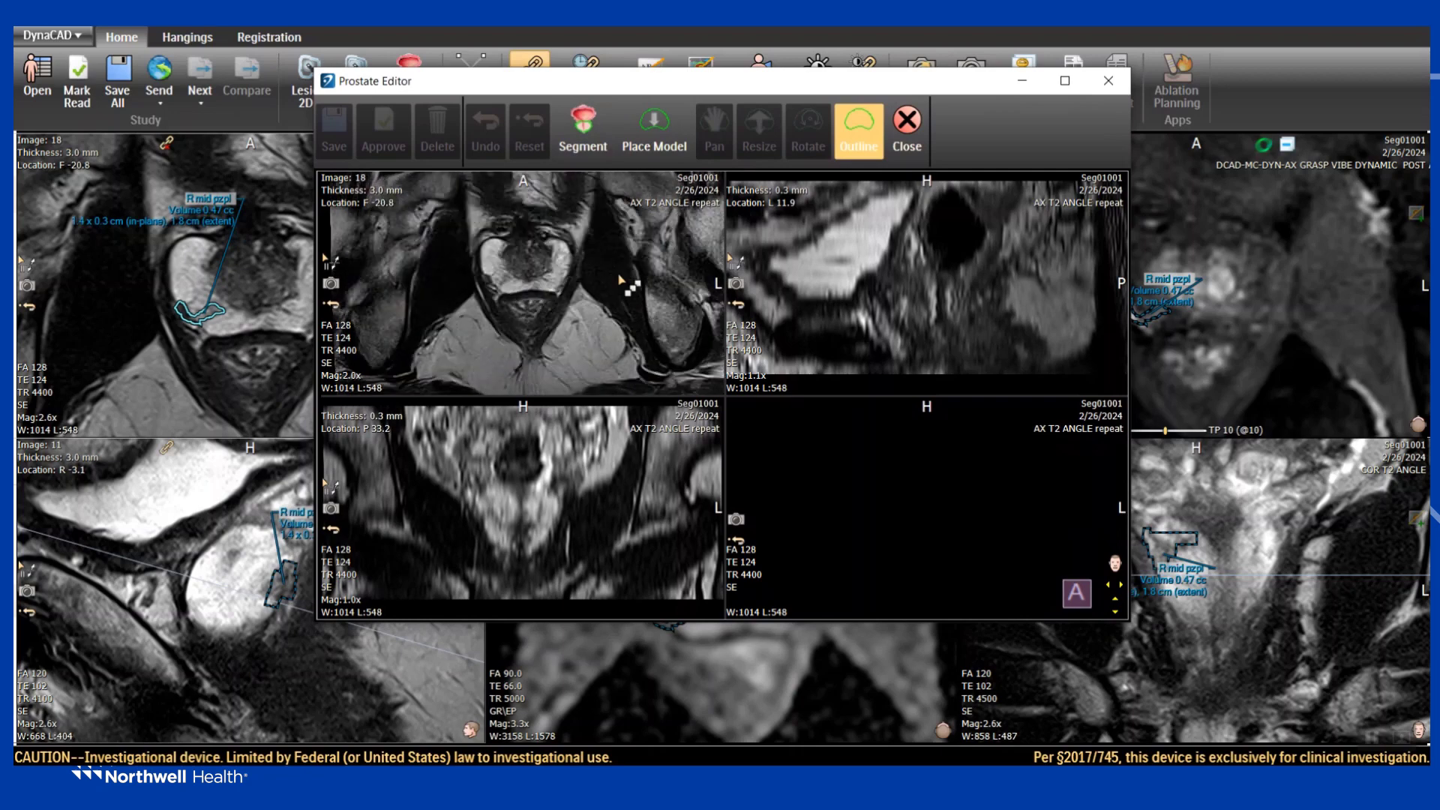
left_click(594, 126)
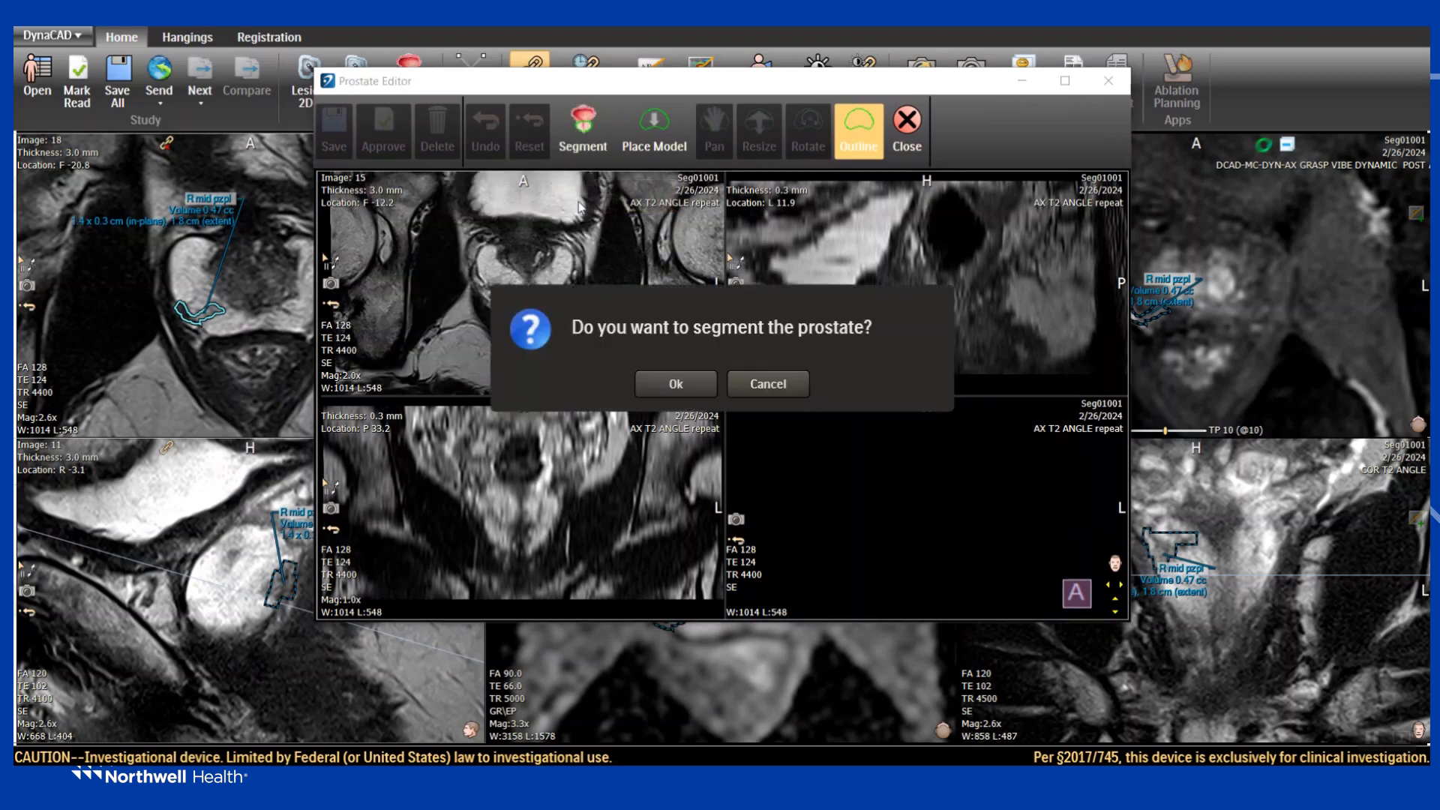
left_click(684, 384)
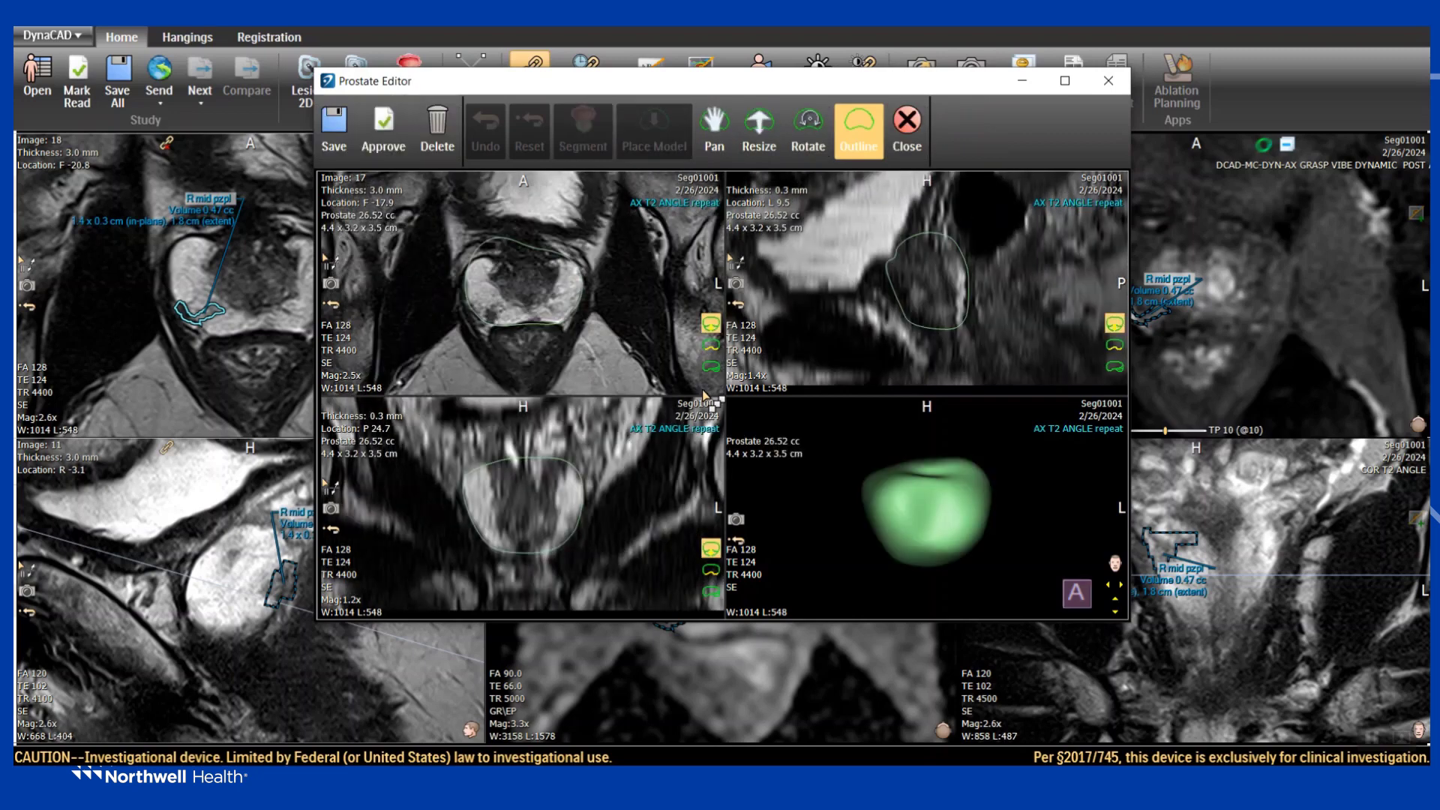
Enlarge the Prostate Editor window to make the segmented gland views bigger.
scroll(570, 318, "down", 1)
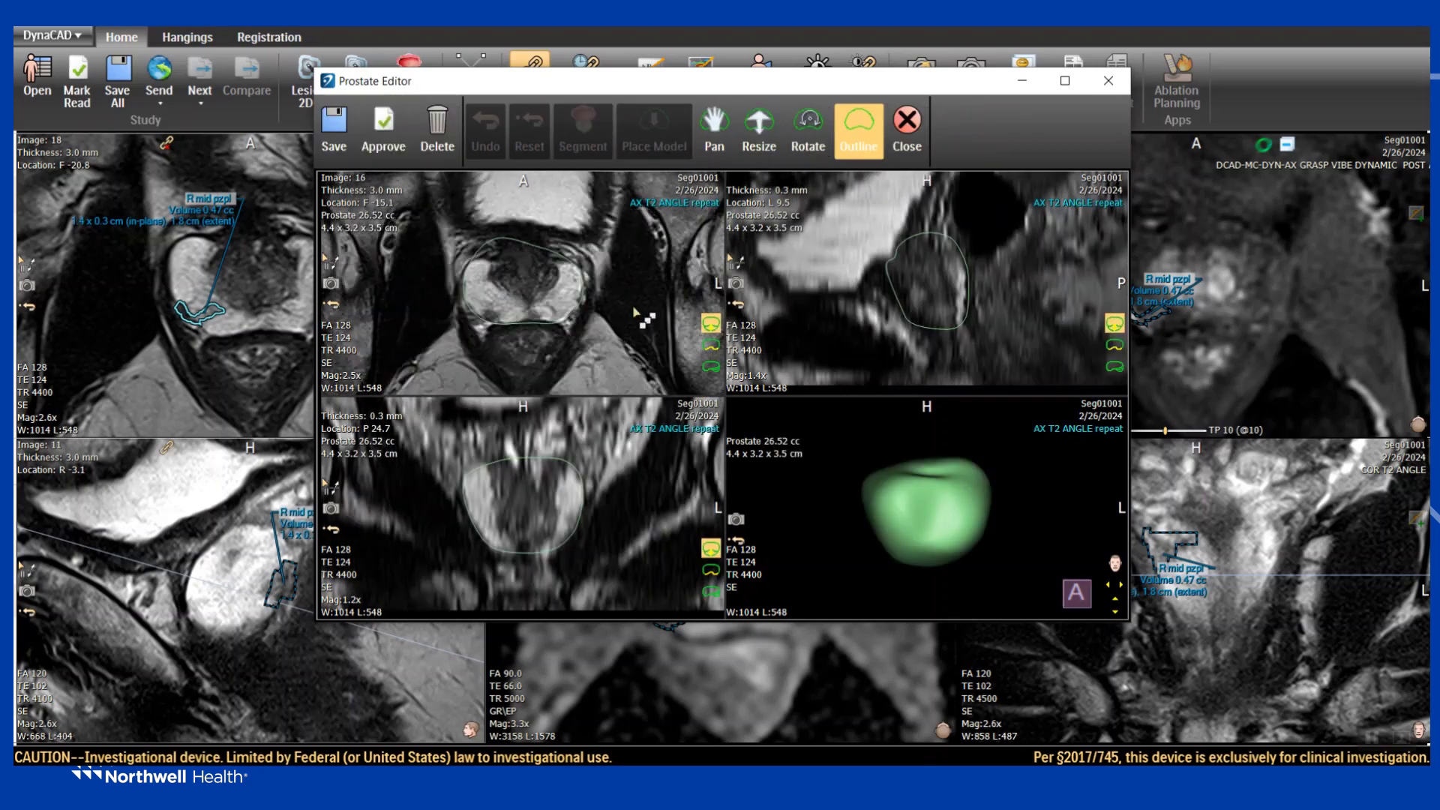
left_click(1115, 759)
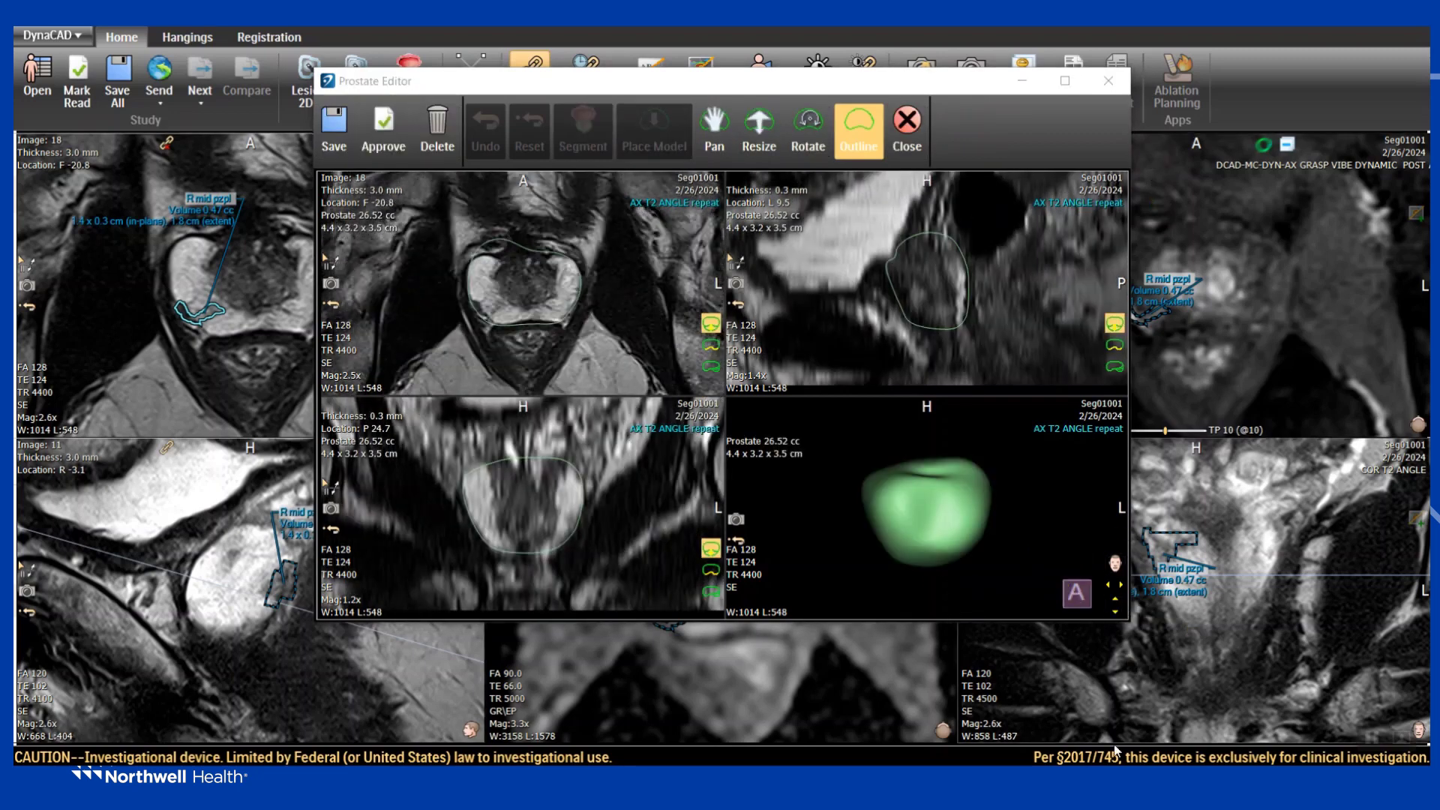
left_click_drag(1133, 622, 1299, 714)
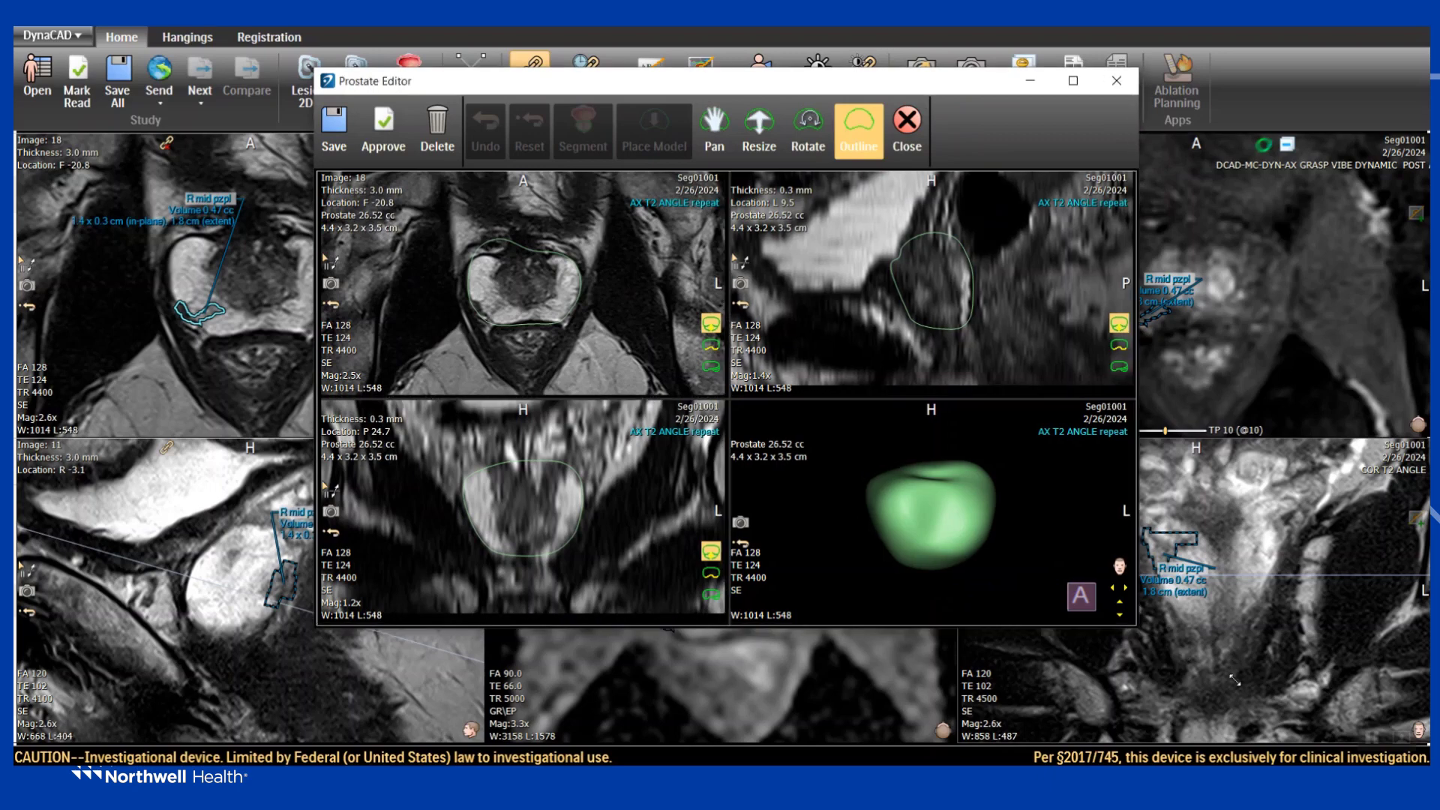
Check how well the prostate outline follows the gland on successive axial T2 slices between images 14 and 18.
scroll(533, 344, "up", 2)
scroll(536, 345, "down", 3)
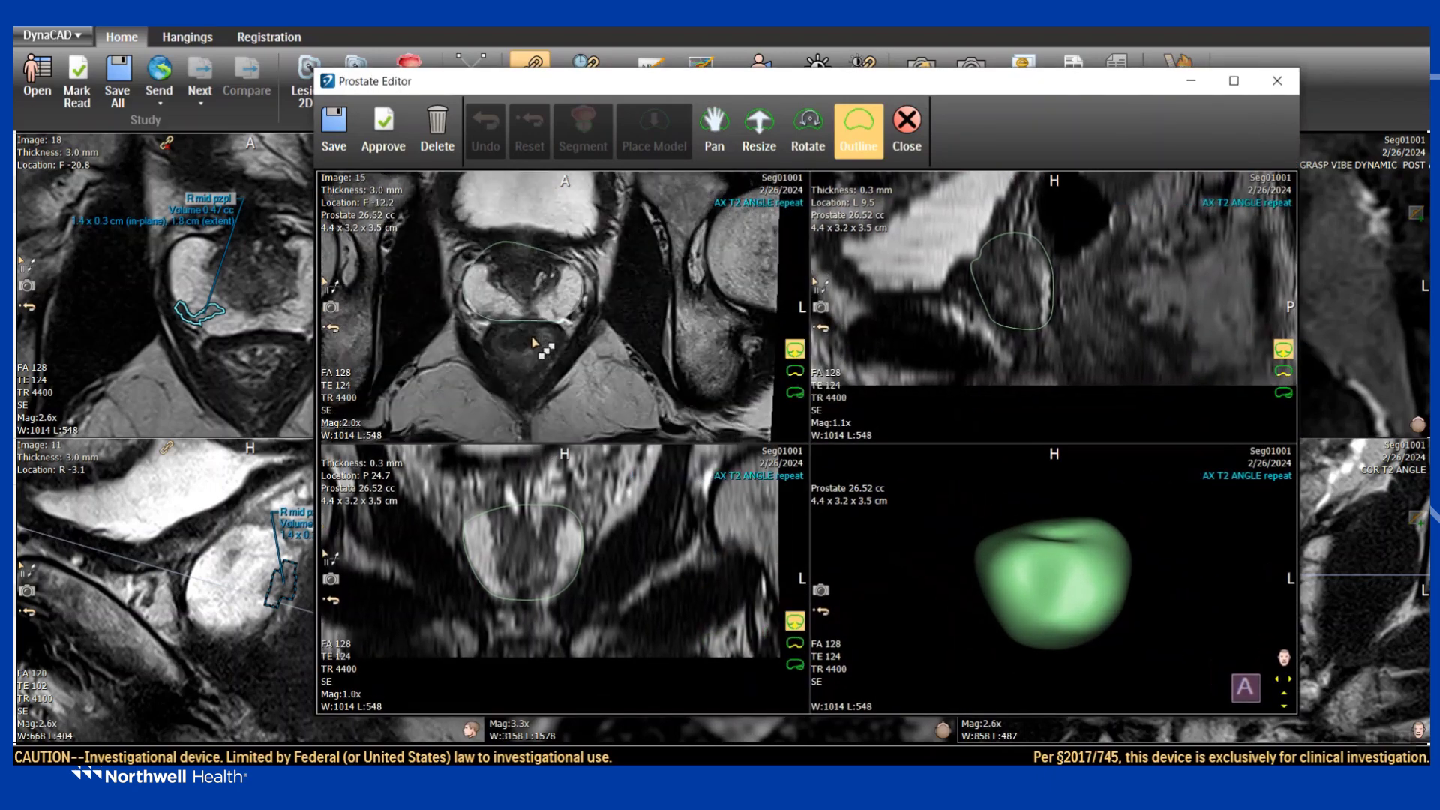
scroll(544, 347, "up", 2)
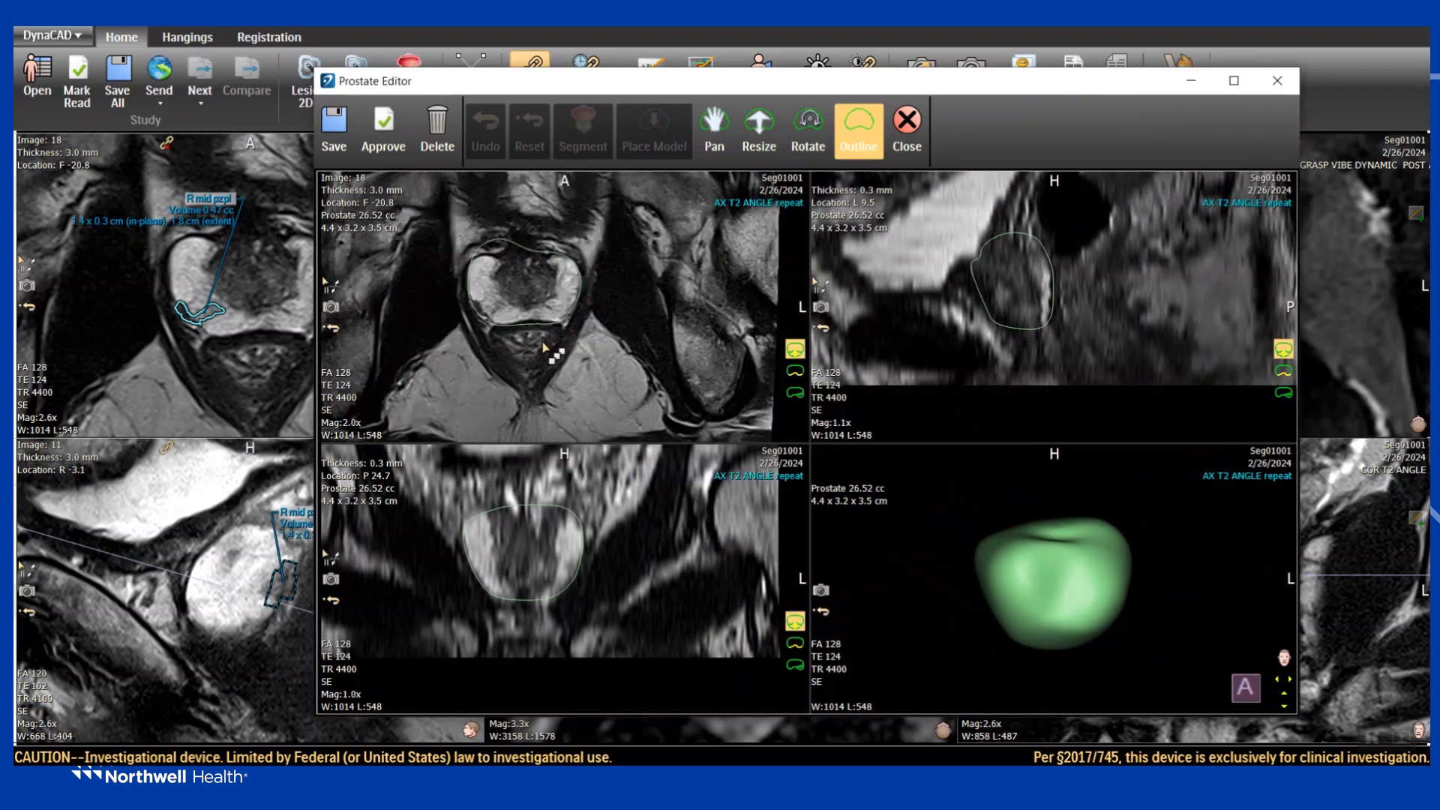
scroll(620, 341, "up", 1)
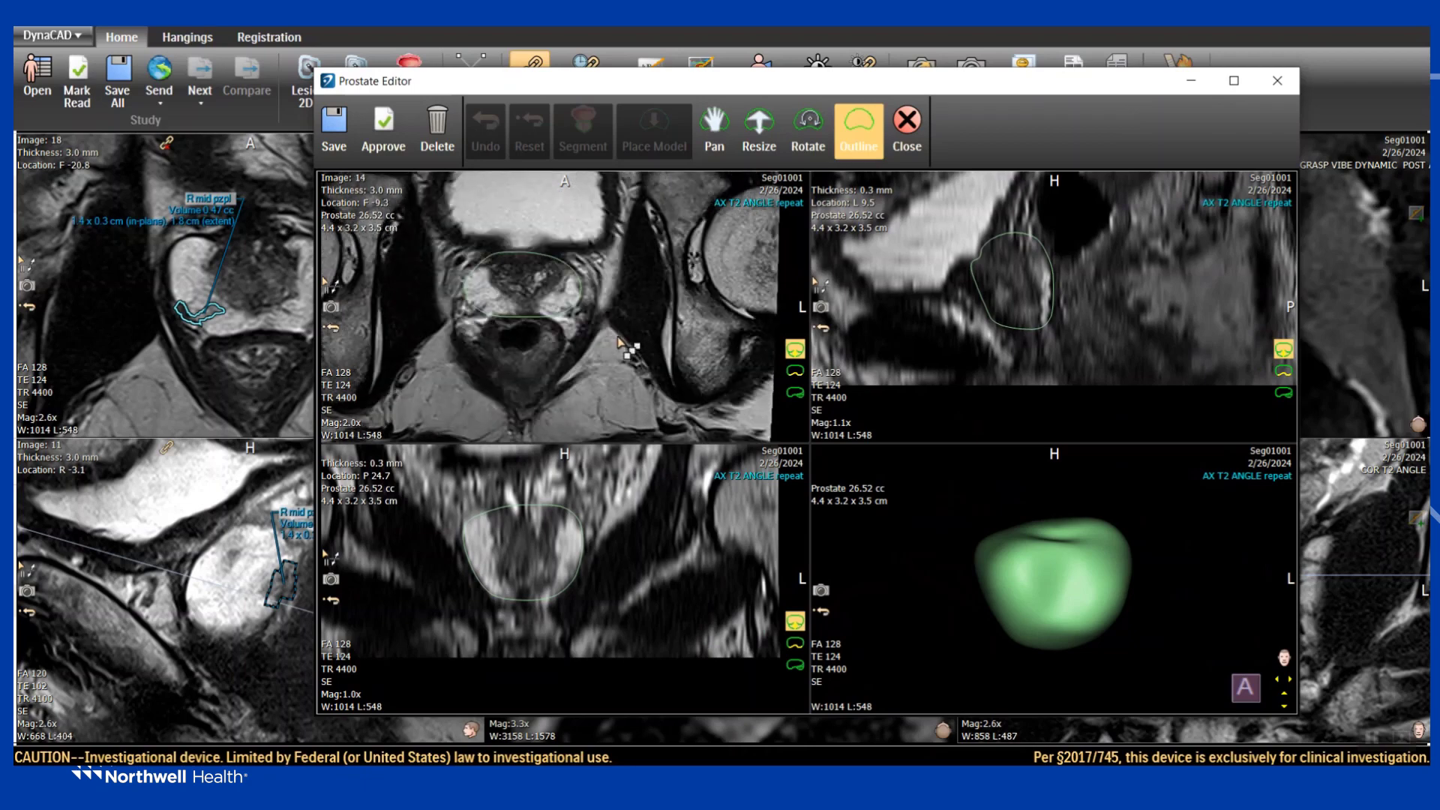
scroll(622, 342, "down", 1)
scroll(632, 357, "up", 1)
scroll(632, 359, "down", 1)
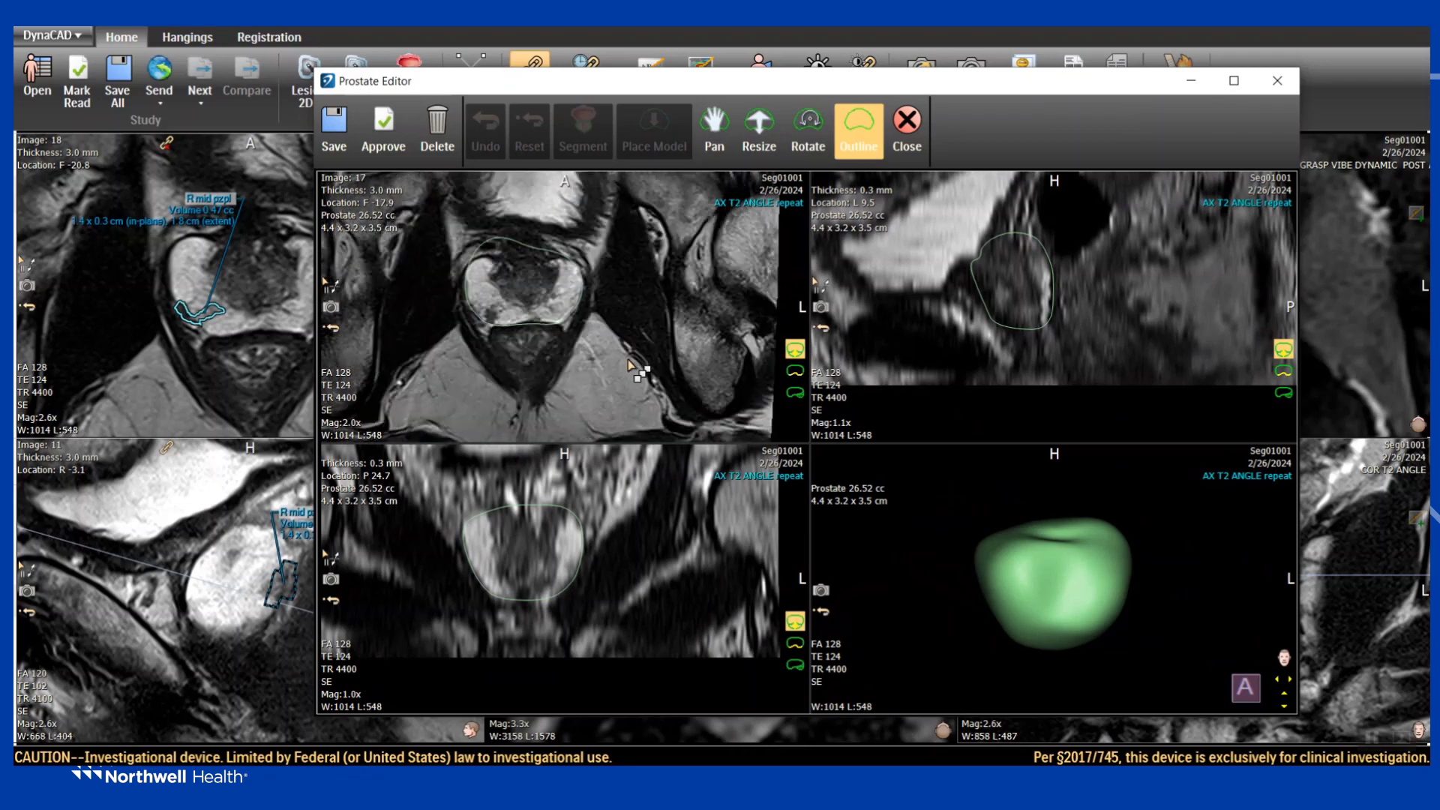
scroll(631, 359, "up", 1)
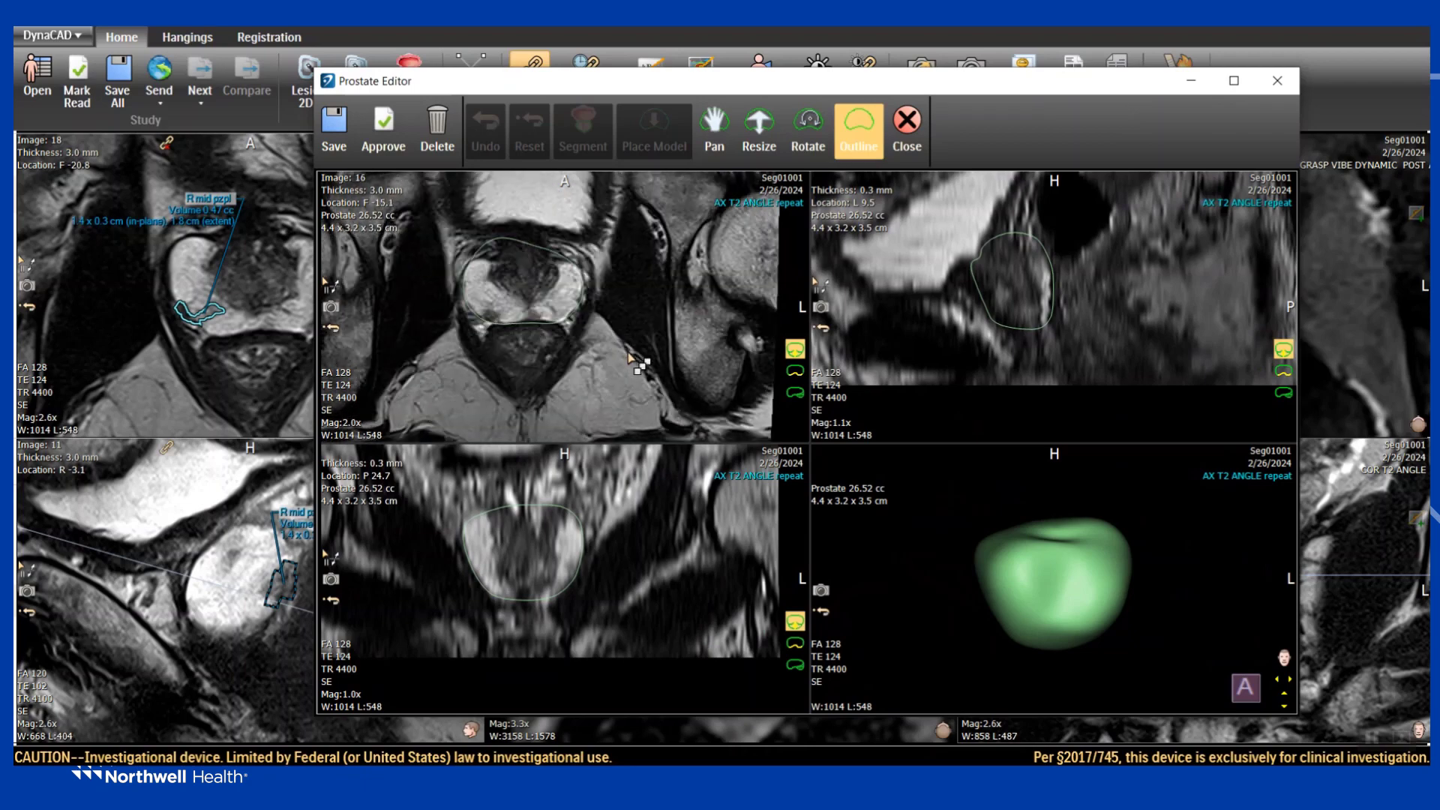
Maximize the Prostate Editor window and check the gland outline on axial T2 images 14 to 19.
left_click(1234, 80)
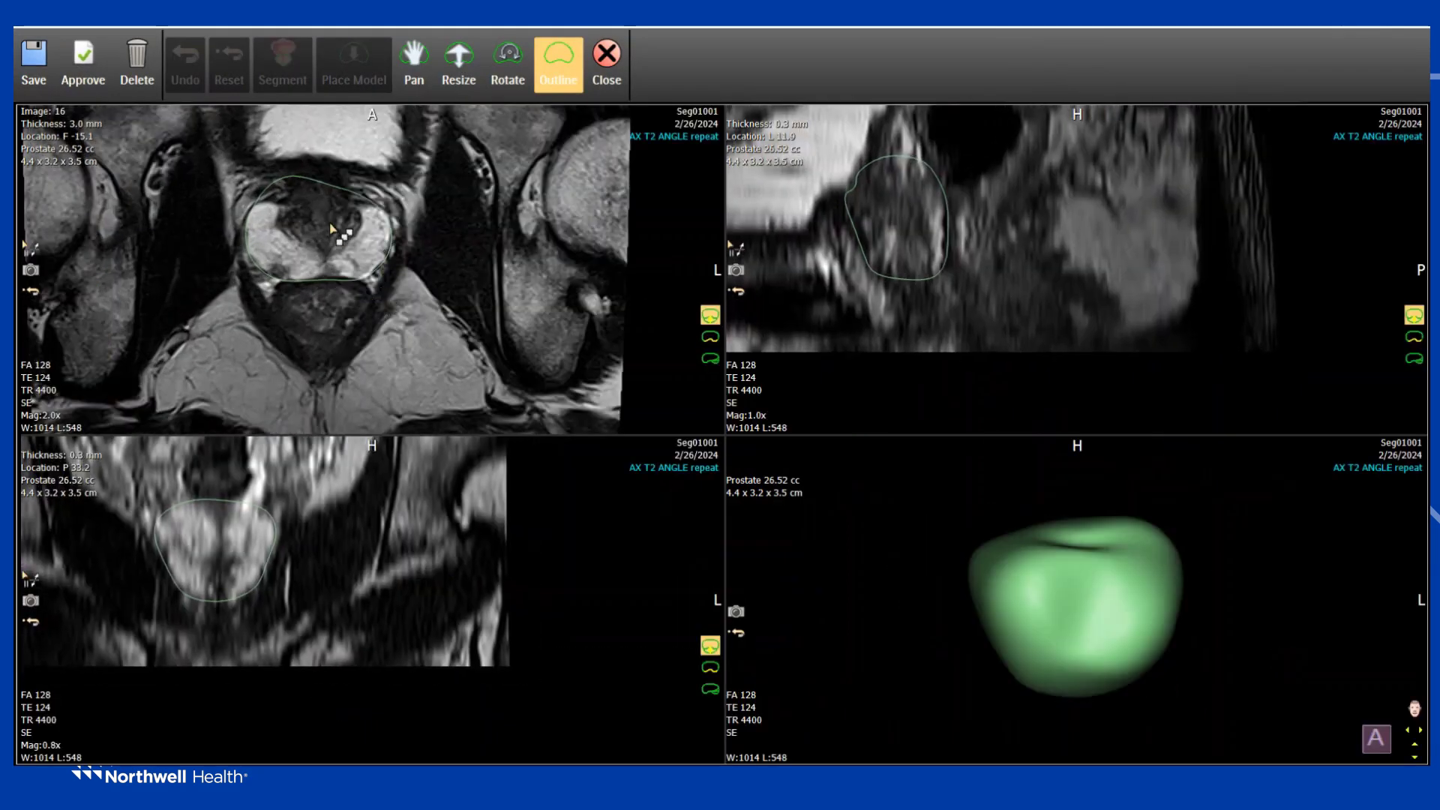
scroll(409, 279, "down", 3)
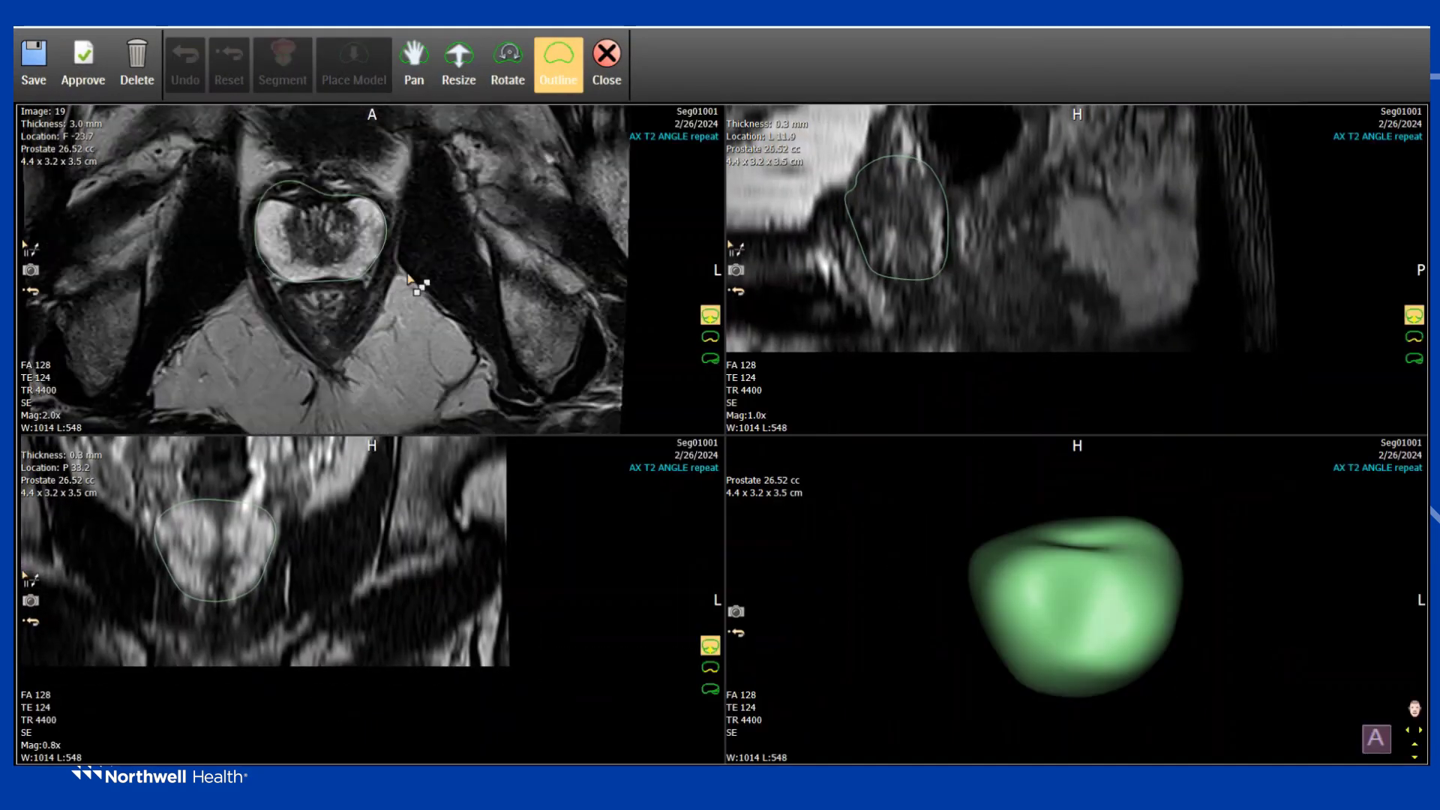
scroll(410, 279, "up", 5)
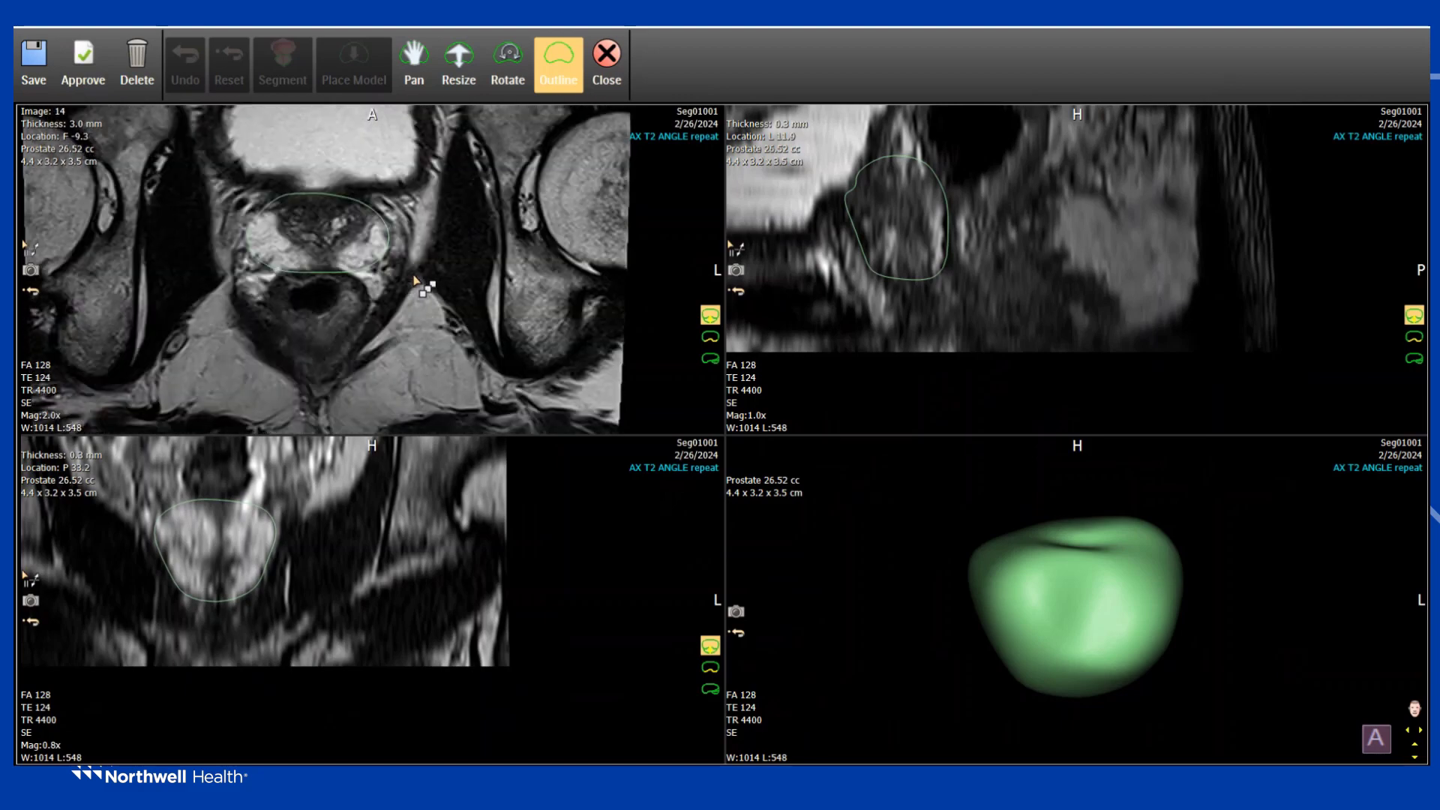
scroll(368, 278, "down", 3)
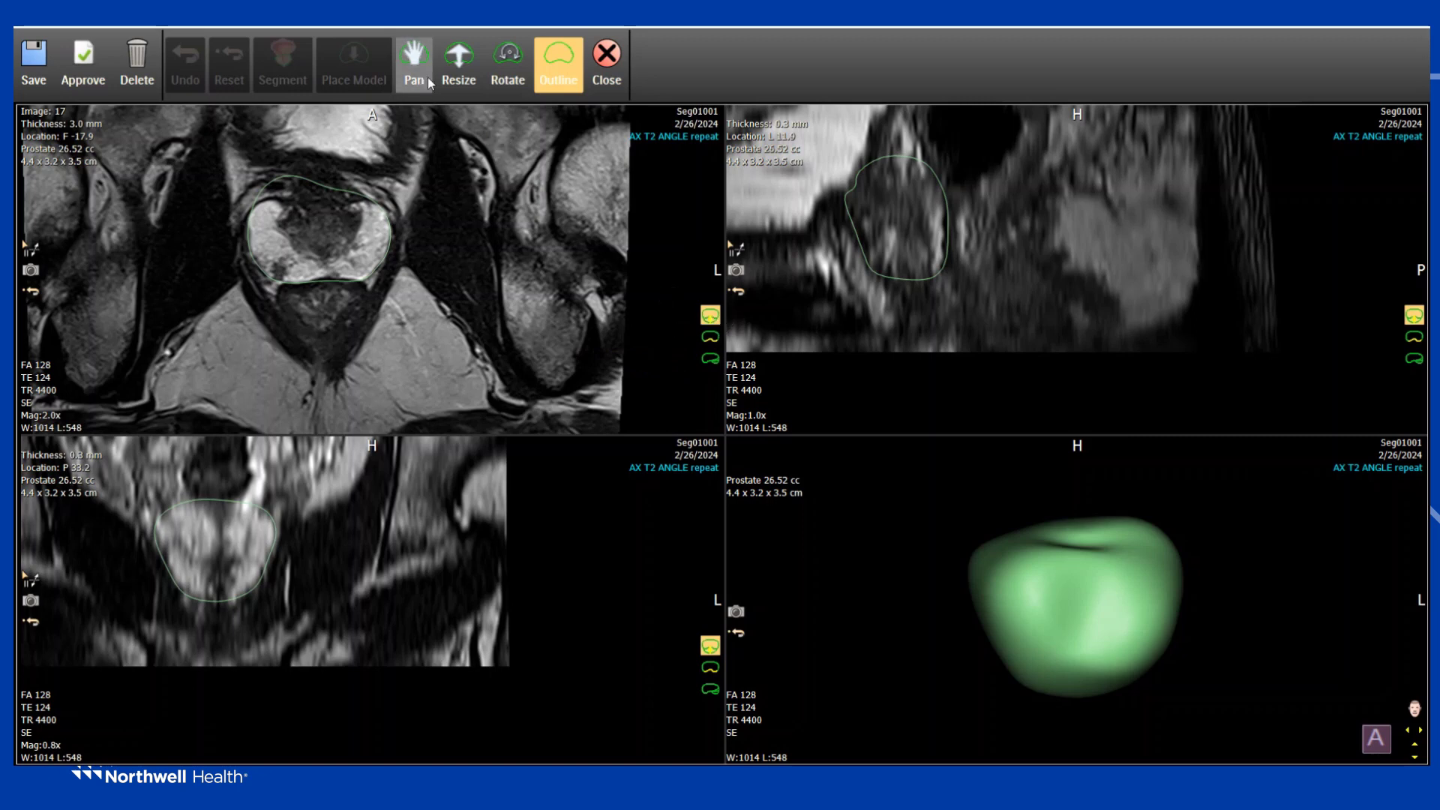
Nudge the position, size and rotation of the whole prostate model slightly on axial image 17.
left_click(414, 60)
left_click_drag(384, 201, 381, 197)
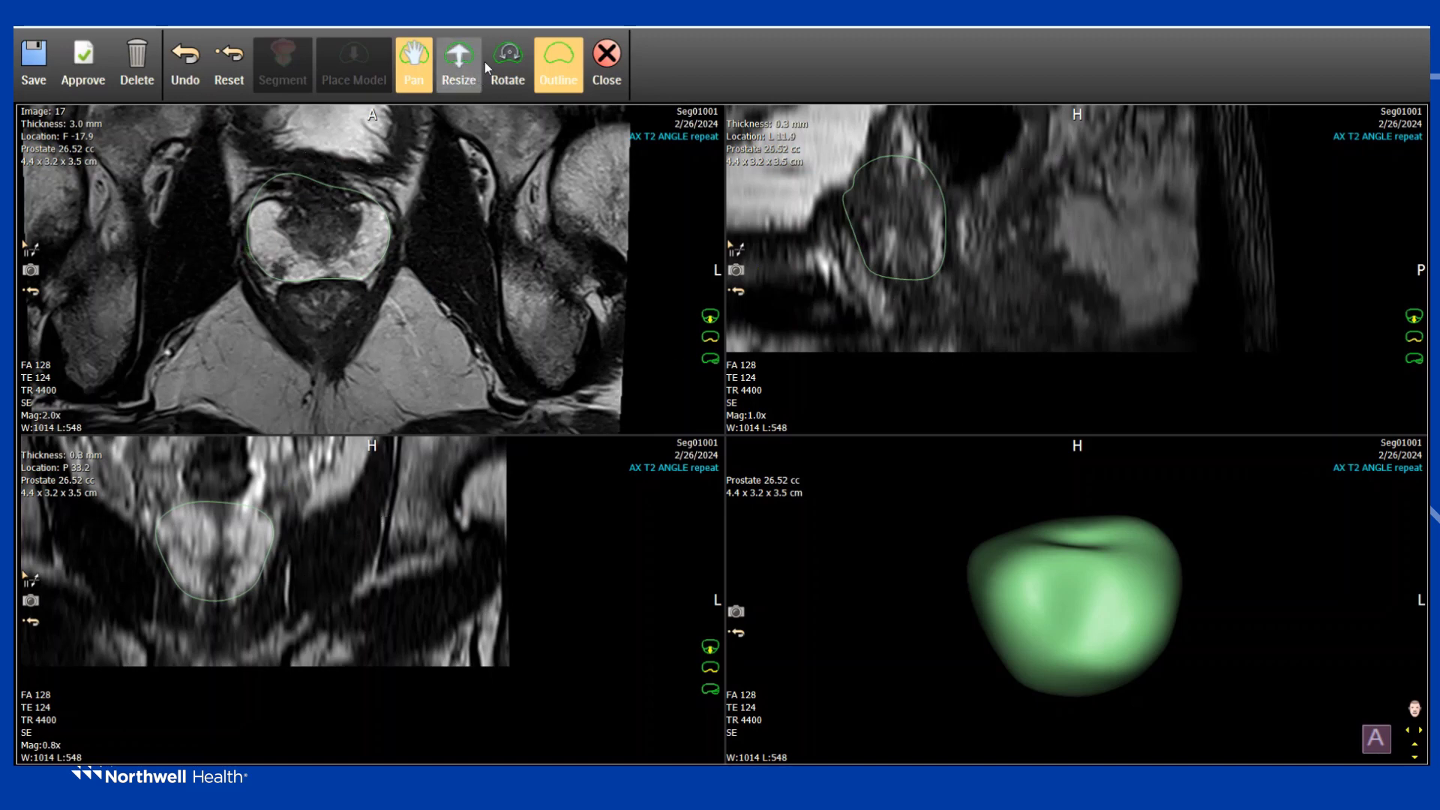
left_click(460, 81)
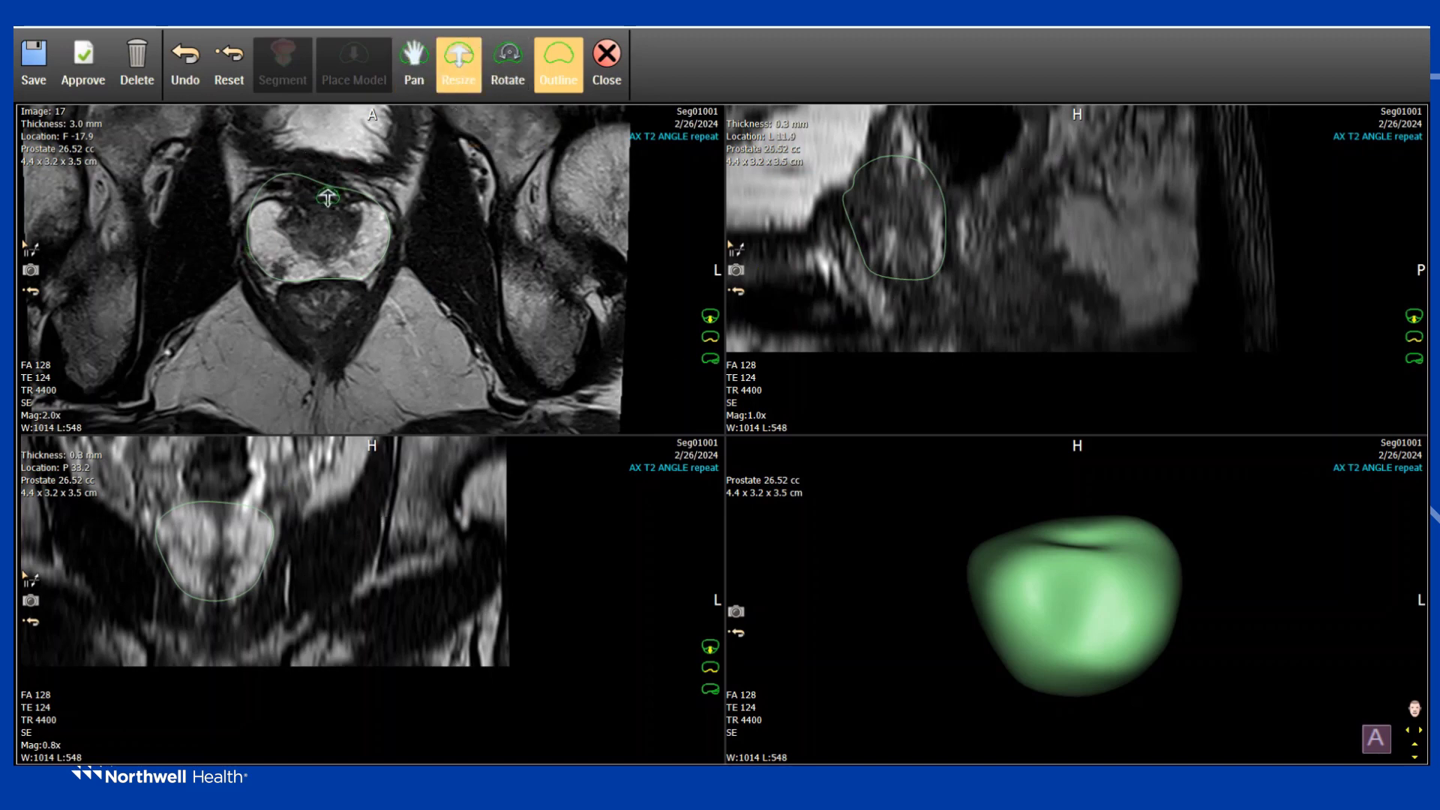
left_click_drag(330, 189, 333, 193)
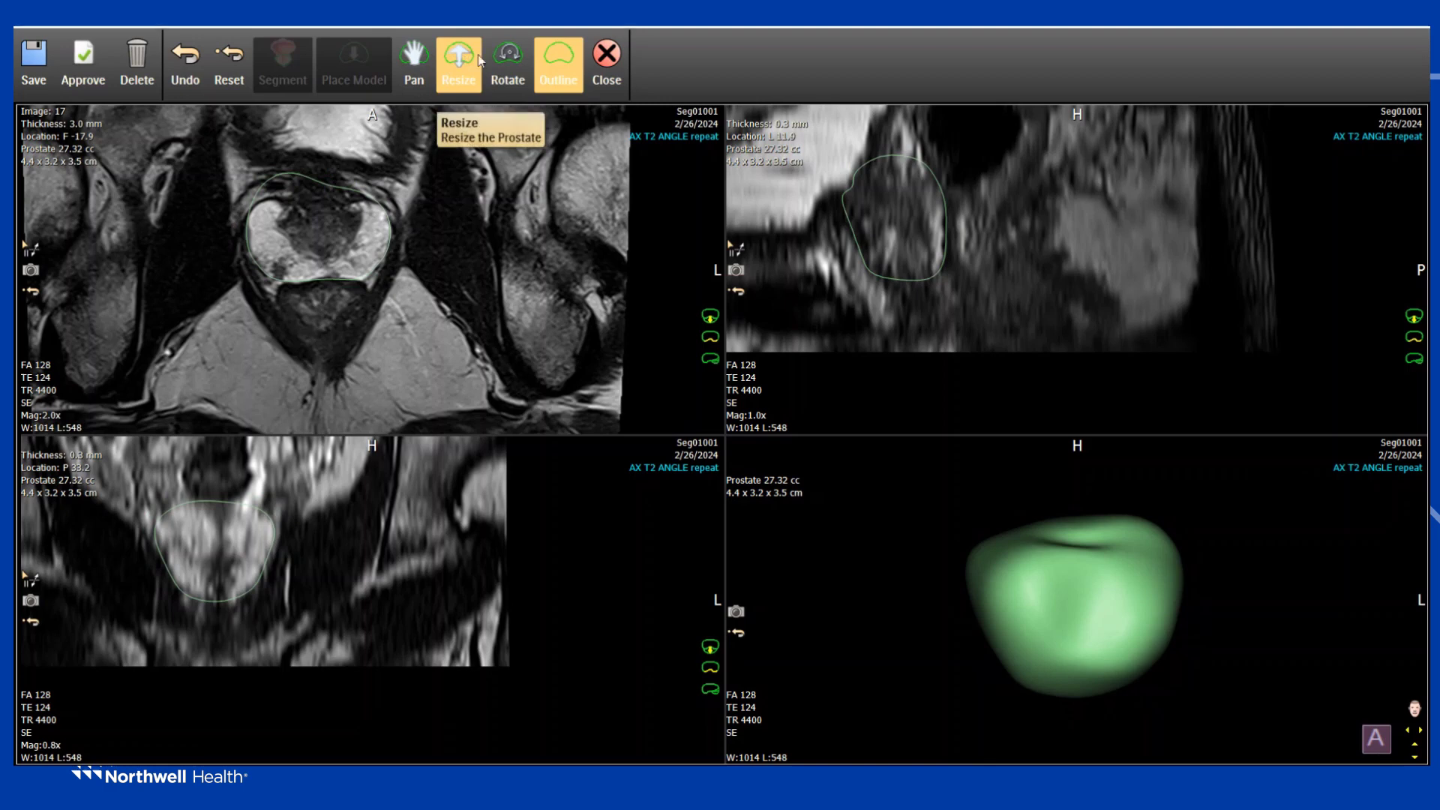
left_click(508, 79)
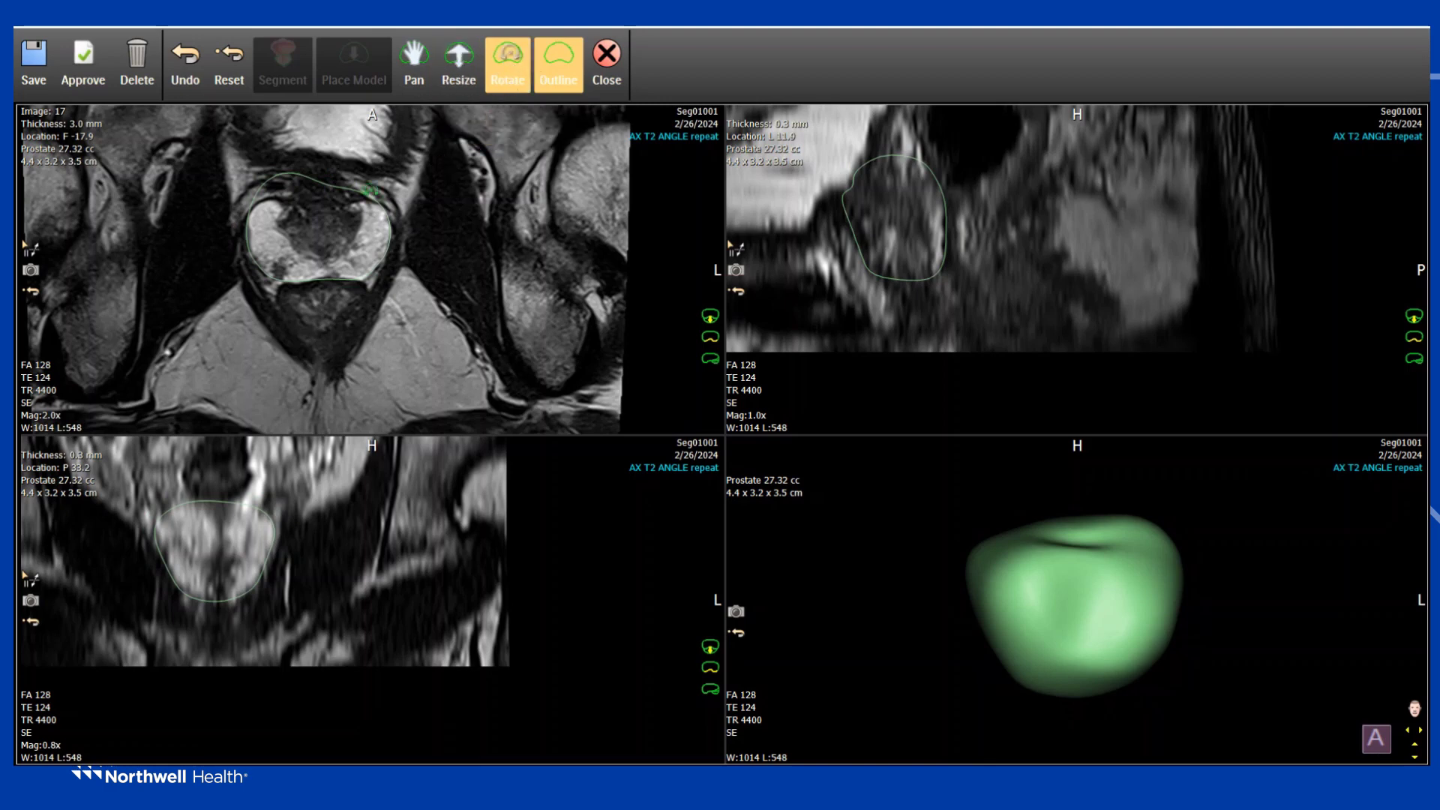
left_click_drag(370, 190, 375, 193)
left_click(414, 66)
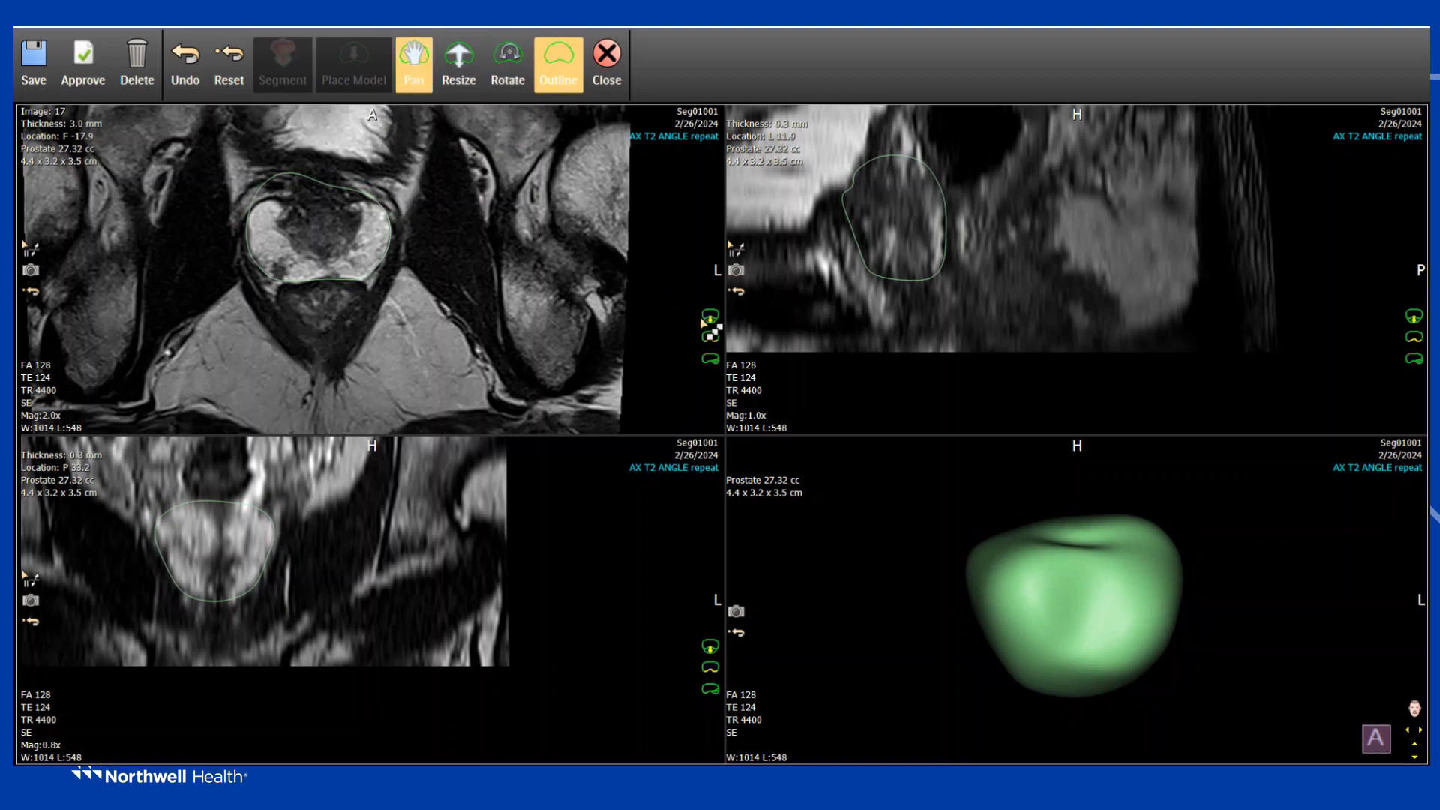
Reshape the prostate outline on axial image 17, fitting the anterior border with the large edit size and the posterior edge with the medium one.
left_click(711, 316)
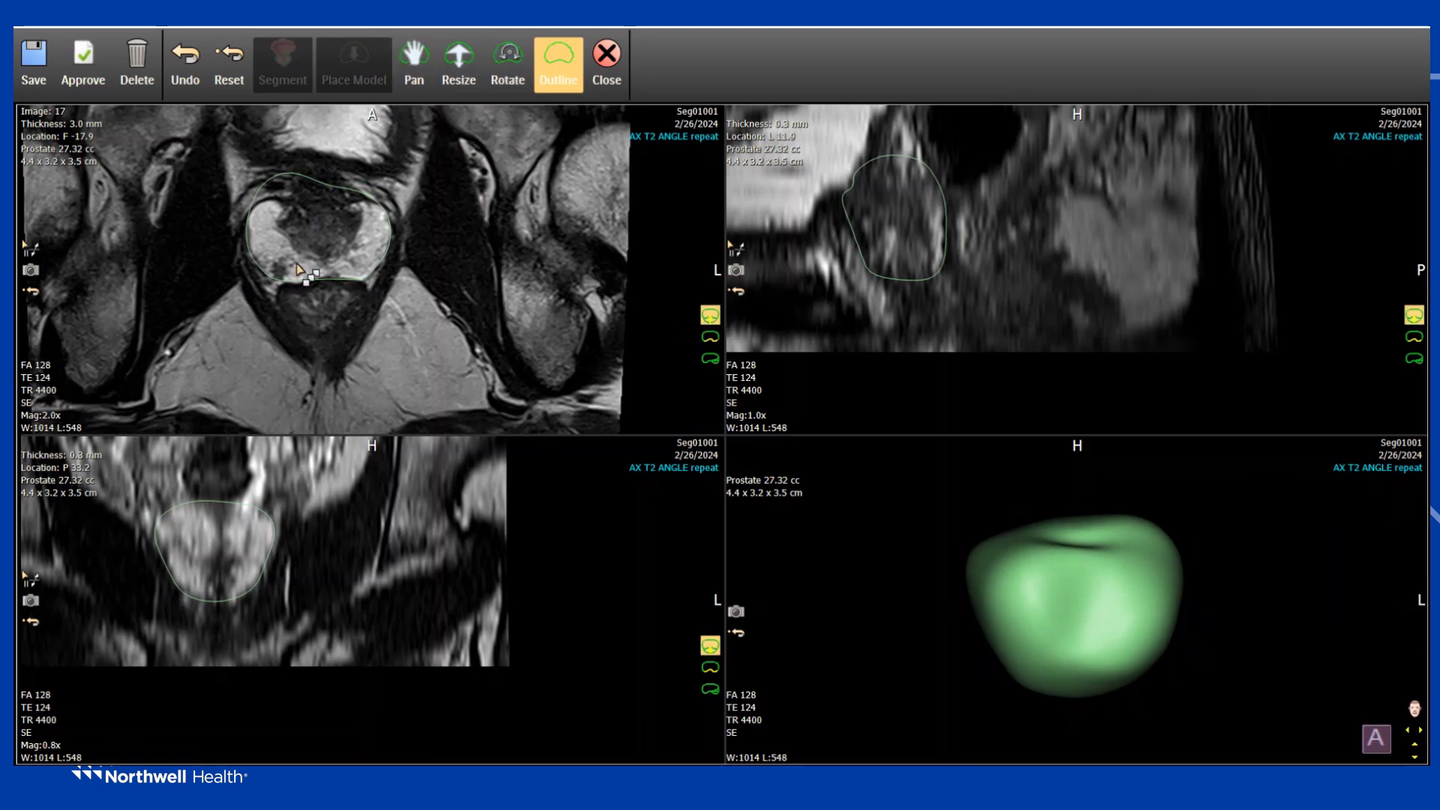
mouse_move(289, 178)
left_mouse_down()
mouse_move(321, 222)
mouse_move(383, 210)
mouse_move(391, 262)
left_mouse_up()
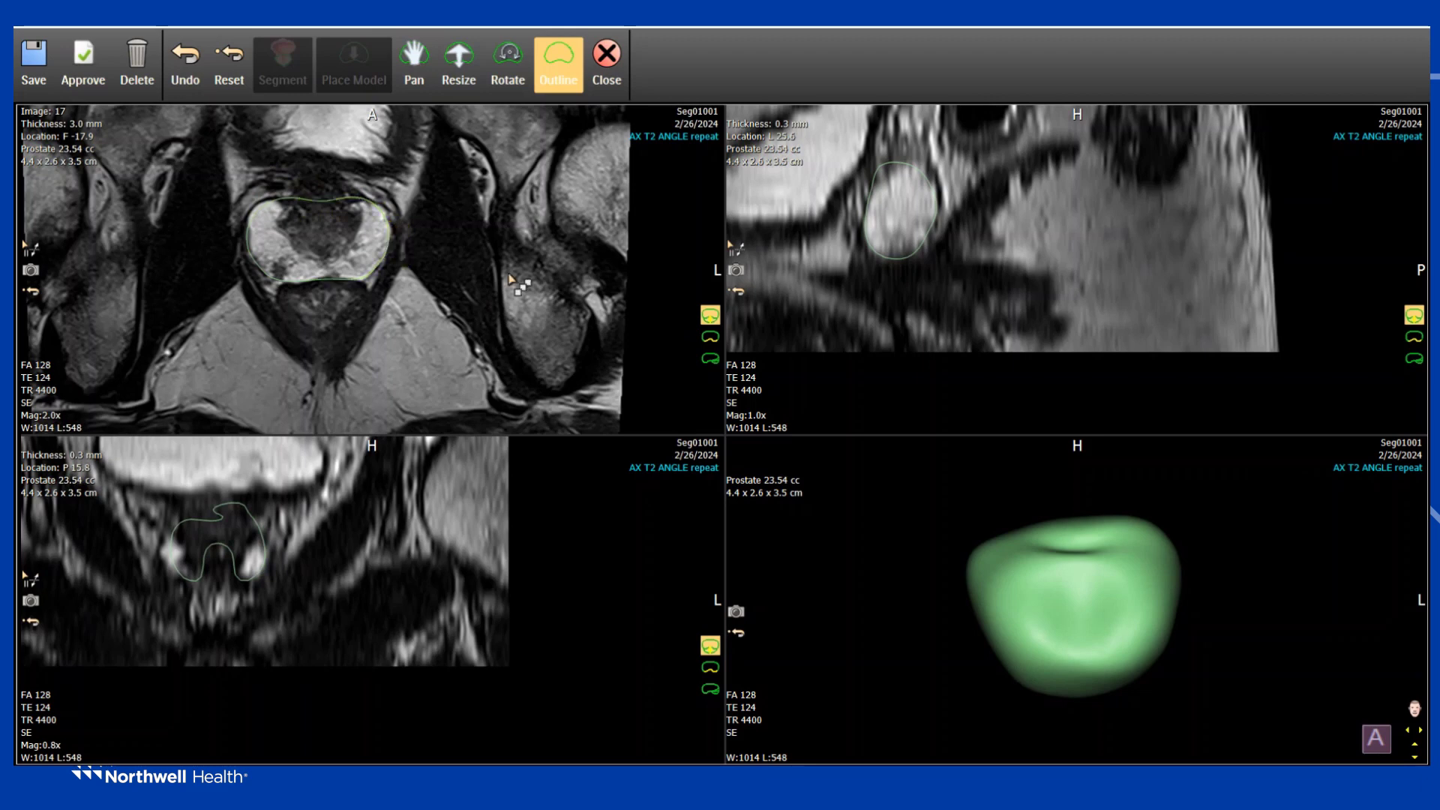
left_click(713, 338)
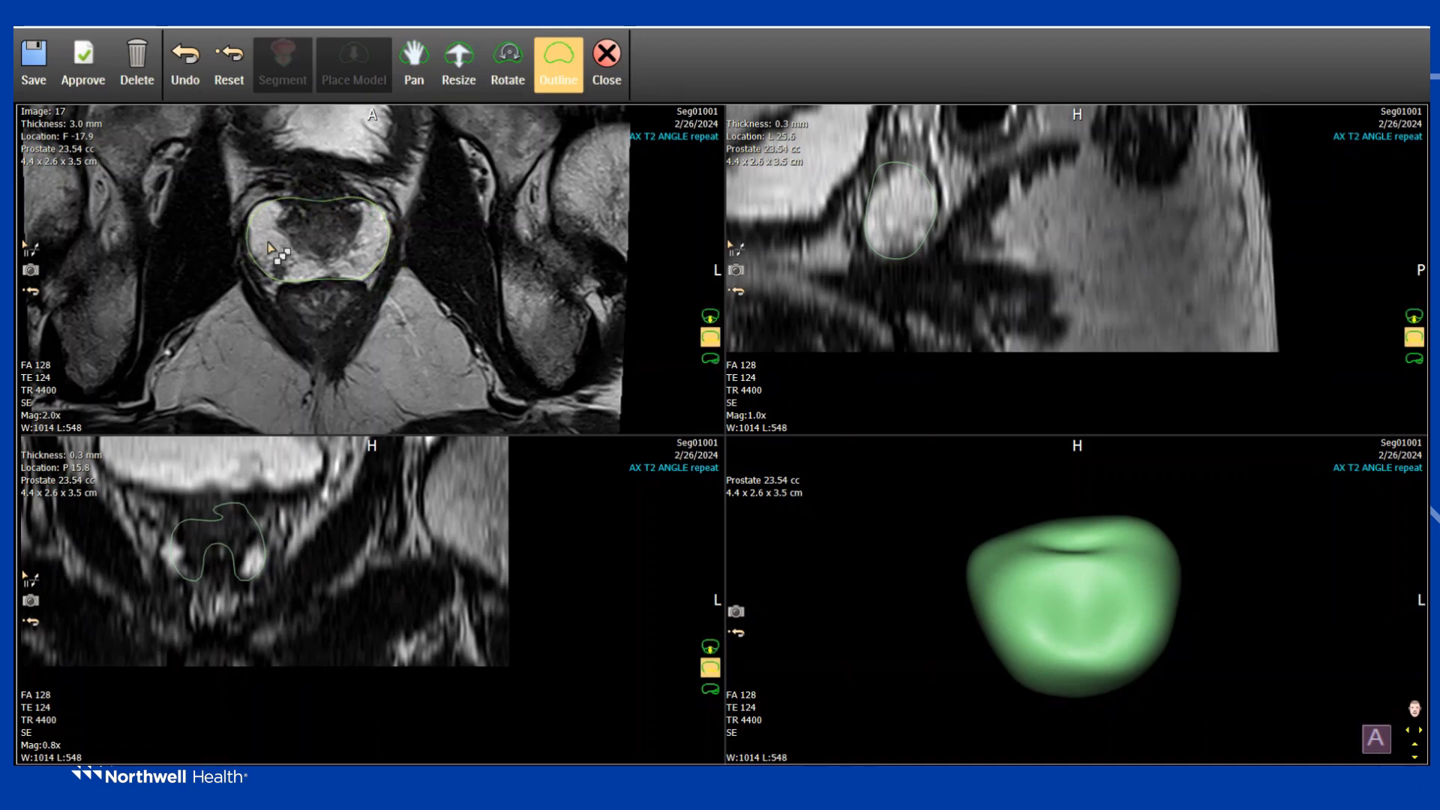
left_click_drag(326, 279, 346, 278)
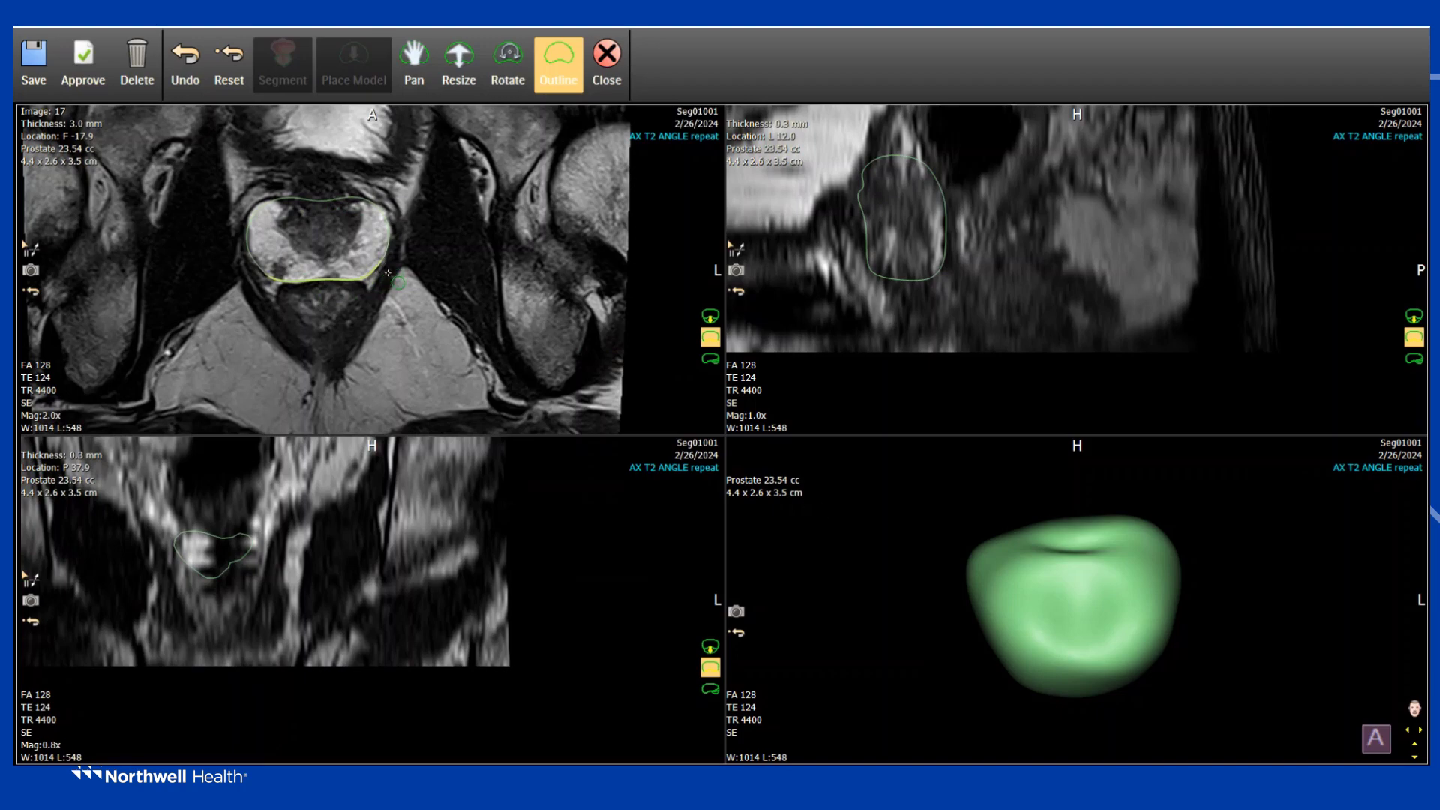
Fit the anterior and posterior borders of the prostate outline to the gland on axial image 18 with the large edit size.
scroll(363, 312, "down", 1)
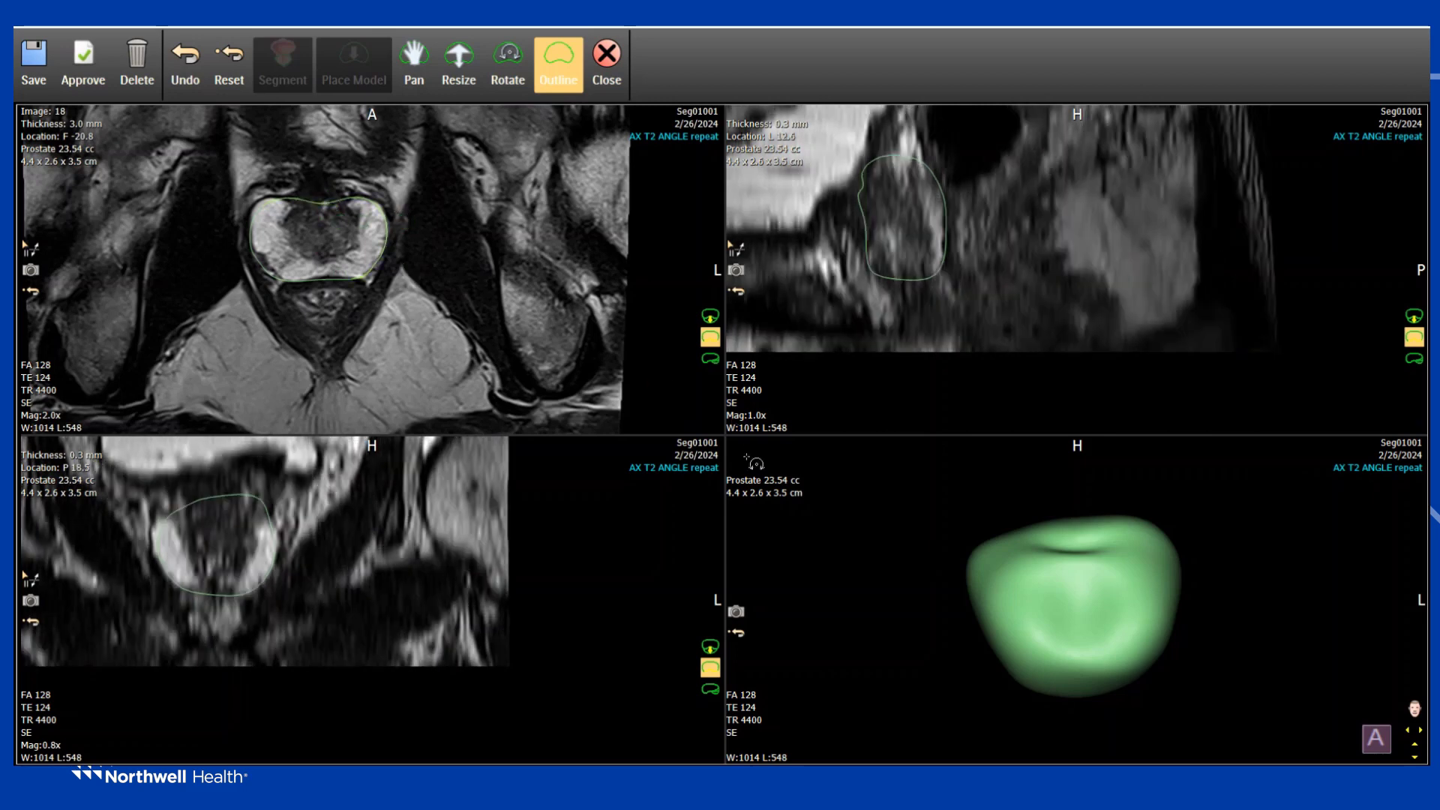
left_click(710, 315)
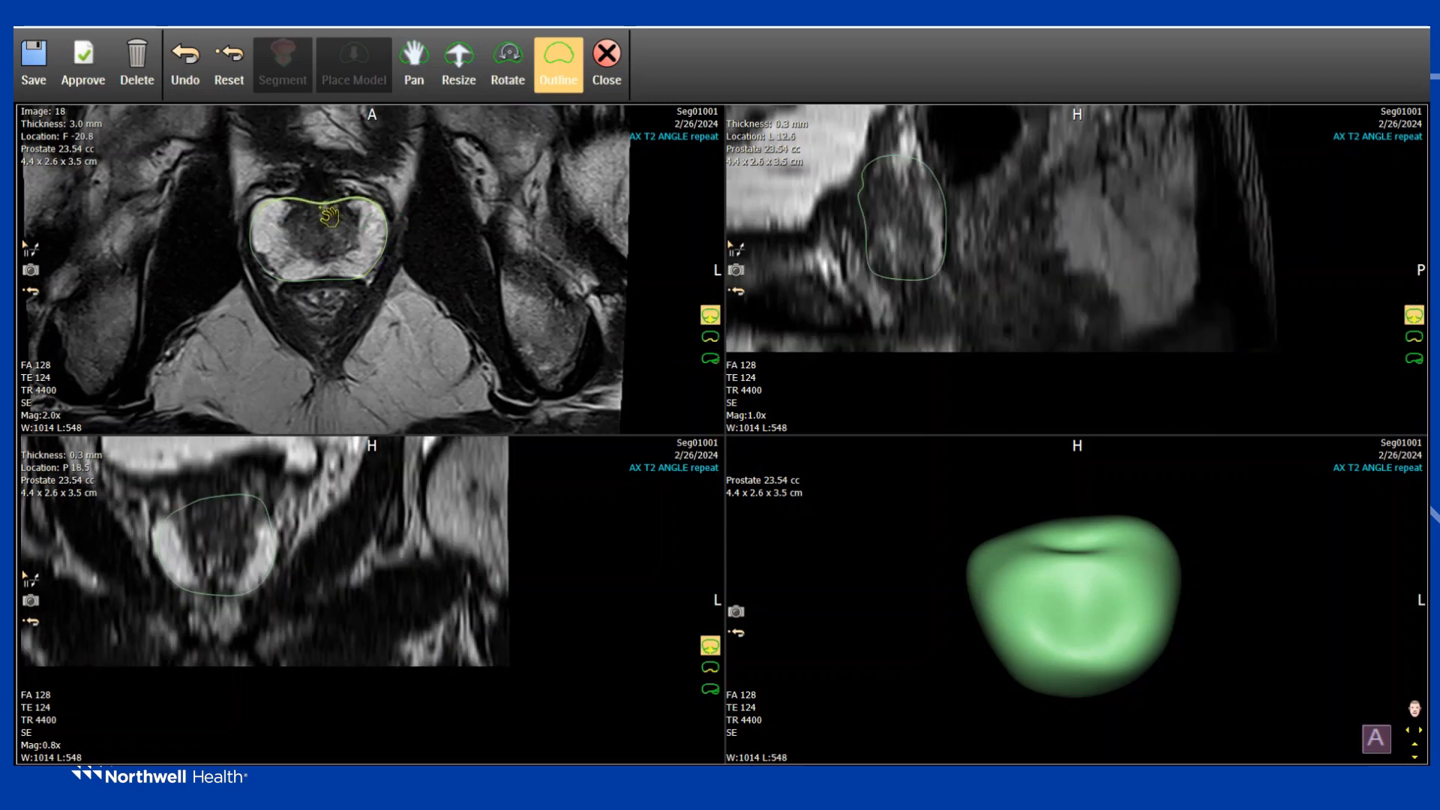
mouse_move(322, 206)
left_mouse_down()
mouse_move(317, 188)
mouse_move(256, 222)
left_mouse_up()
left_click_drag(366, 198, 334, 199)
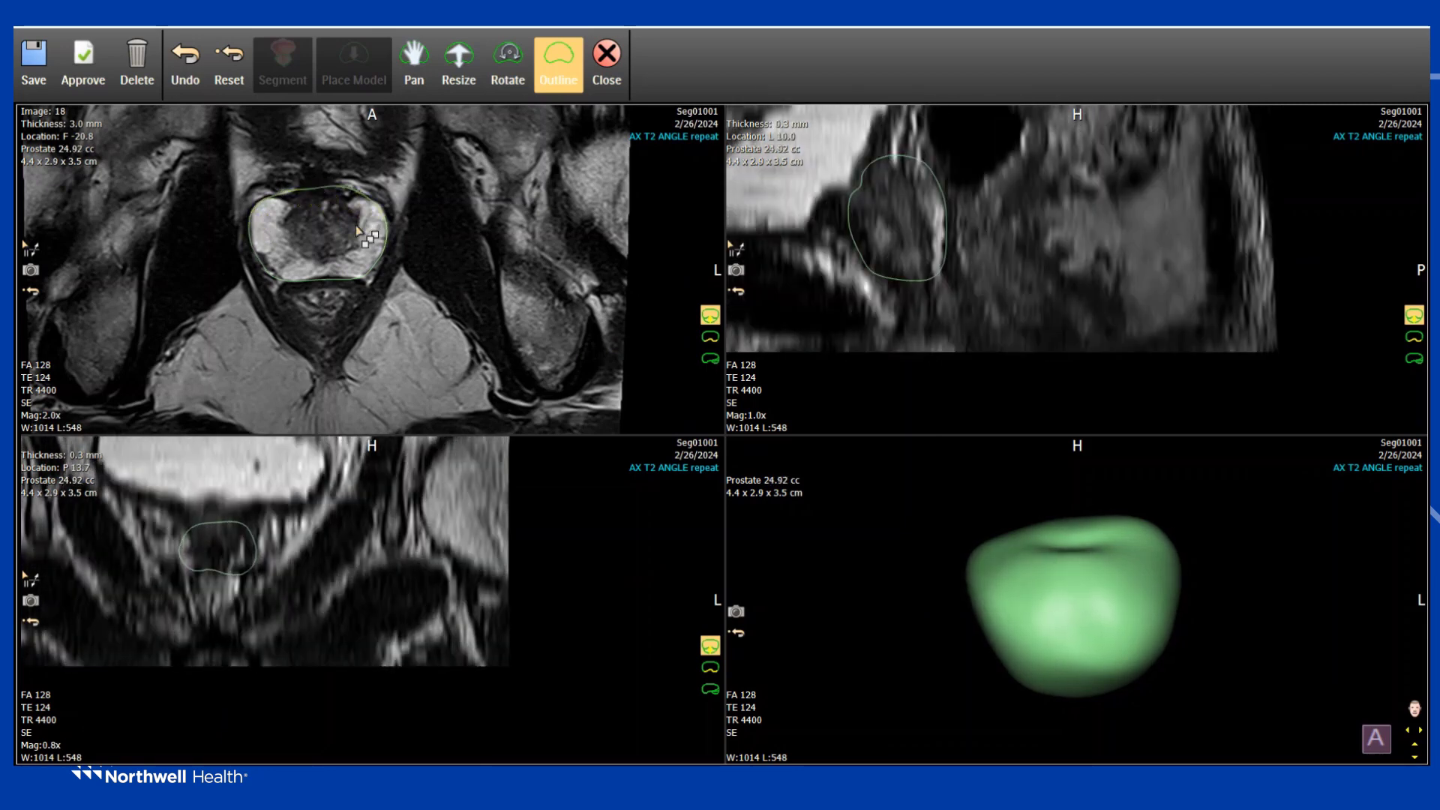
left_click_drag(322, 295, 339, 291)
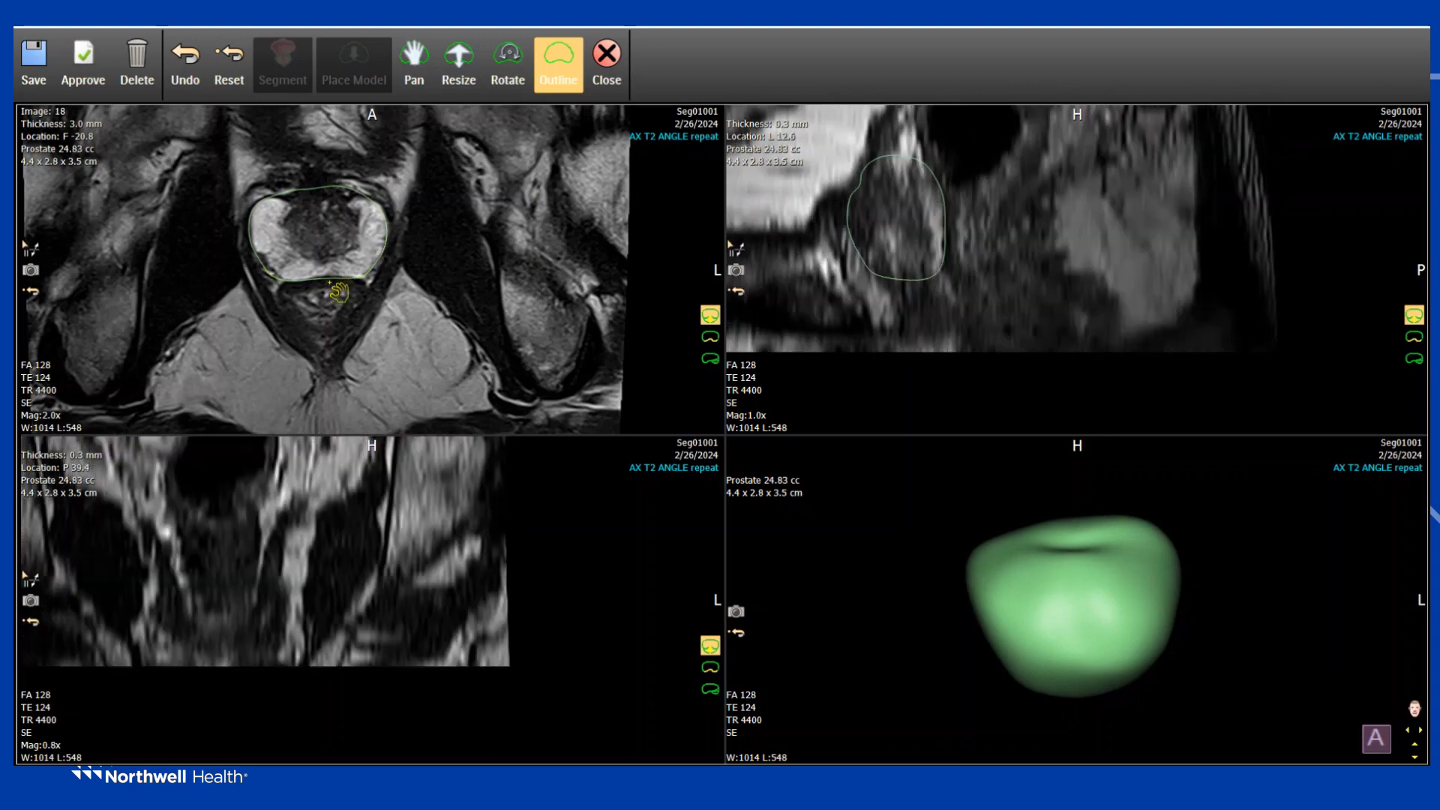
Adjust the prostate outline near the gland base on axial image 13.
scroll(368, 311, "up", 6)
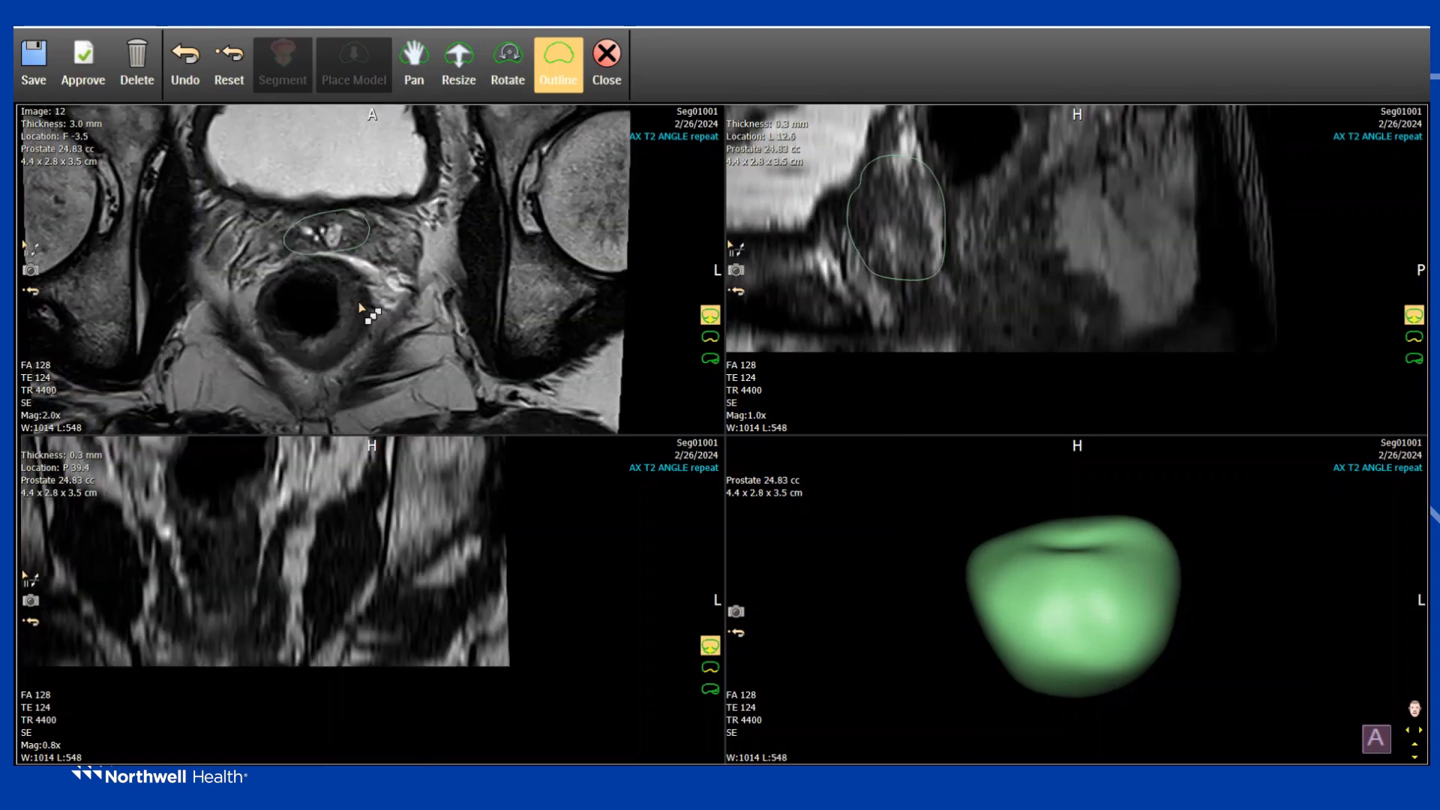
scroll(348, 284, "down", 1)
mouse_move(356, 288)
left_mouse_down()
mouse_move(340, 276)
mouse_move(381, 246)
mouse_move(361, 216)
mouse_move(331, 228)
left_mouse_up()
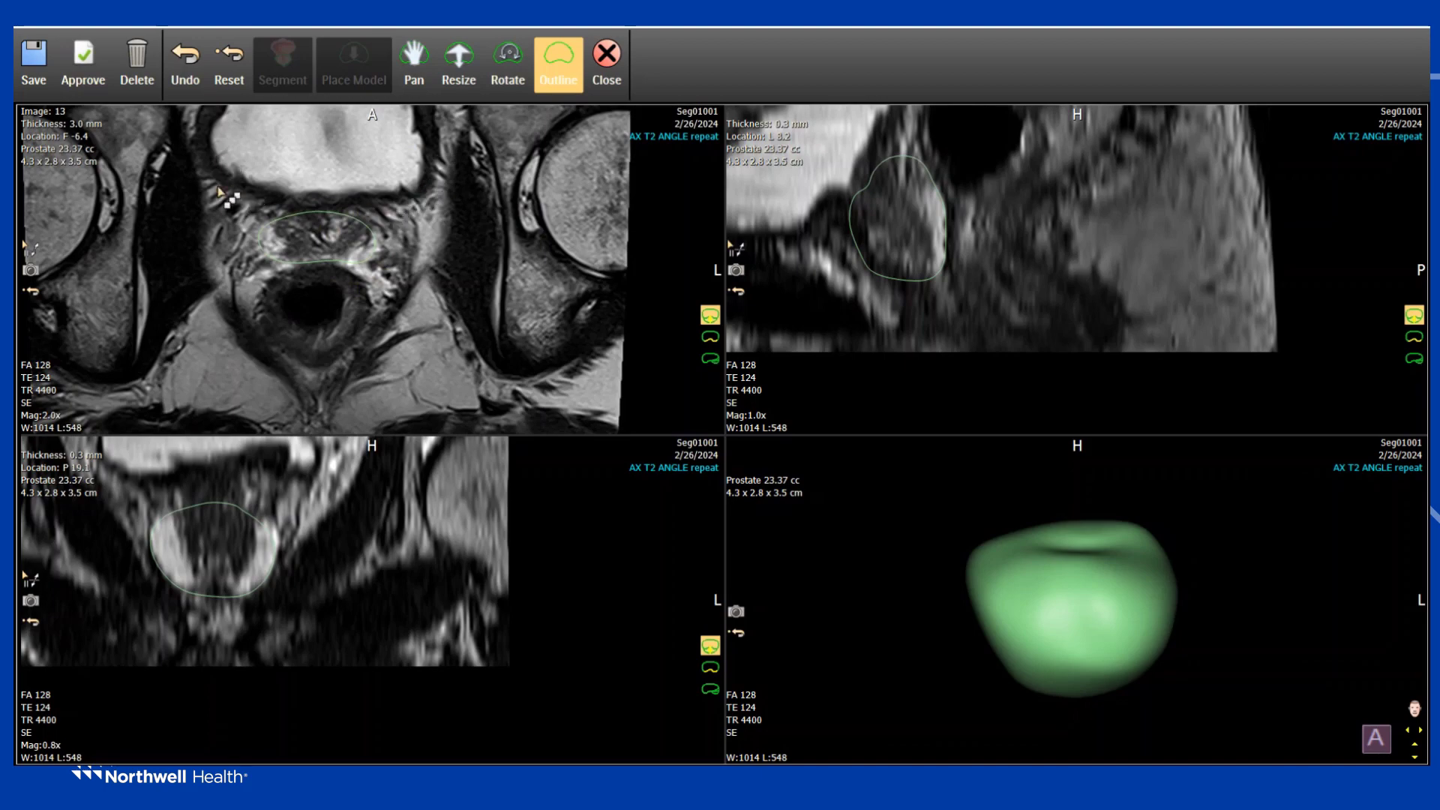
left_click(267, 240)
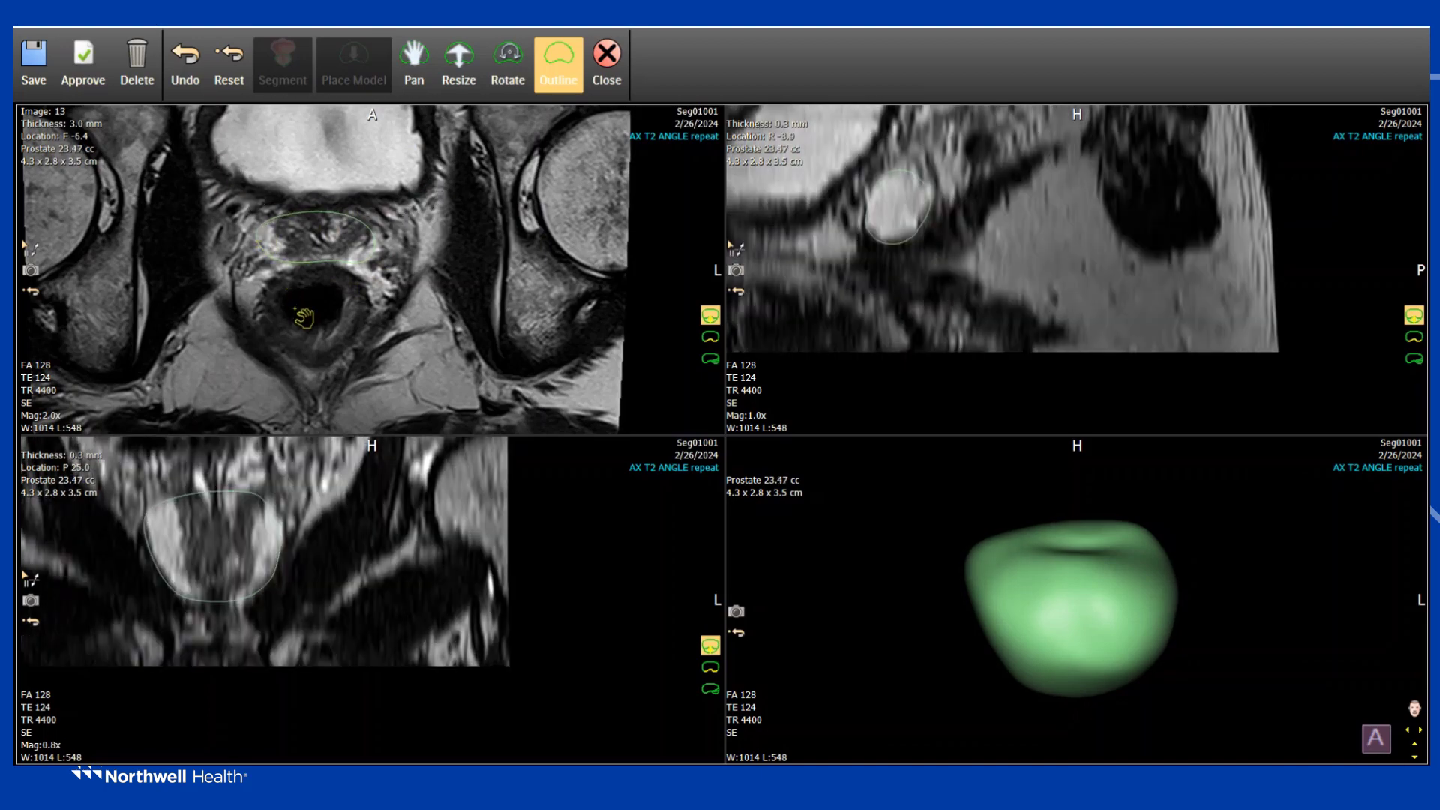
Pull the inferior border of the prostate outline down at the apex in the coronal view, extending the gland to about 3.8 cm.
scroll(298, 315, "down", 1)
scroll(297, 313, "down", 8)
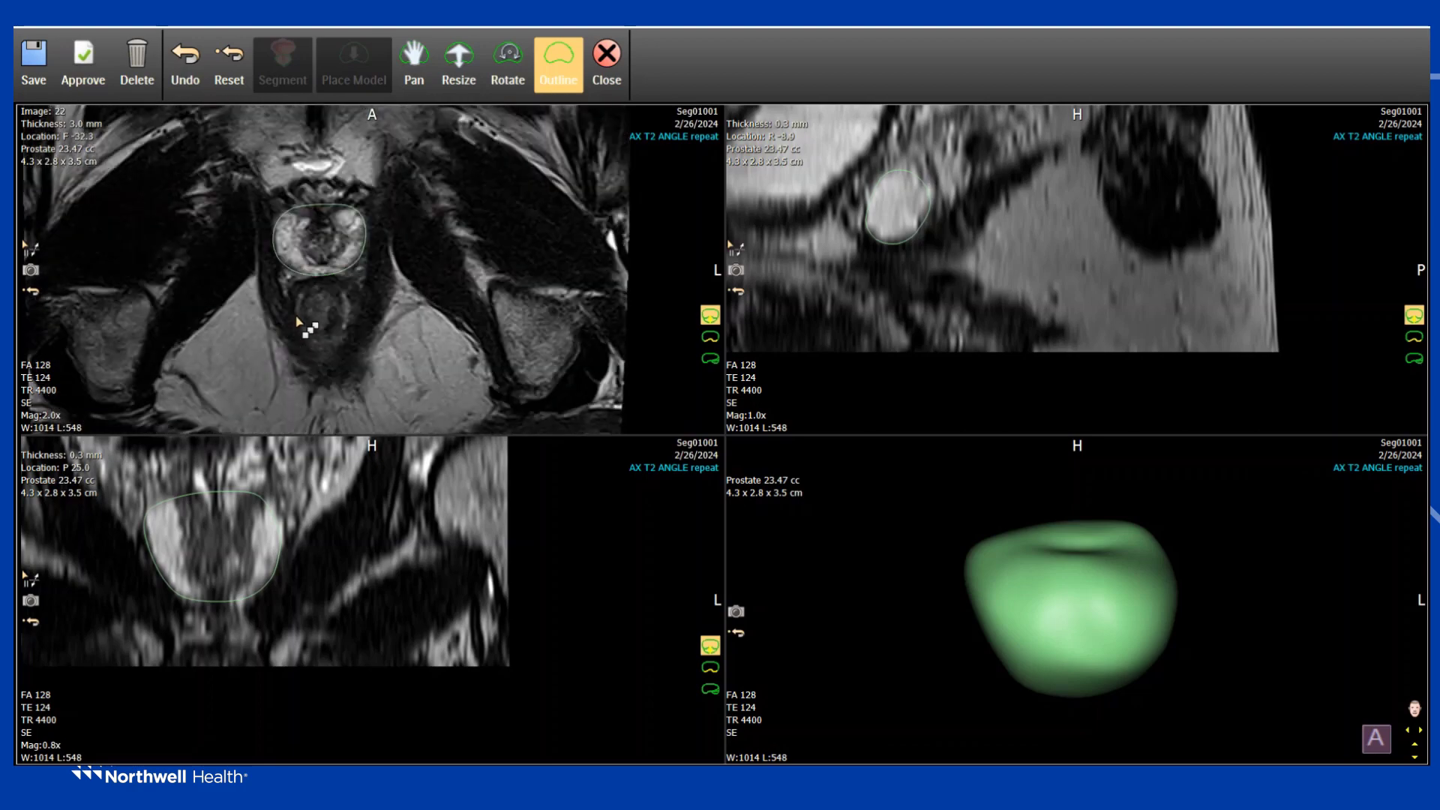
scroll(297, 321, "down", 2)
scroll(297, 321, "up", 2)
scroll(304, 323, "down", 1)
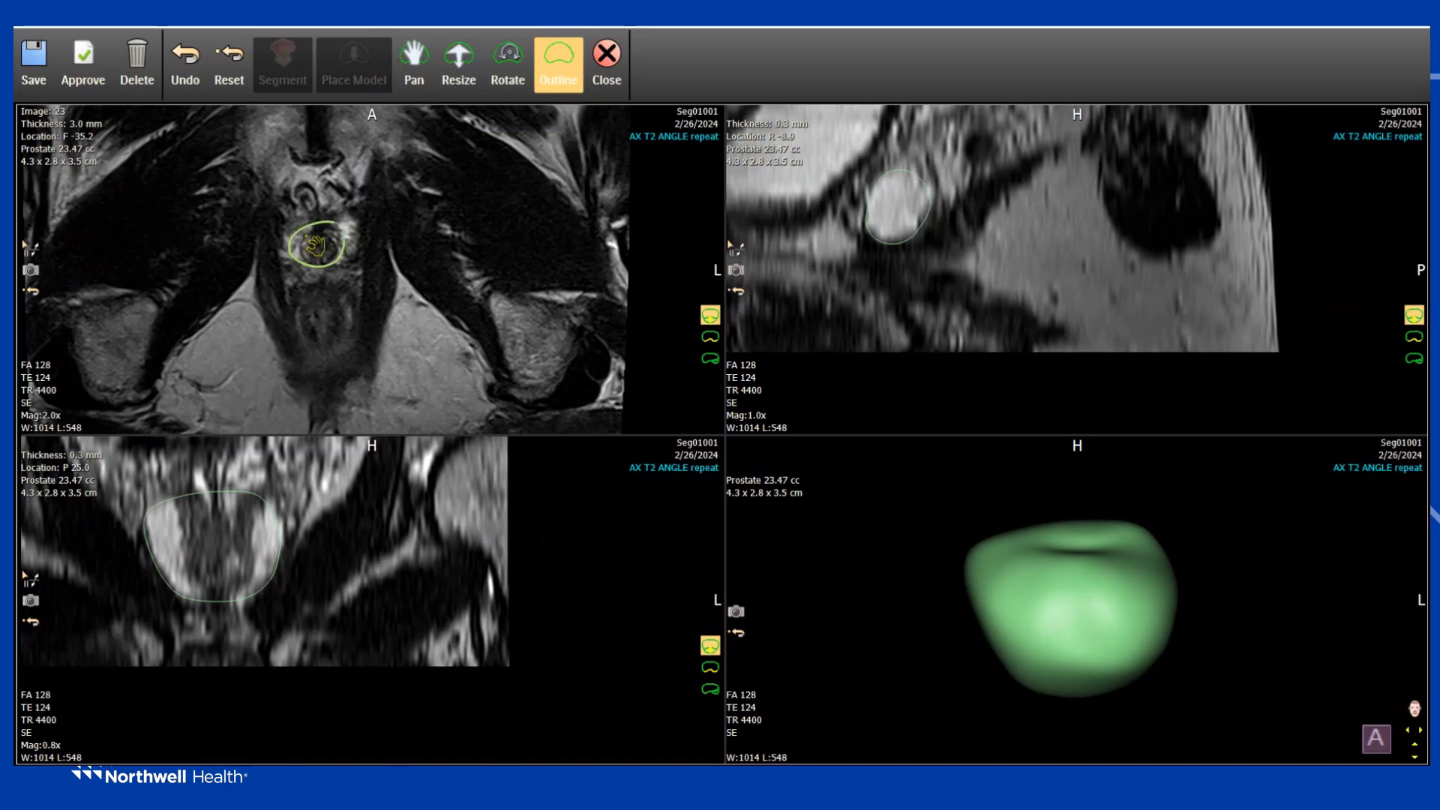
left_click(349, 249)
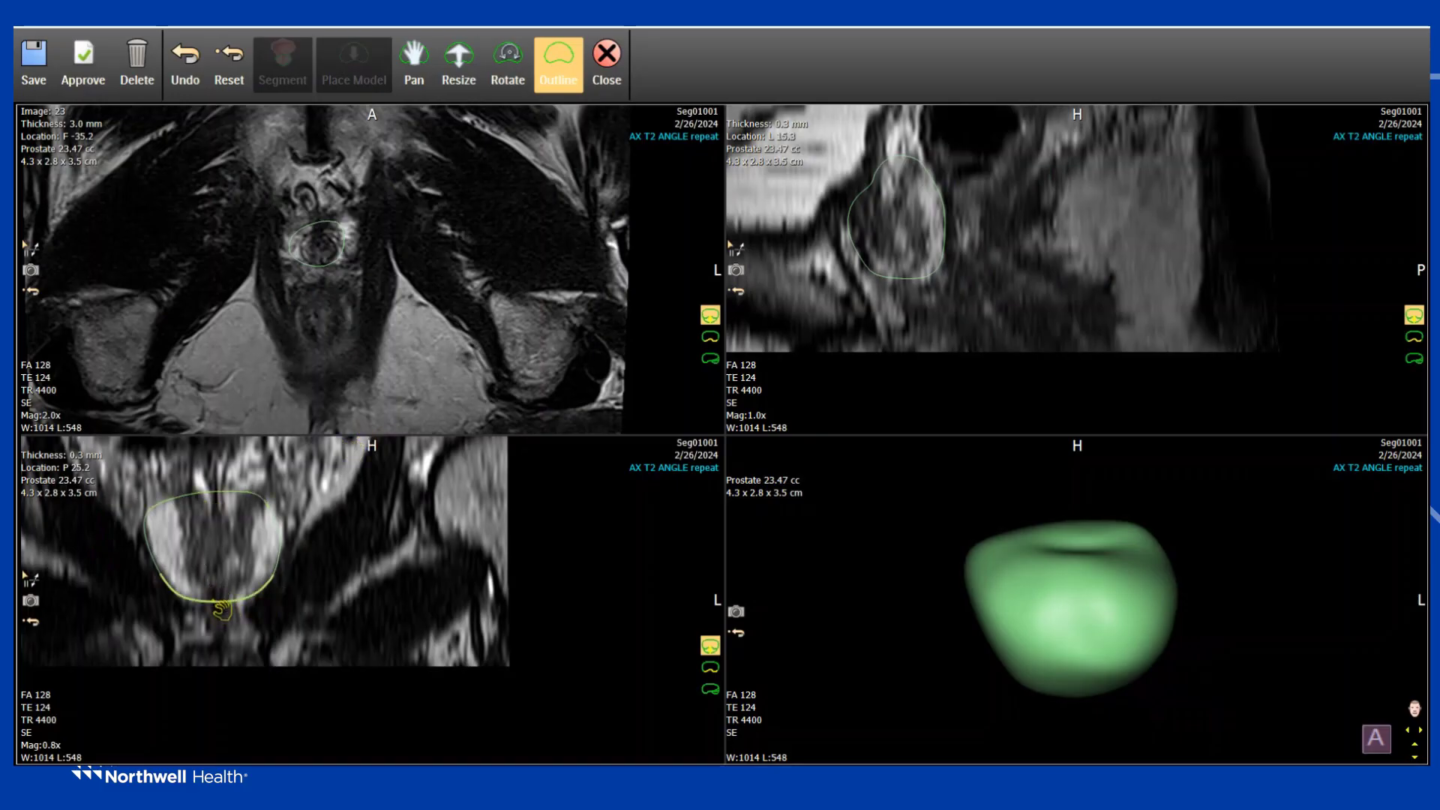
left_click_drag(213, 601, 213, 612)
Check the edited prostate outline on the axial slices between images 15 and 22.
scroll(486, 255, "up", 2)
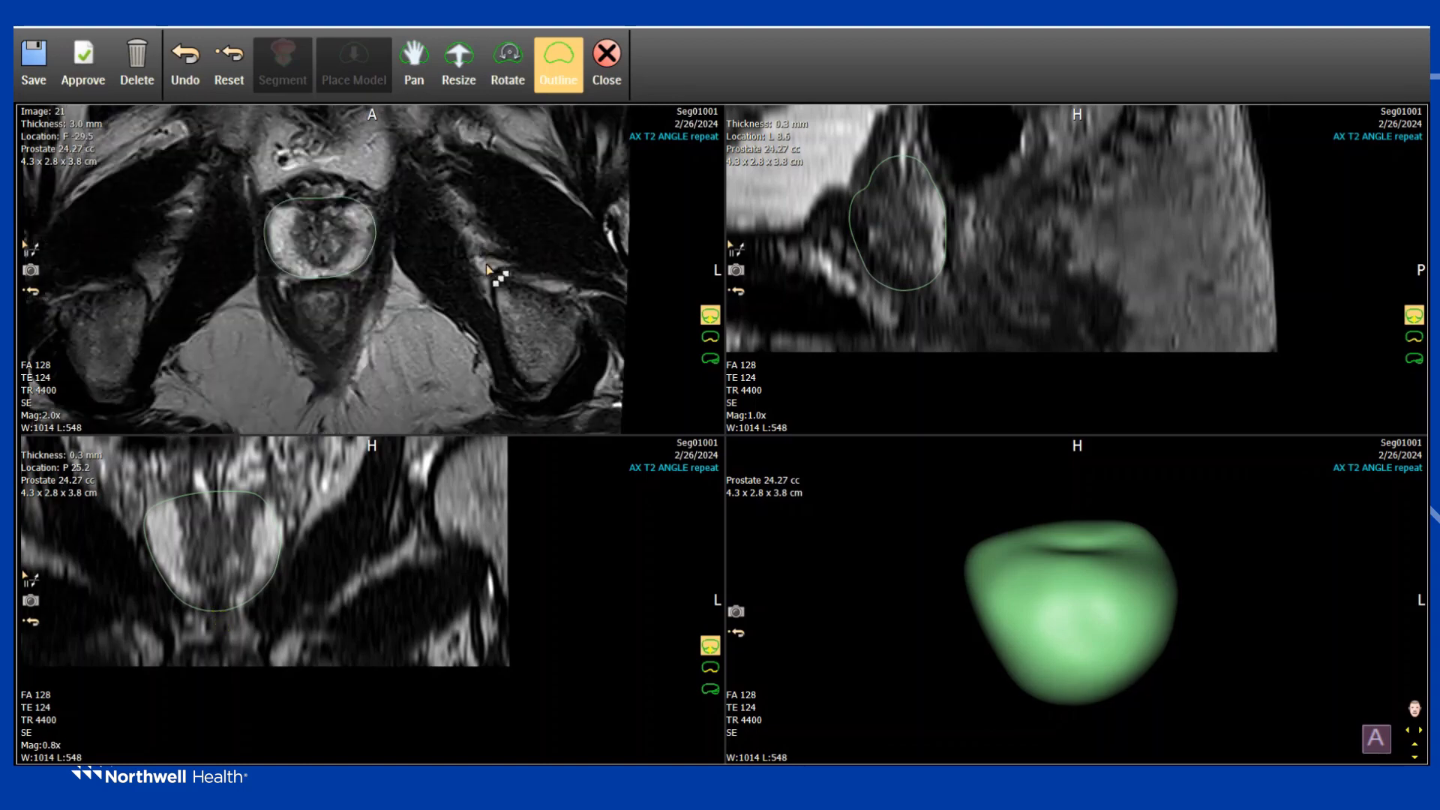
scroll(486, 273, "up", 6)
scroll(237, 637, "up", 6)
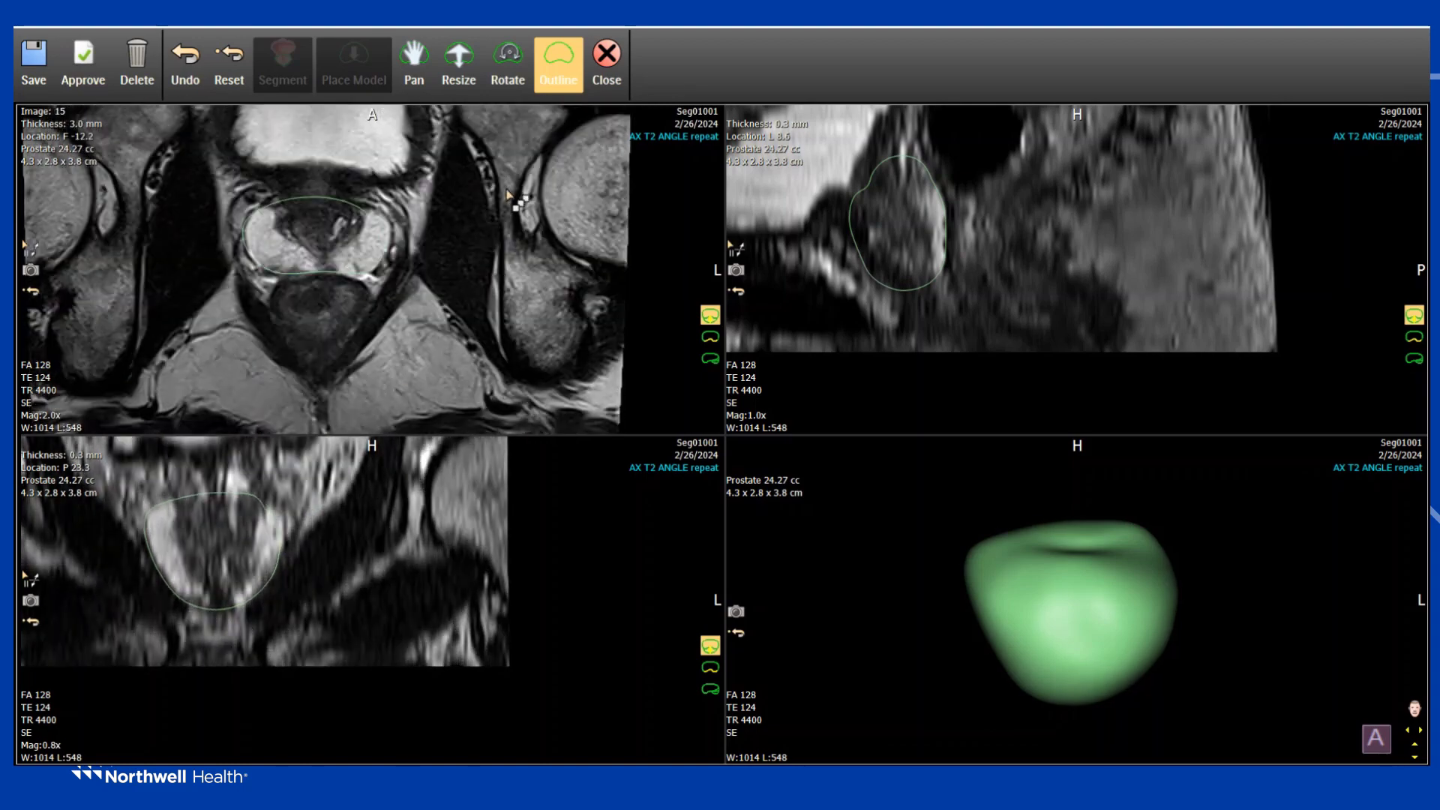
scroll(511, 199, "down", 7)
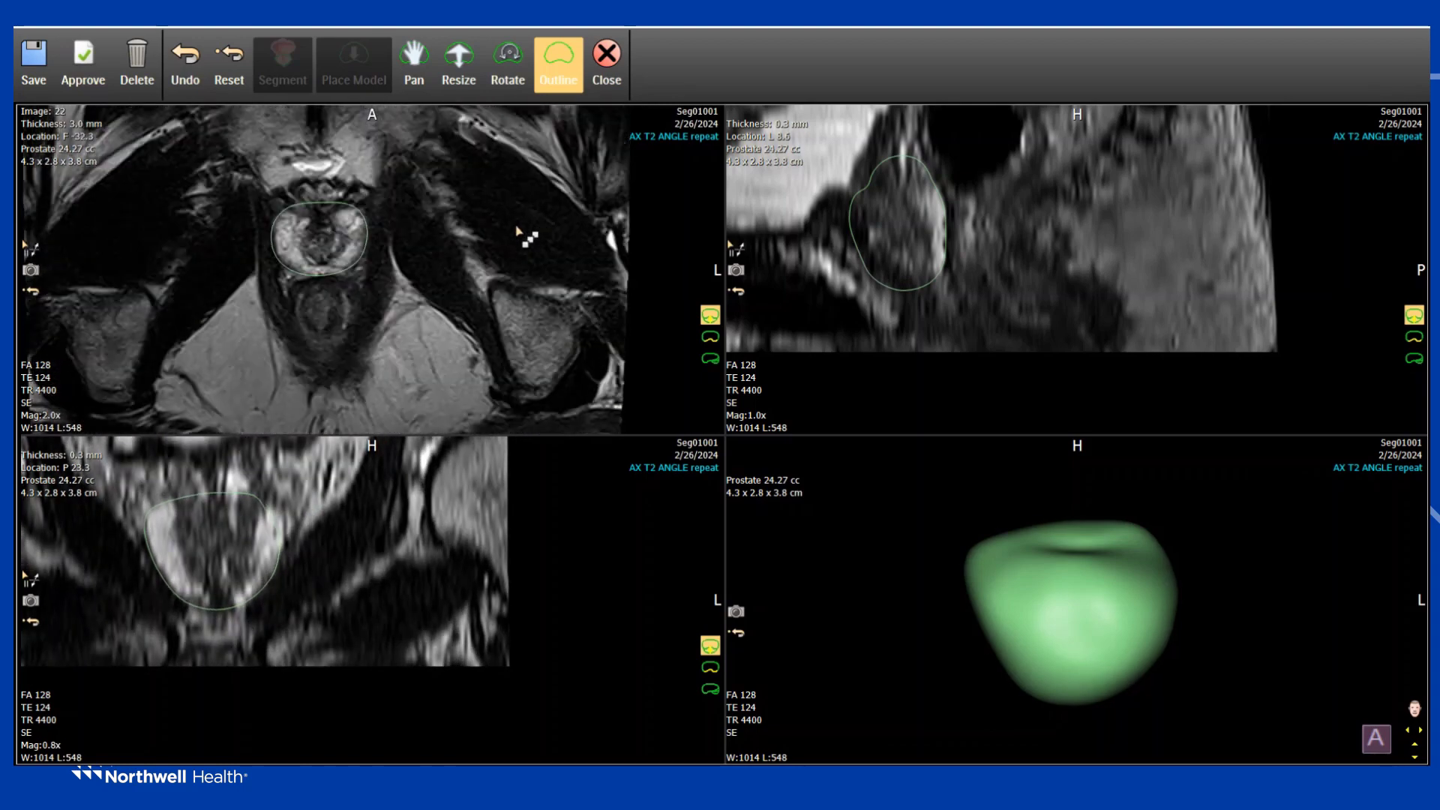
scroll(518, 235, "up", 2)
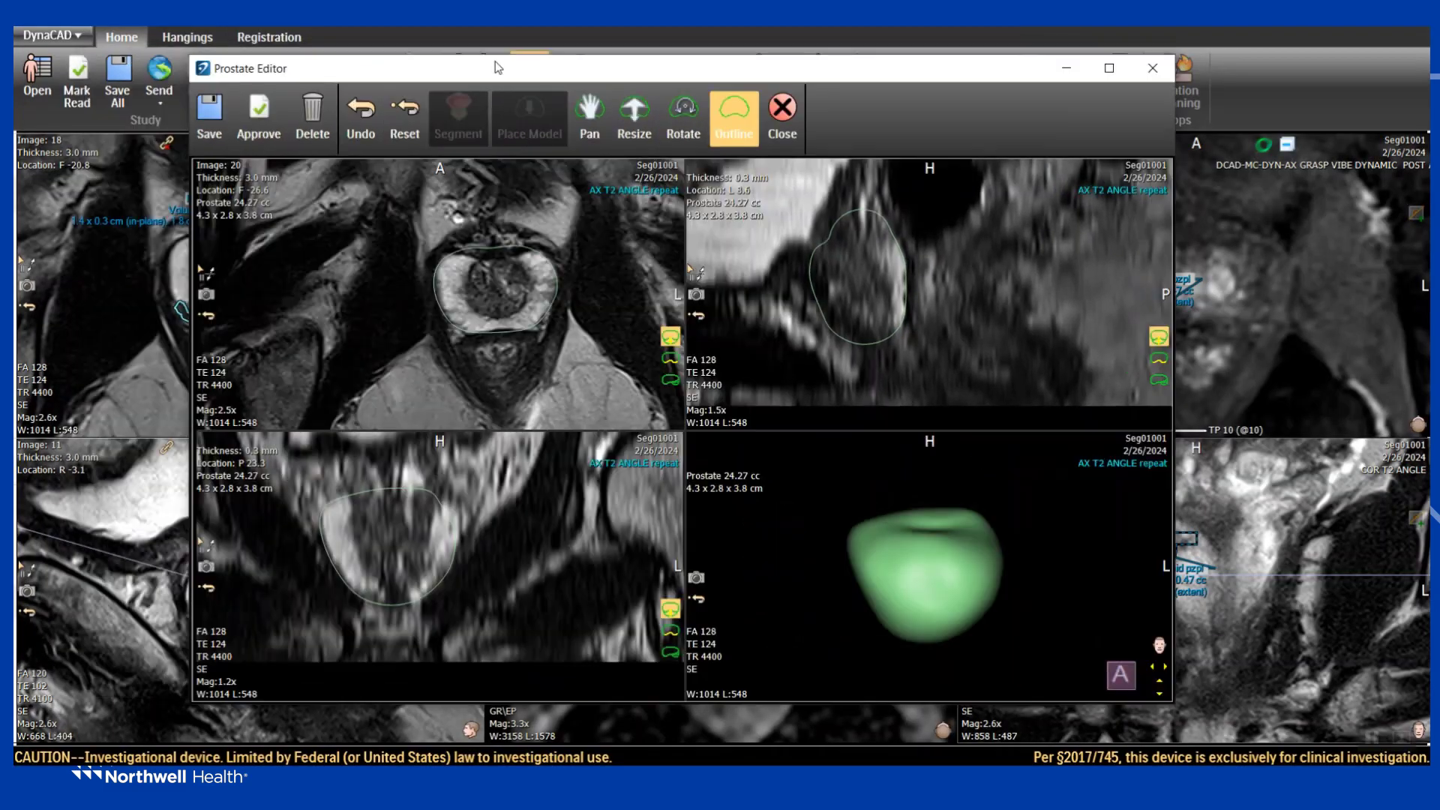
Turn on Correlate in the main axial T2 view, moving the Prostate Editor aside and back so the coronal T2 view is uncovered.
left_click_drag(454, 68, 816, 71)
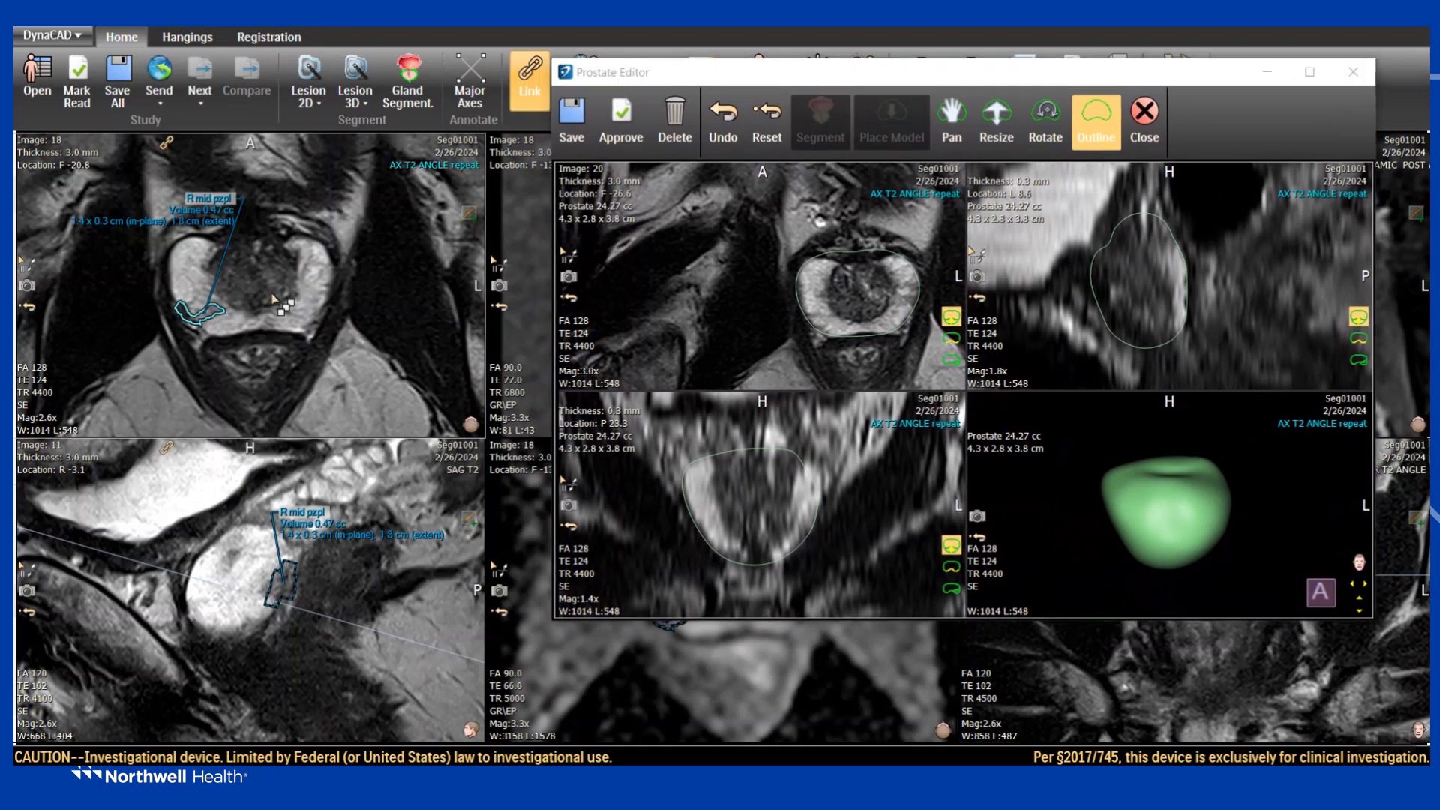
right_click(304, 260)
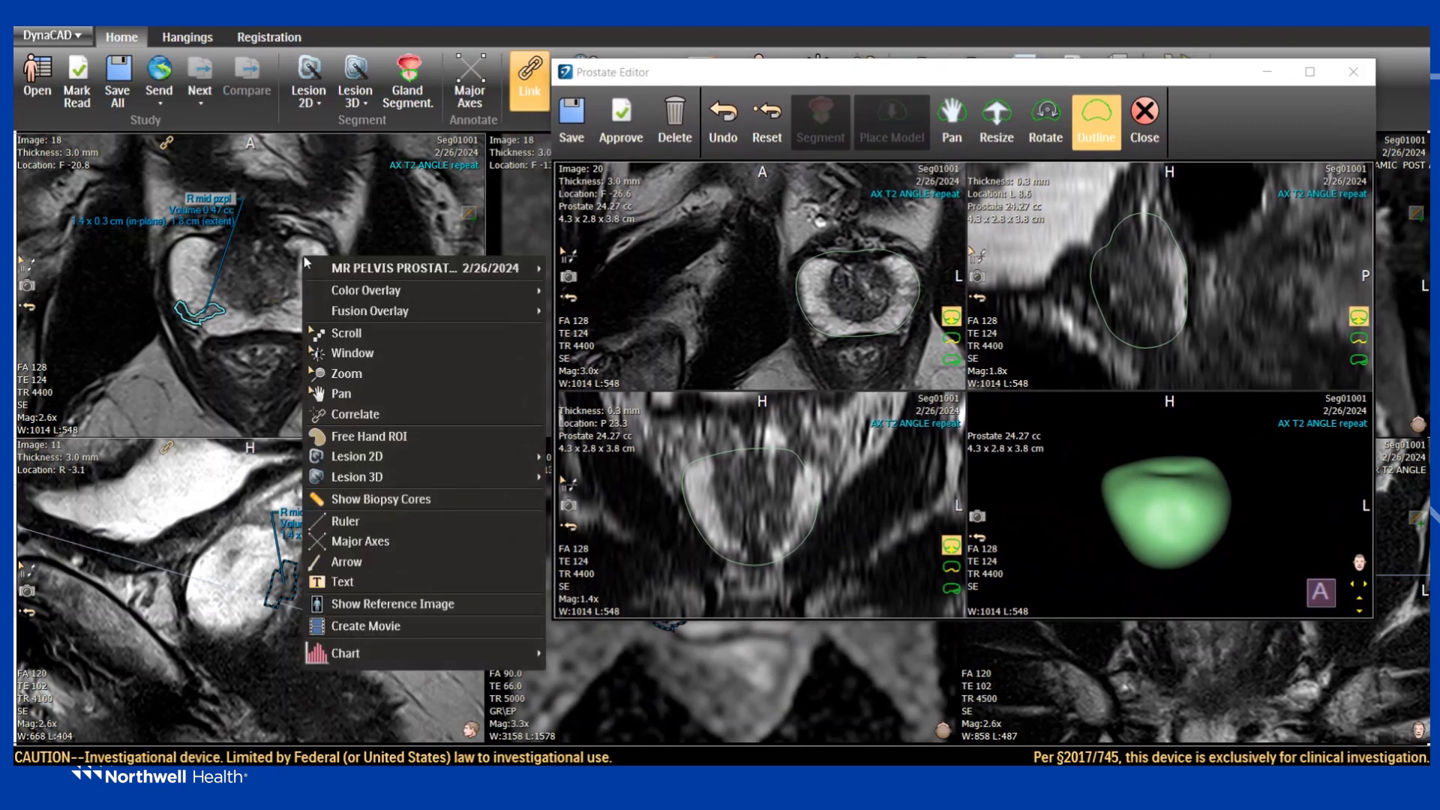
left_click(428, 414)
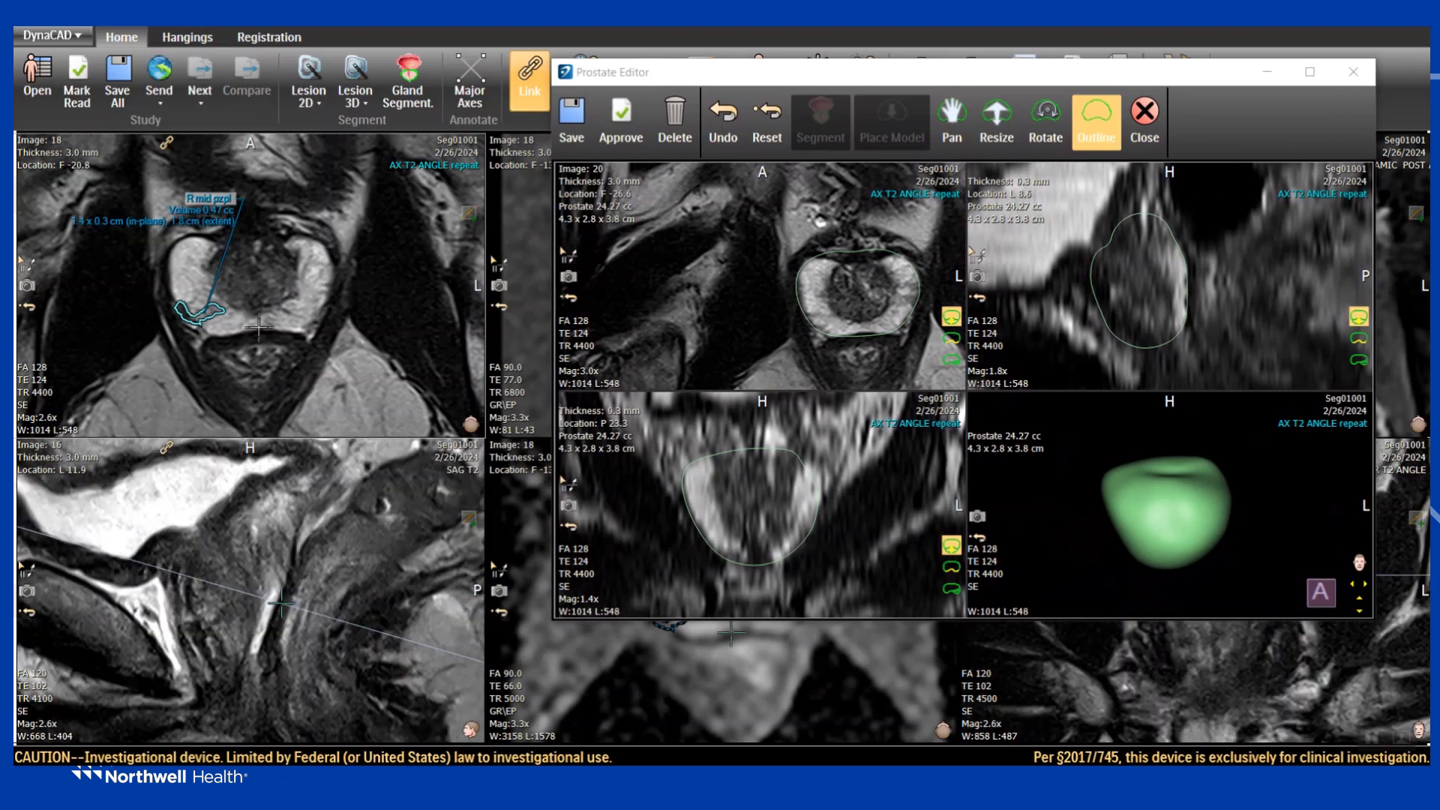
left_click_drag(904, 79, 542, 88)
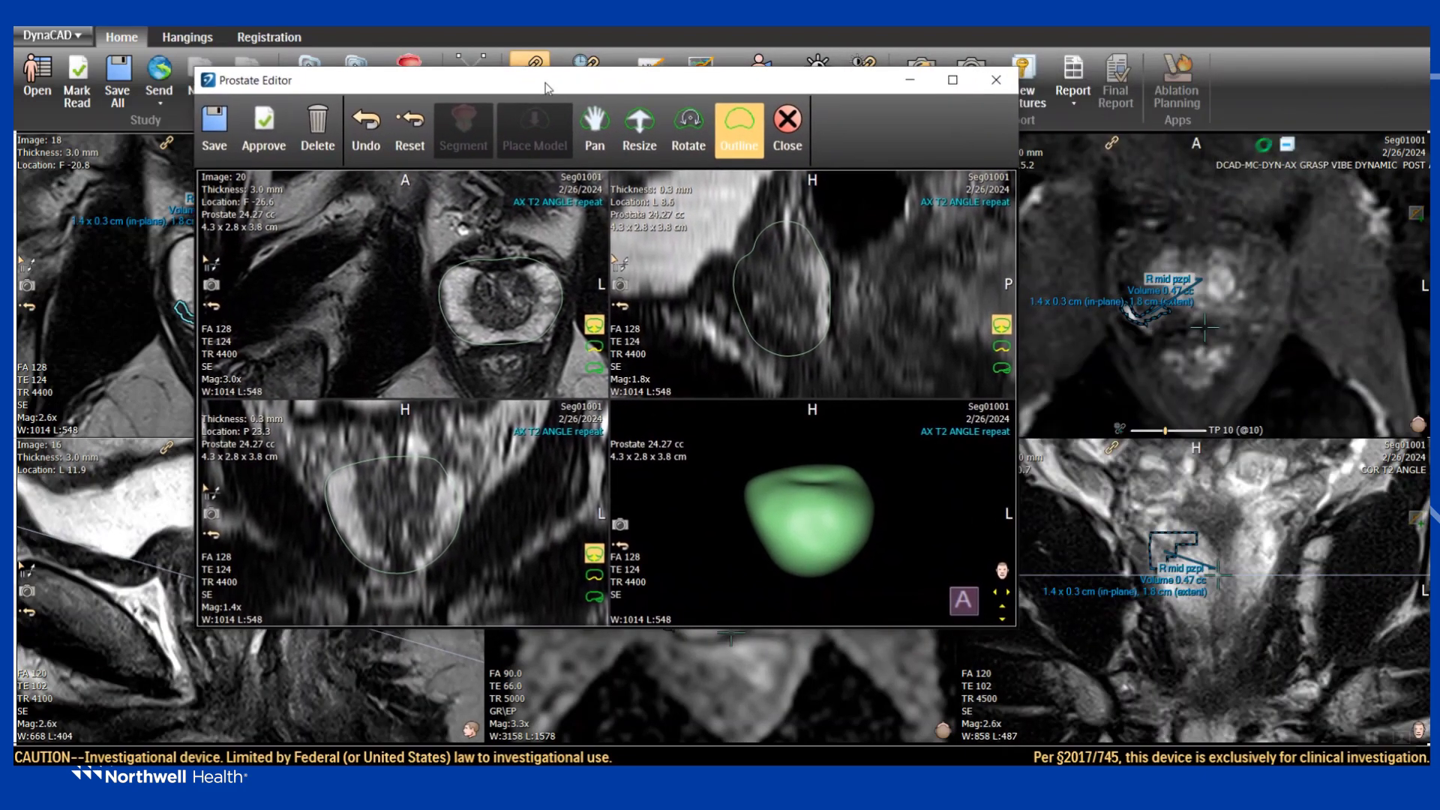
Pull the patient's left lateral border of the prostate outline inward on axial image 22.
scroll(540, 311, "down", 2)
left_click_drag(561, 312, 545, 312)
Compare the prostate apex on axial images 22 and 24 with the coronal T2 view using correlated points.
left_click(1249, 617)
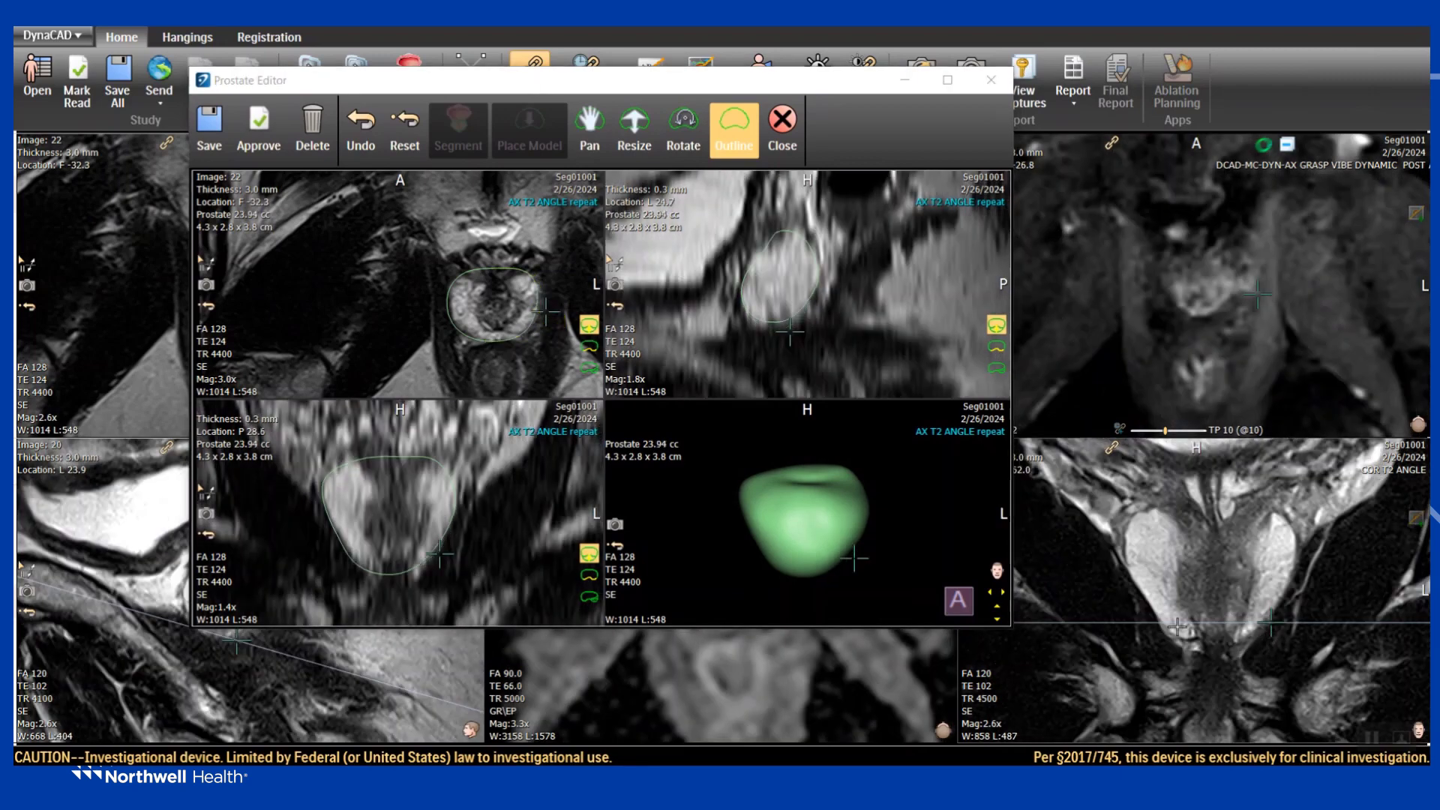
left_click(624, 388)
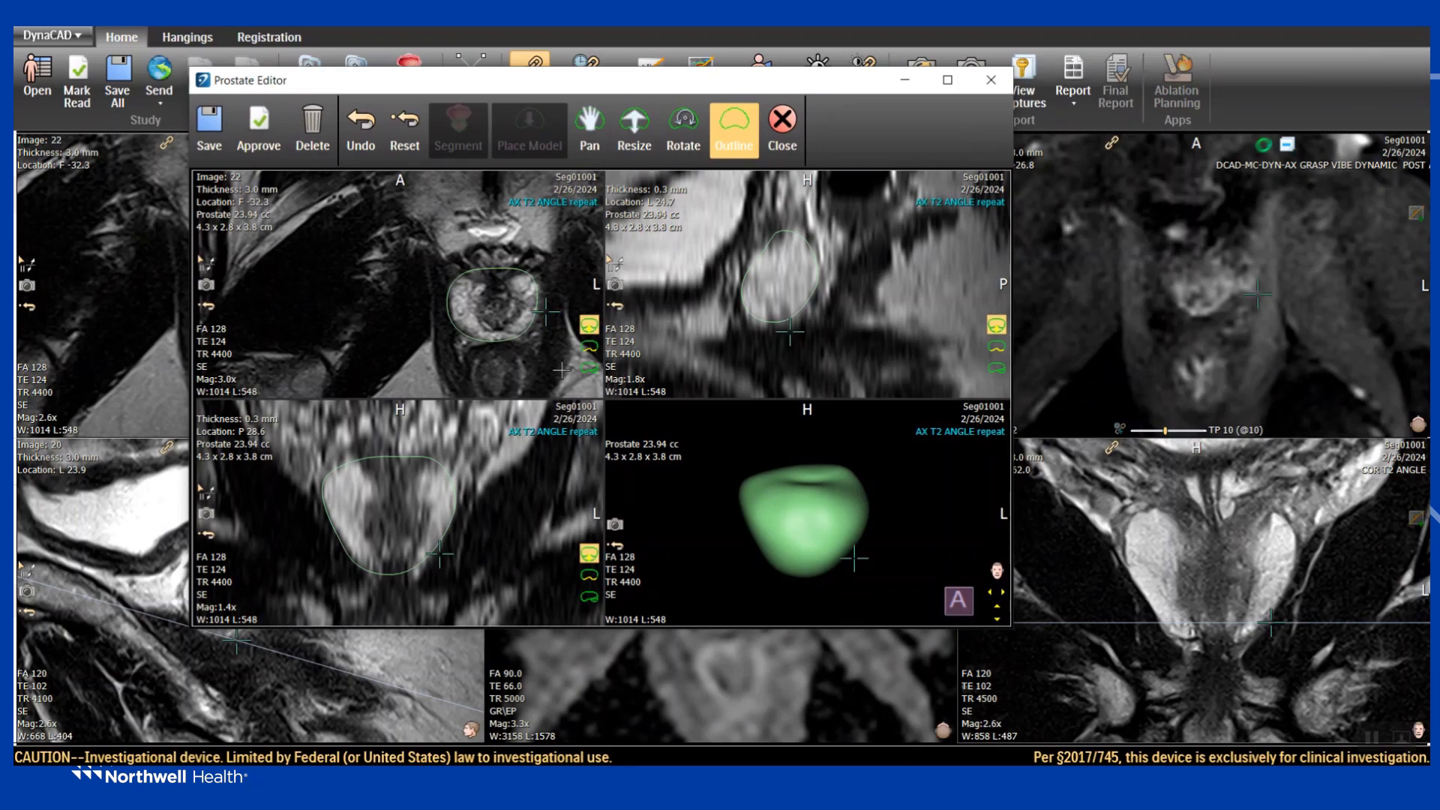
left_click(1086, 674)
left_click(616, 444)
scroll(541, 316, "down", 2)
left_click(521, 317)
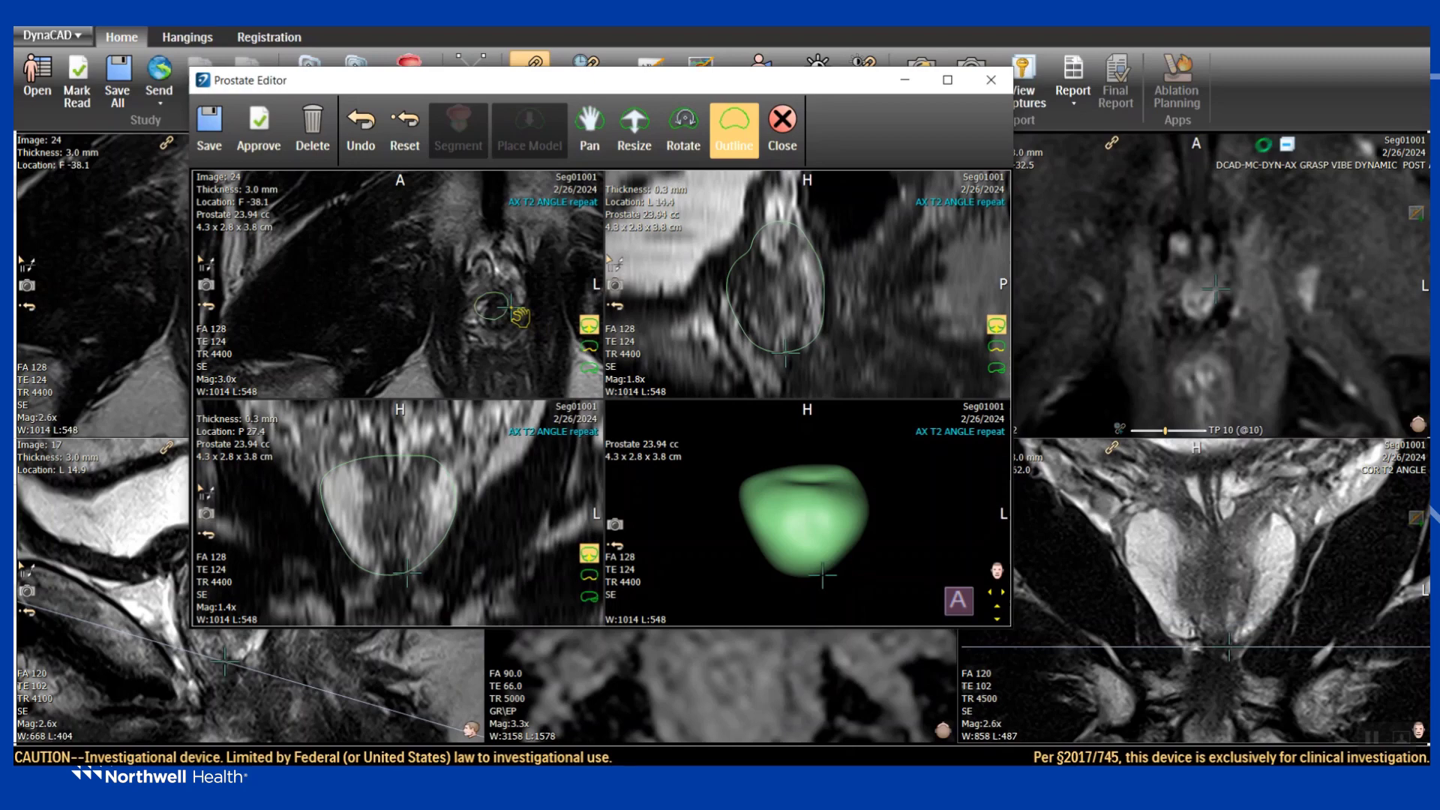
left_click(1352, 657)
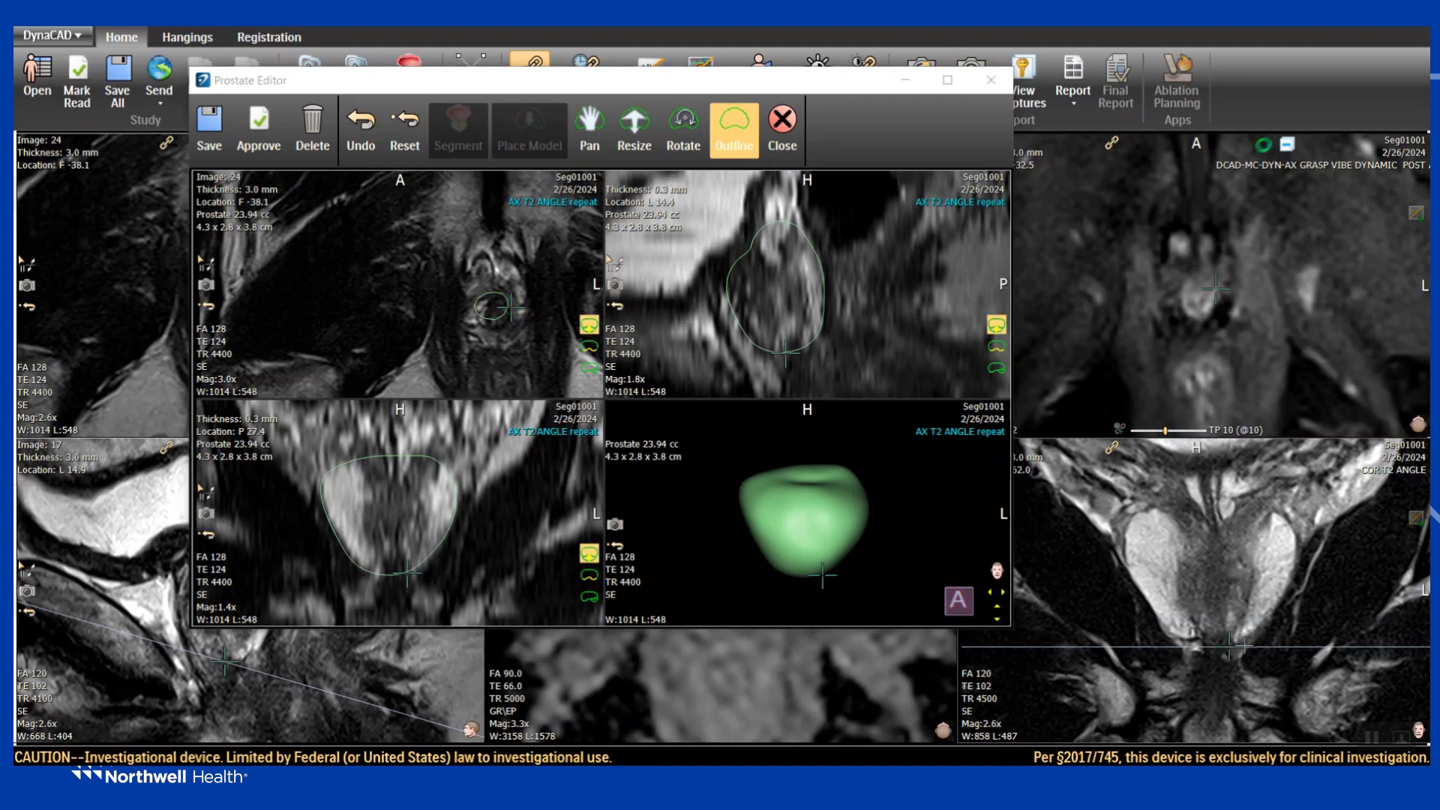
Extend the apex outline at the patient's left and posterior borders on axial image 23, and adjust its posterior edge in the sagittal view.
scroll(517, 370, "up", 1)
left_click_drag(520, 319, 534, 323)
left_click(1232, 687)
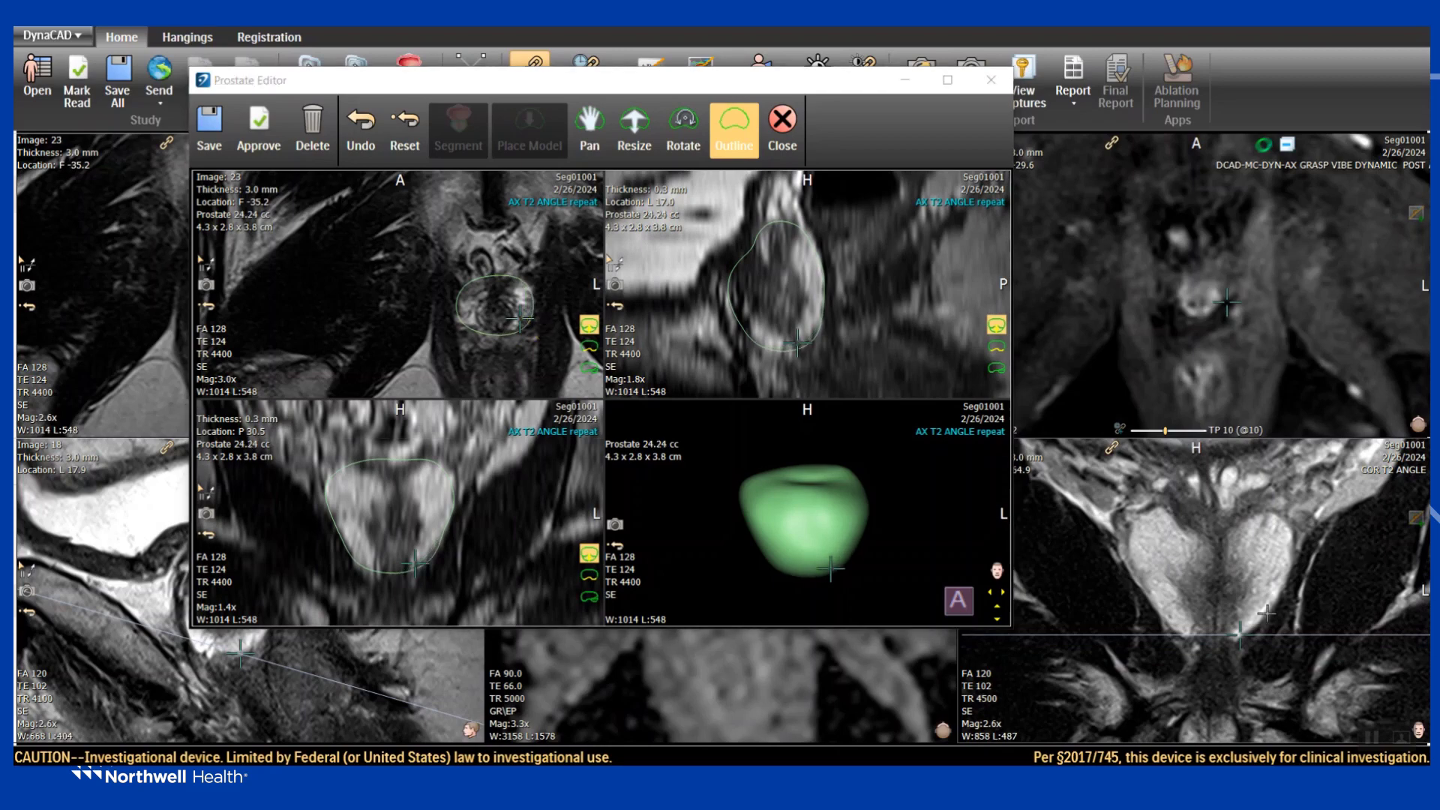
left_click(706, 483)
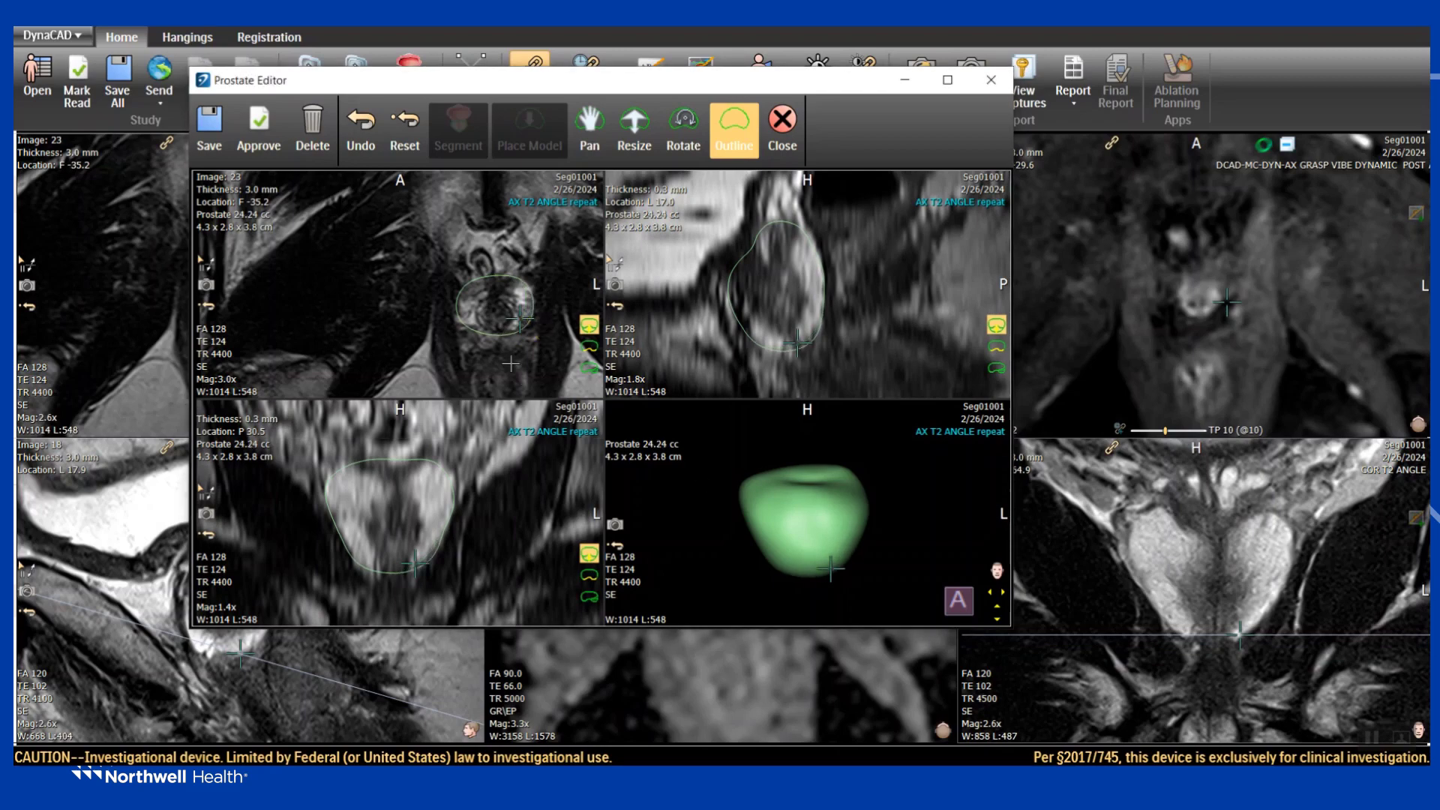
left_click_drag(494, 336, 494, 341)
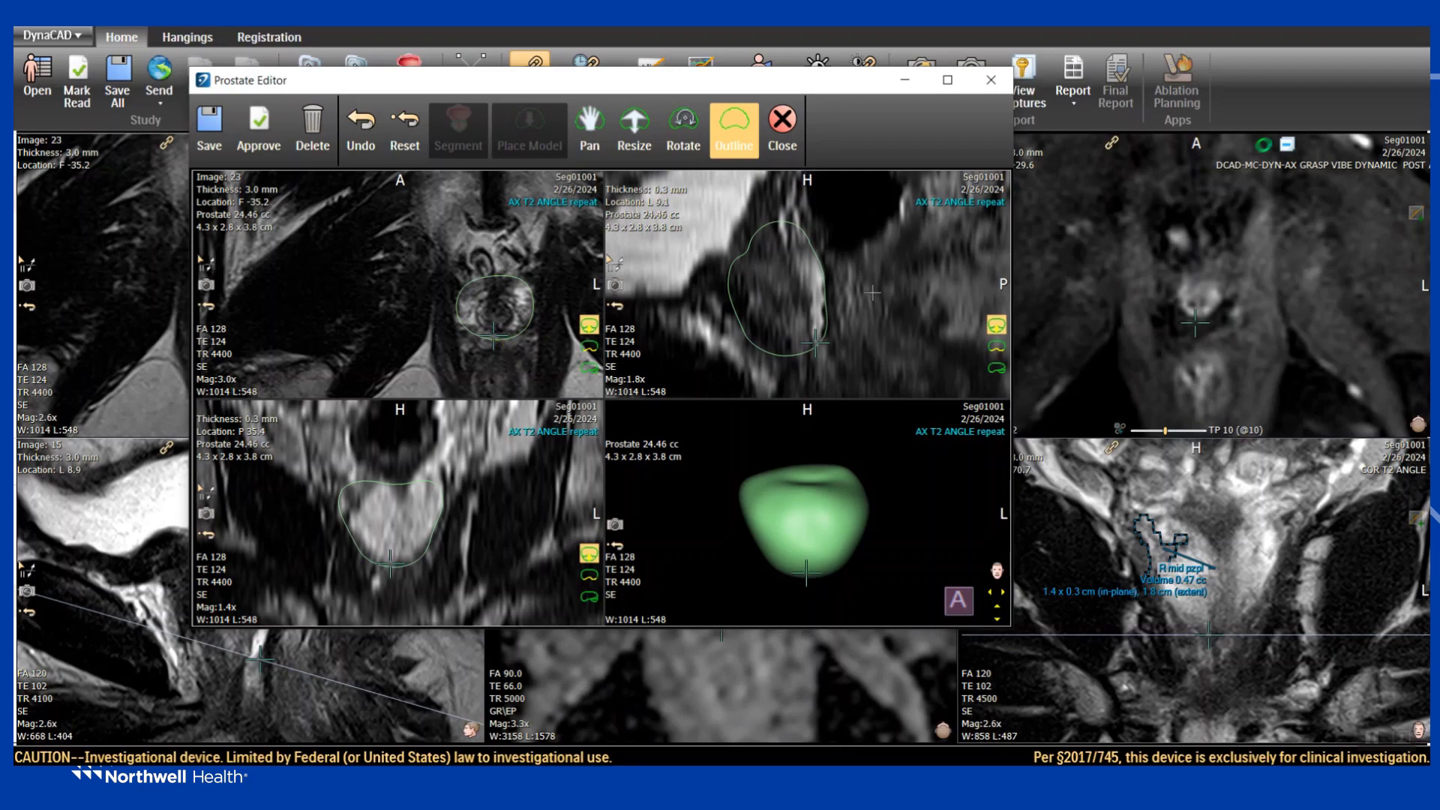
left_click_drag(823, 350, 833, 330)
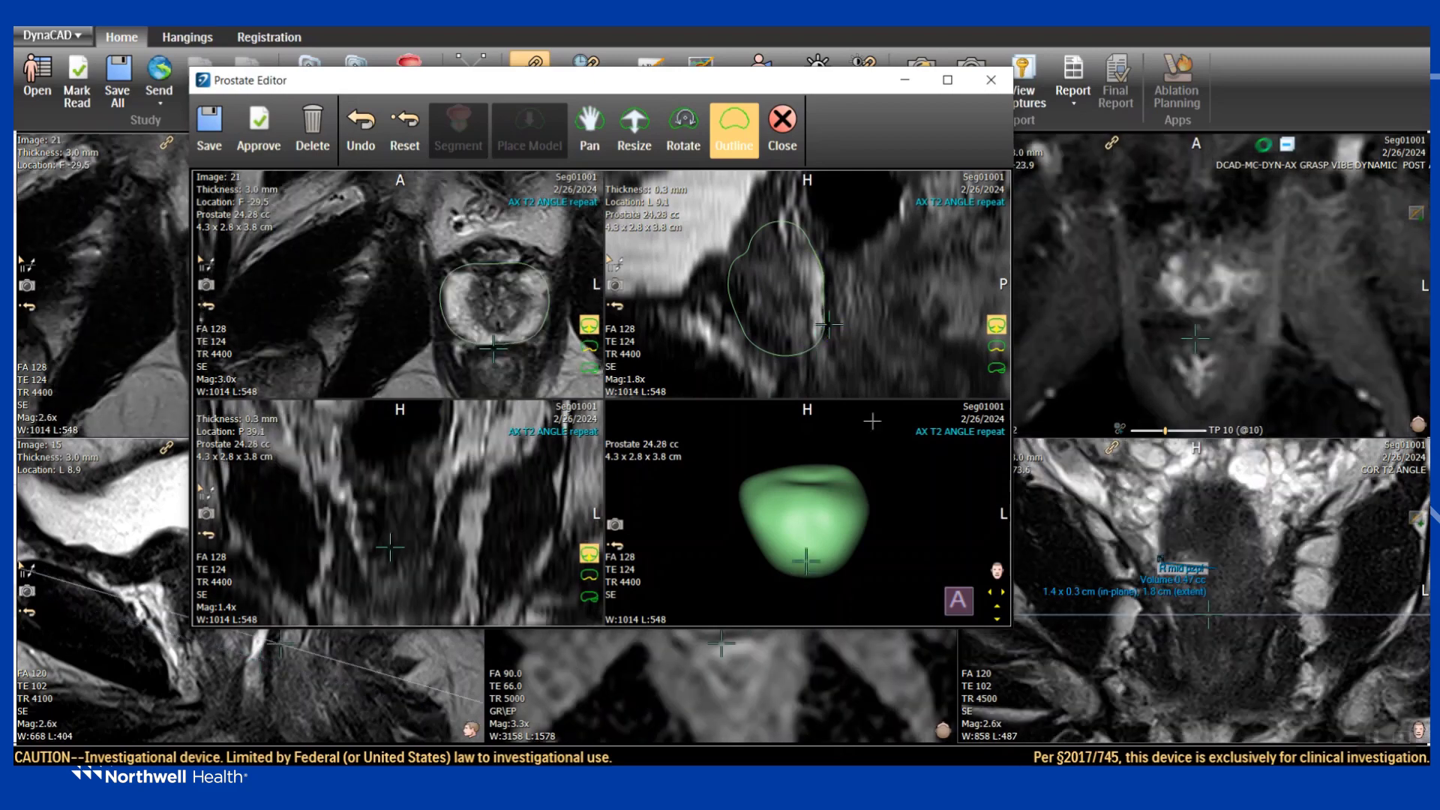
Move the Prostate Editor and the R mid pzpl label aside and correlate the anterior gland on axial image 15 with the main axial T2 view.
scroll(409, 304, "up", 3)
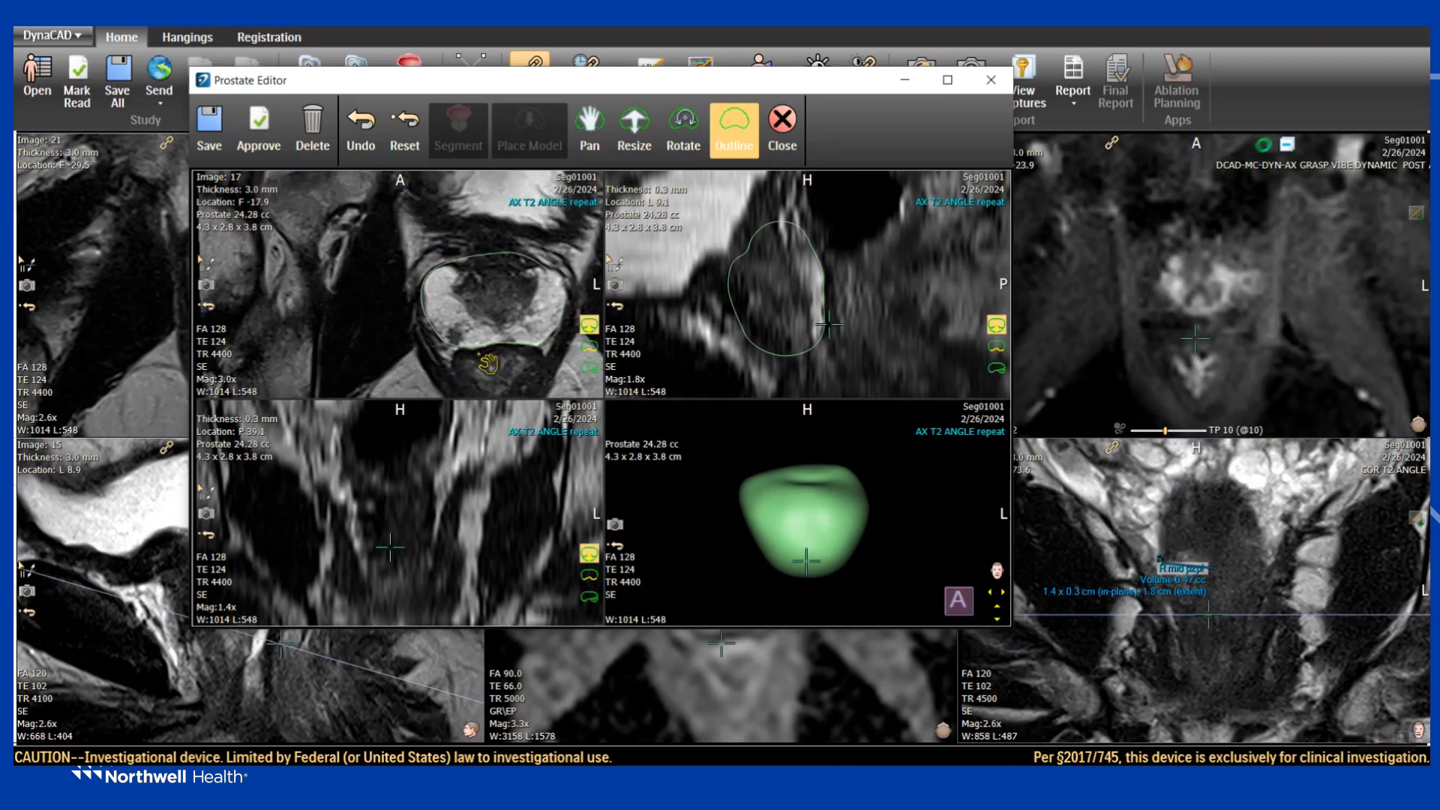
left_click_drag(441, 85, 748, 143)
scroll(705, 345, "up", 3)
scroll(821, 346, "up", 2)
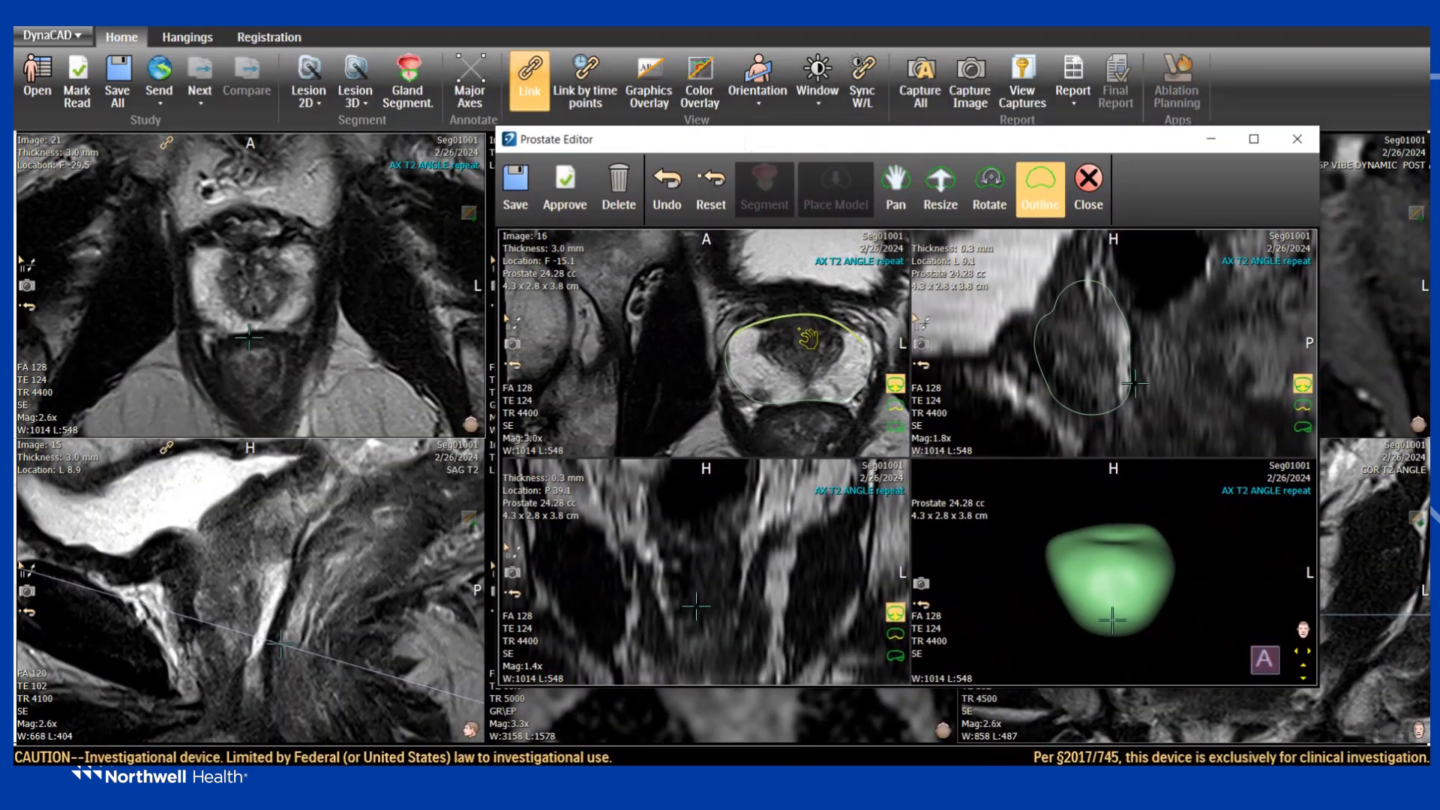
scroll(808, 334, "down", 1)
left_click(804, 330)
left_click(796, 299)
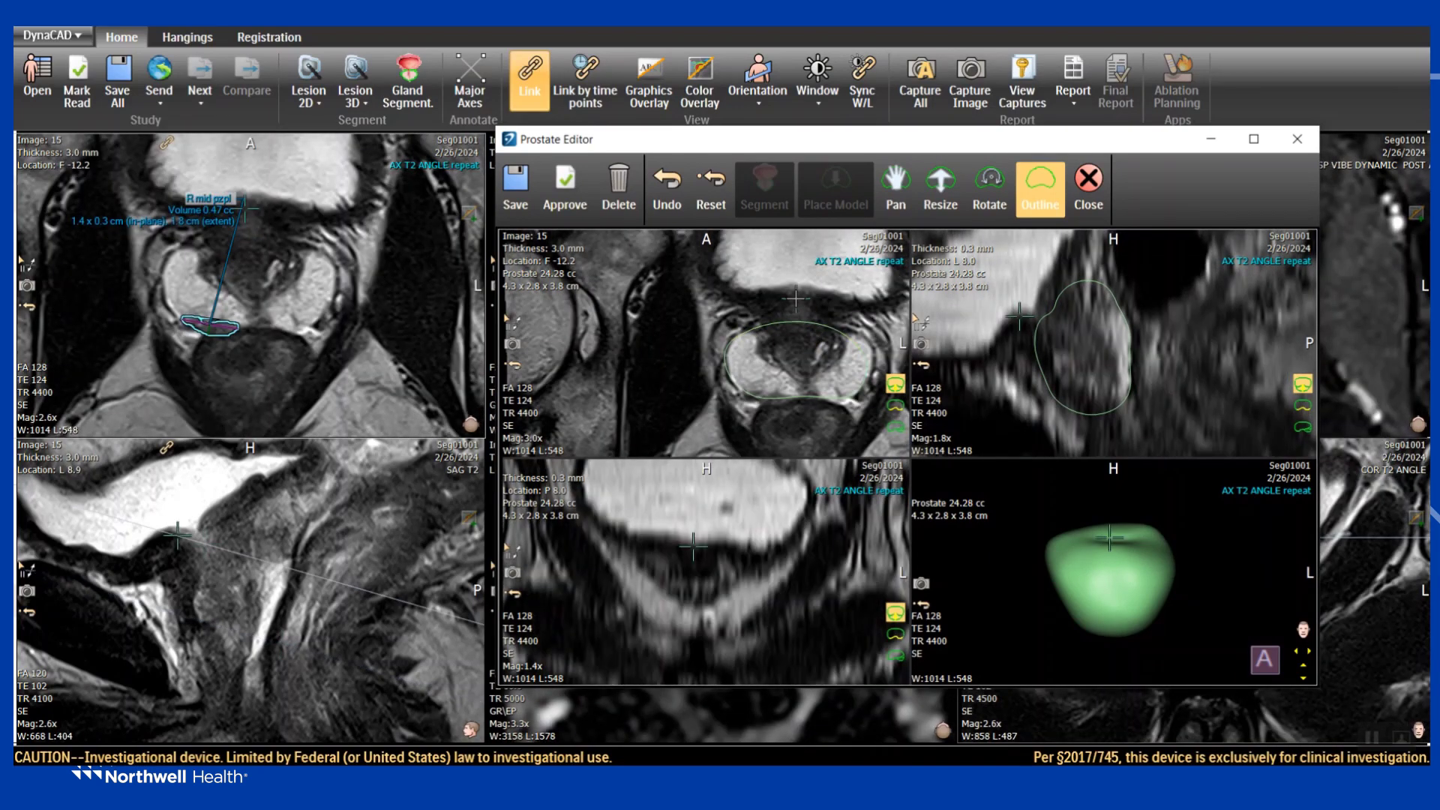
left_click_drag(216, 200, 173, 236)
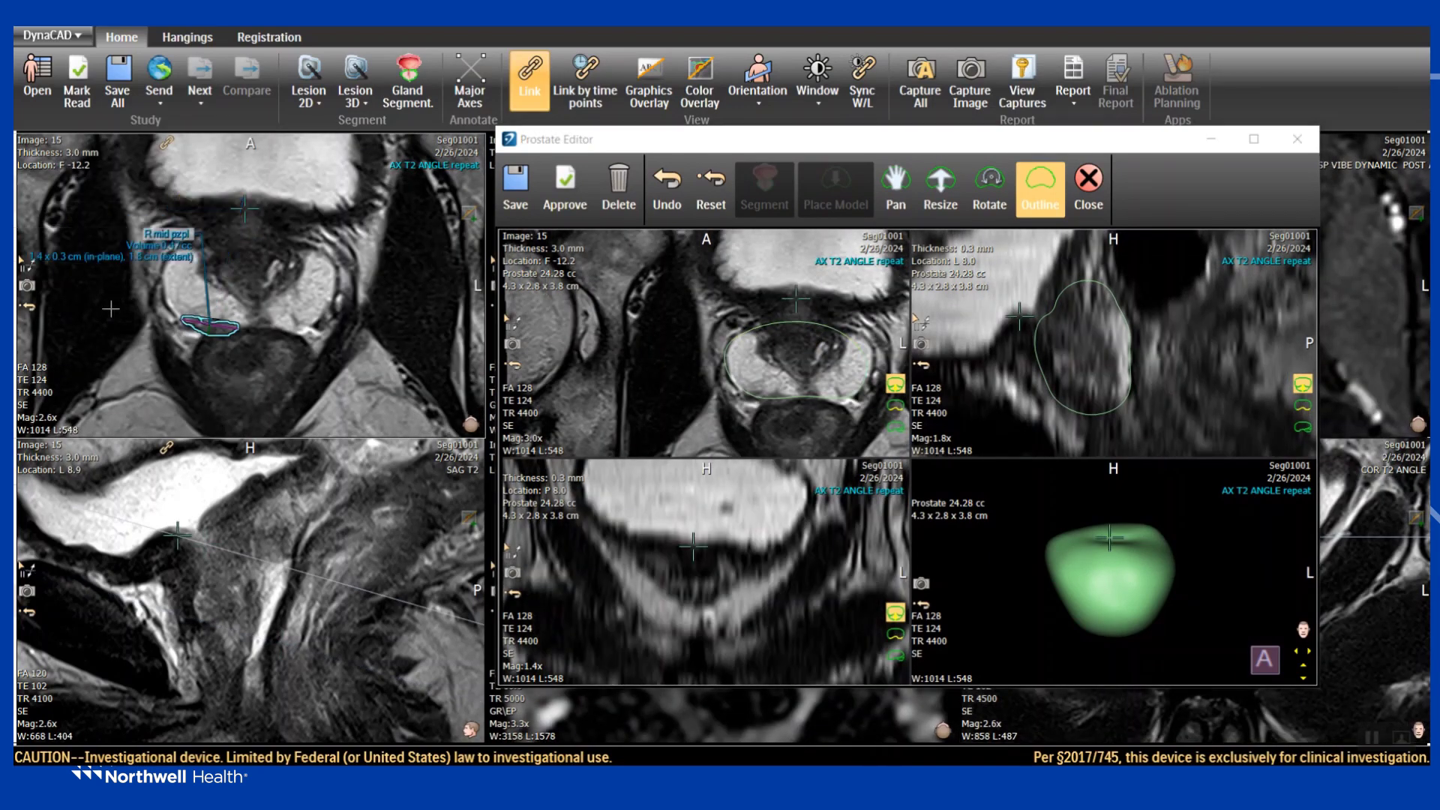
Pull the anterior prostate border forward on axial image 15 and fine-tune its anterior contour in the sagittal view.
left_click_drag(802, 325, 808, 307)
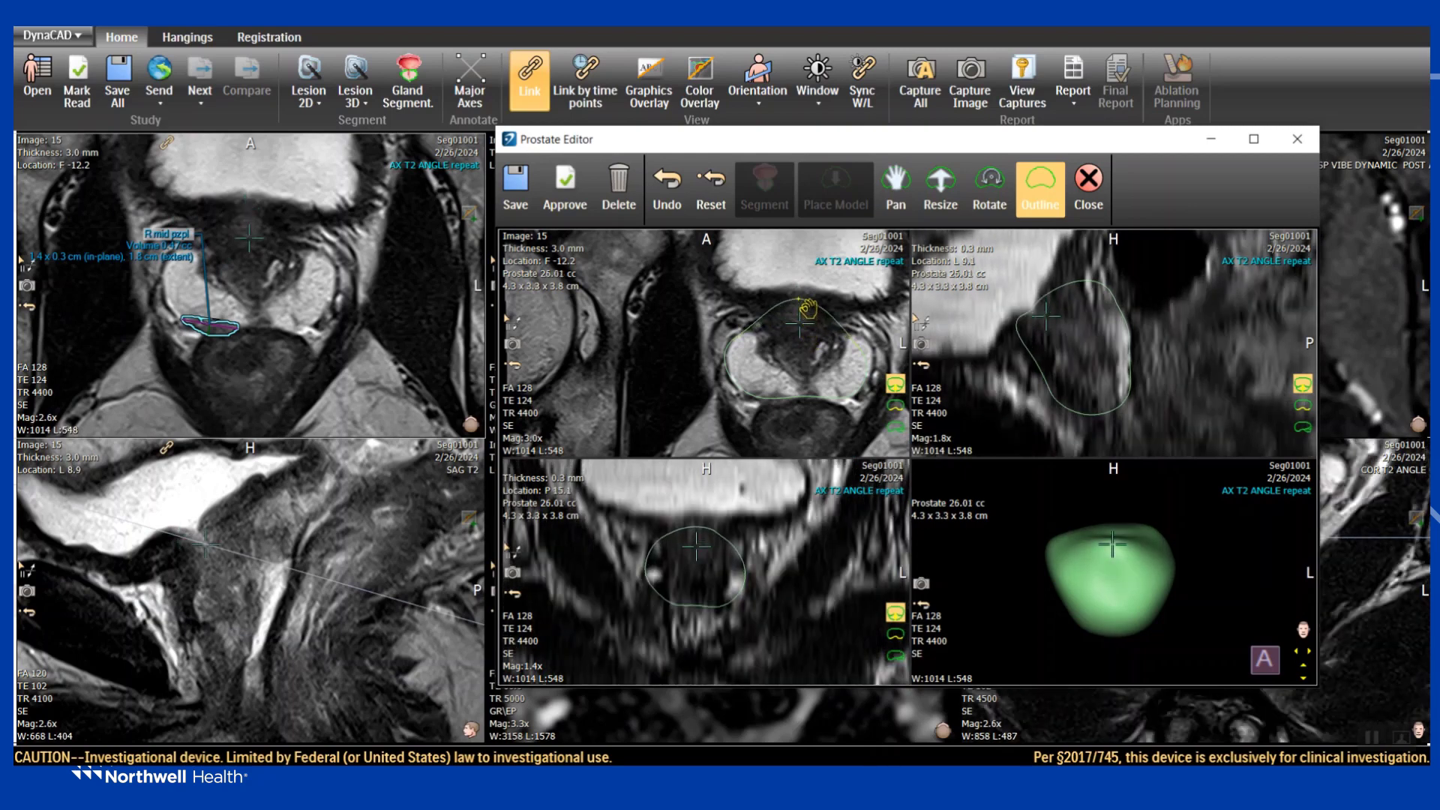
left_click_drag(1039, 299, 1026, 337)
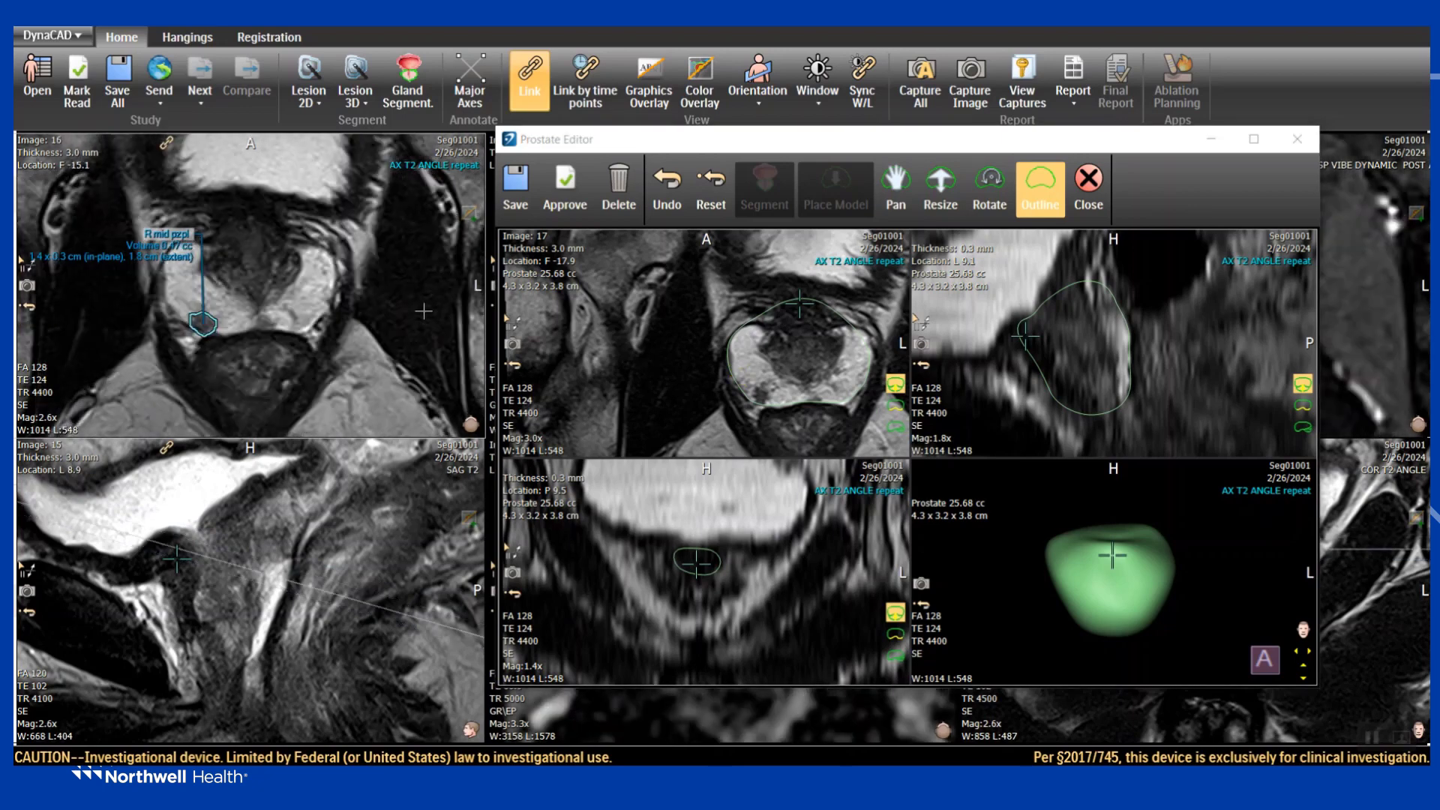
Tighten the anterior prostate border inward on axial images 16 and 20.
scroll(825, 379, "down", 2)
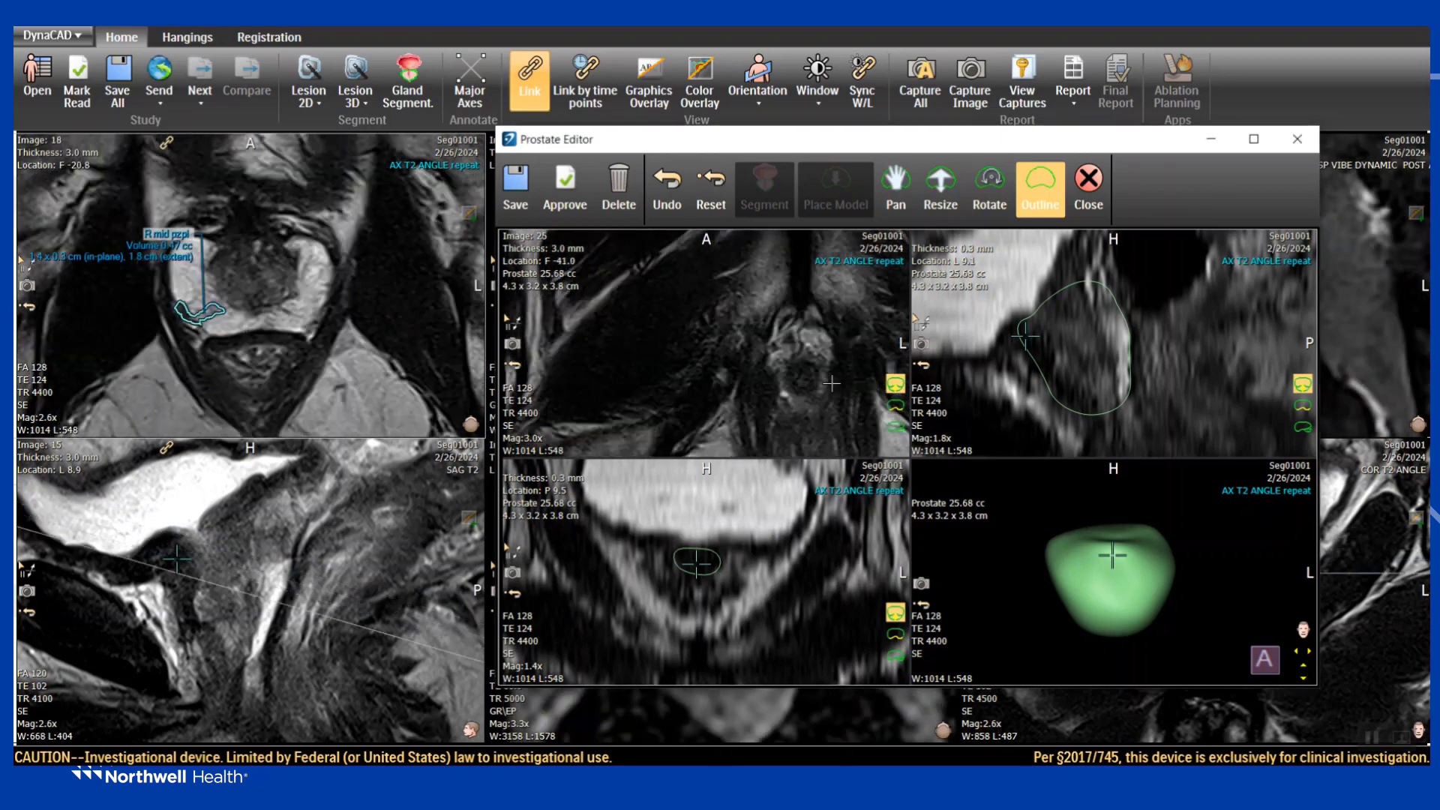
scroll(810, 330, "up", 3)
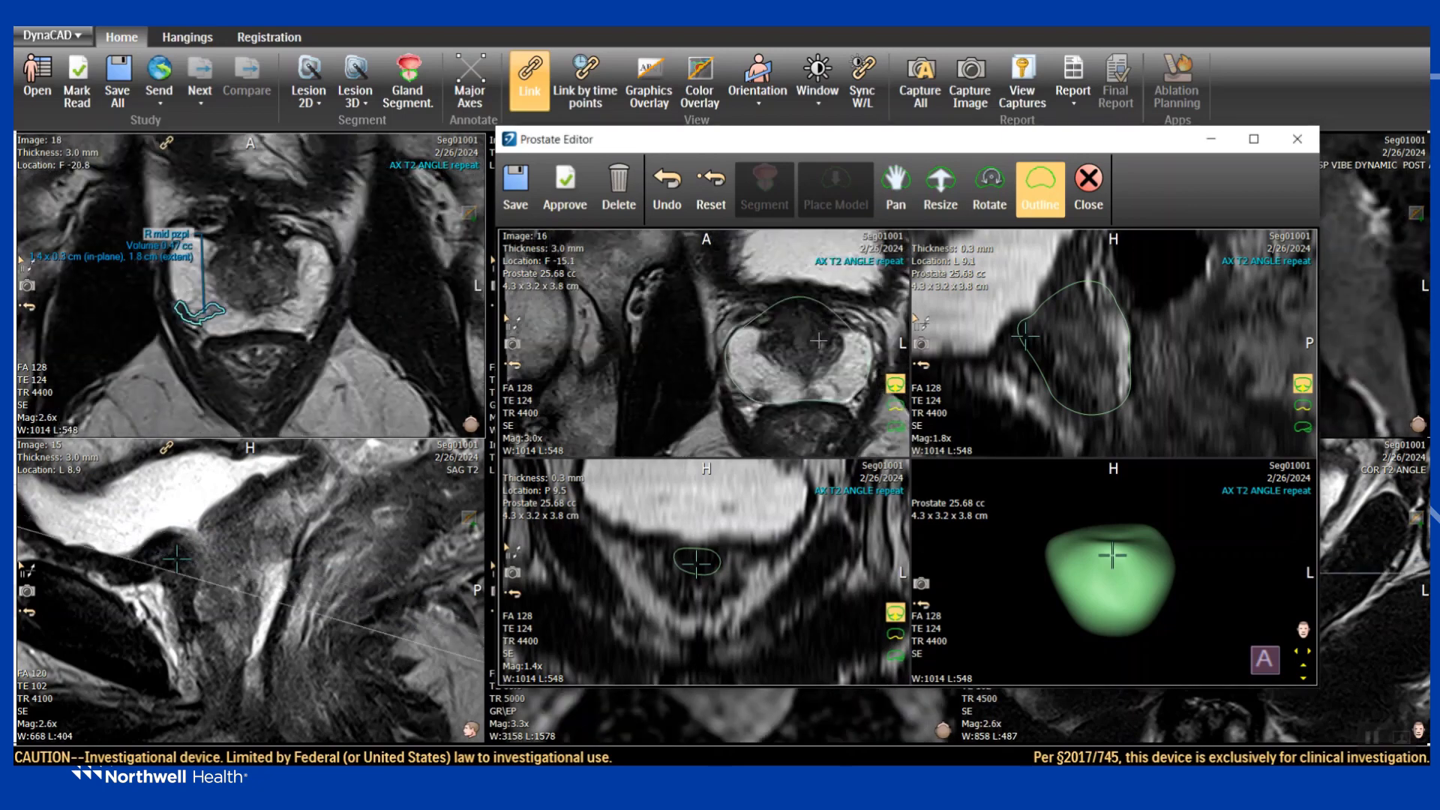
left_click_drag(821, 307, 815, 311)
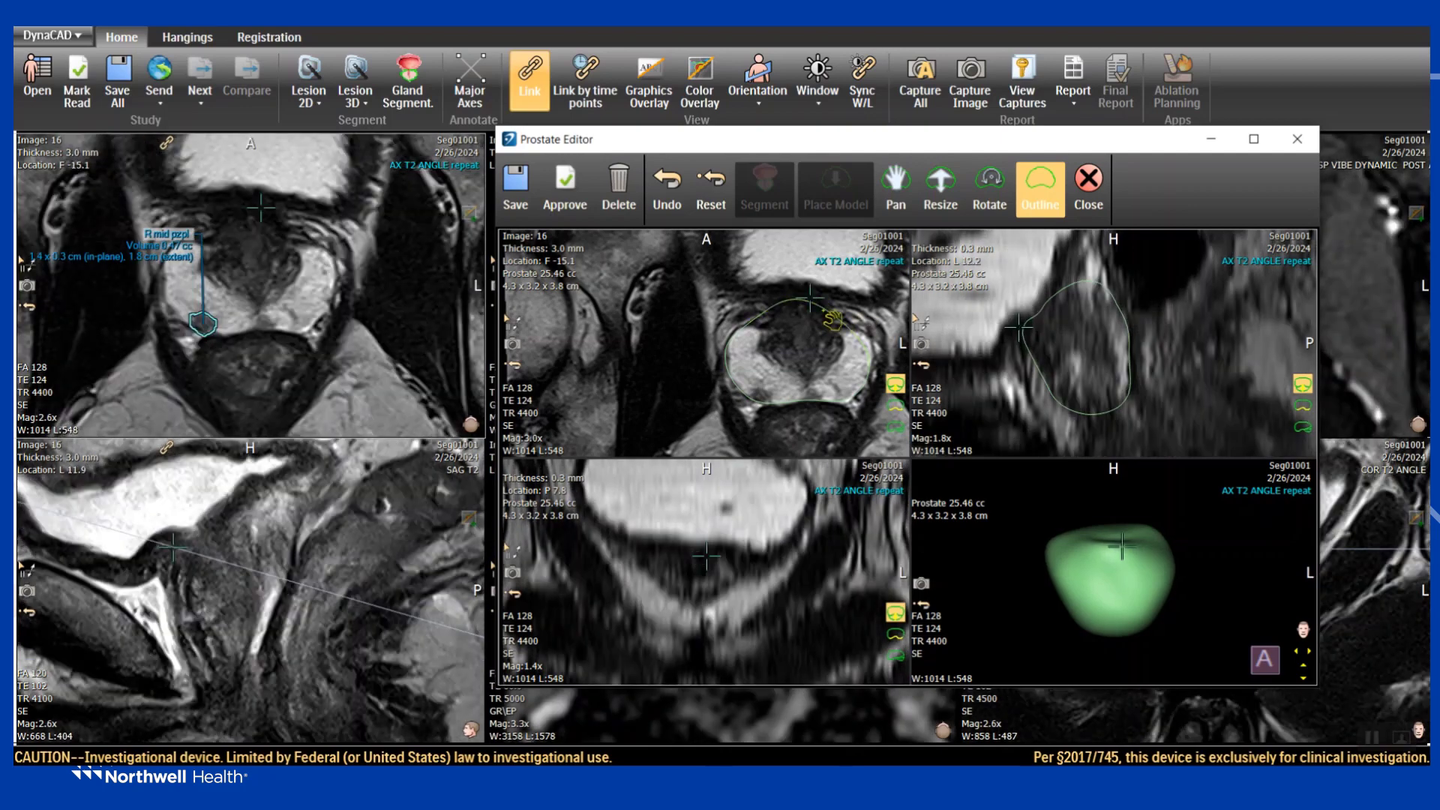
scroll(769, 319, "down", 4)
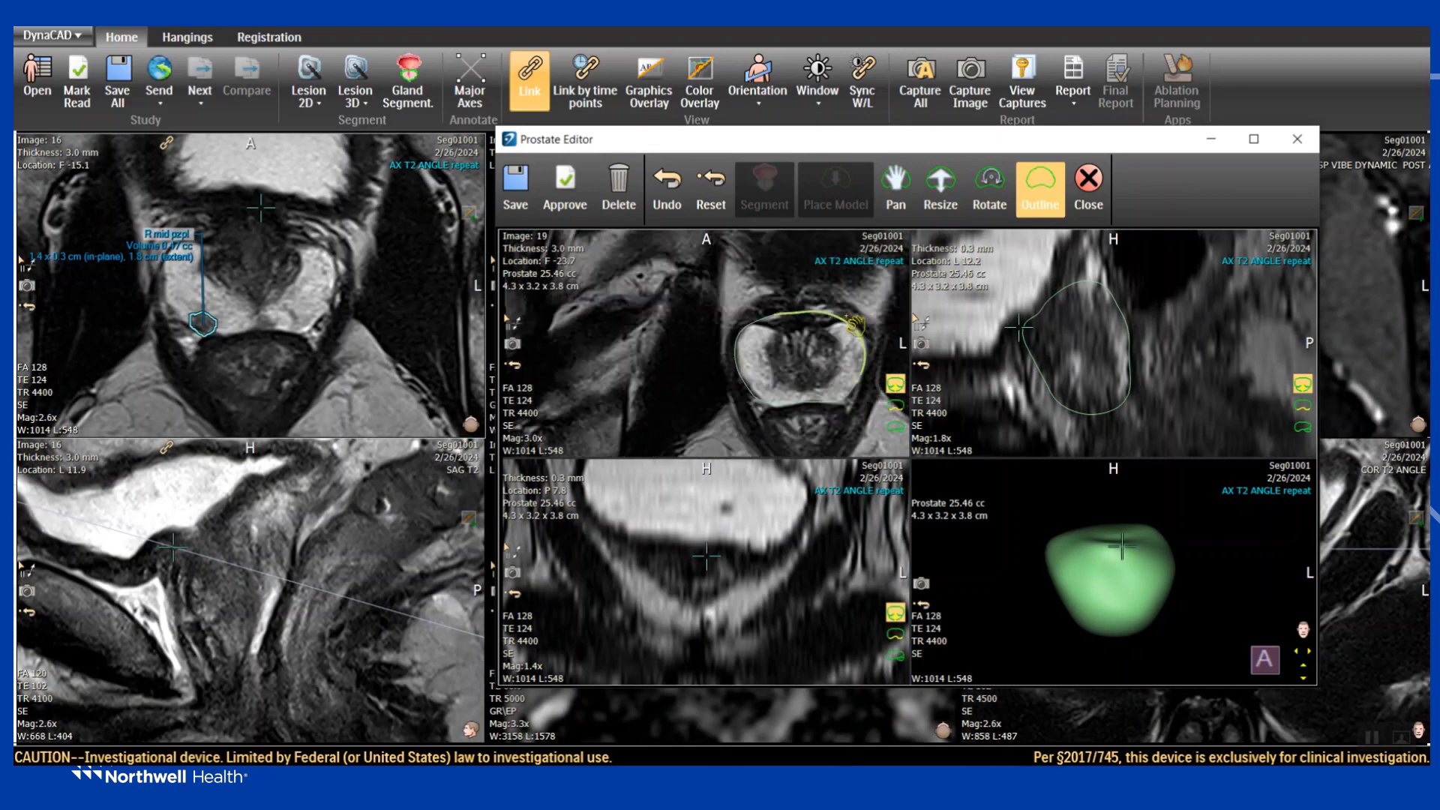
left_click_drag(826, 325, 825, 333)
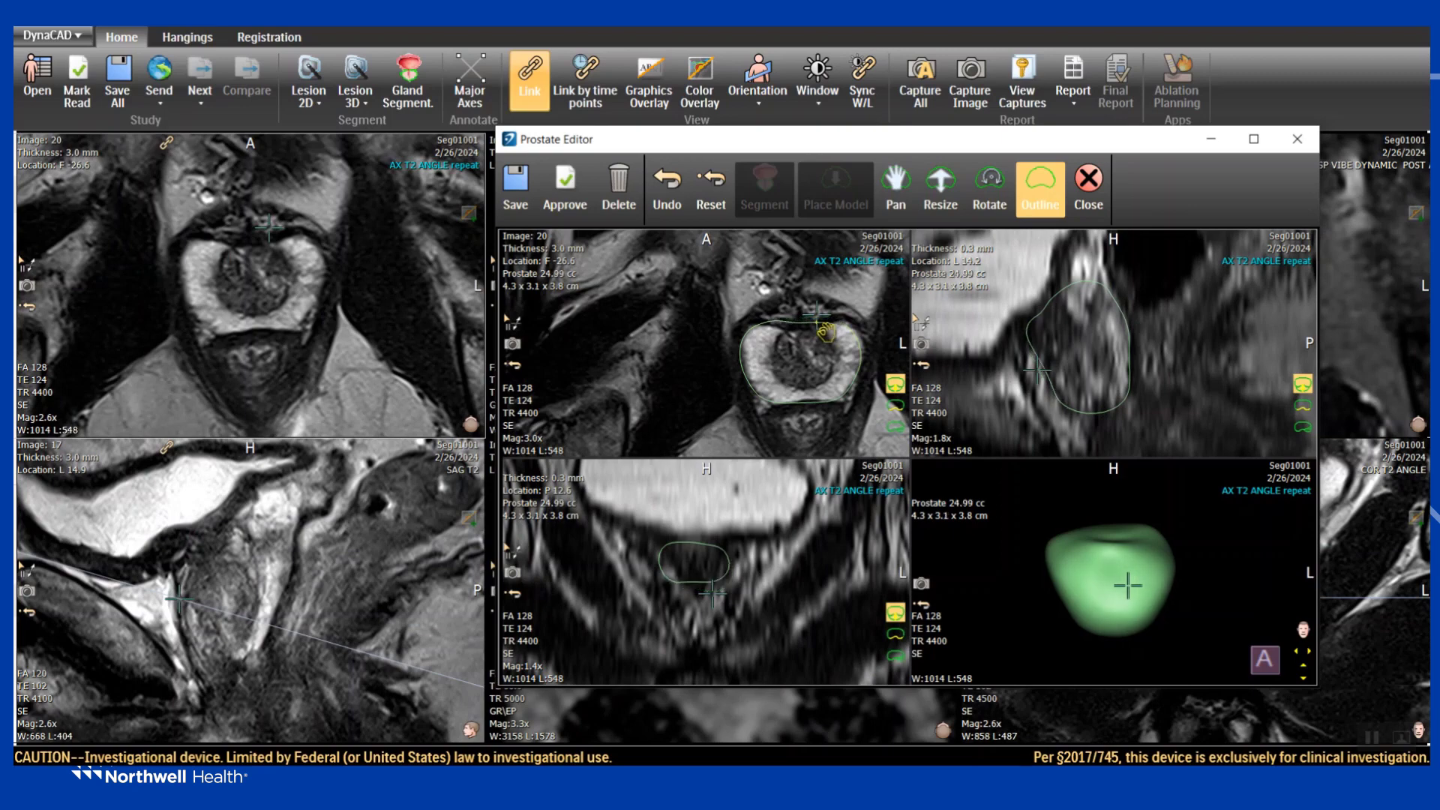
Readjust the anterior midline border on axial image 15, extending the outline forward toward the bladder.
scroll(825, 341, "down", 6)
scroll(828, 371, "up", 8)
scroll(828, 371, "up", 3)
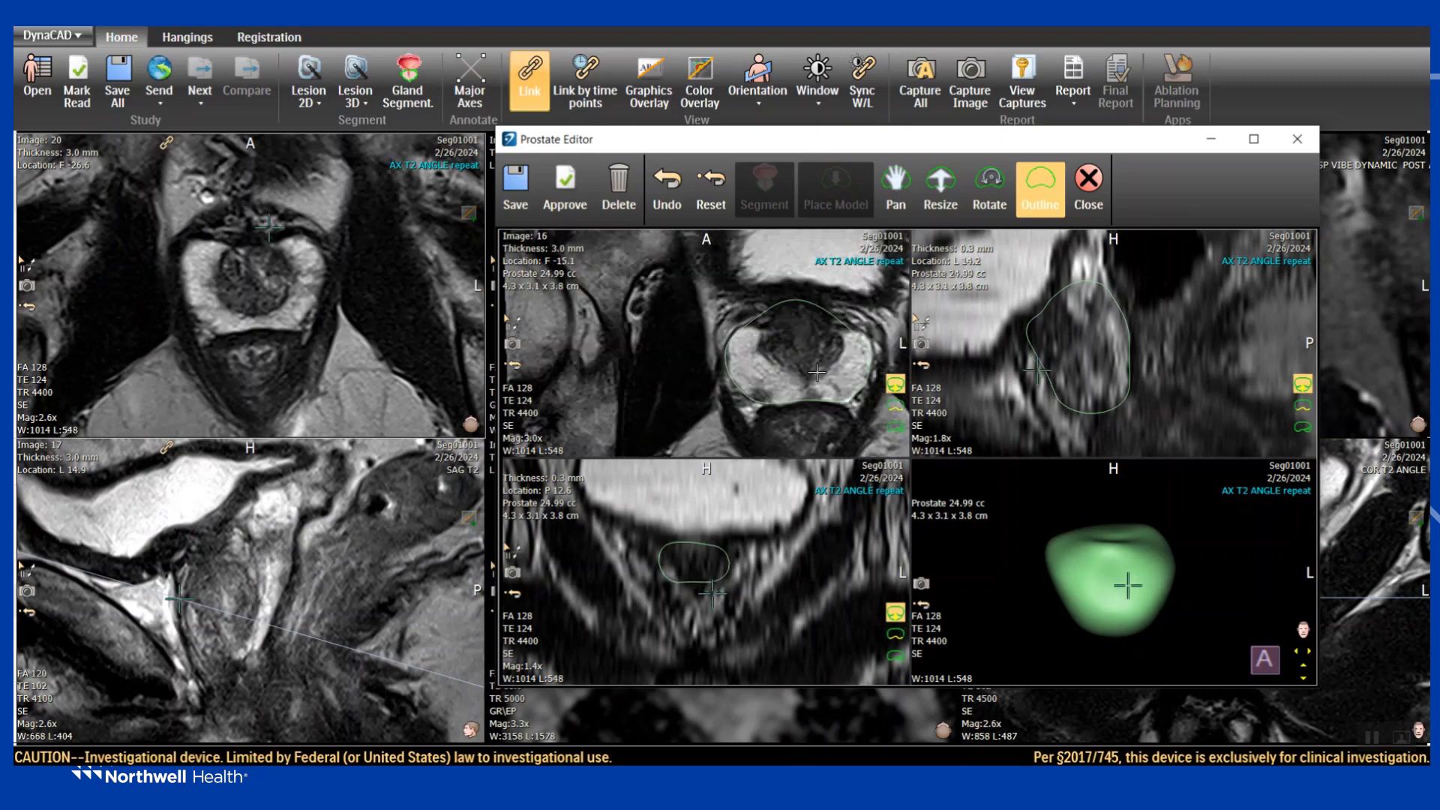
left_click_drag(817, 332, 816, 329)
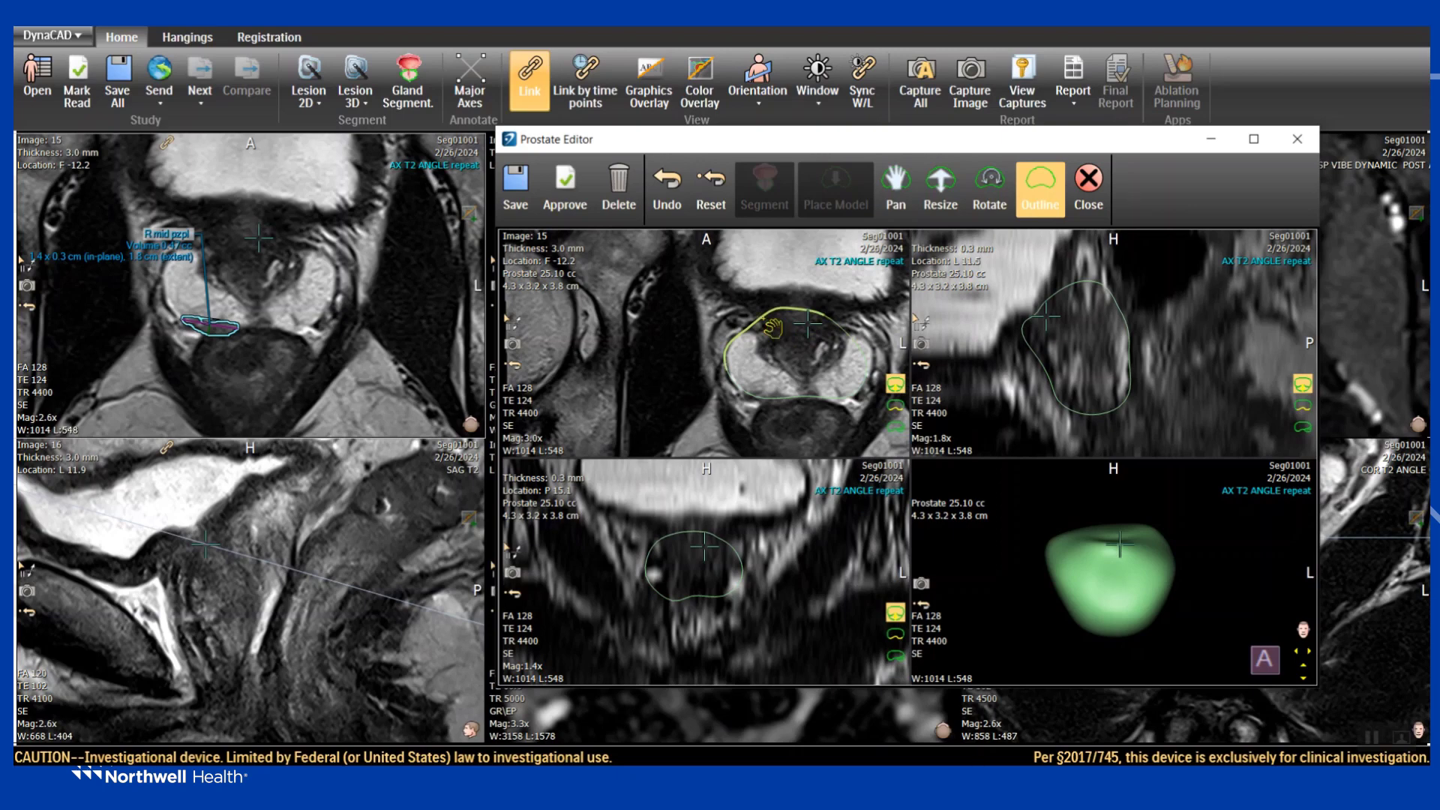
left_click(809, 320)
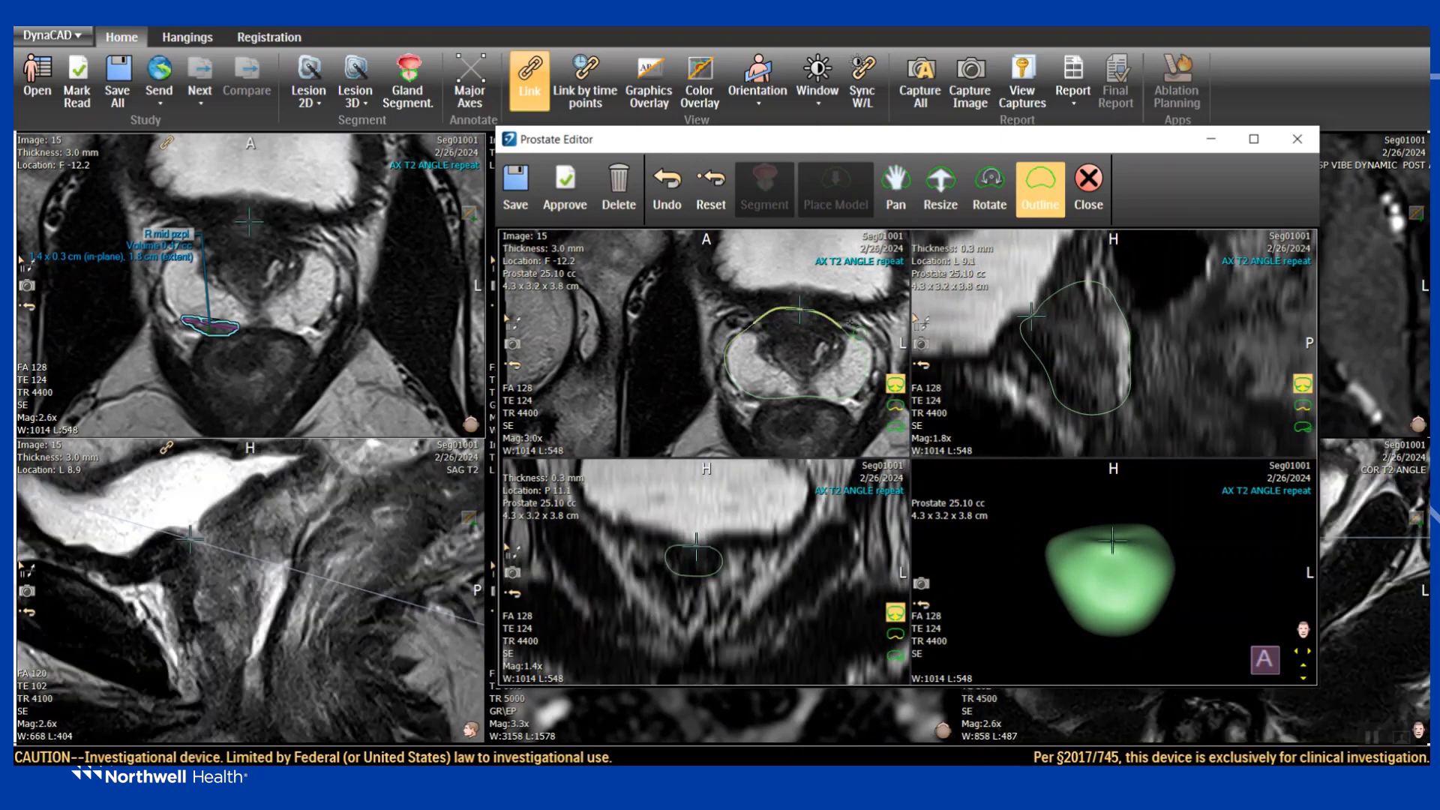
left_click_drag(805, 312, 797, 300)
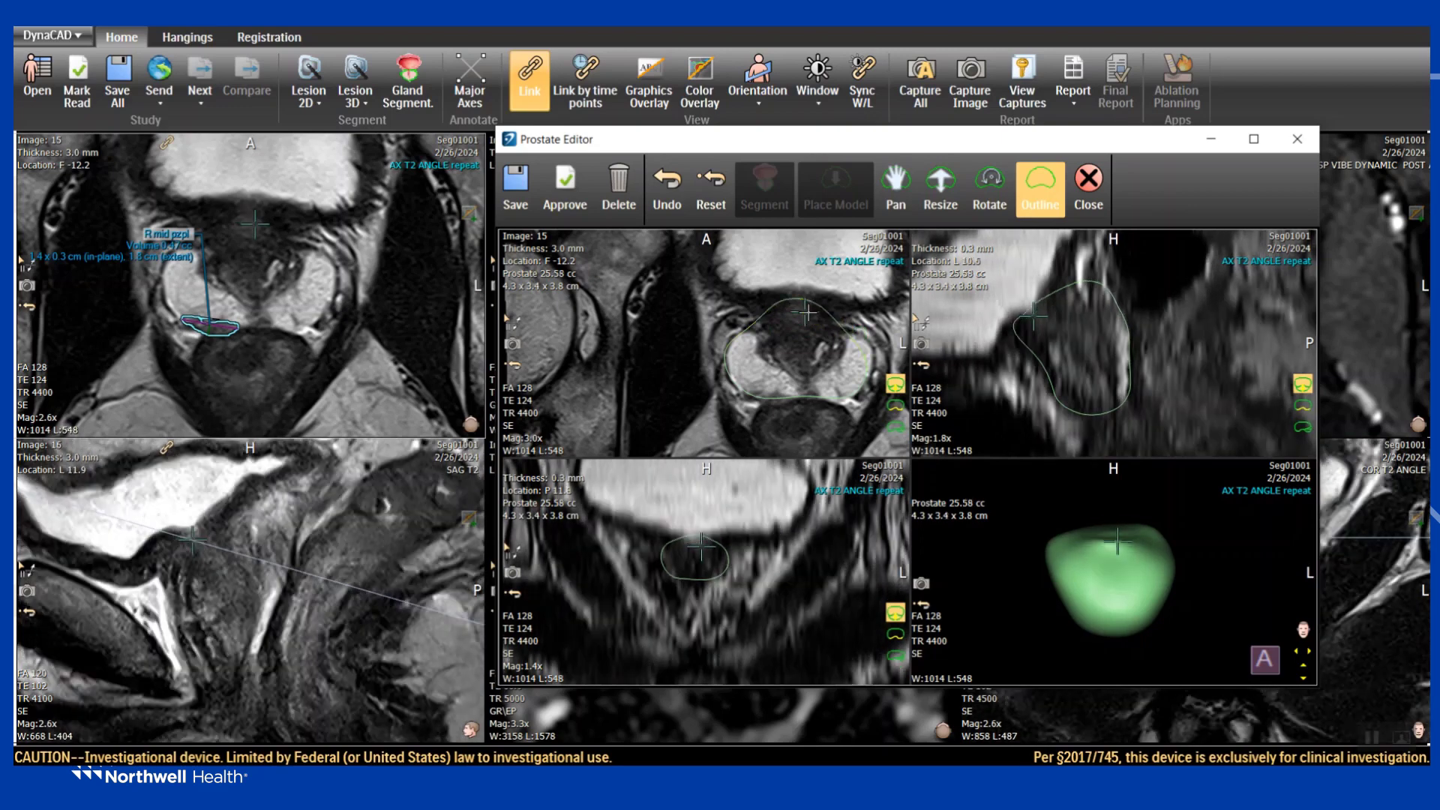
Pull in the patient's left anterior border on axial image 18 and the right lateral border on axial image 21.
scroll(847, 375, "down", 3)
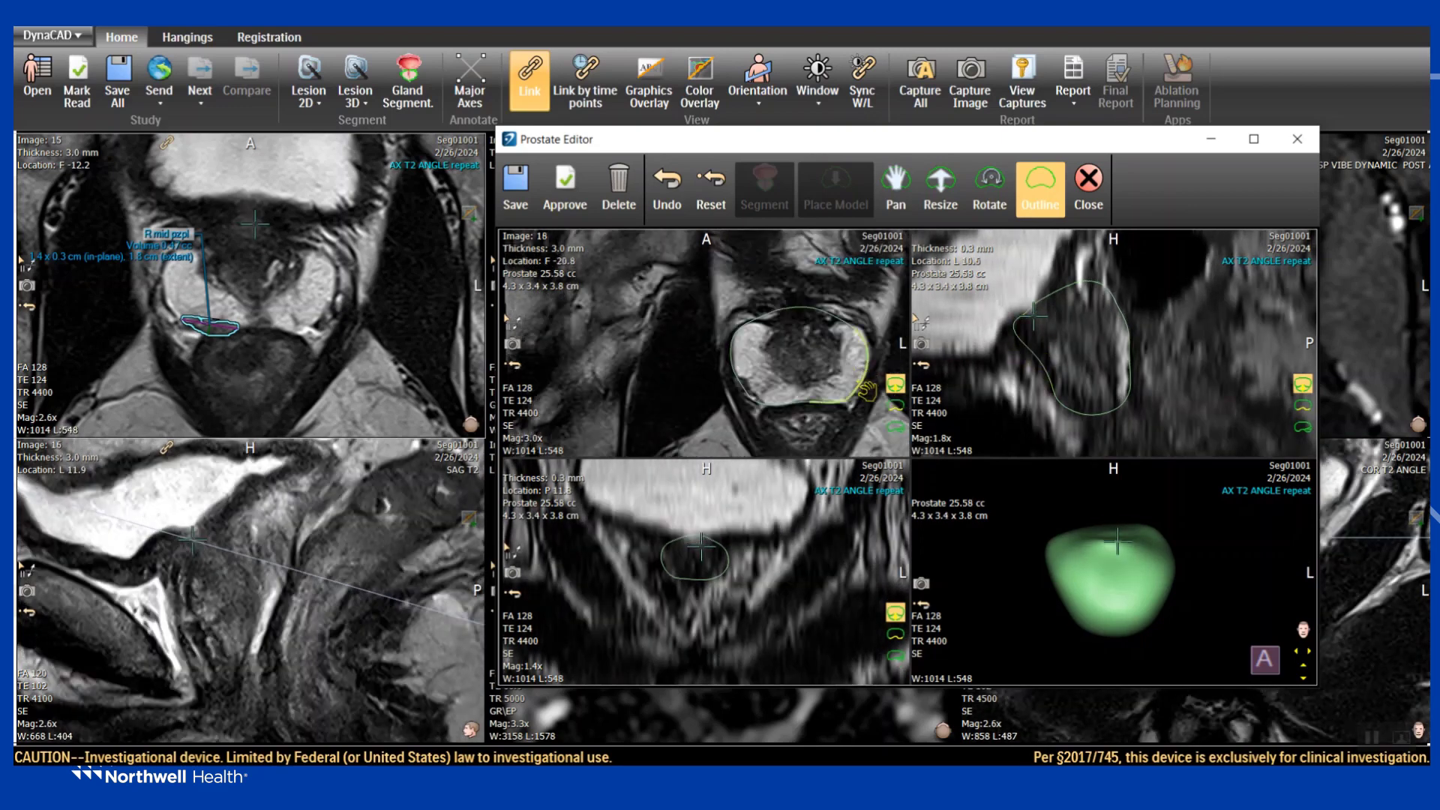
left_click_drag(790, 317, 838, 324)
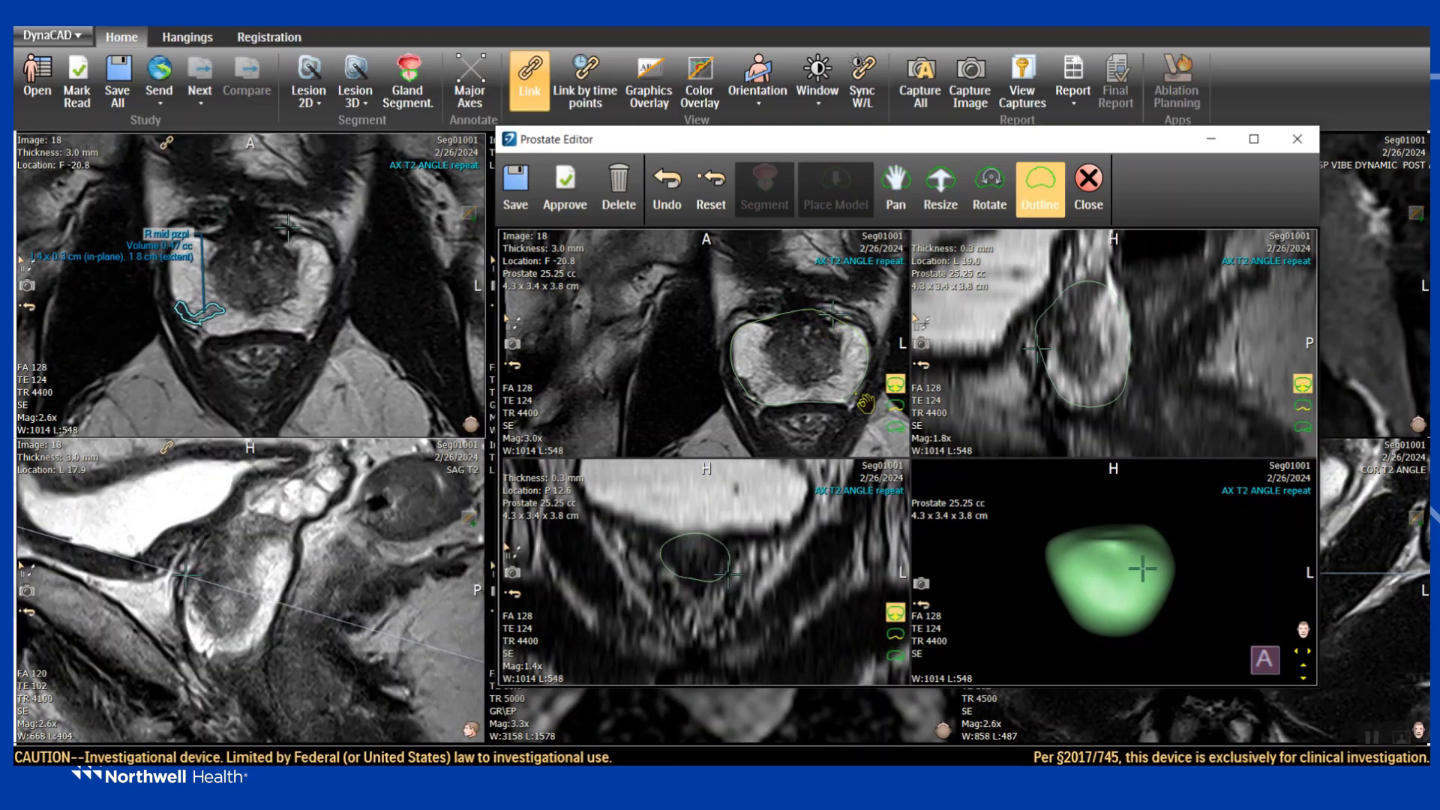
scroll(855, 405, "down", 6)
scroll(845, 405, "up", 3)
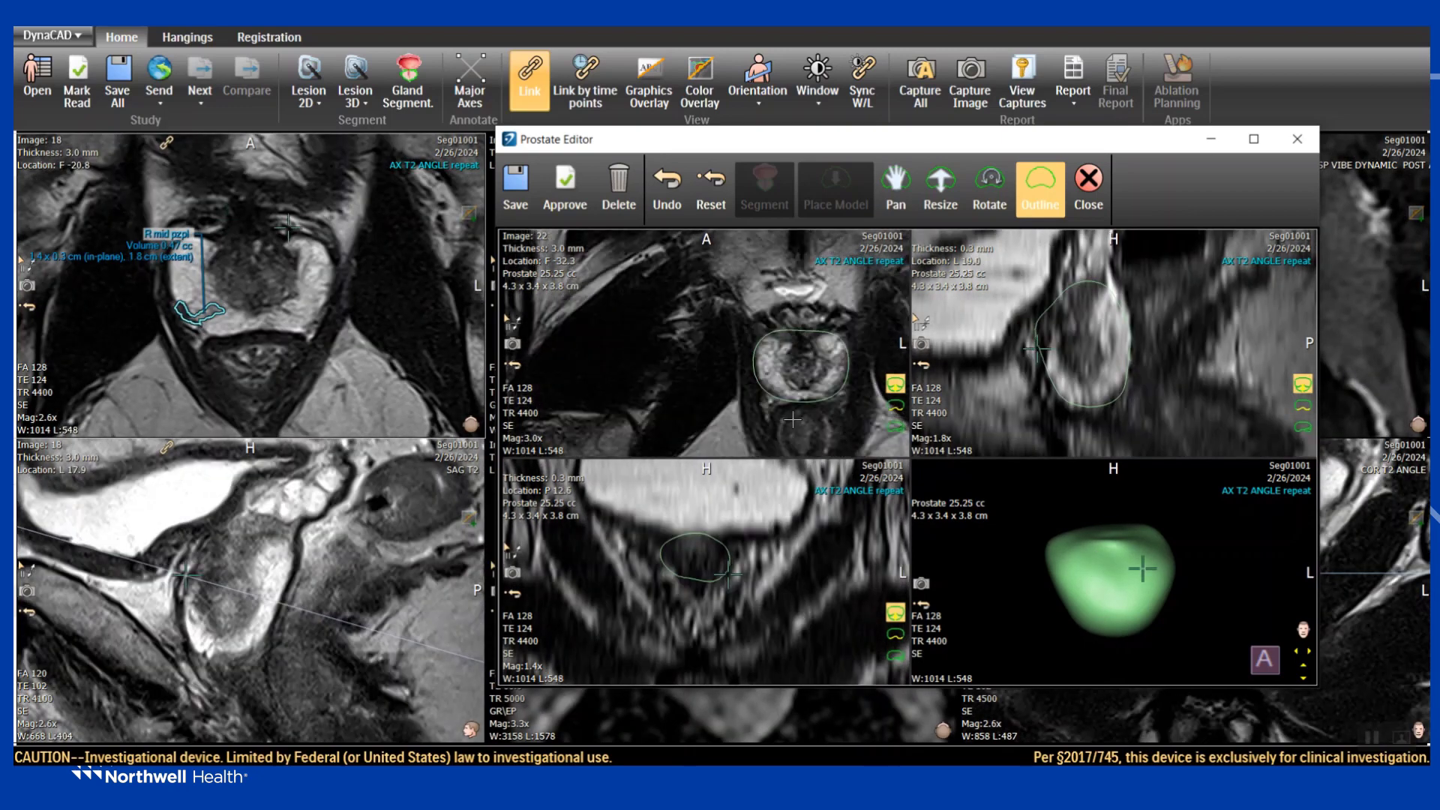
left_click_drag(752, 365, 761, 367)
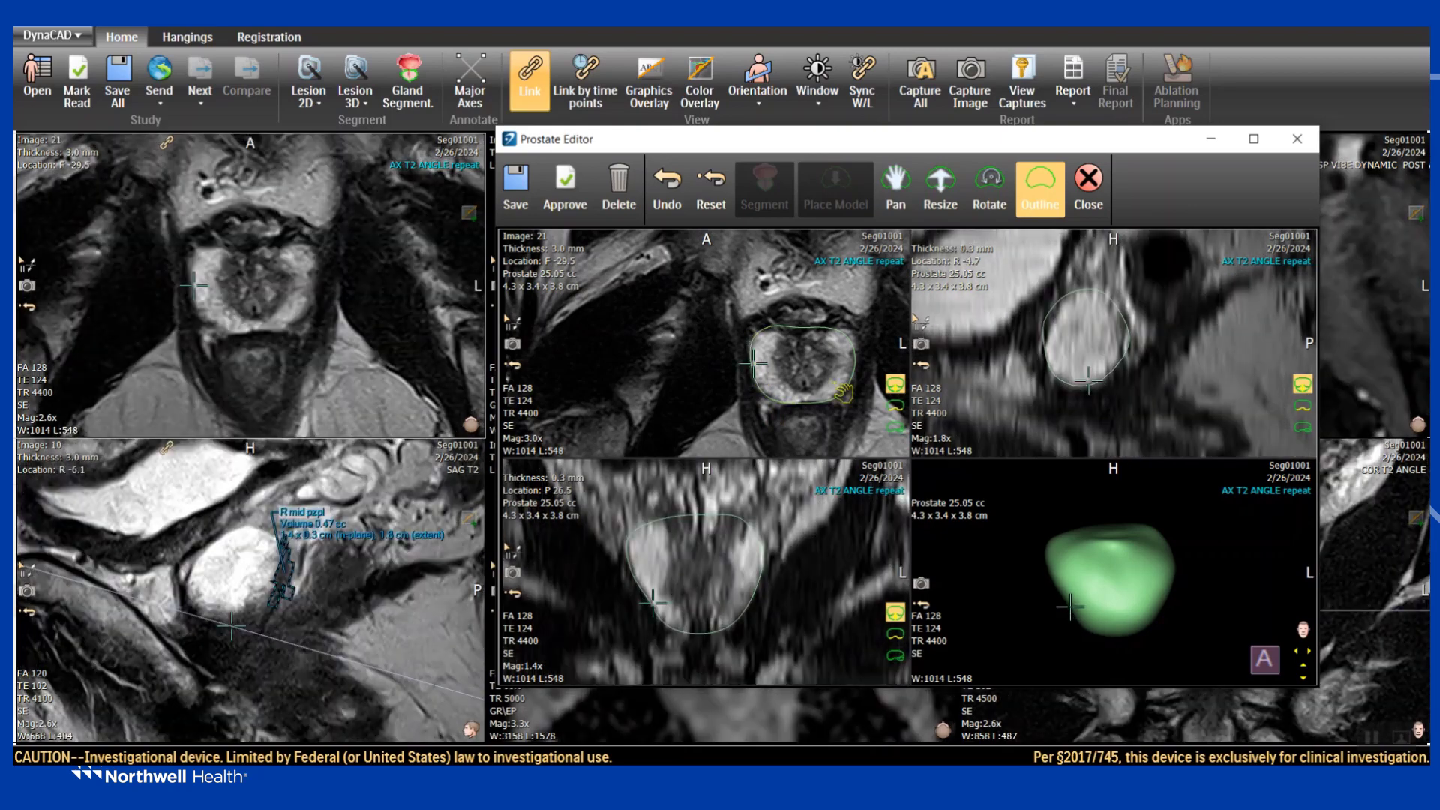
Review the refined prostate outline through the axial, sagittal and coronal slices from base to apex.
scroll(870, 397, "up", 8)
scroll(877, 400, "down", 12)
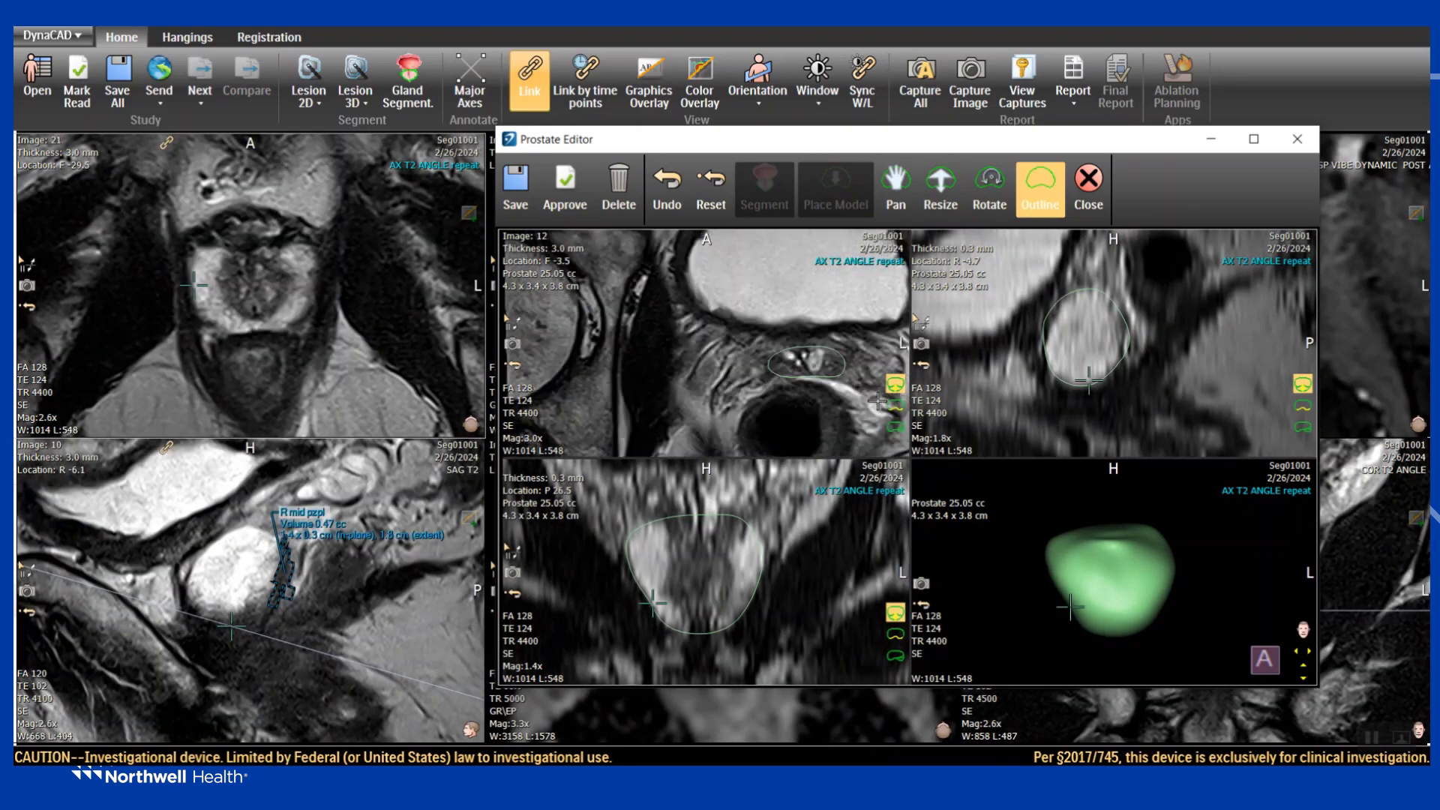
scroll(881, 422, "up", 12)
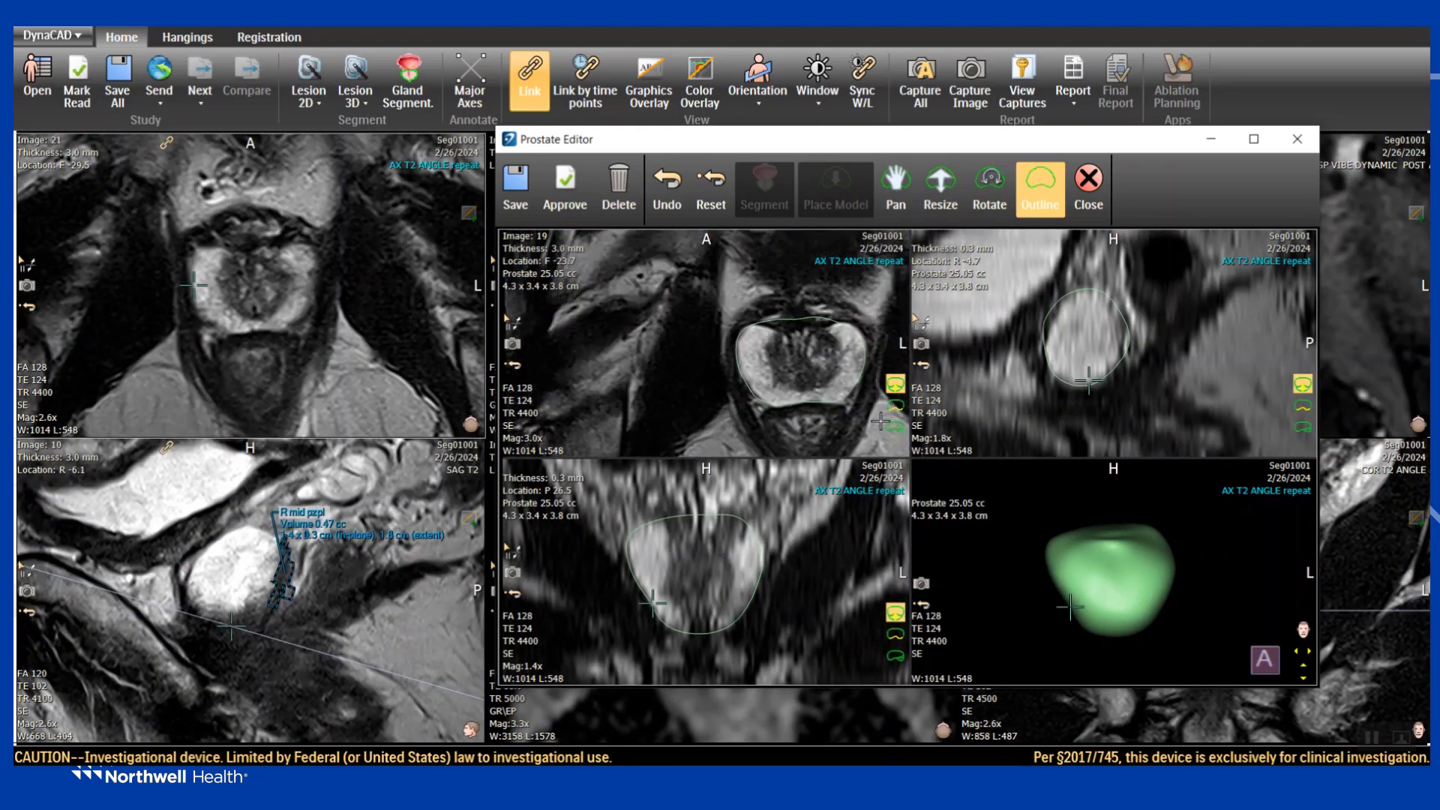
scroll(877, 421, "down", 7)
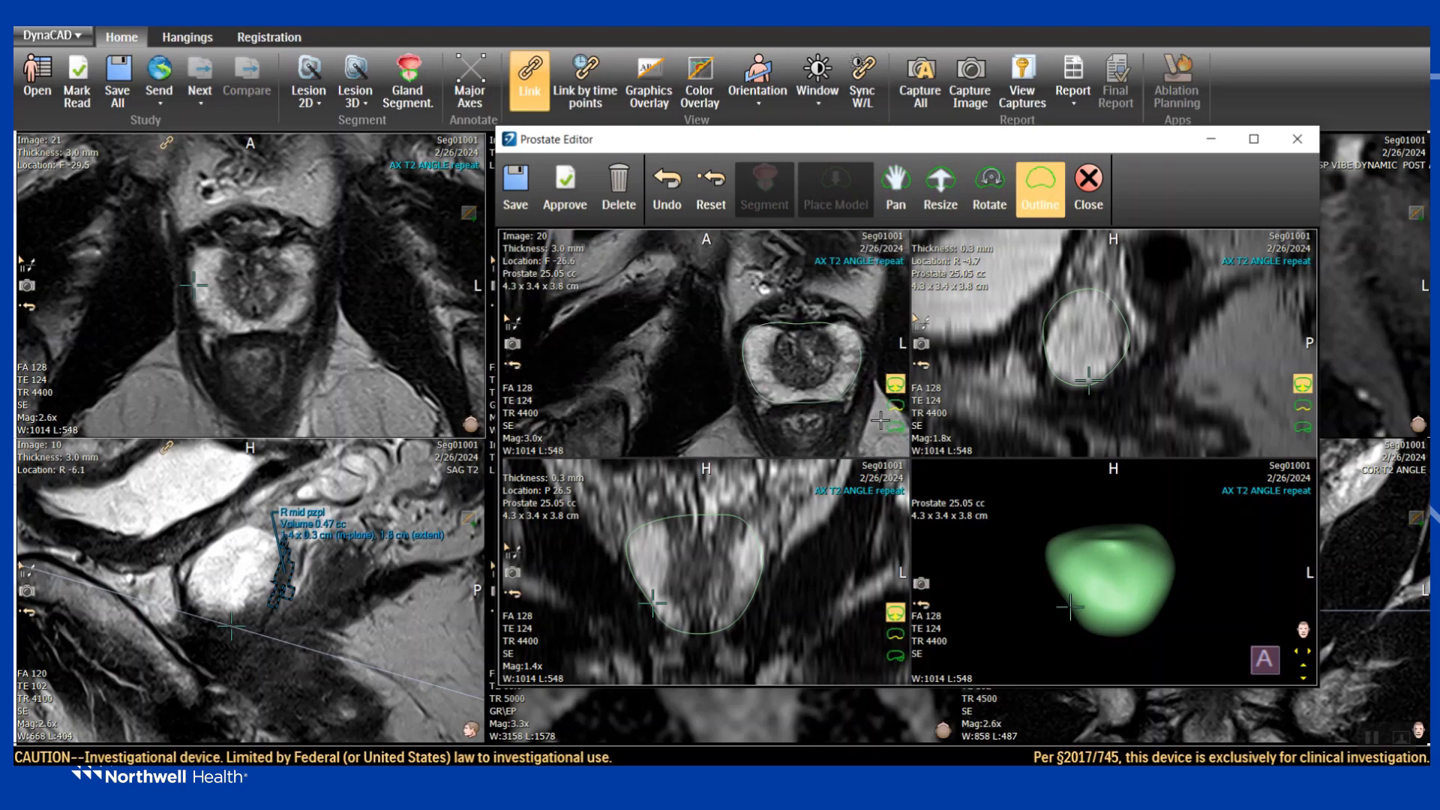
scroll(1153, 375, "down", 10)
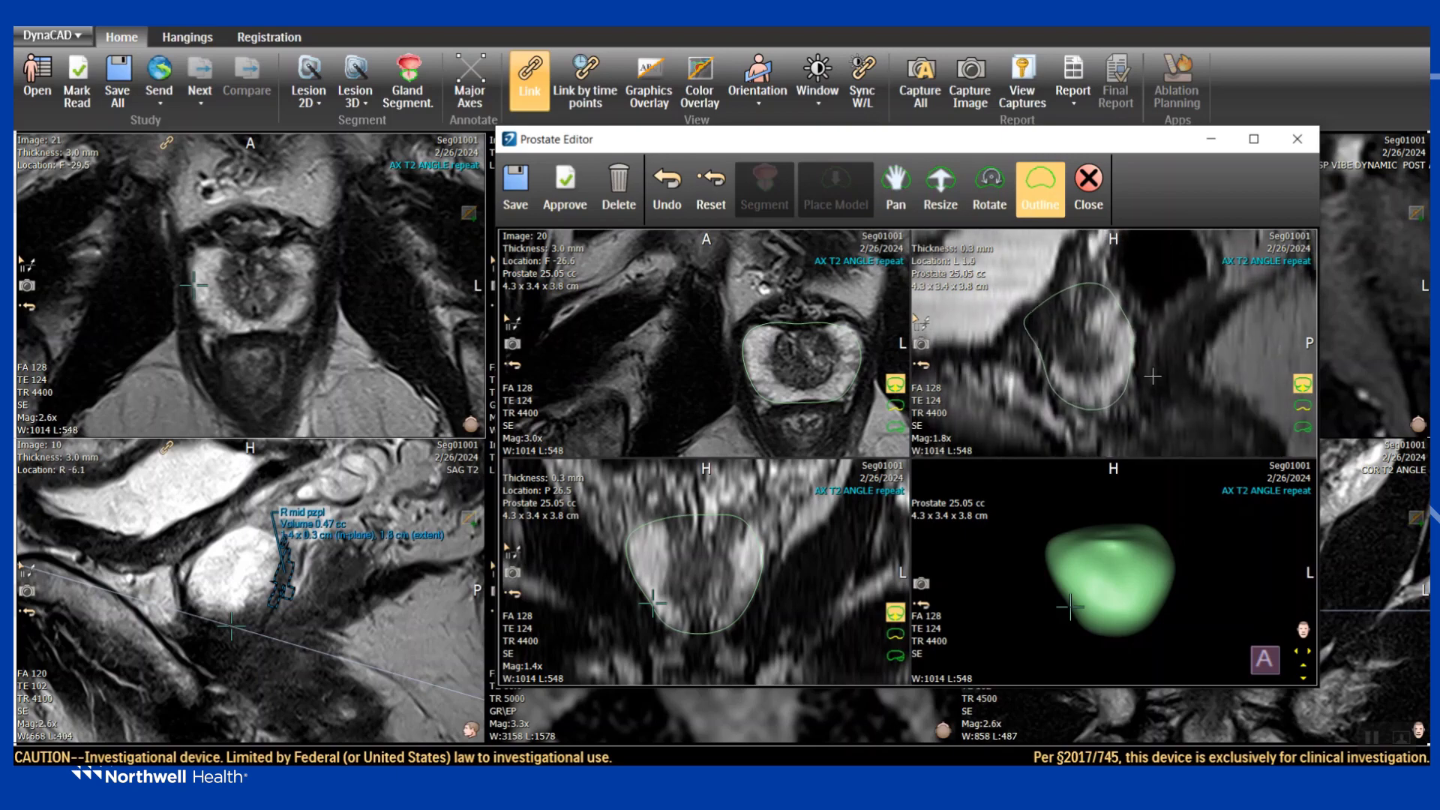
scroll(1152, 376, "down", 15)
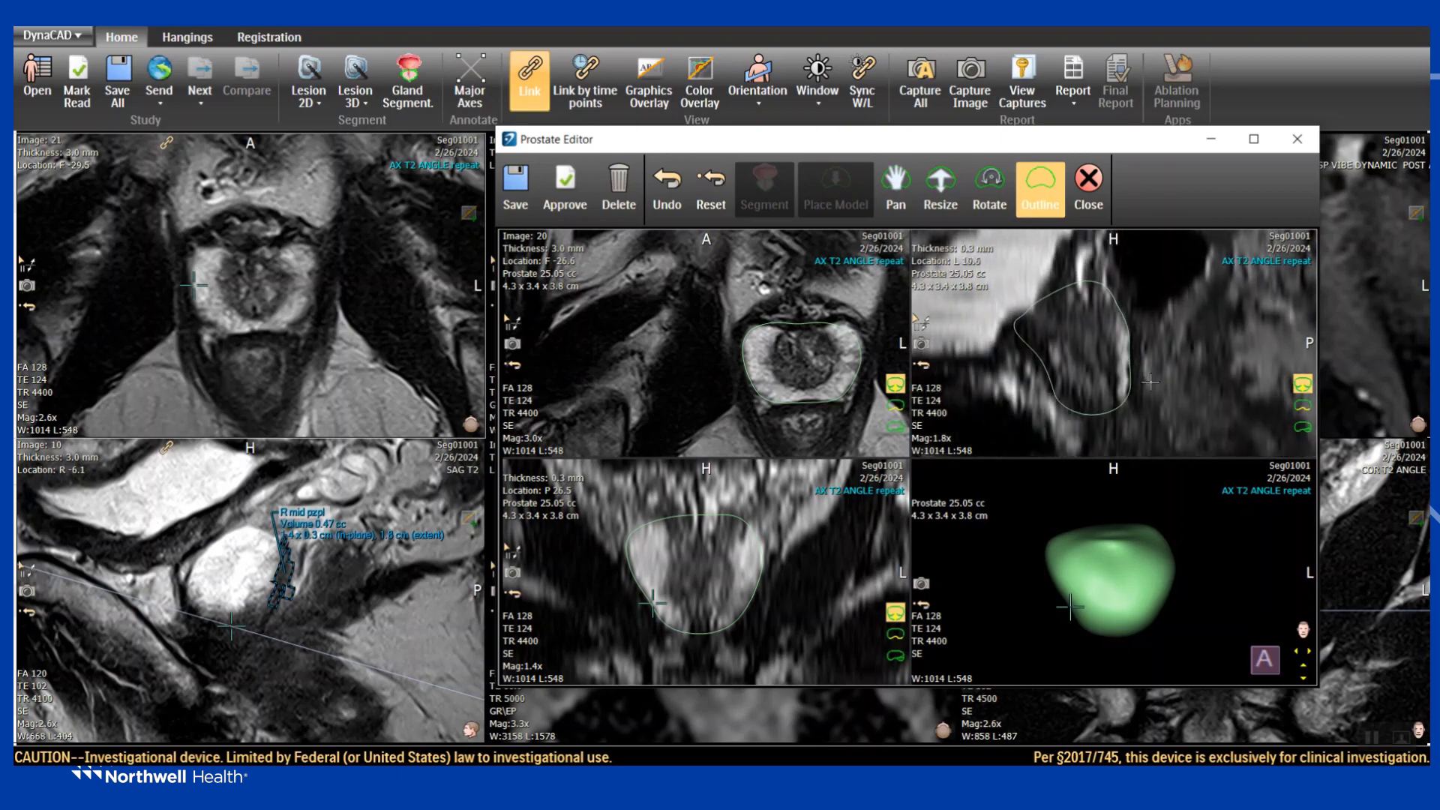
scroll(767, 465, "down", 8)
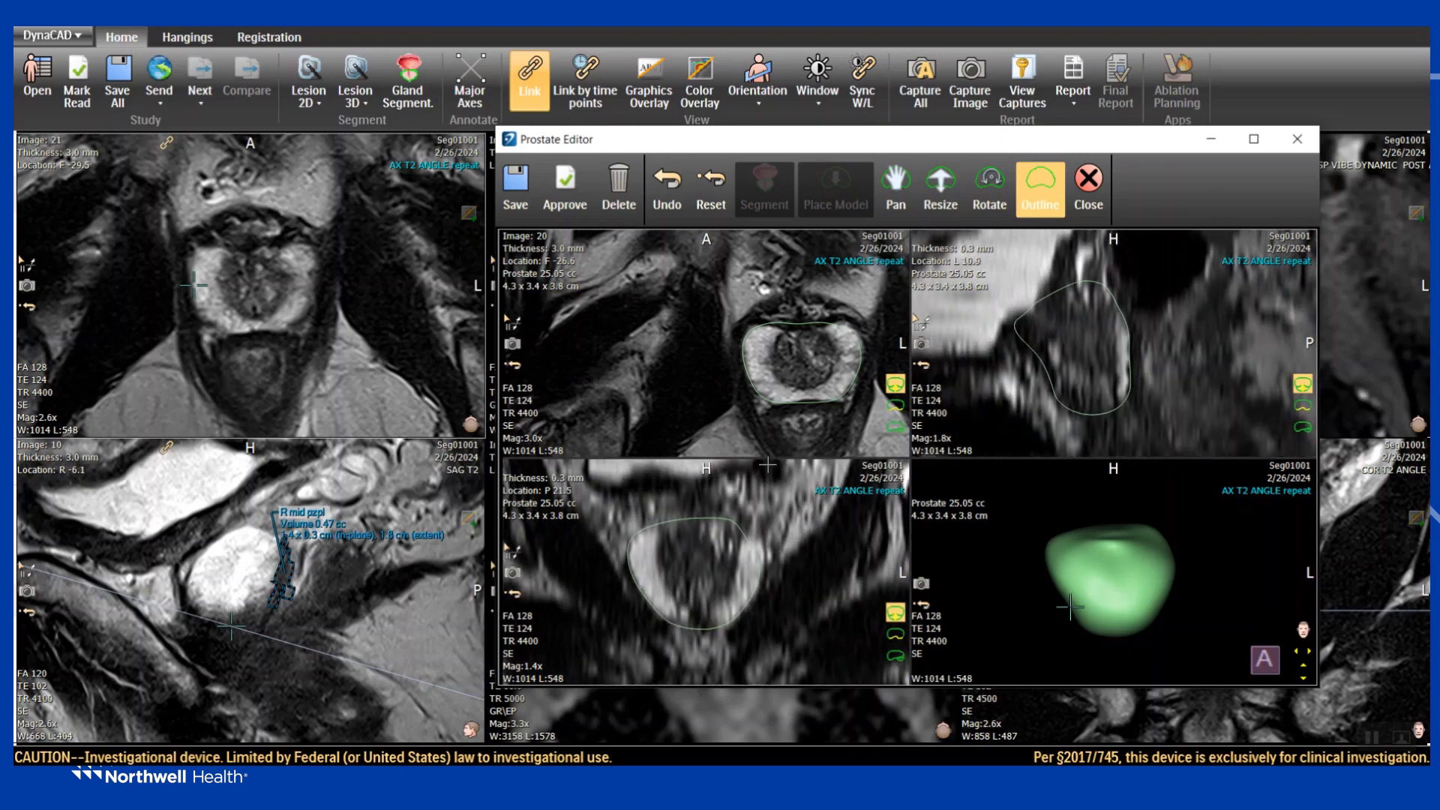
scroll(840, 403, "up", 5)
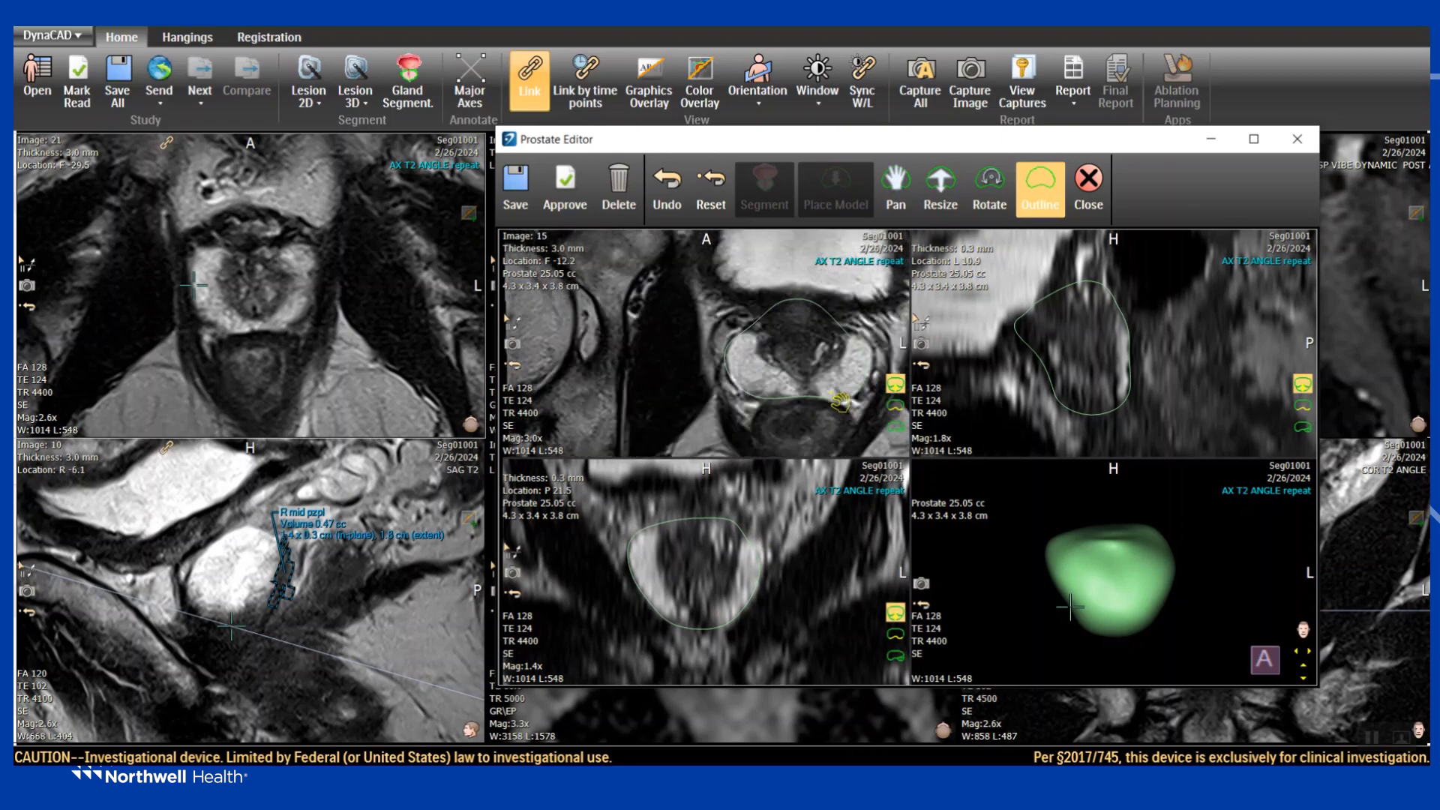
scroll(840, 403, "up", 4)
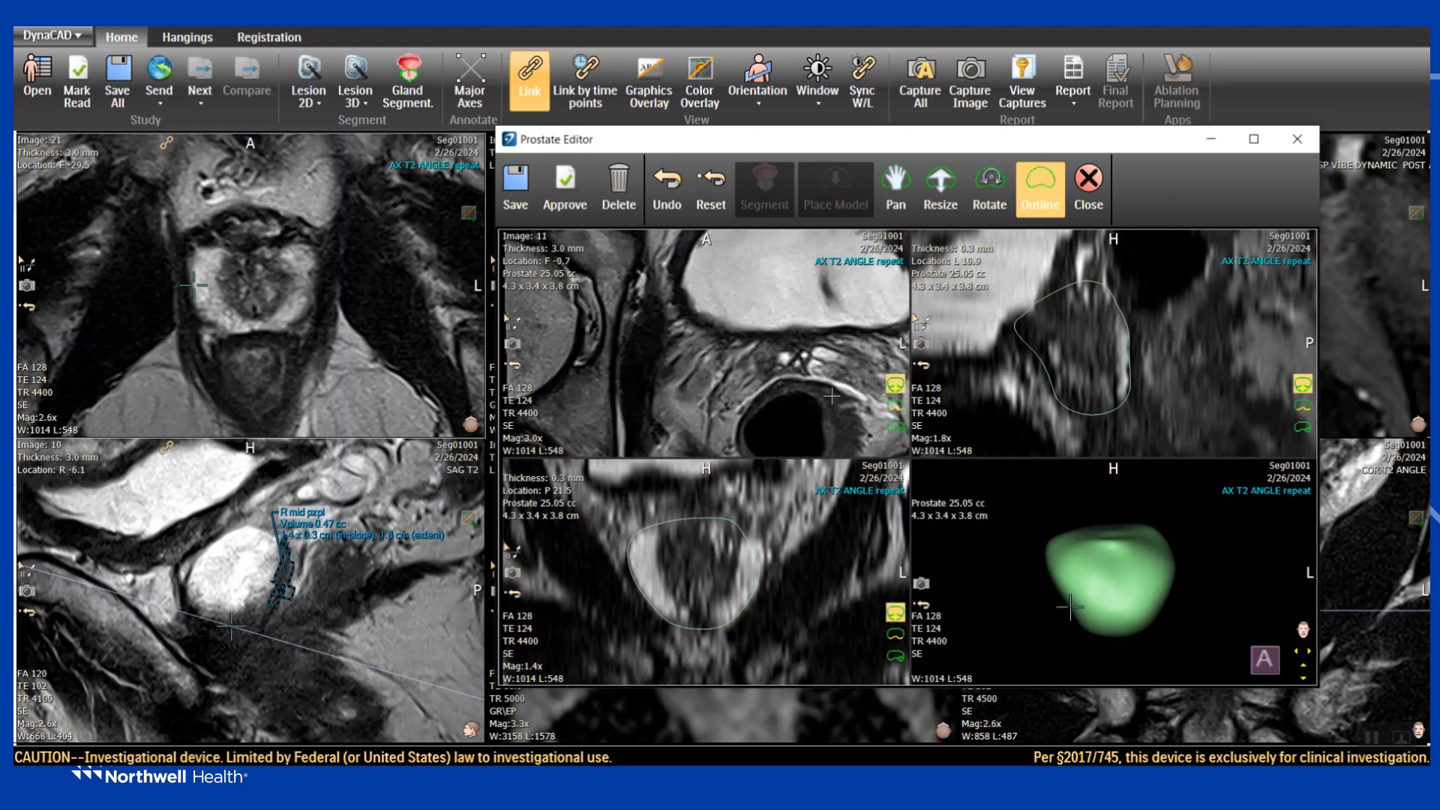
Check the patient's right outline border on axial image 13 and slightly adjust the right lateral border on axial image 17.
scroll(830, 398, "down", 2)
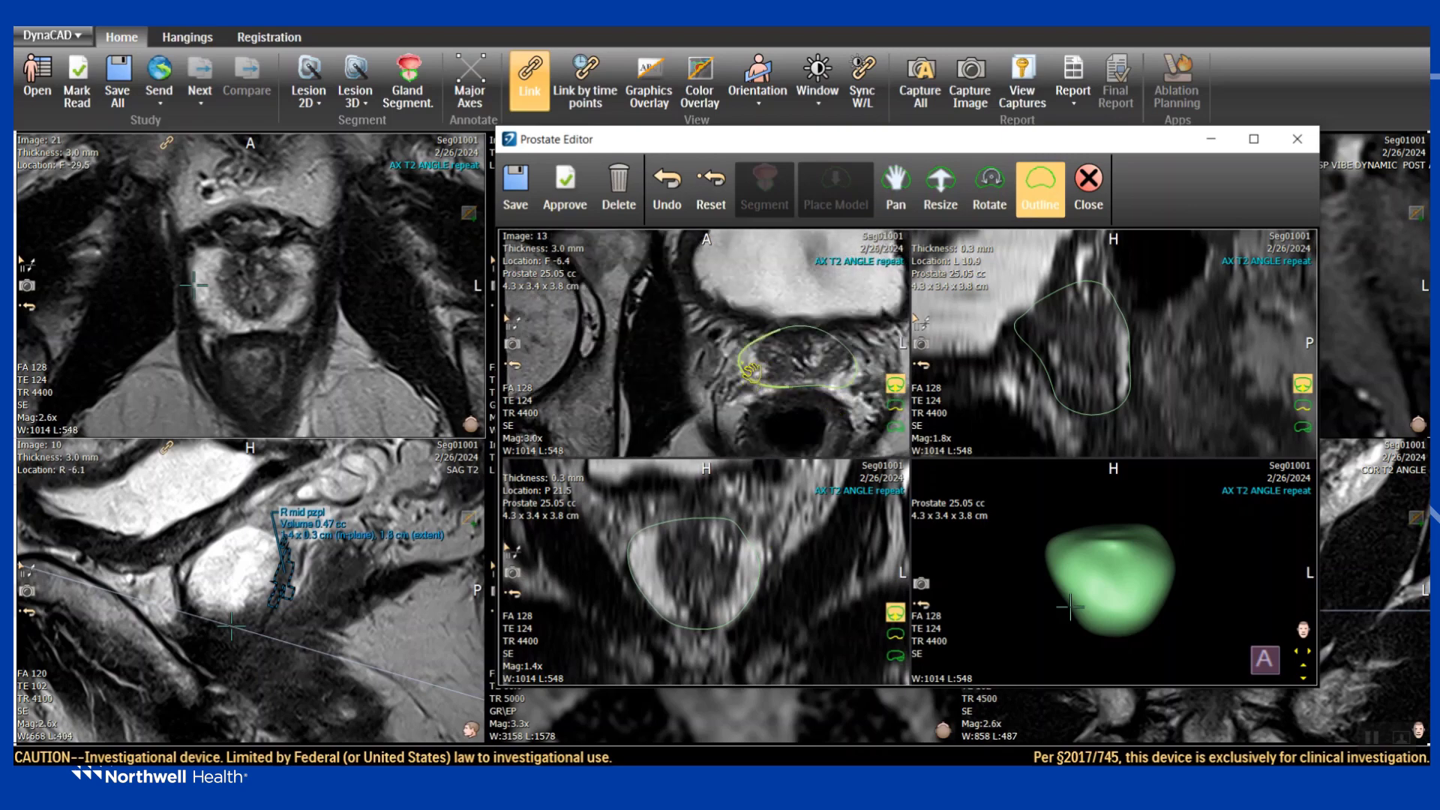
left_click(743, 363)
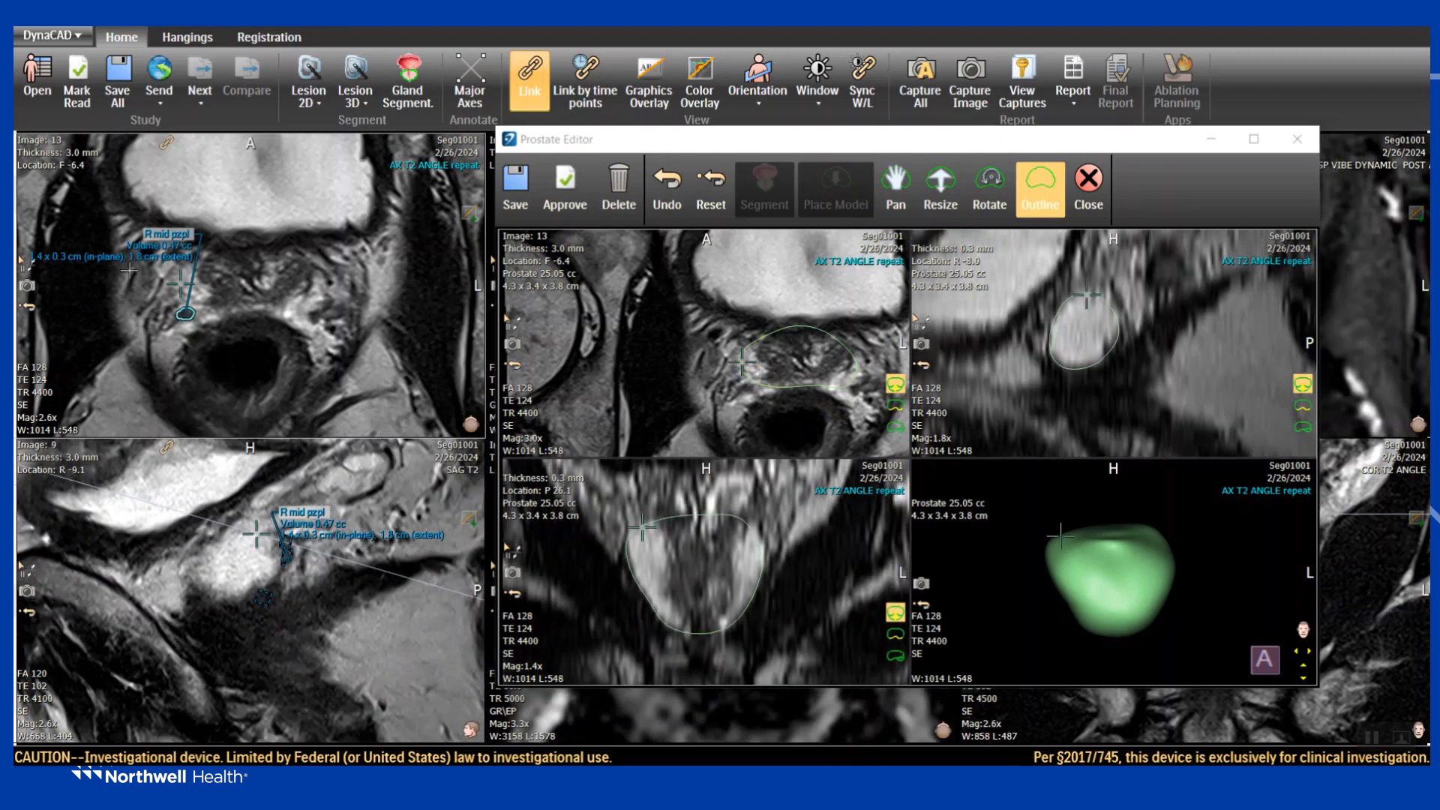
scroll(735, 379, "down", 4)
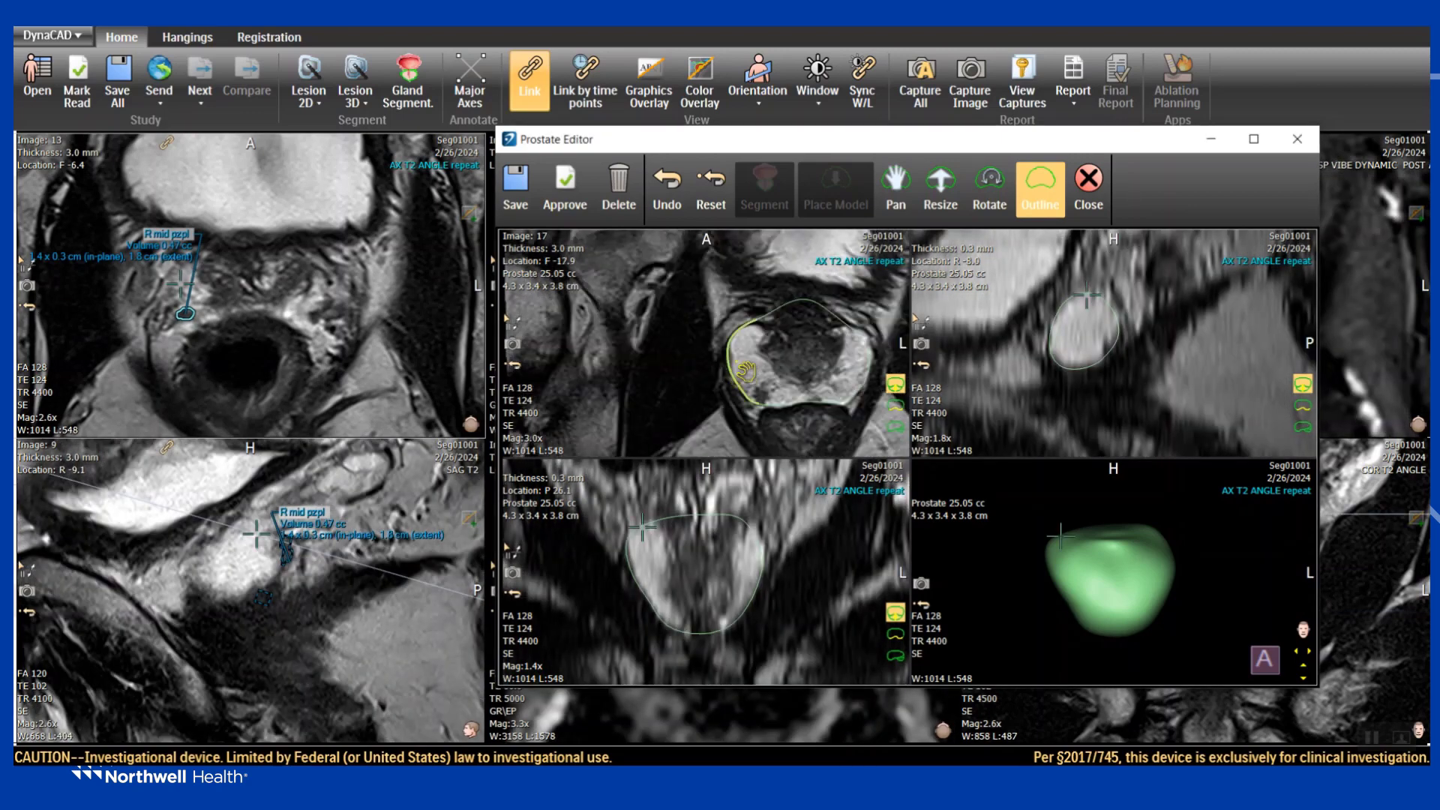
left_click(725, 364)
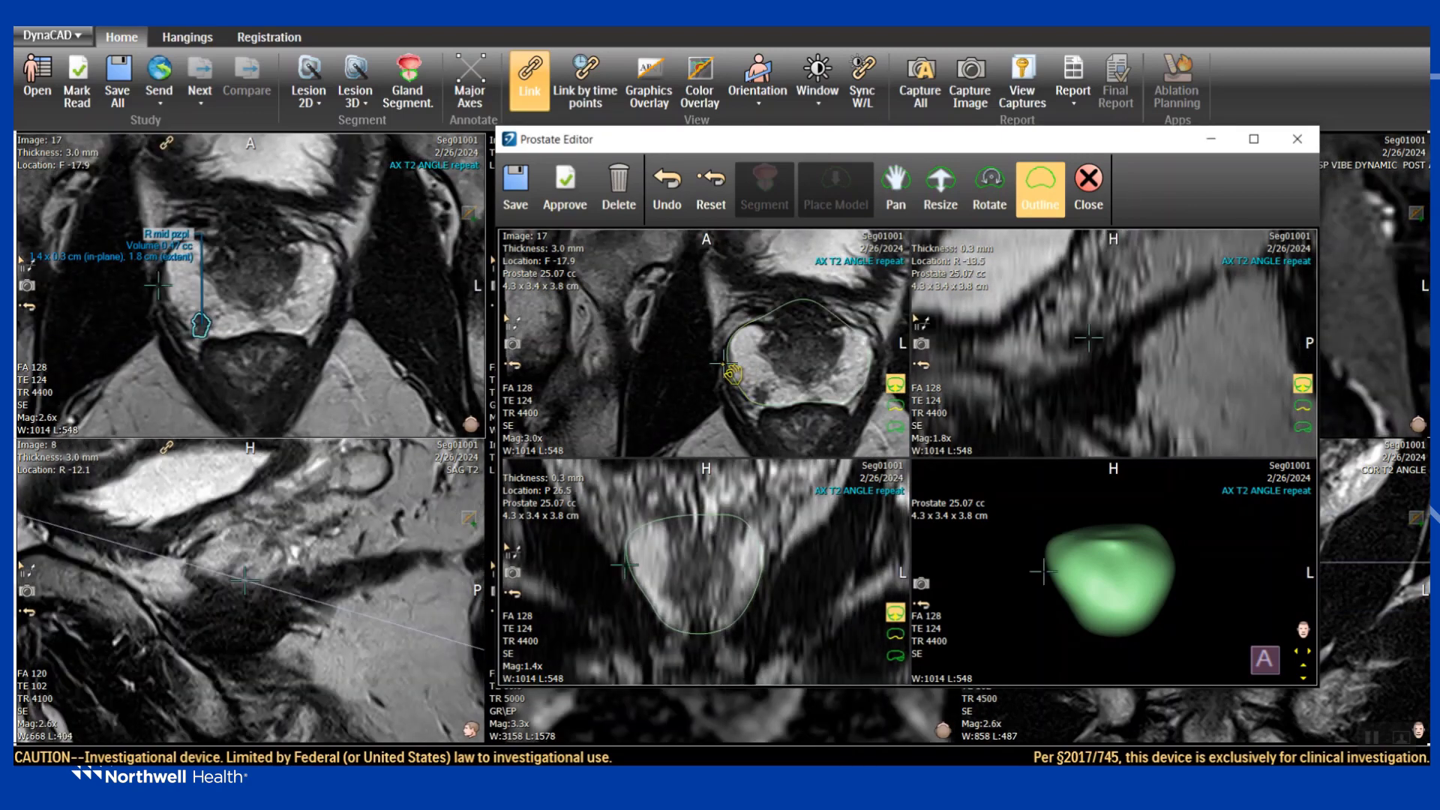
Move the Prostate Editor window aside so that the linked MRI views behind it are uncovered.
double_click(1015, 148)
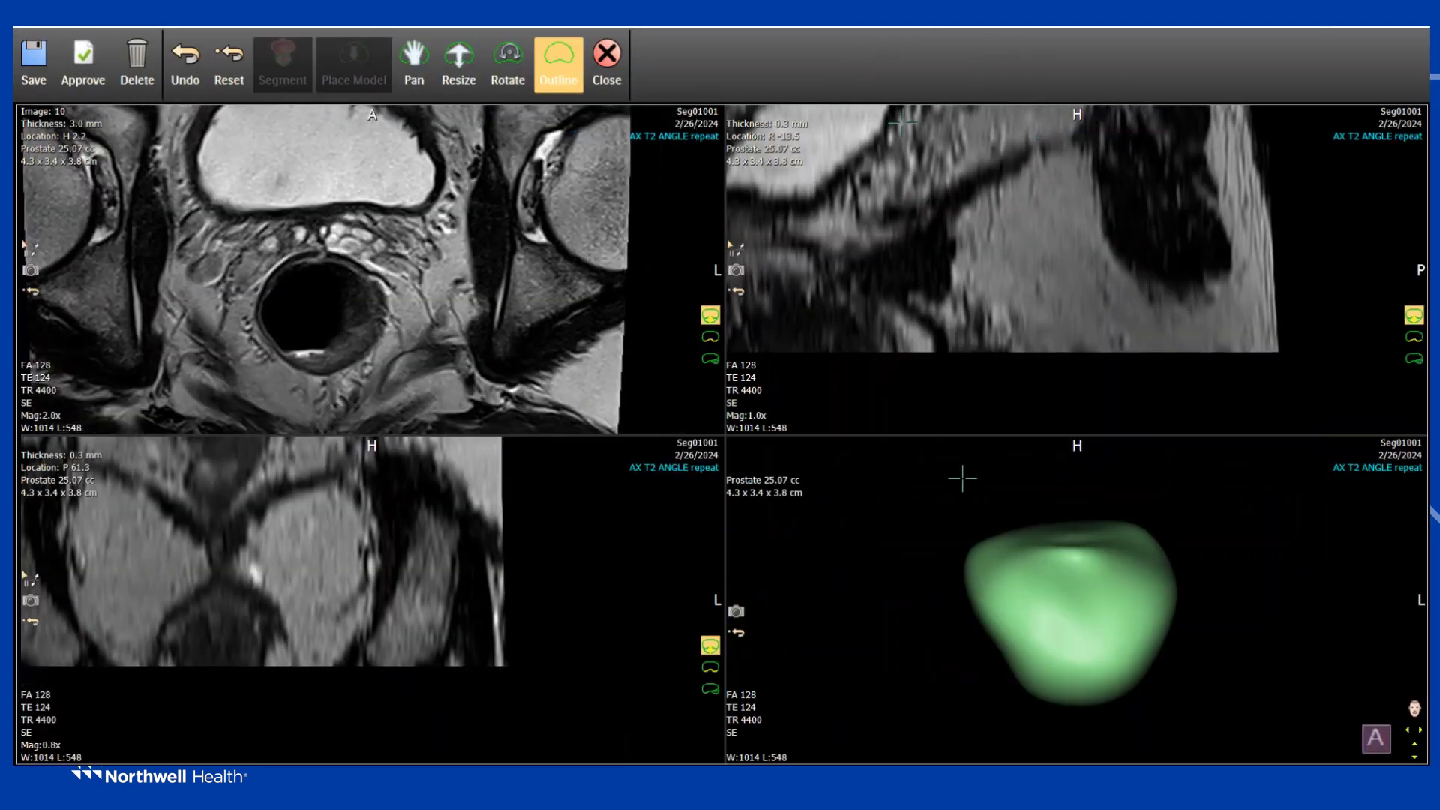
double_click(938, 13)
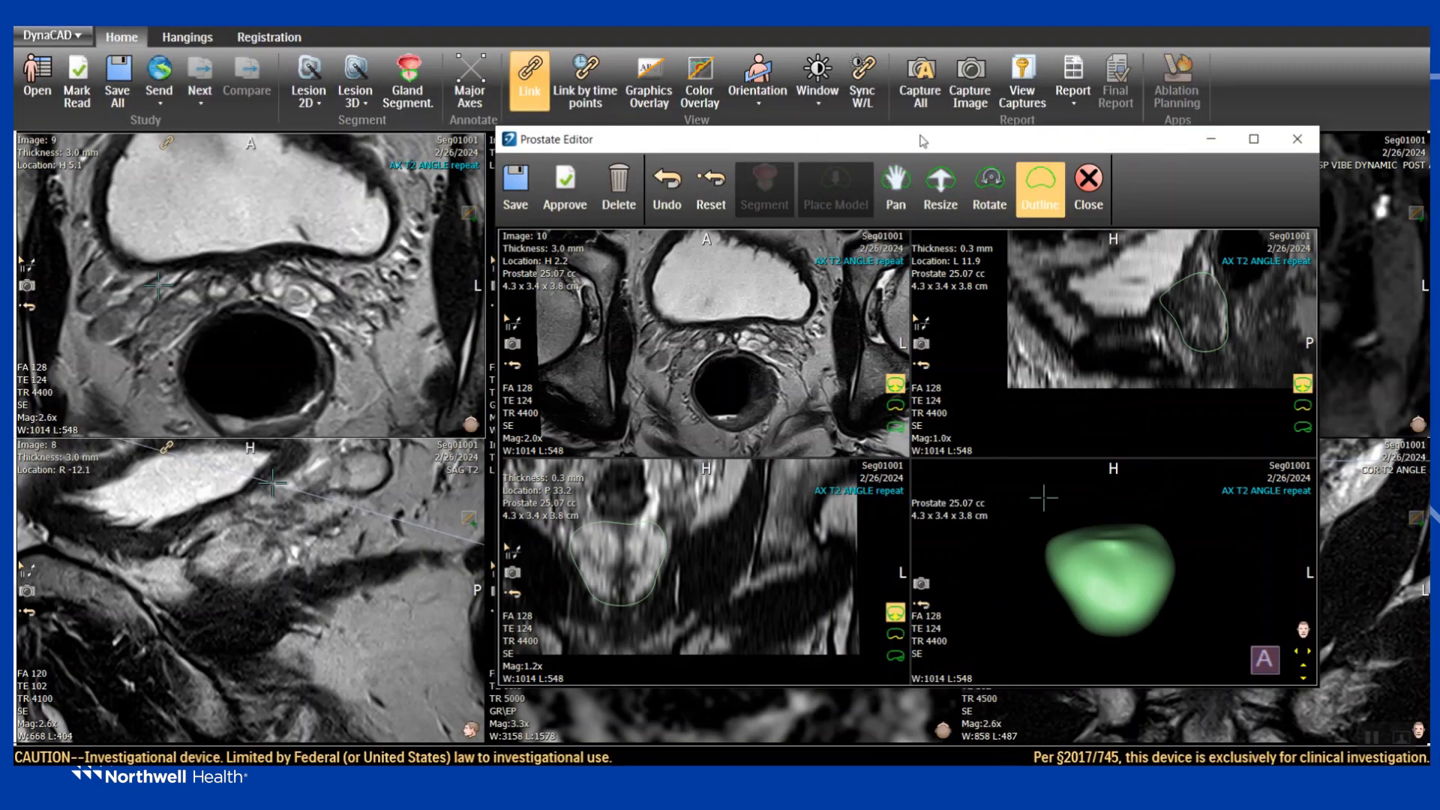
left_click_drag(922, 137, 616, 111)
Check the prostate outline on axial images 14 to 24, correlating its patient's-left and posterior borders with the linked views.
scroll(452, 357, "down", 4)
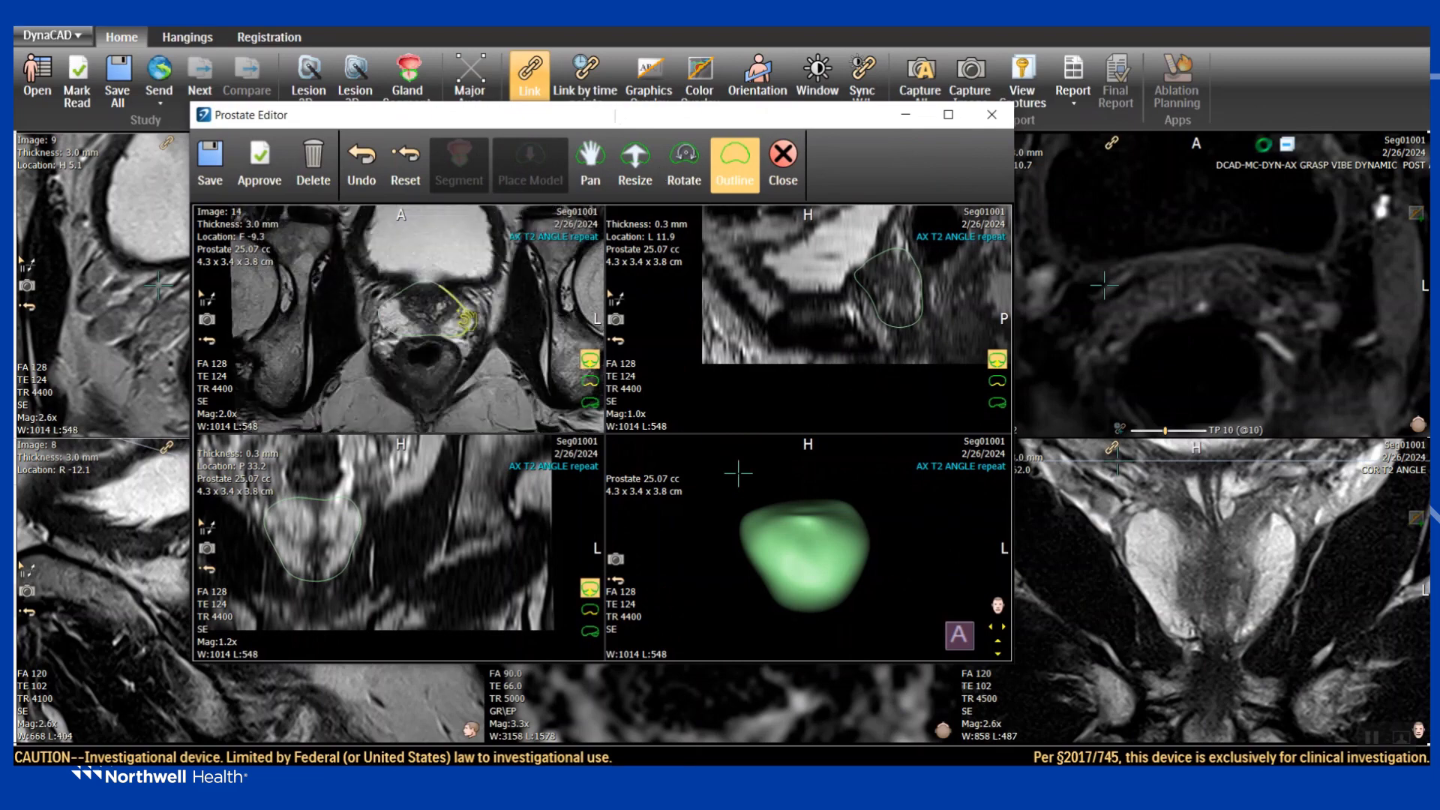
left_click(465, 303)
left_click(1270, 574)
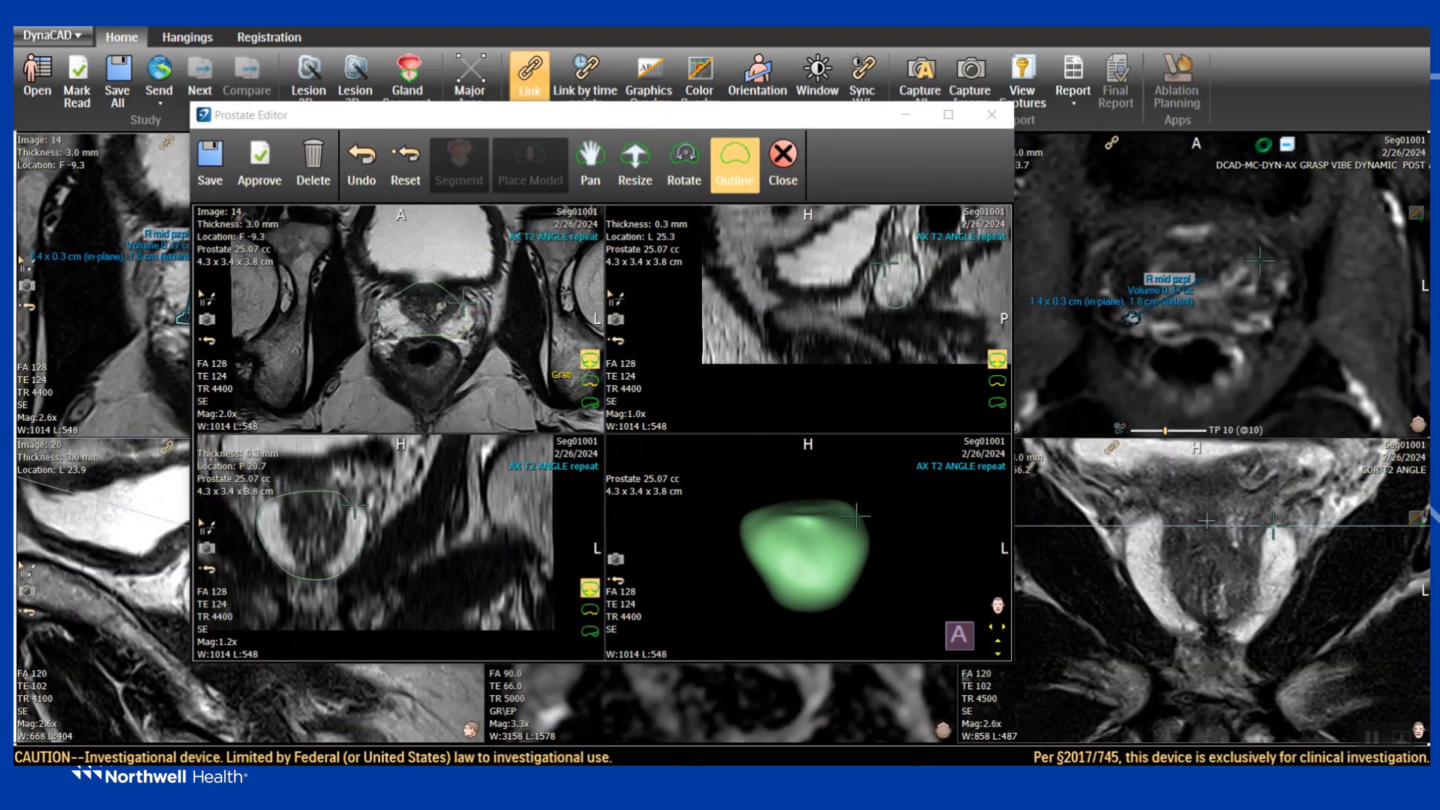
left_click(452, 358)
scroll(465, 353, "down", 4)
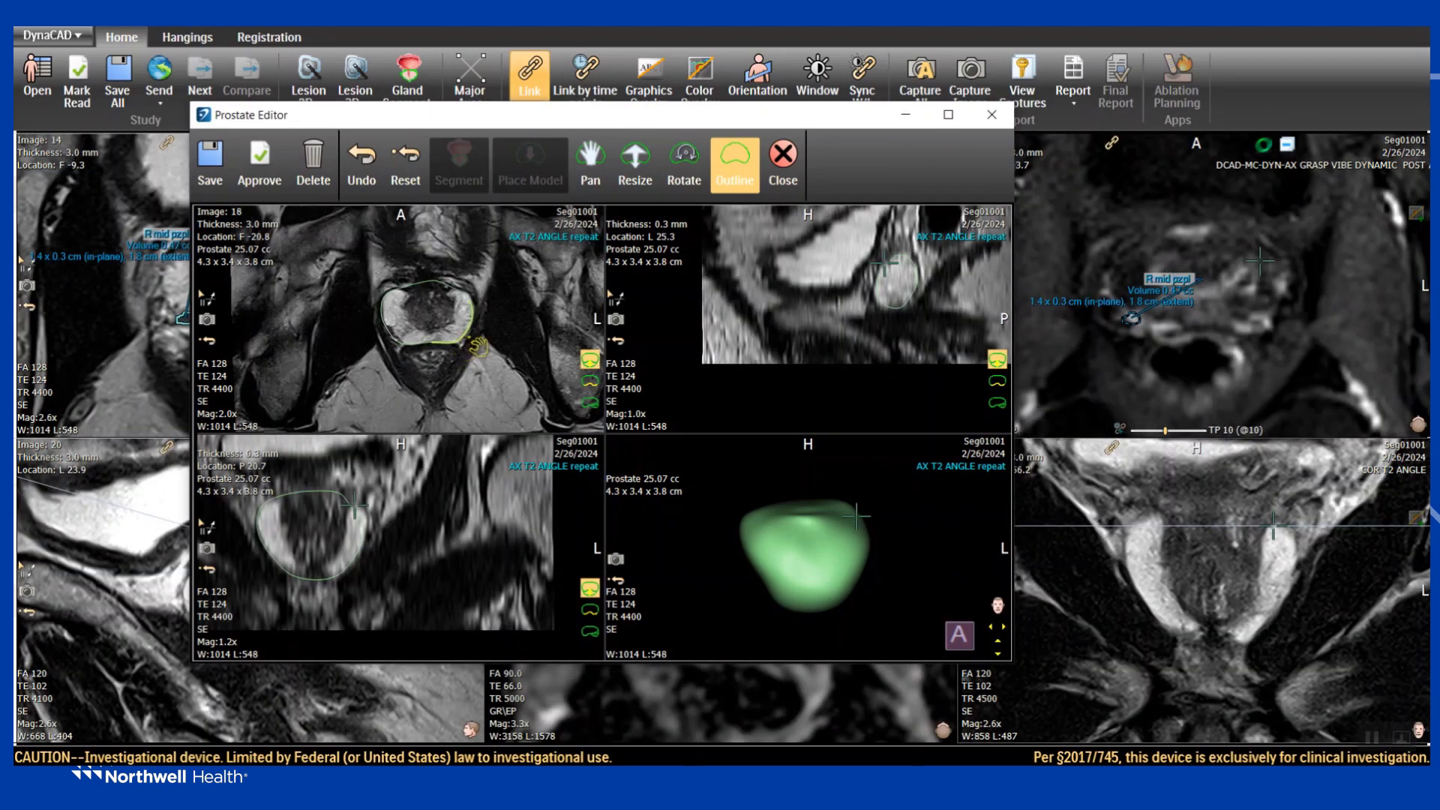
scroll(465, 352, "down", 3)
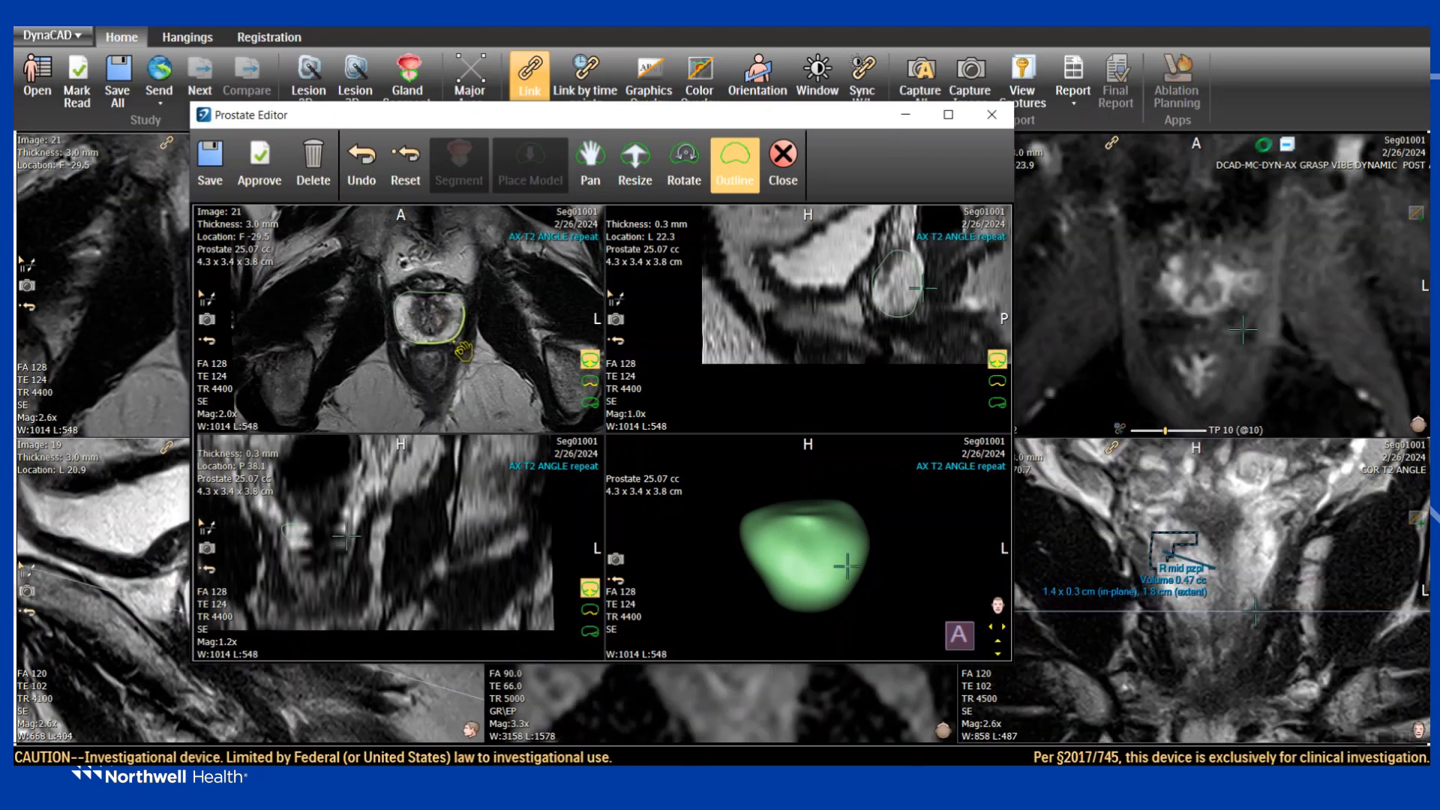
scroll(463, 350, "down", 1)
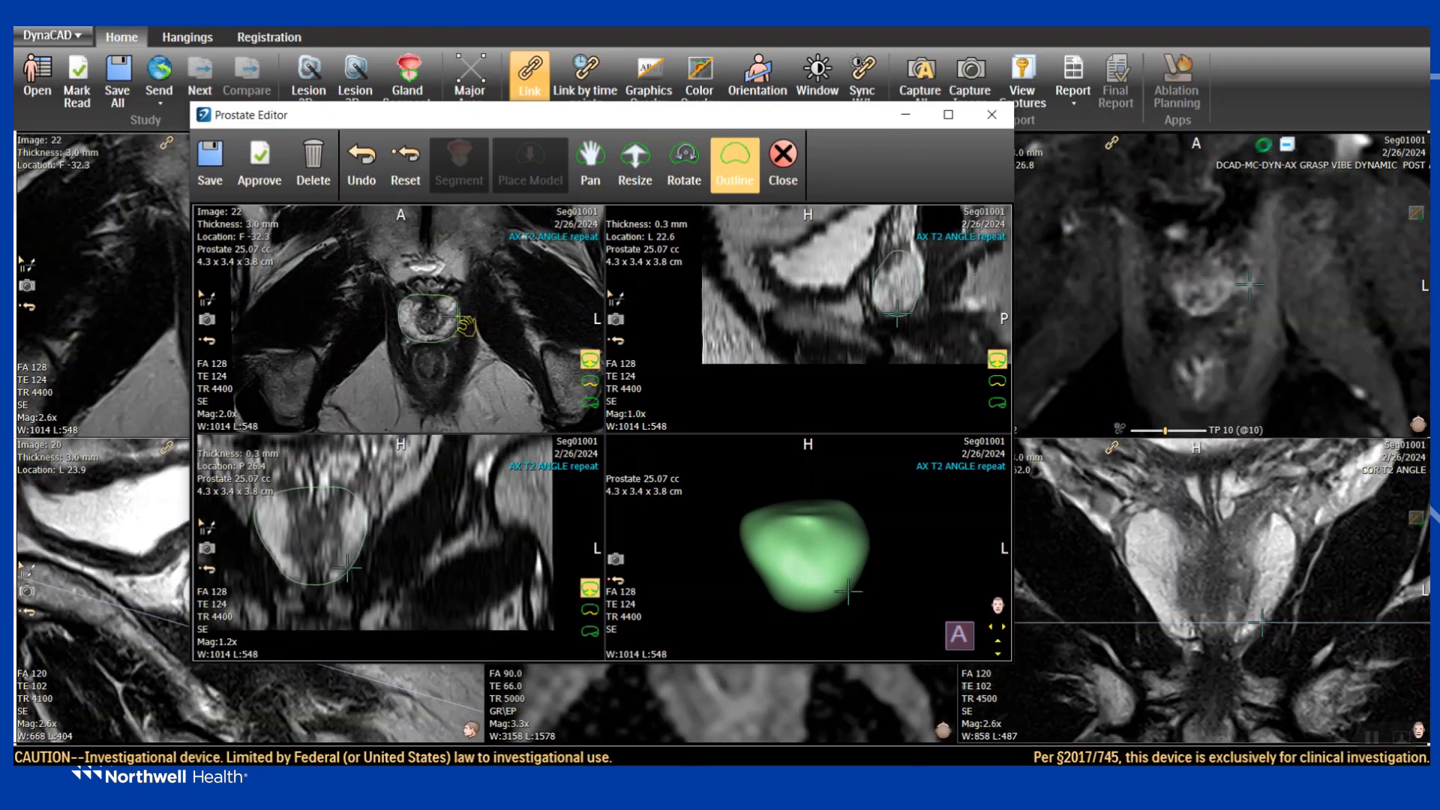
left_click(456, 336)
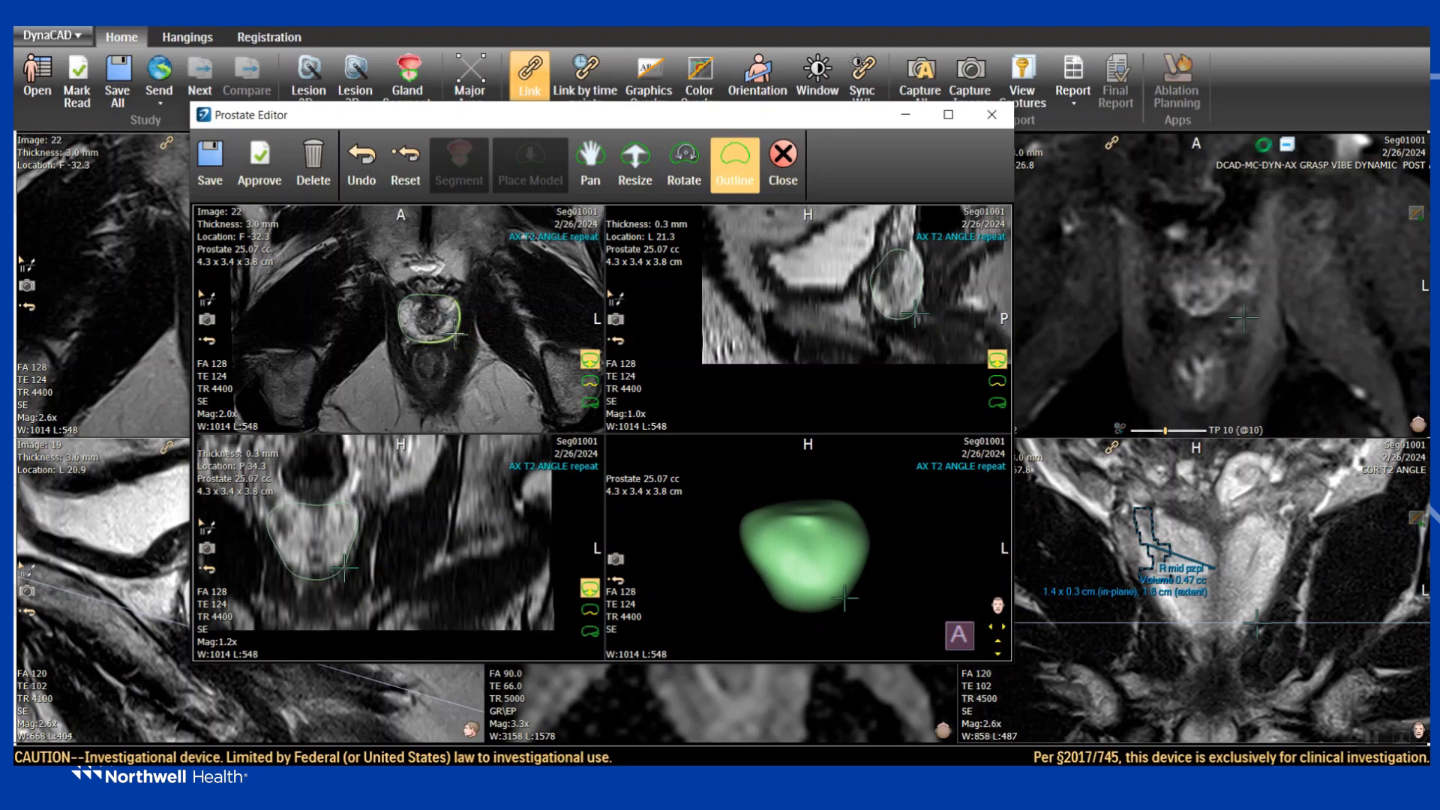
left_click(437, 345)
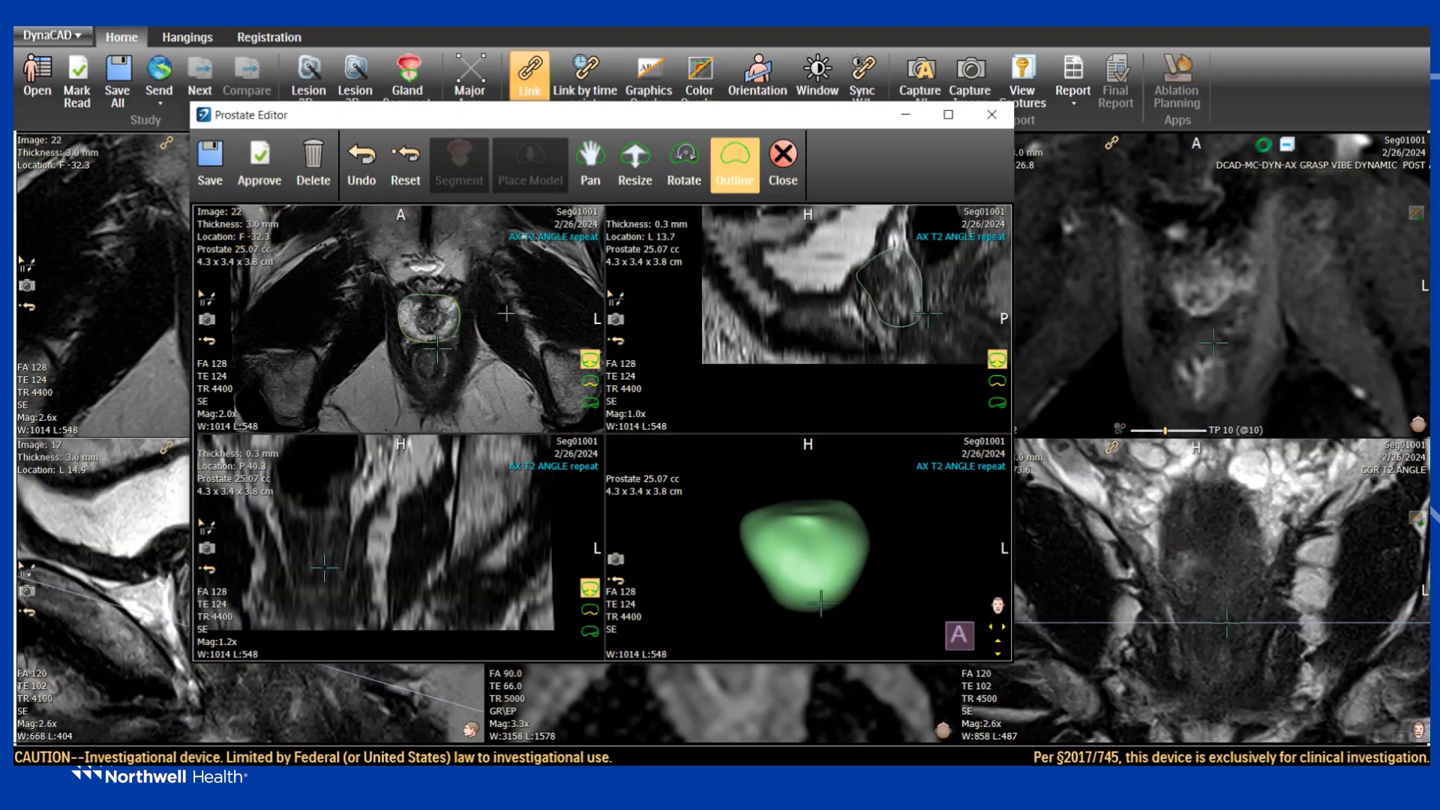
scroll(506, 314, "up", 7)
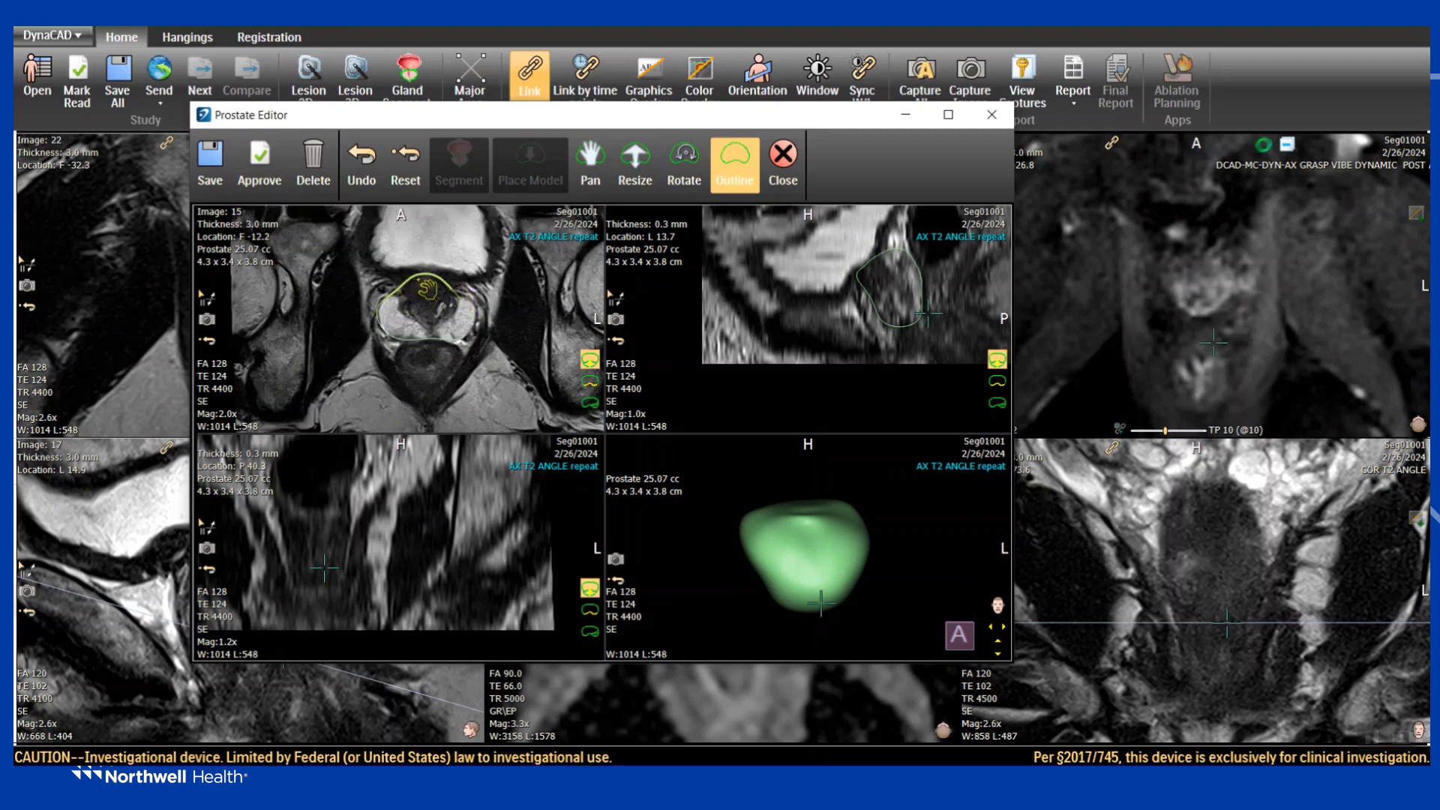
scroll(457, 322, "down", 8)
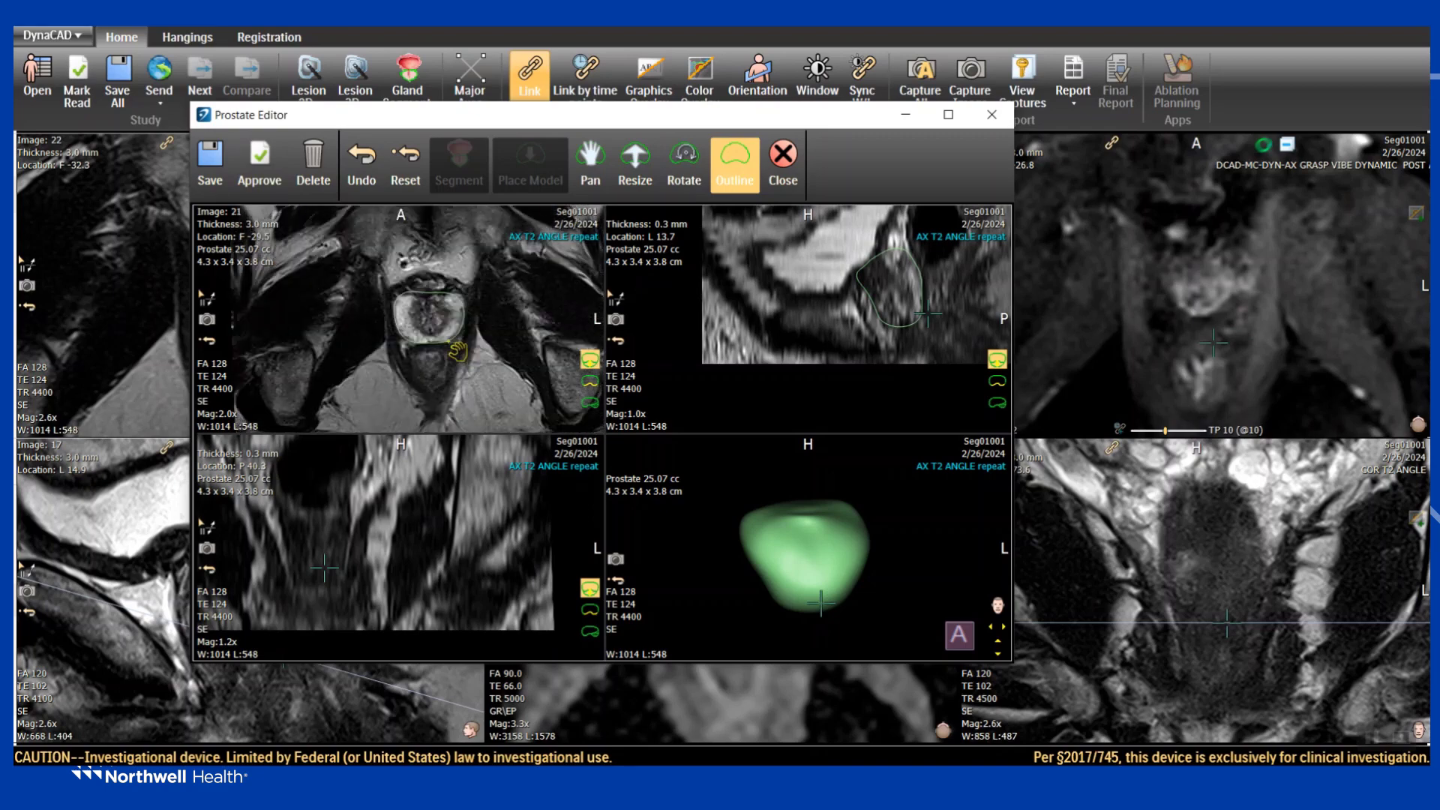
scroll(442, 339, "down", 1)
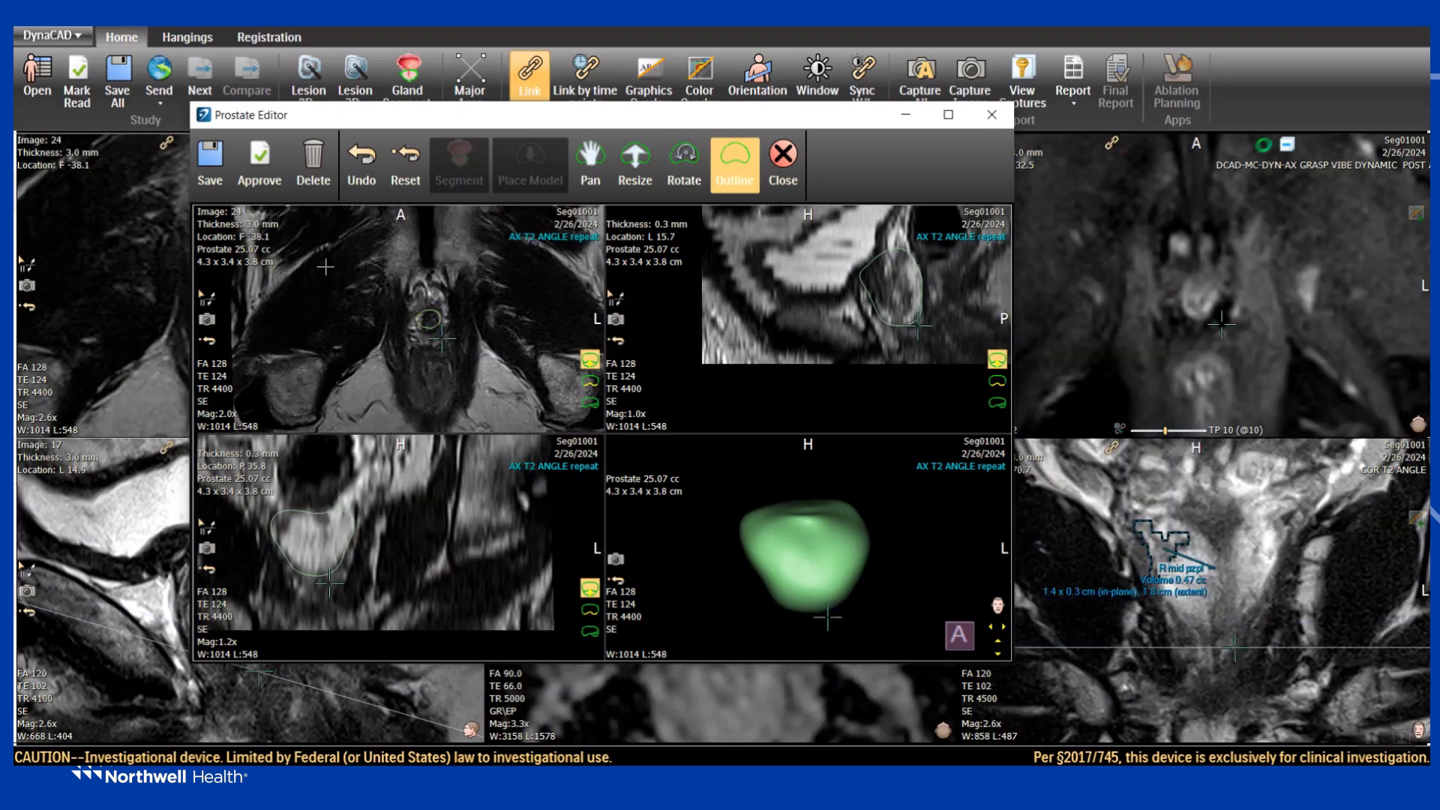
Approve the refined prostate outline, accept the boundary update and close the Prostate Editor.
left_click(253, 169)
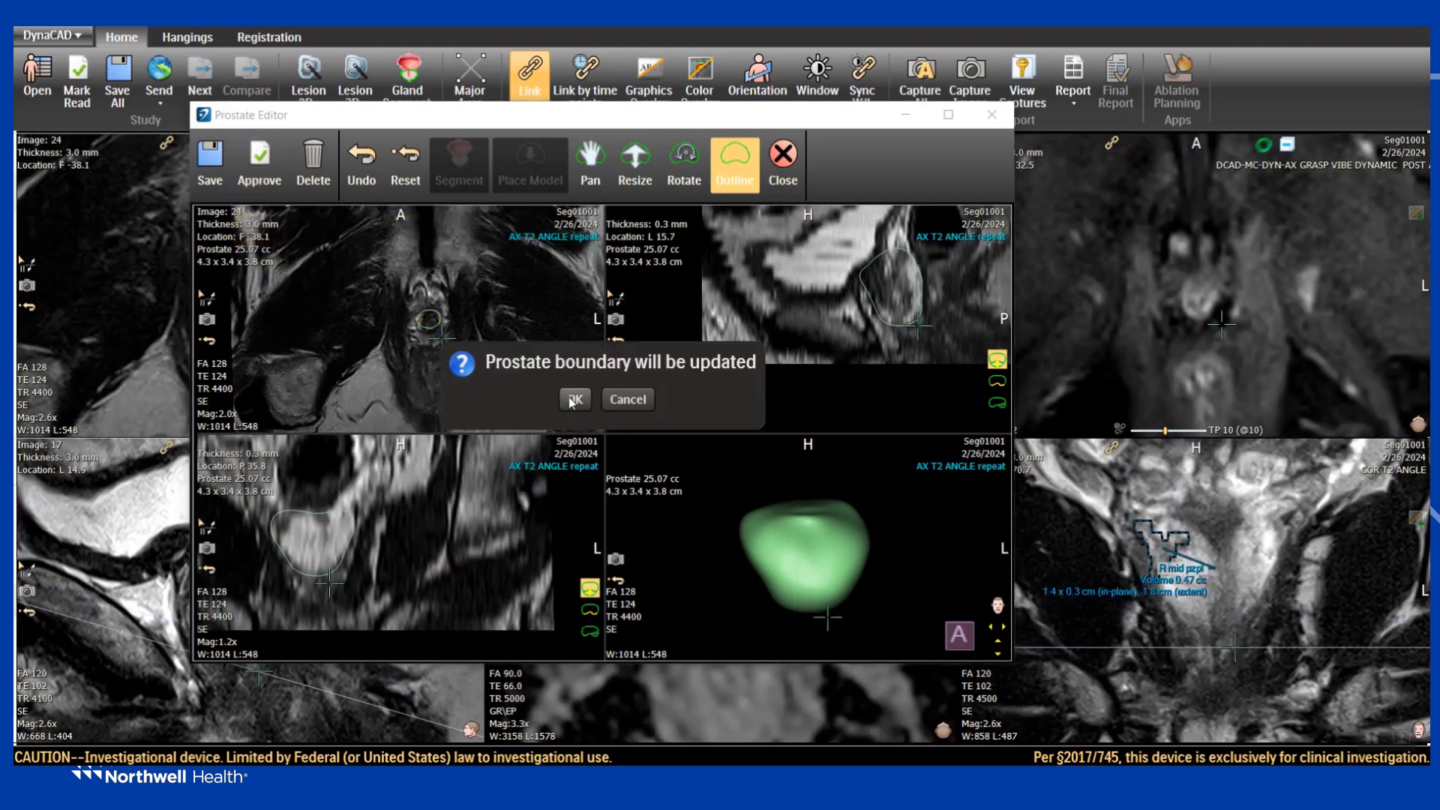
left_click(574, 400)
left_click(992, 114)
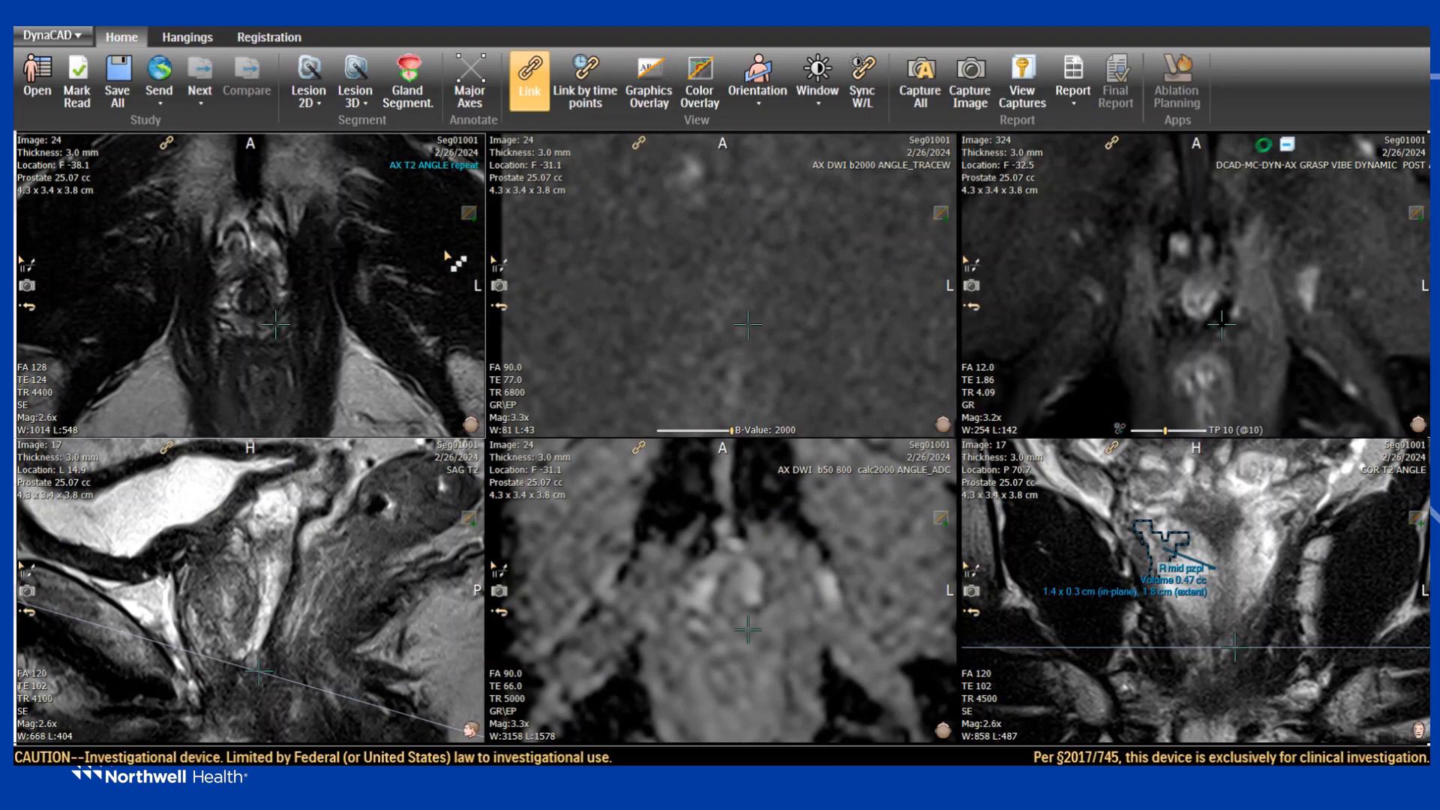
Show the prostate boundary on the axial T2 view and compare it with the lesion ROI across the slices.
right_click(380, 246)
left_click(458, 619)
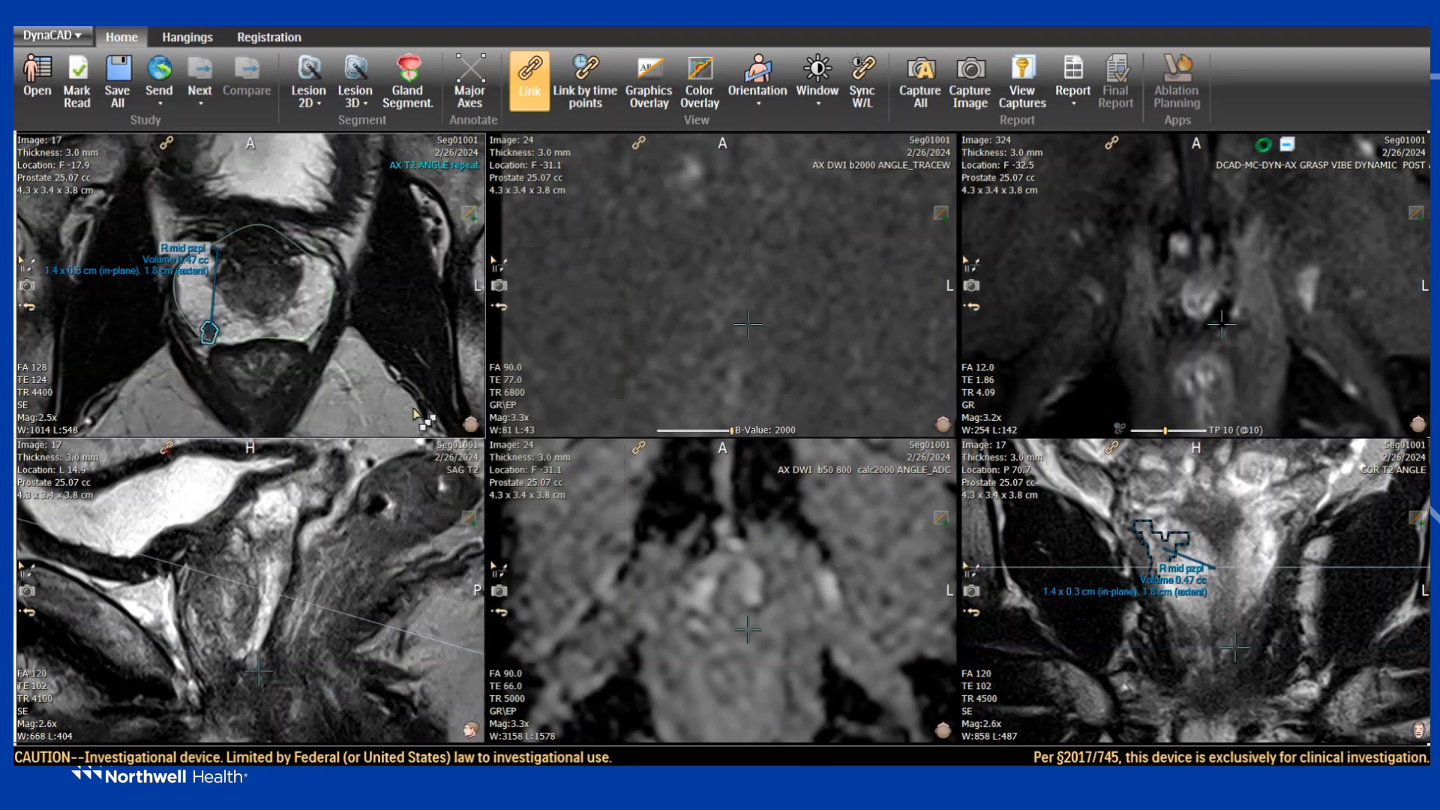
scroll(421, 326, "up", 7)
scroll(421, 325, "down", 5)
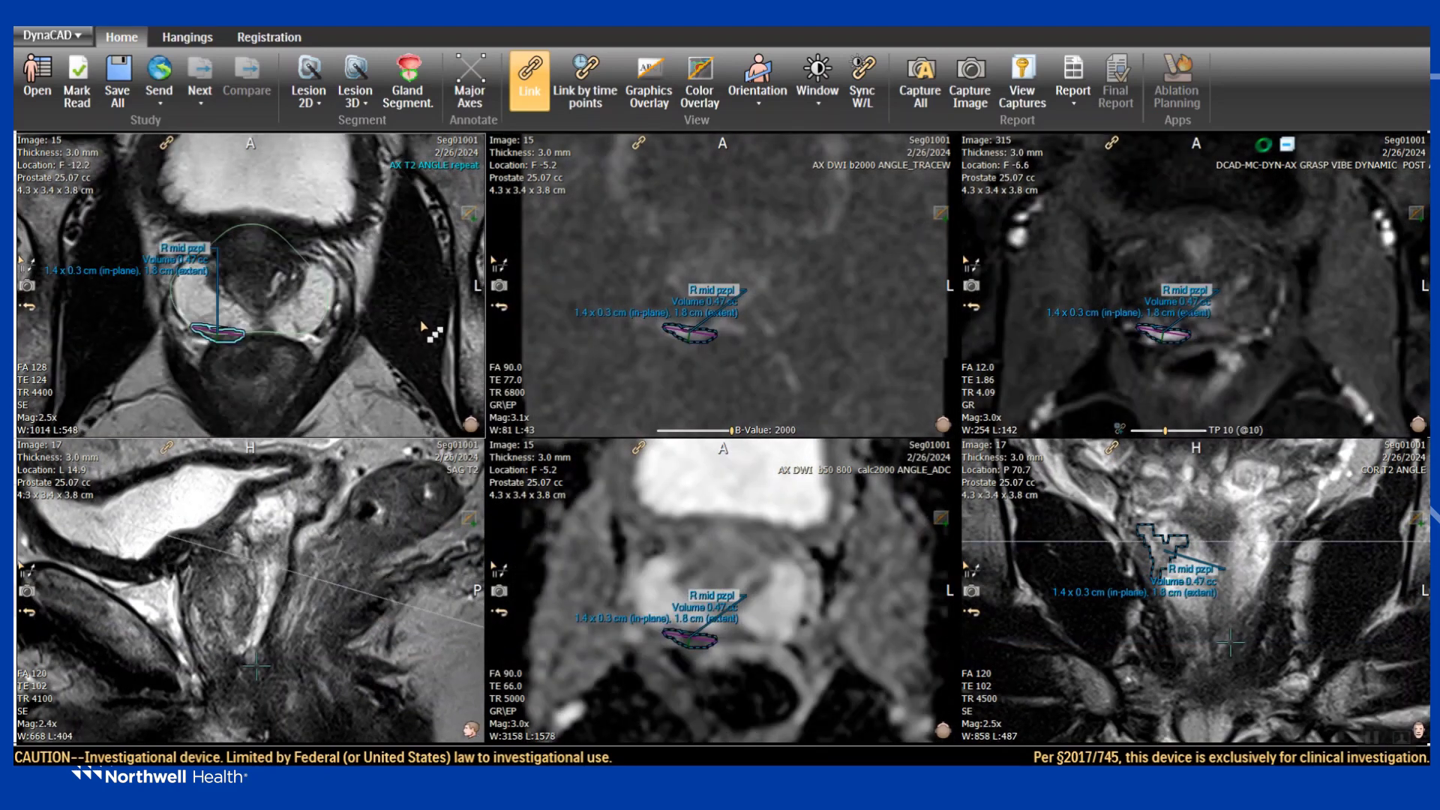
scroll(423, 330, "down", 3)
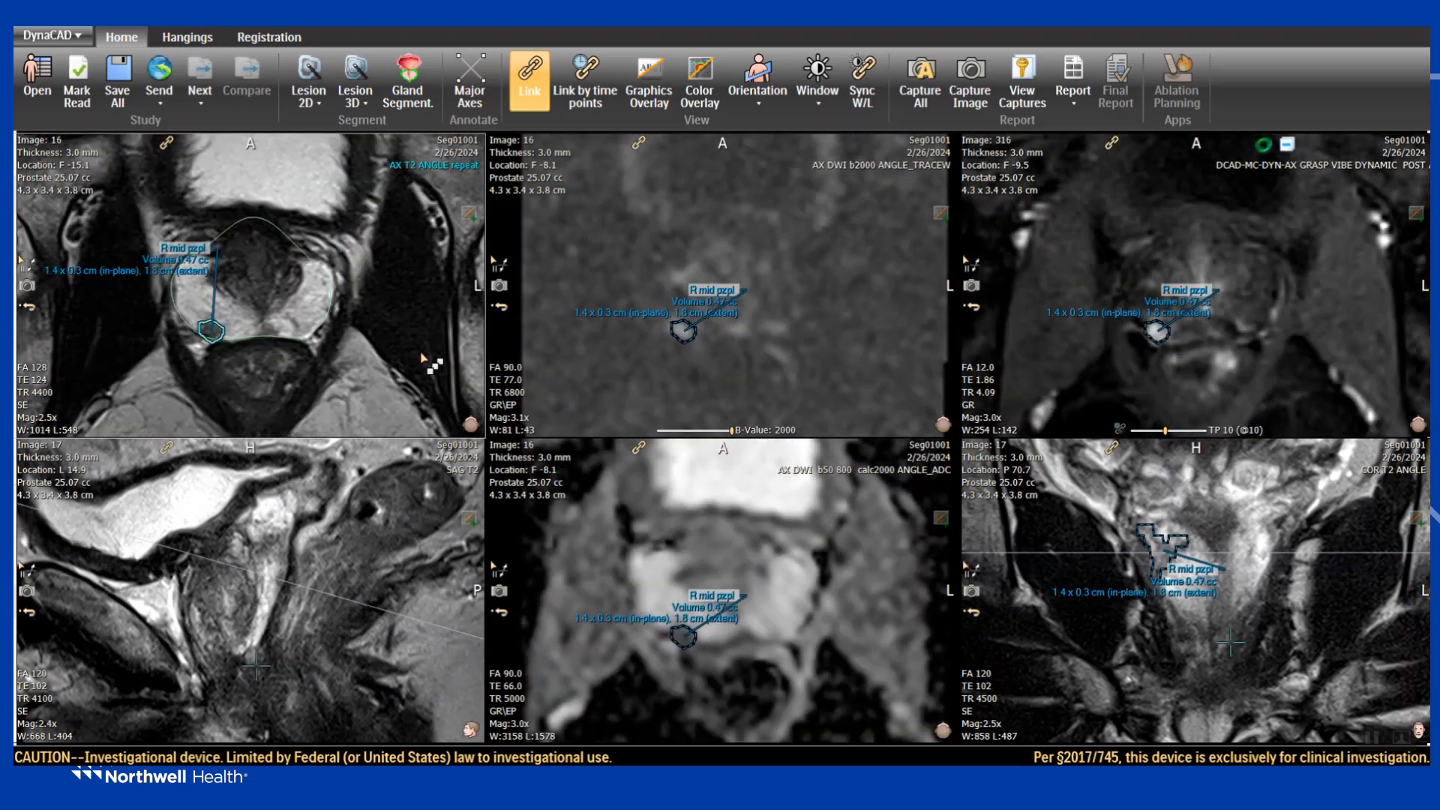
scroll(418, 358, "up", 1)
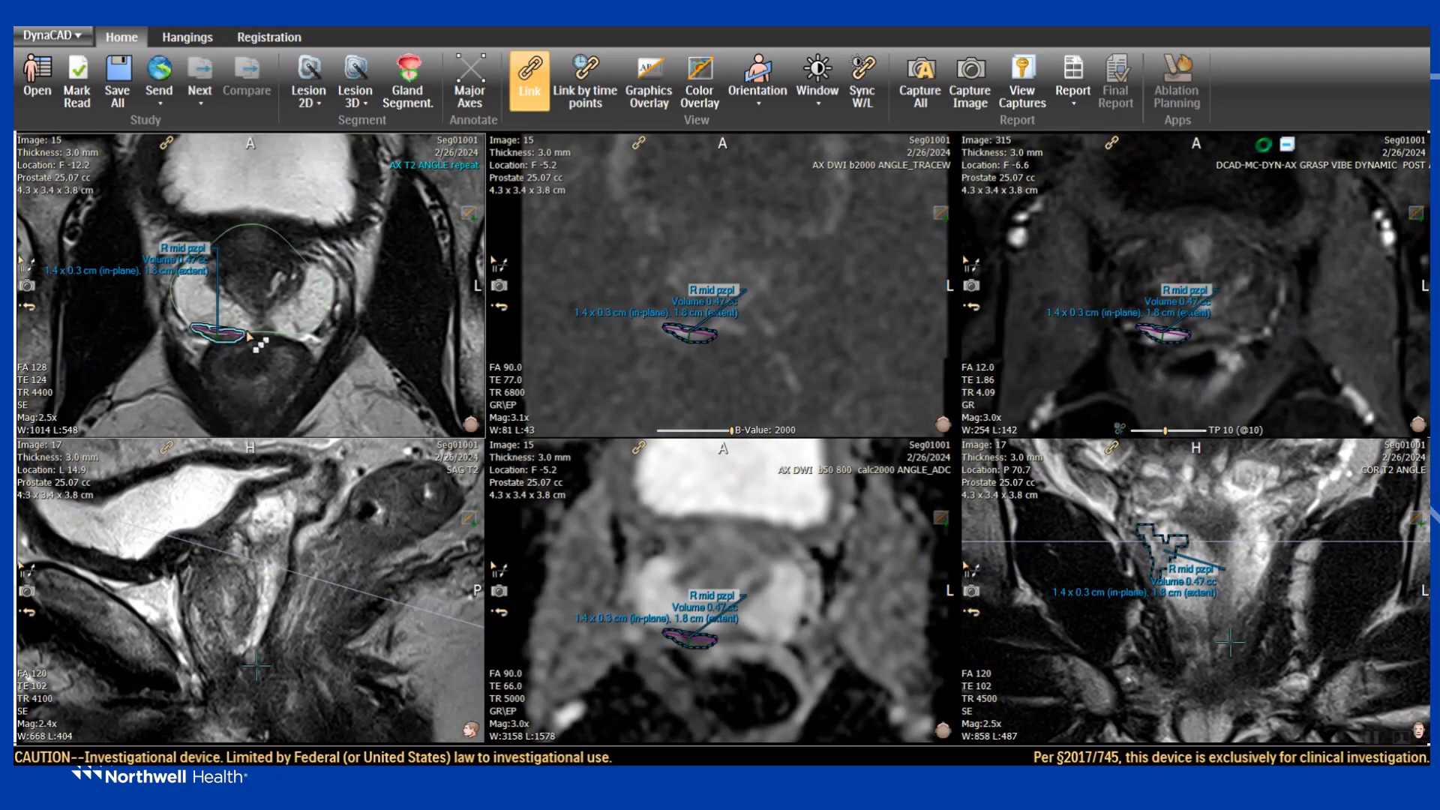
Reopen the gland segmentation and extend the outline's posterior border backward on axial image 15, just right of the patient's midline.
left_click(408, 79)
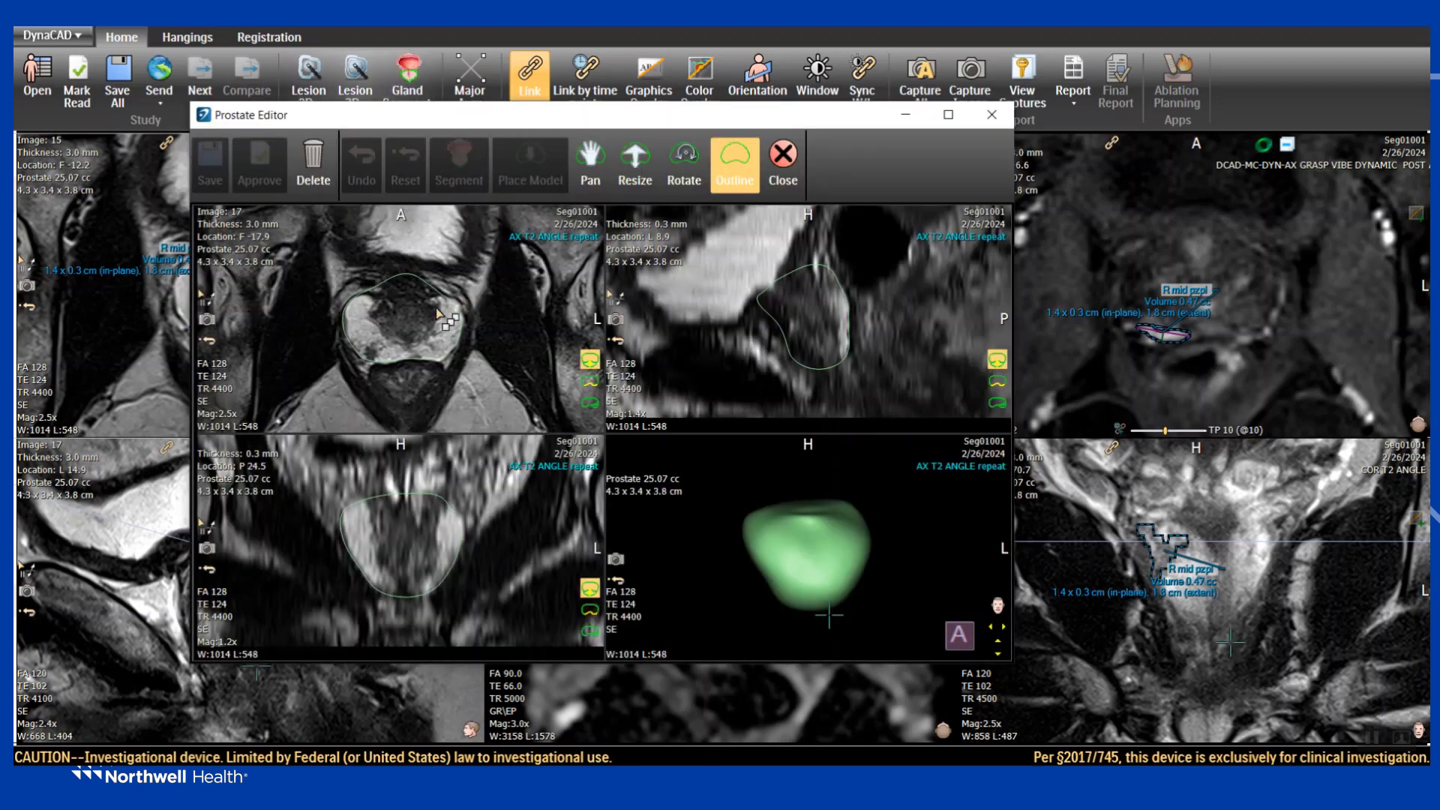
scroll(417, 346, "up", 5)
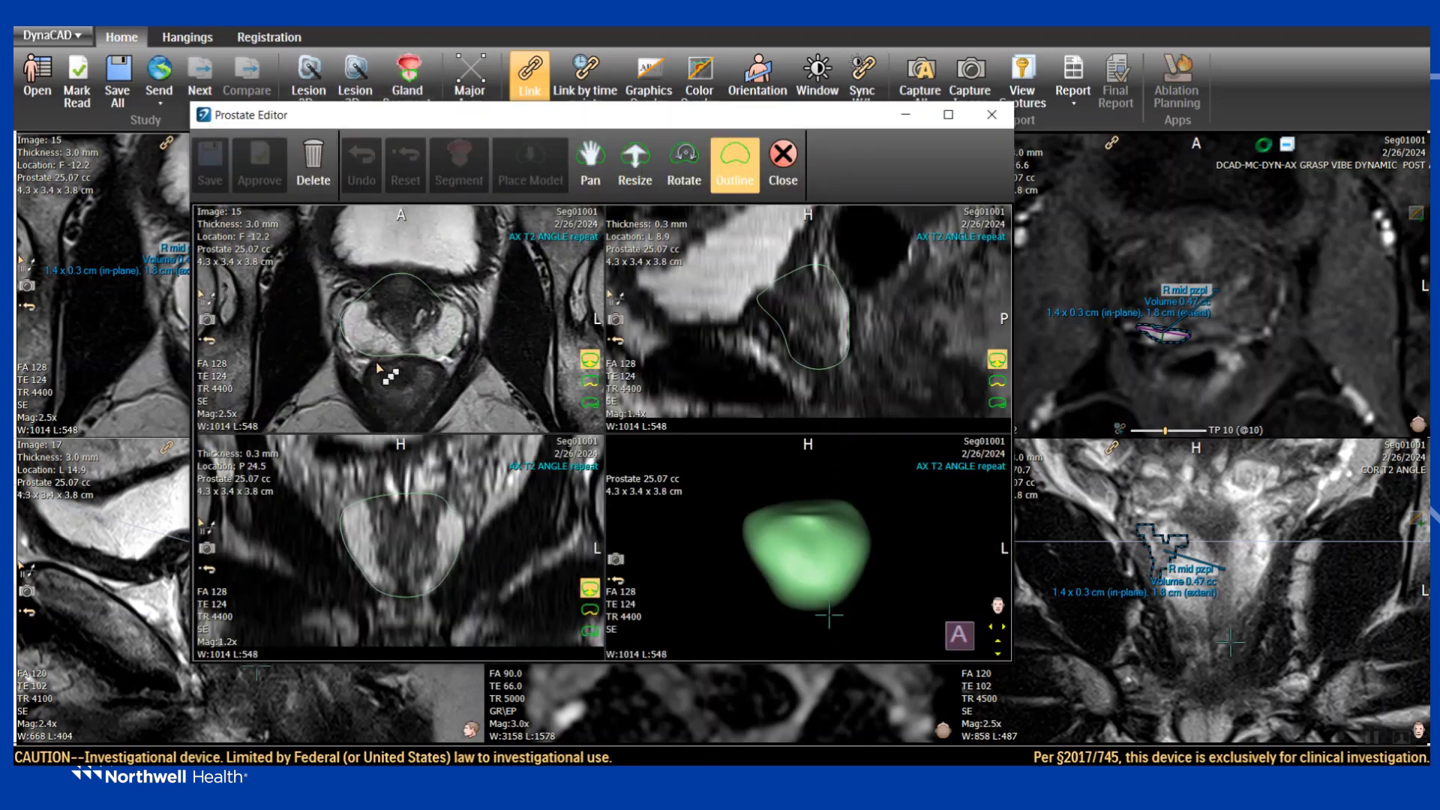
left_click_drag(390, 365, 397, 375)
scroll(397, 375, "up", 1)
scroll(398, 375, "down", 6)
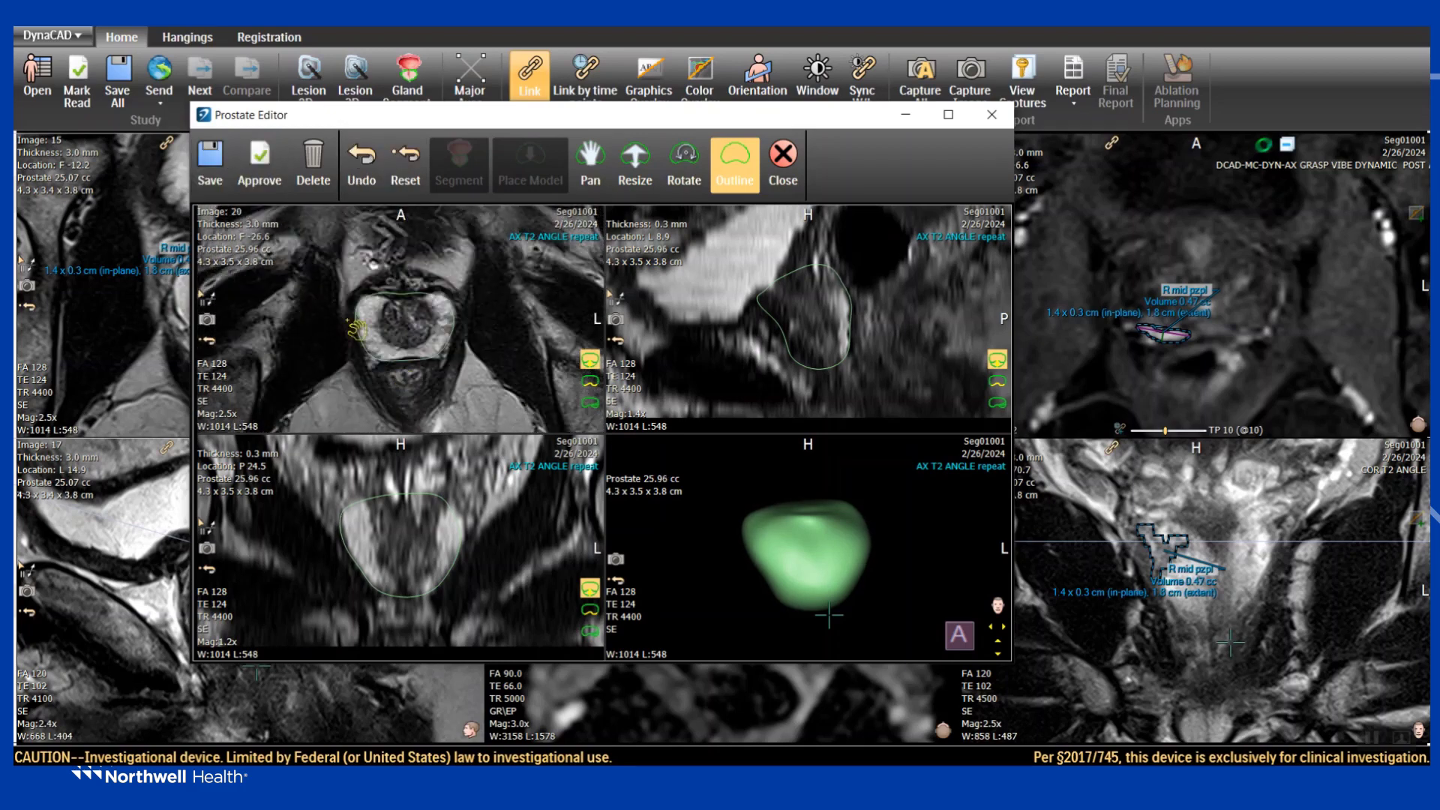
Approve the updated prostate boundary, close the editor and show the boundary on the axial T2 view.
left_click(259, 164)
left_click(573, 400)
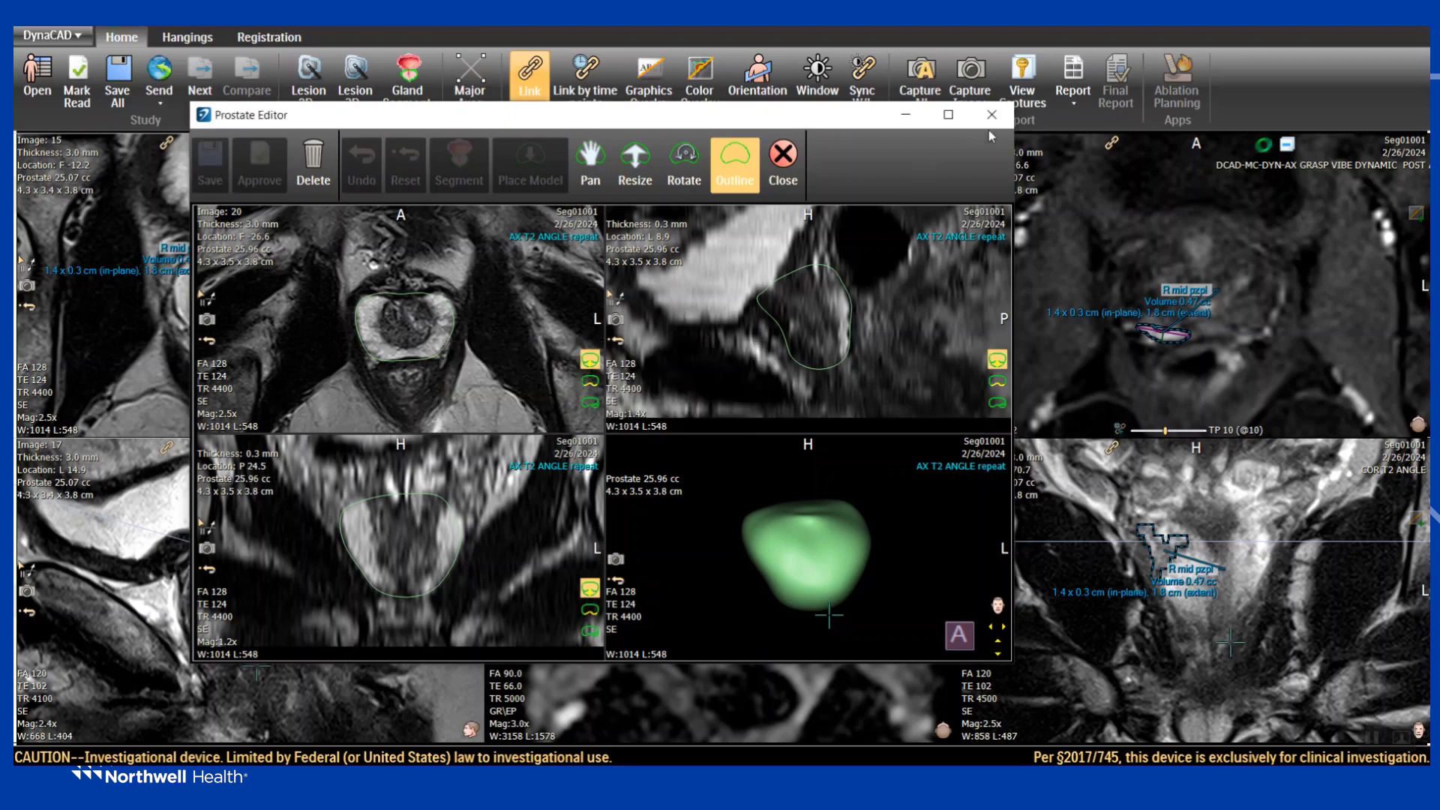
right_click(277, 242)
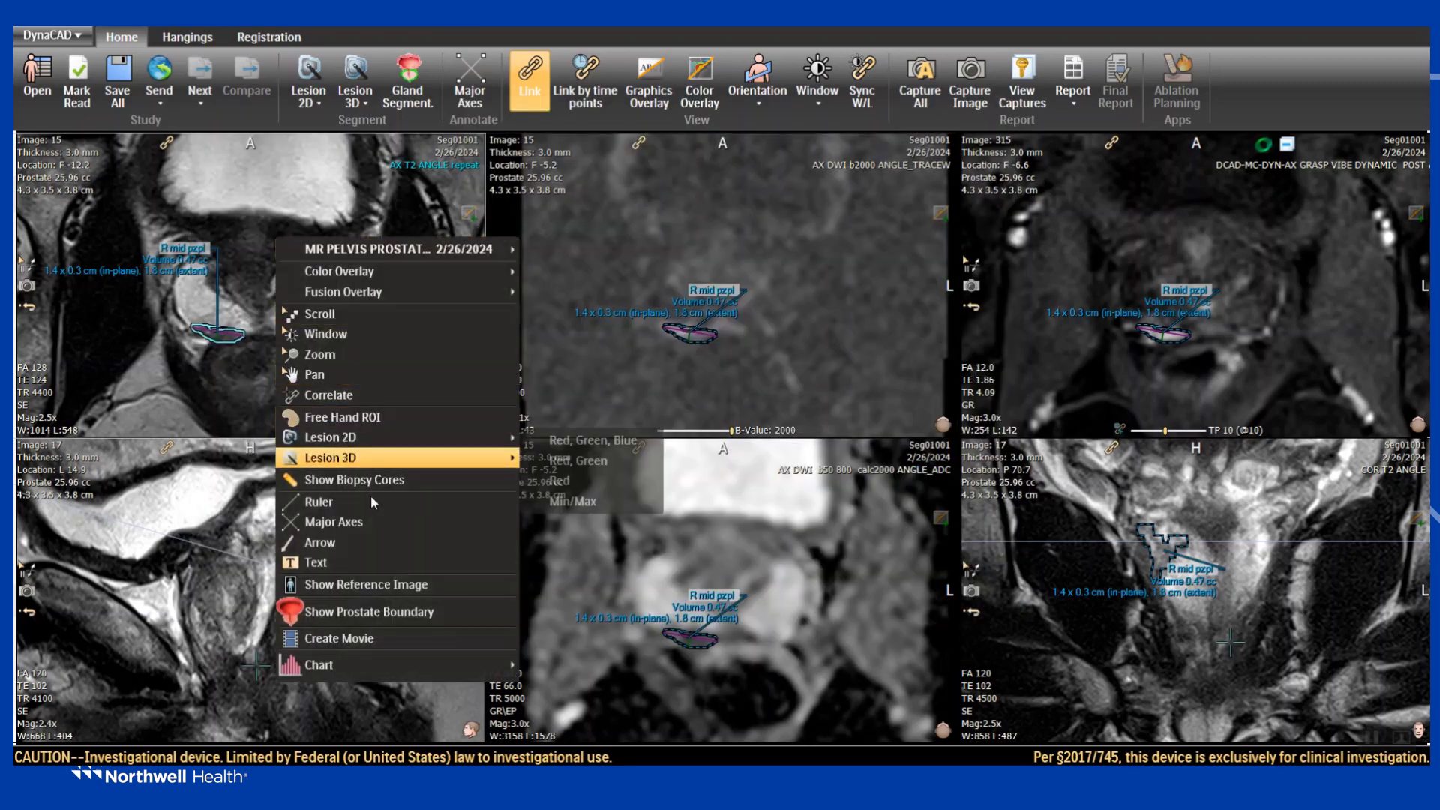
left_click(363, 612)
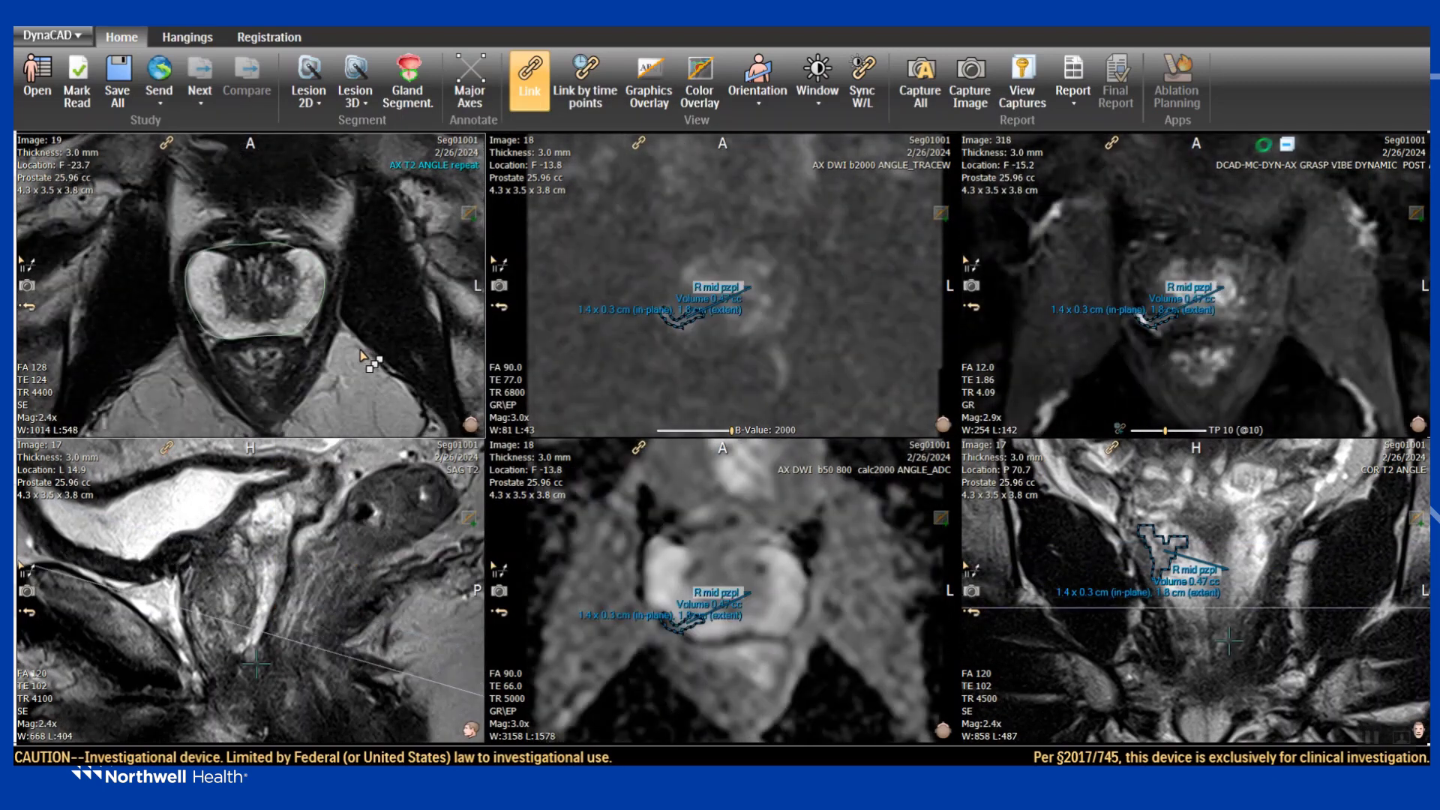
Review the prostate boundary against the R mid pzpl lesion ROI through the axial T2 slices.
scroll(361, 350, "up", 1)
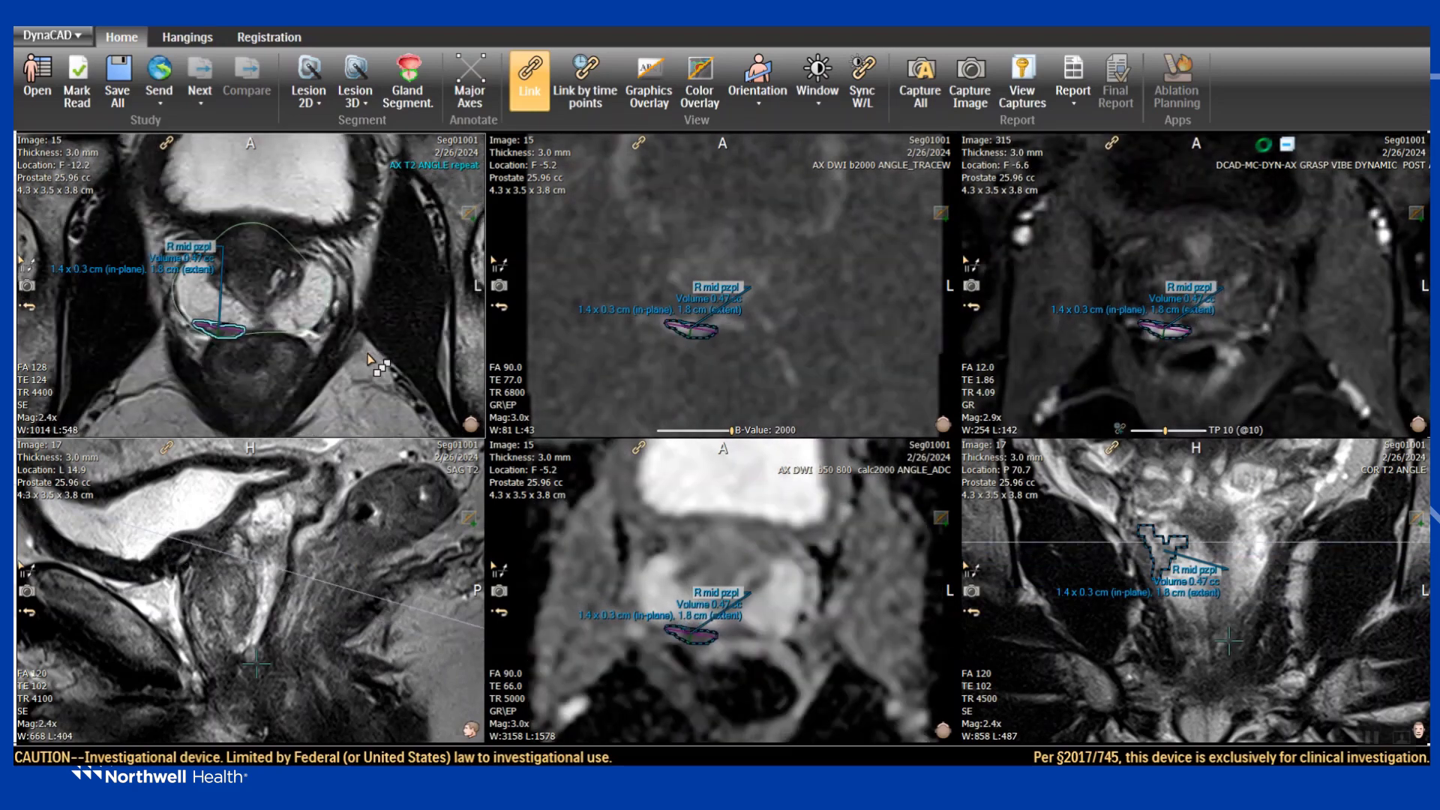
scroll(369, 360, "up", 1)
scroll(224, 330, "up", 1)
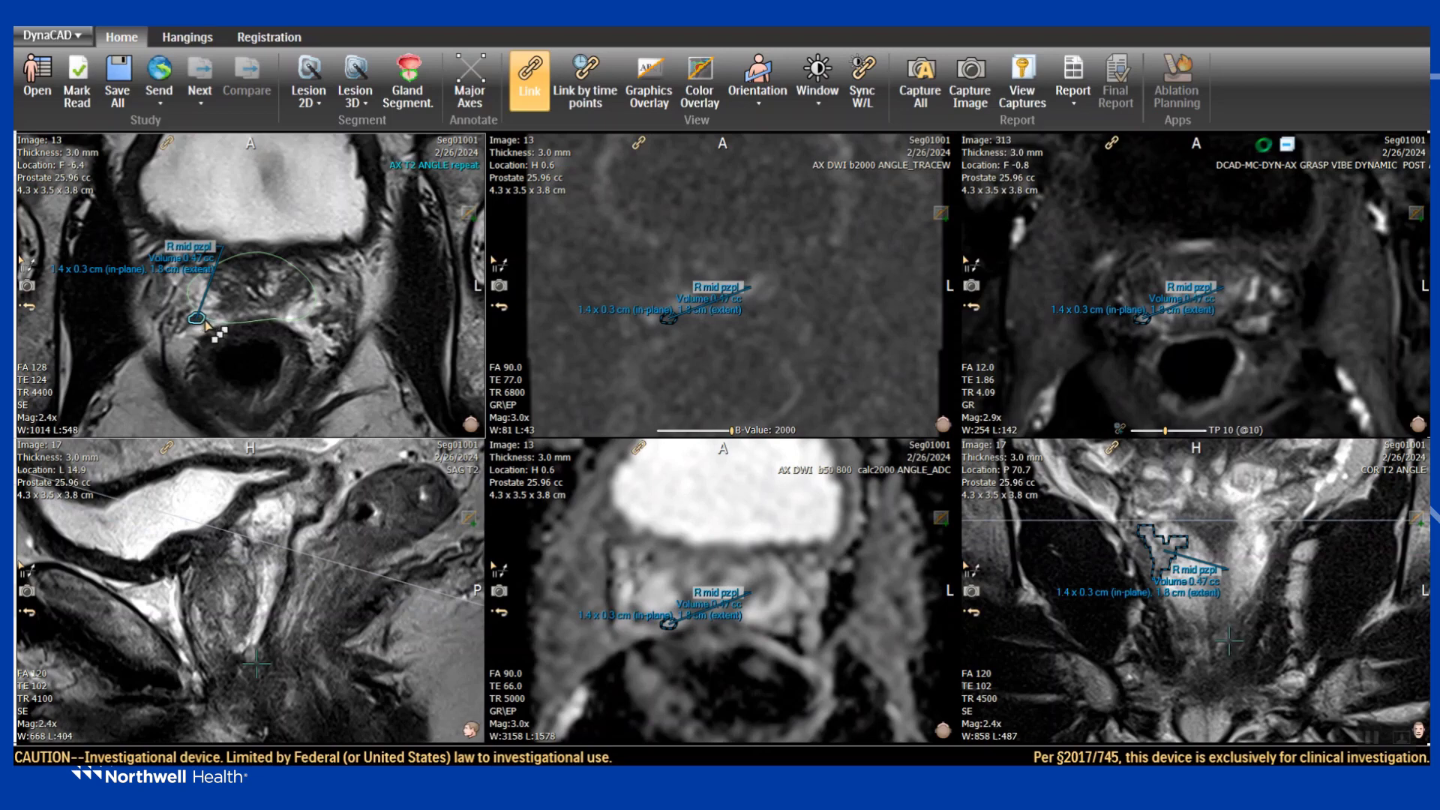
scroll(208, 324, "down", 6)
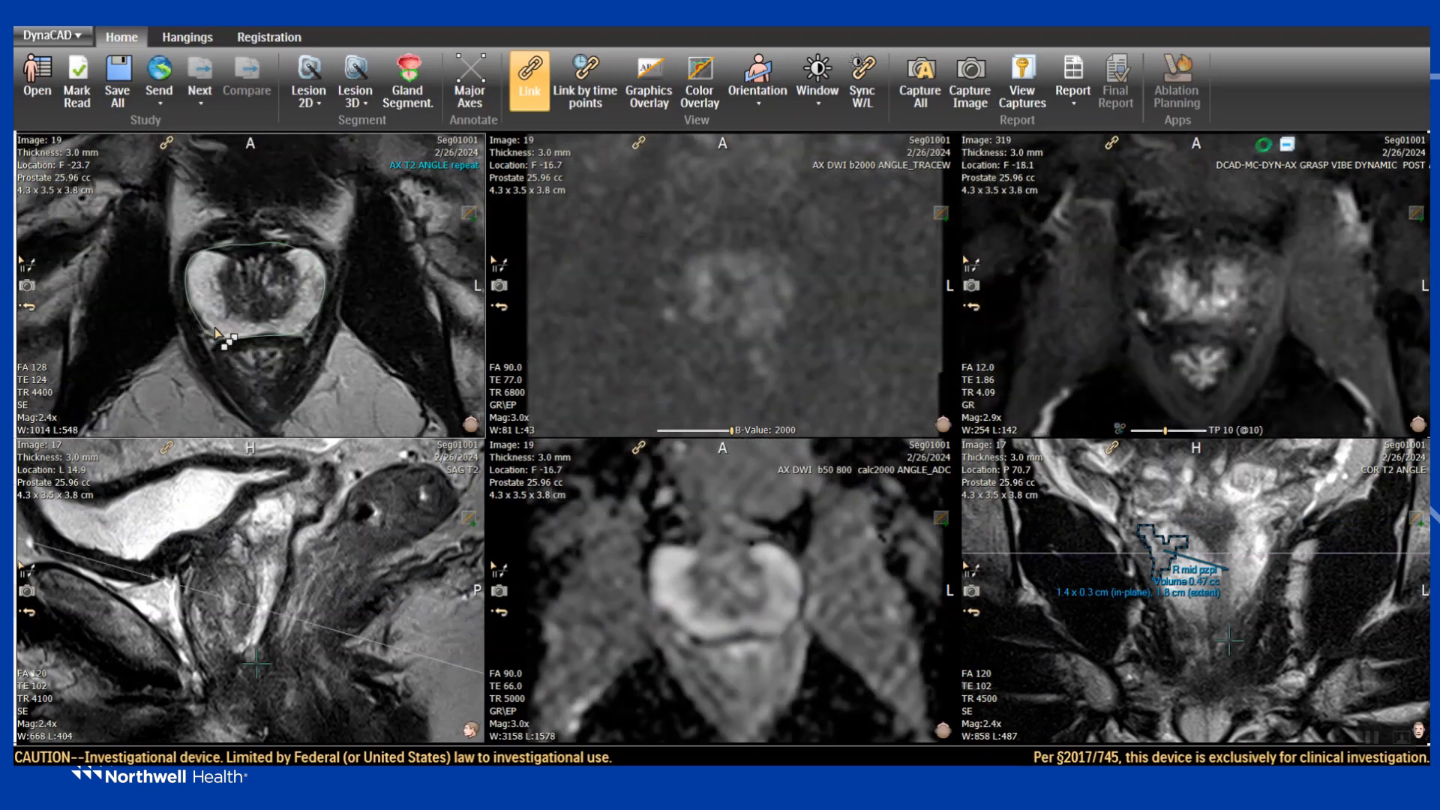
scroll(217, 335, "down", 5)
scroll(222, 337, "up", 7)
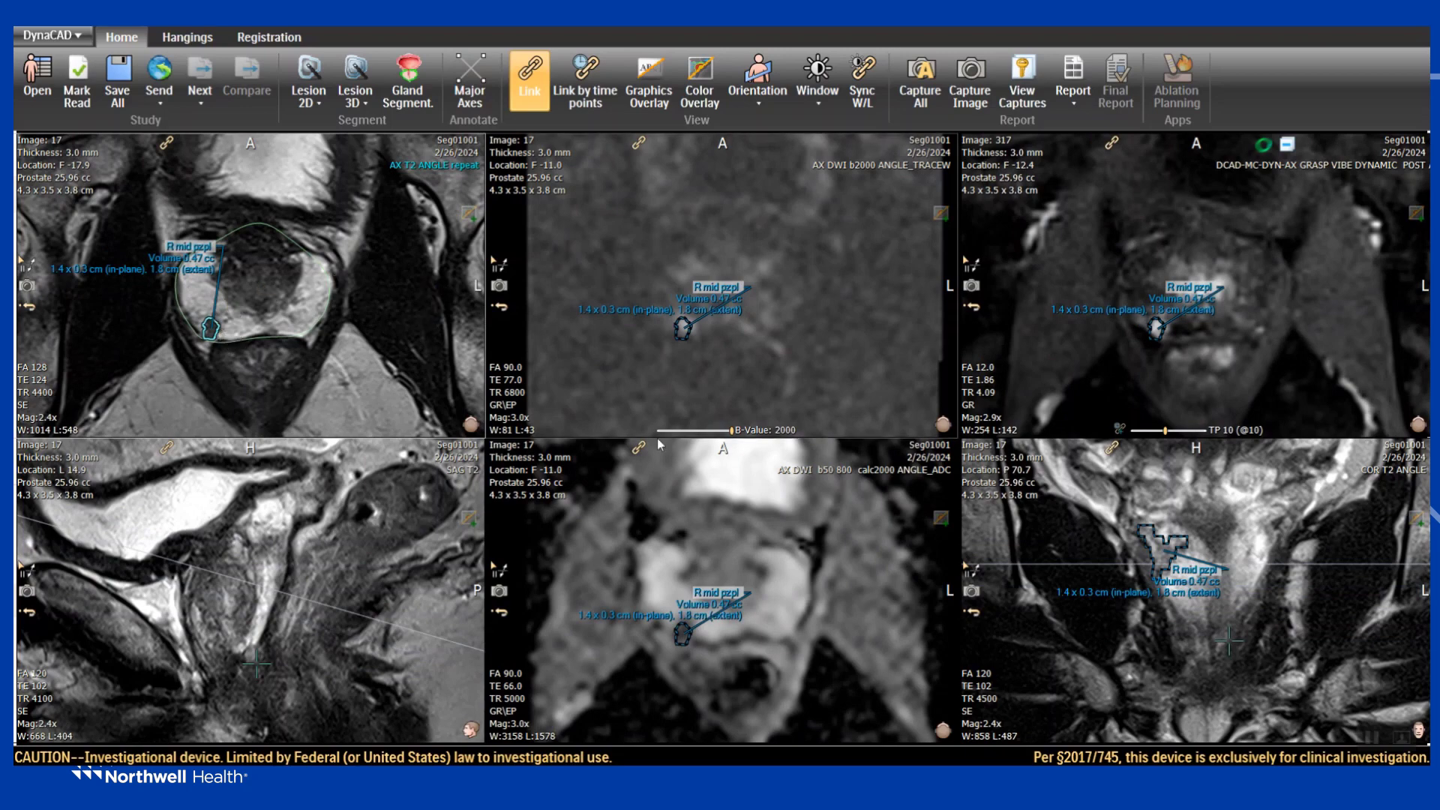
scroll(235, 345, "up", 1)
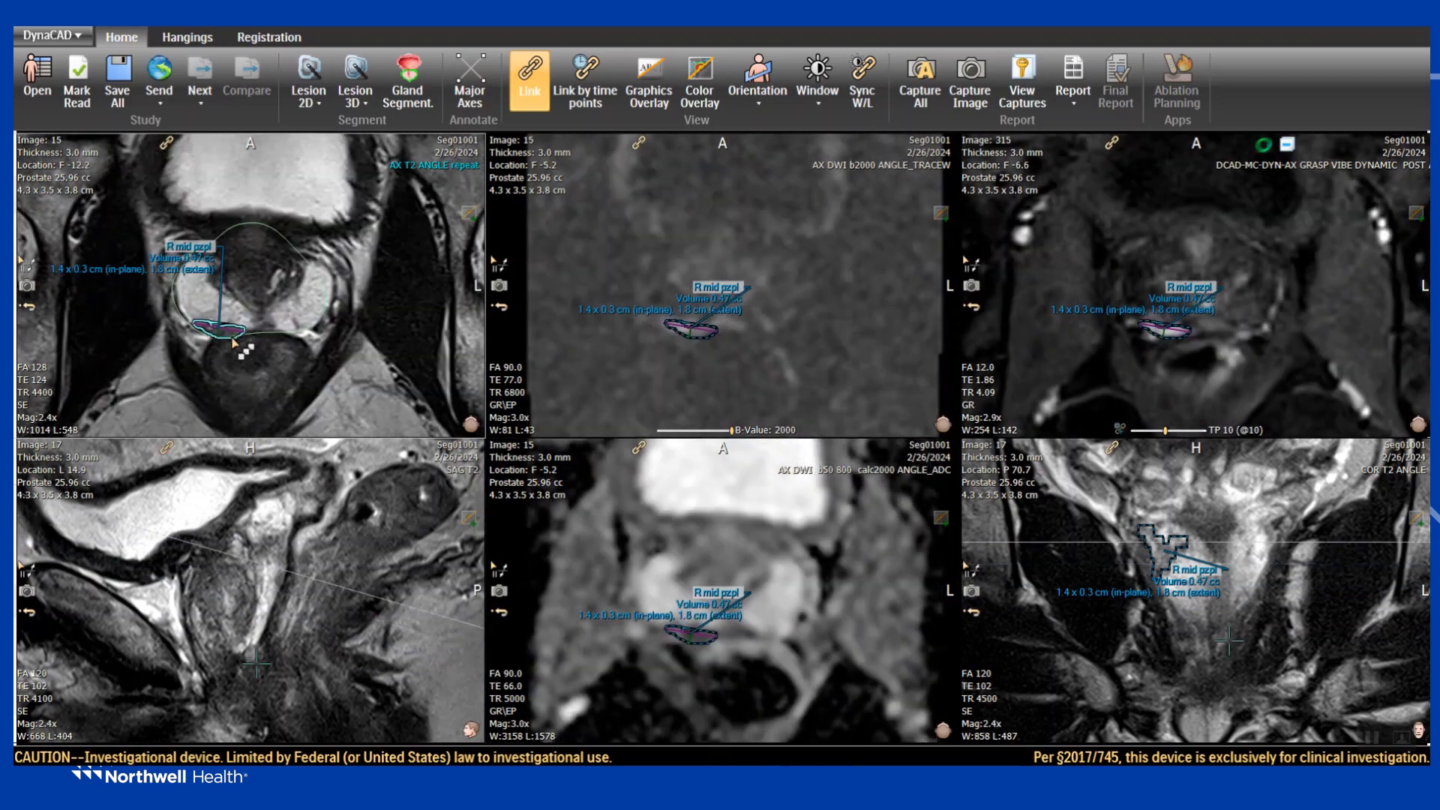
scroll(291, 279, "down", 2)
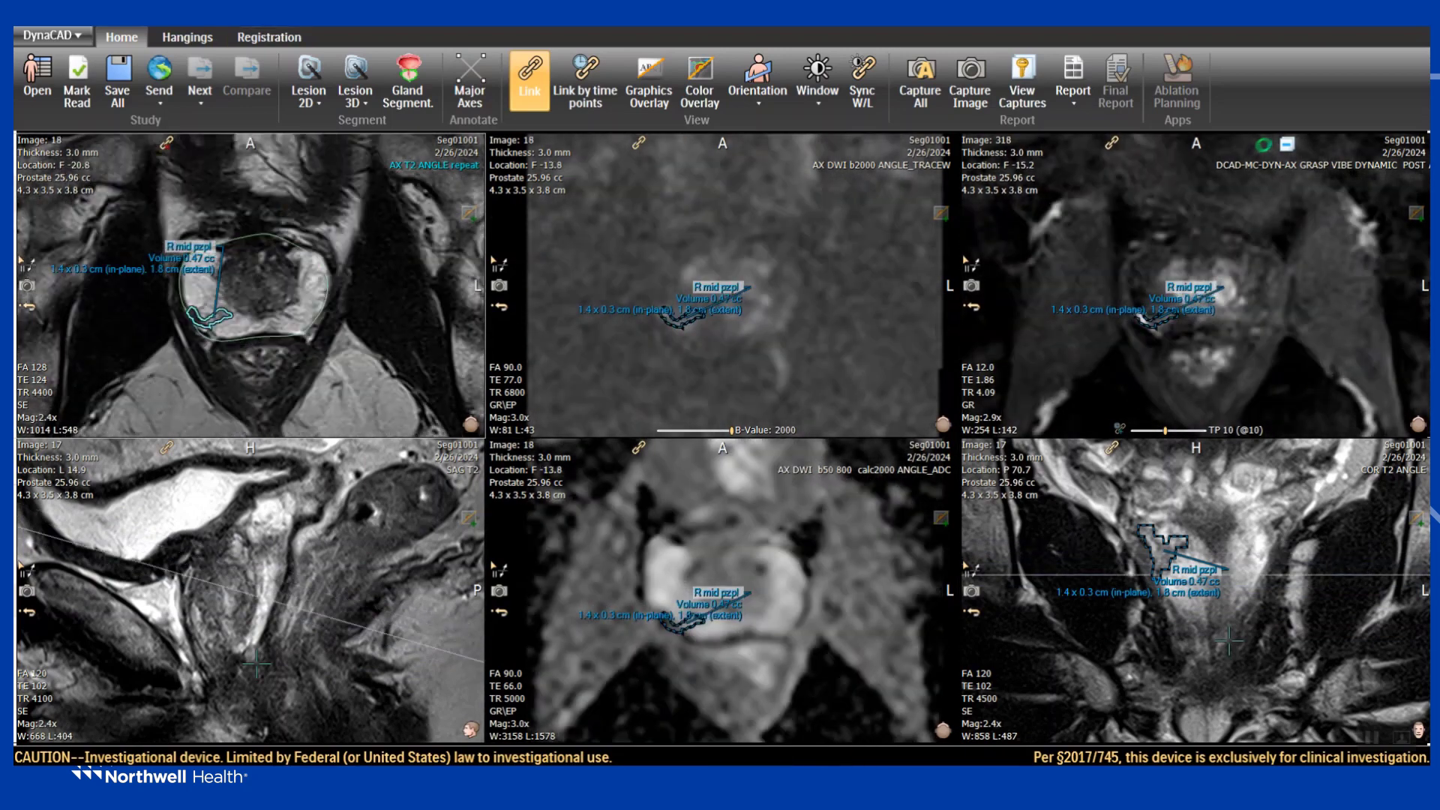
Reapply the Northwell Prostate hanging protocol, magnify the linked views and recentre the axial series on the prostate.
left_click(188, 37)
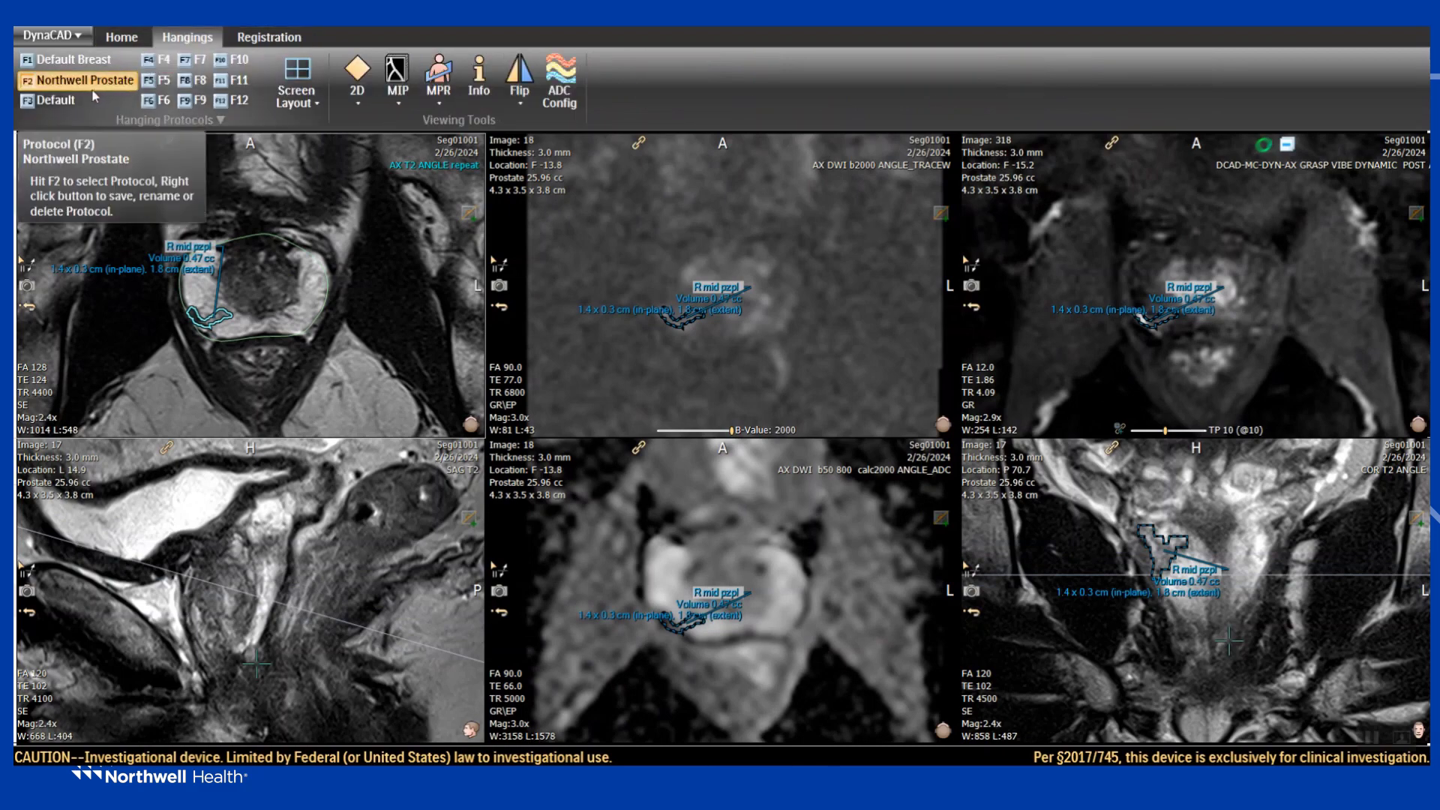
left_click(89, 84)
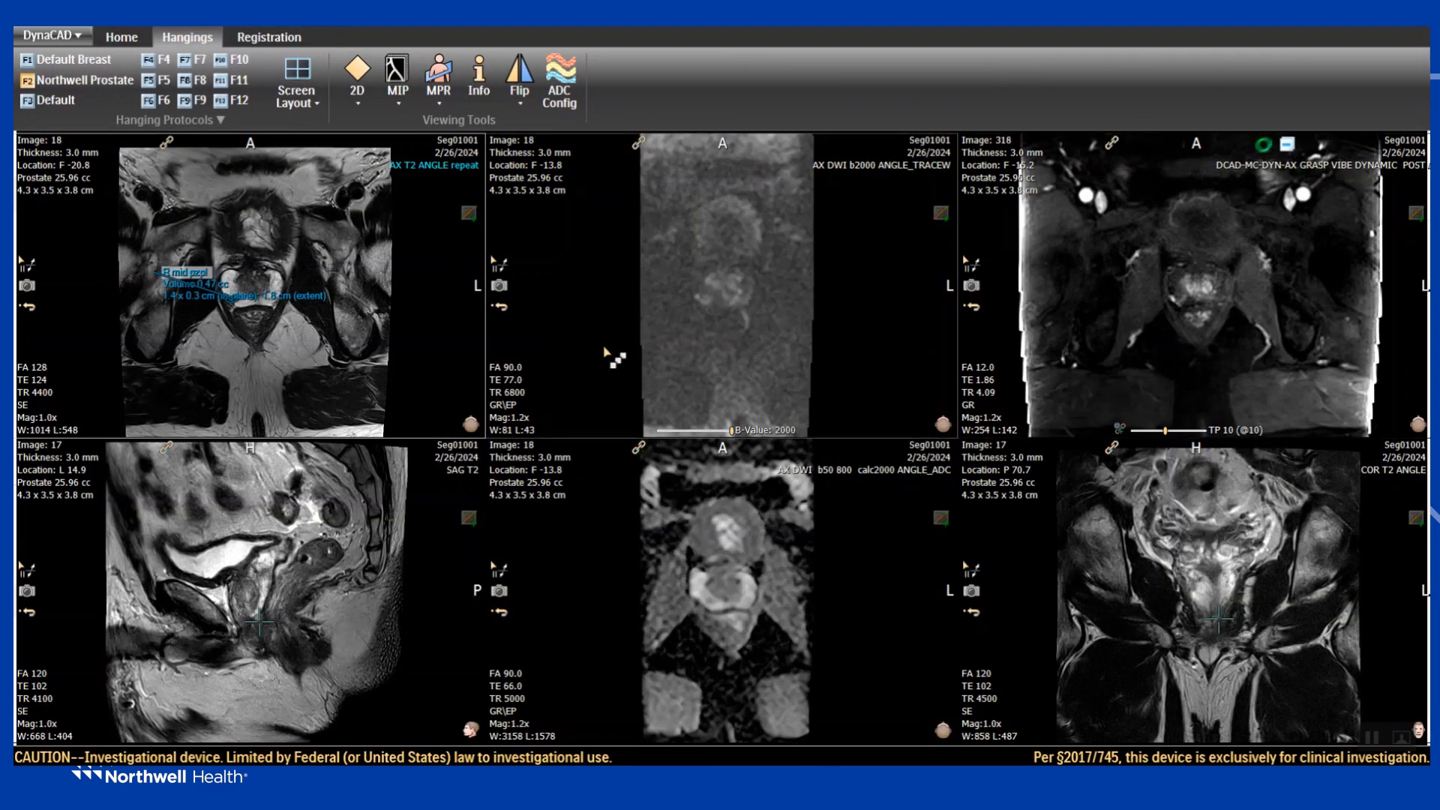
left_click_drag(357, 312, 378, 240)
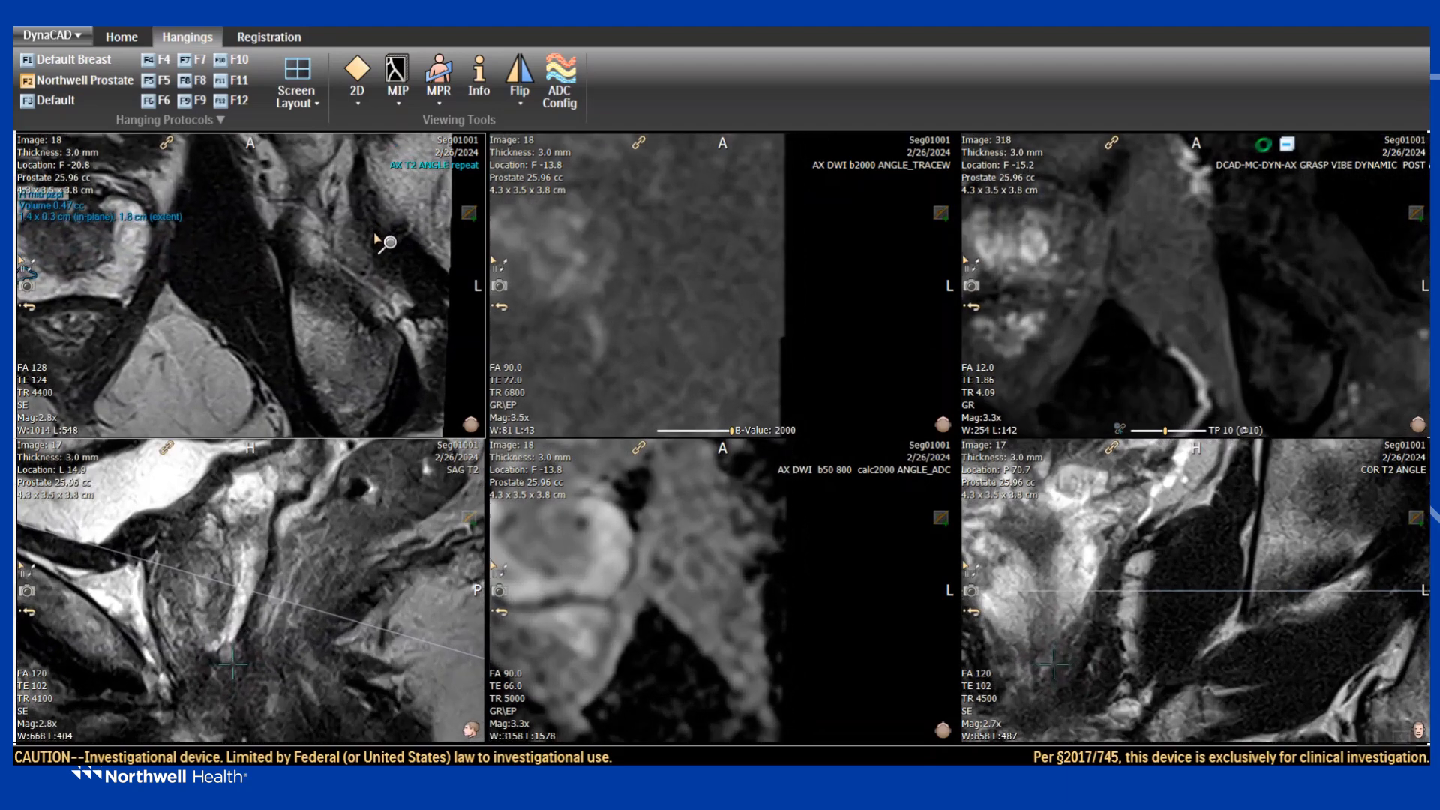
left_click_drag(152, 259, 356, 277)
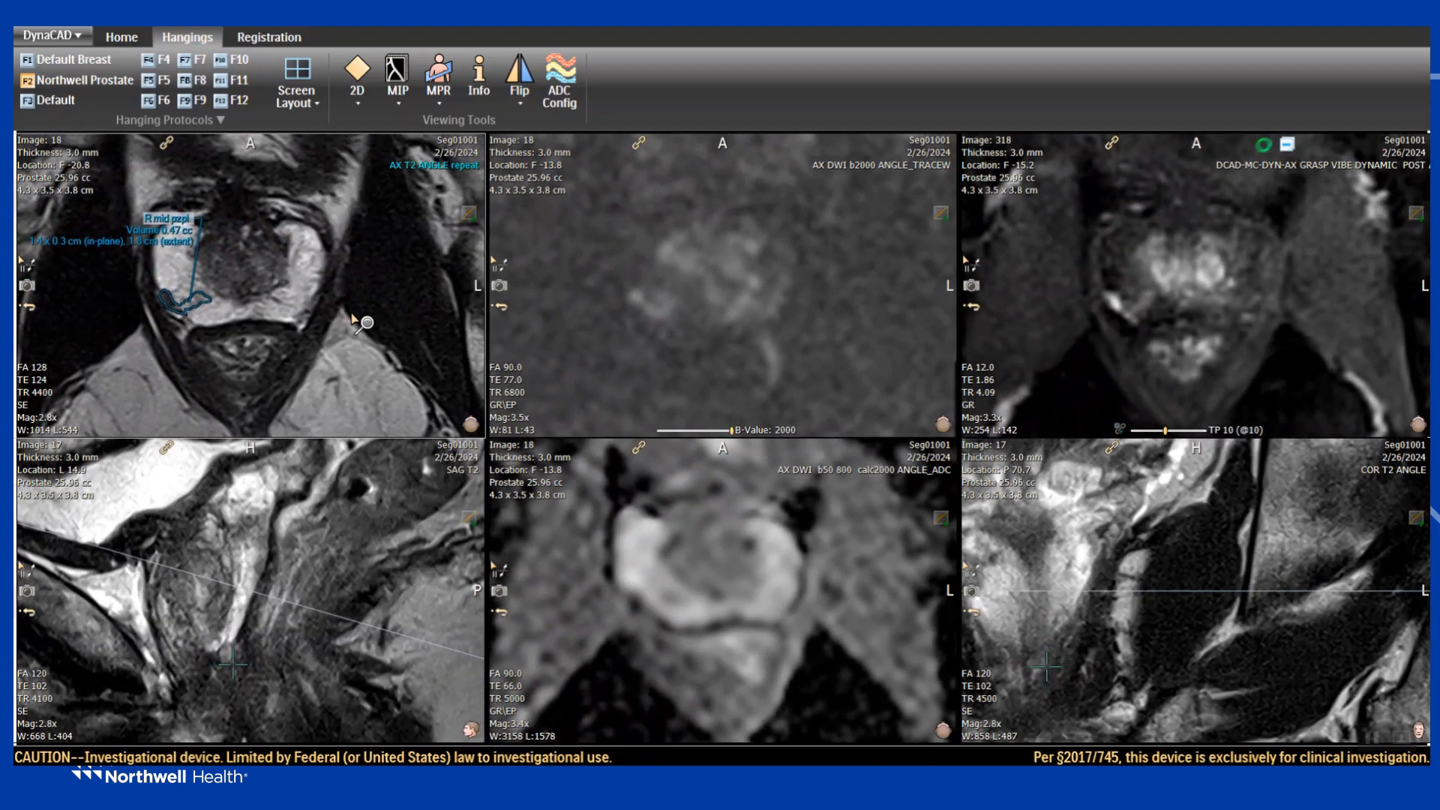
mouse_move(351, 315)
left_mouse_down()
mouse_move(349, 285)
mouse_move(367, 309)
mouse_move(389, 287)
mouse_move(384, 339)
left_mouse_up()
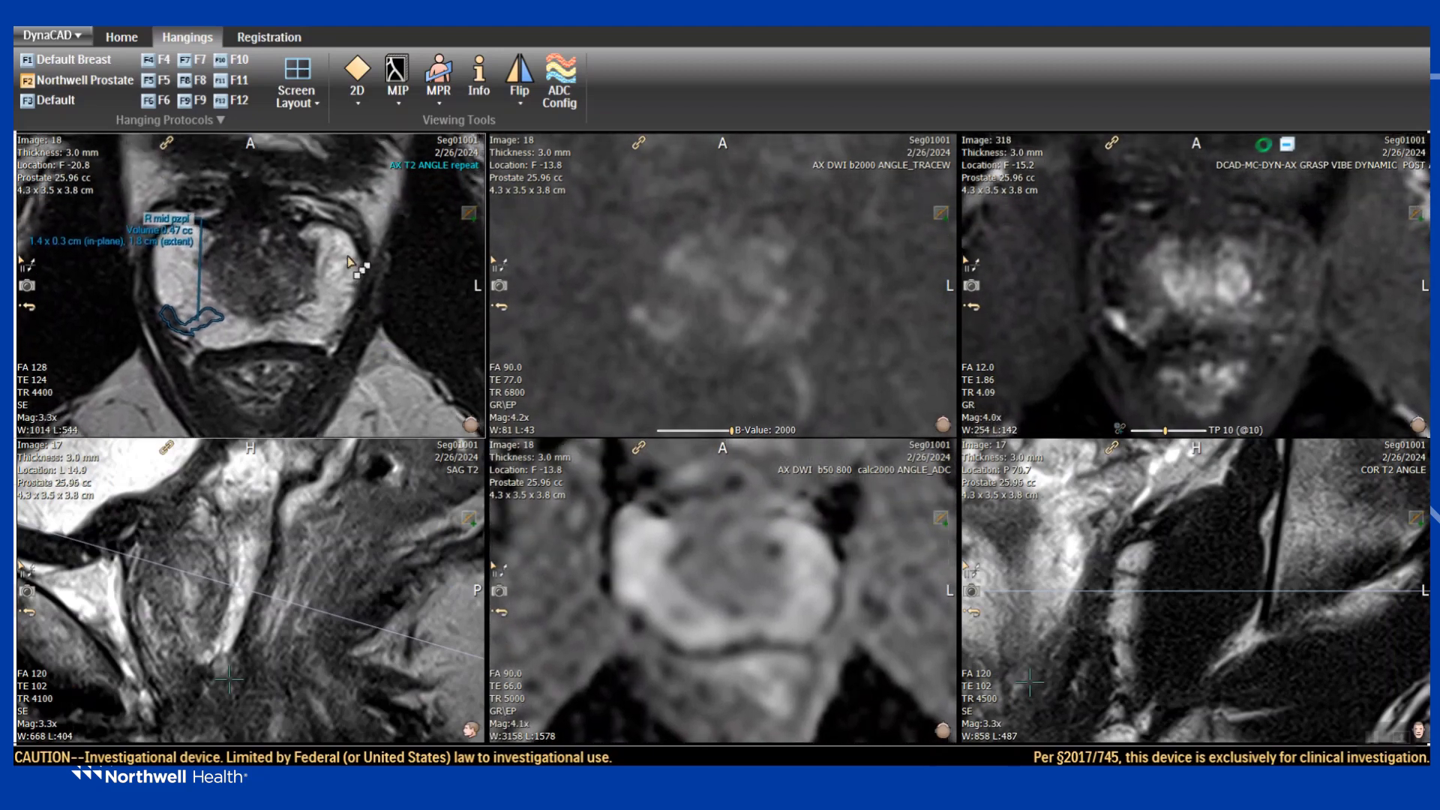
Pan the axial T2 view slightly to recentre the prostate and show the biopsy cores on it.
right_click(342, 224)
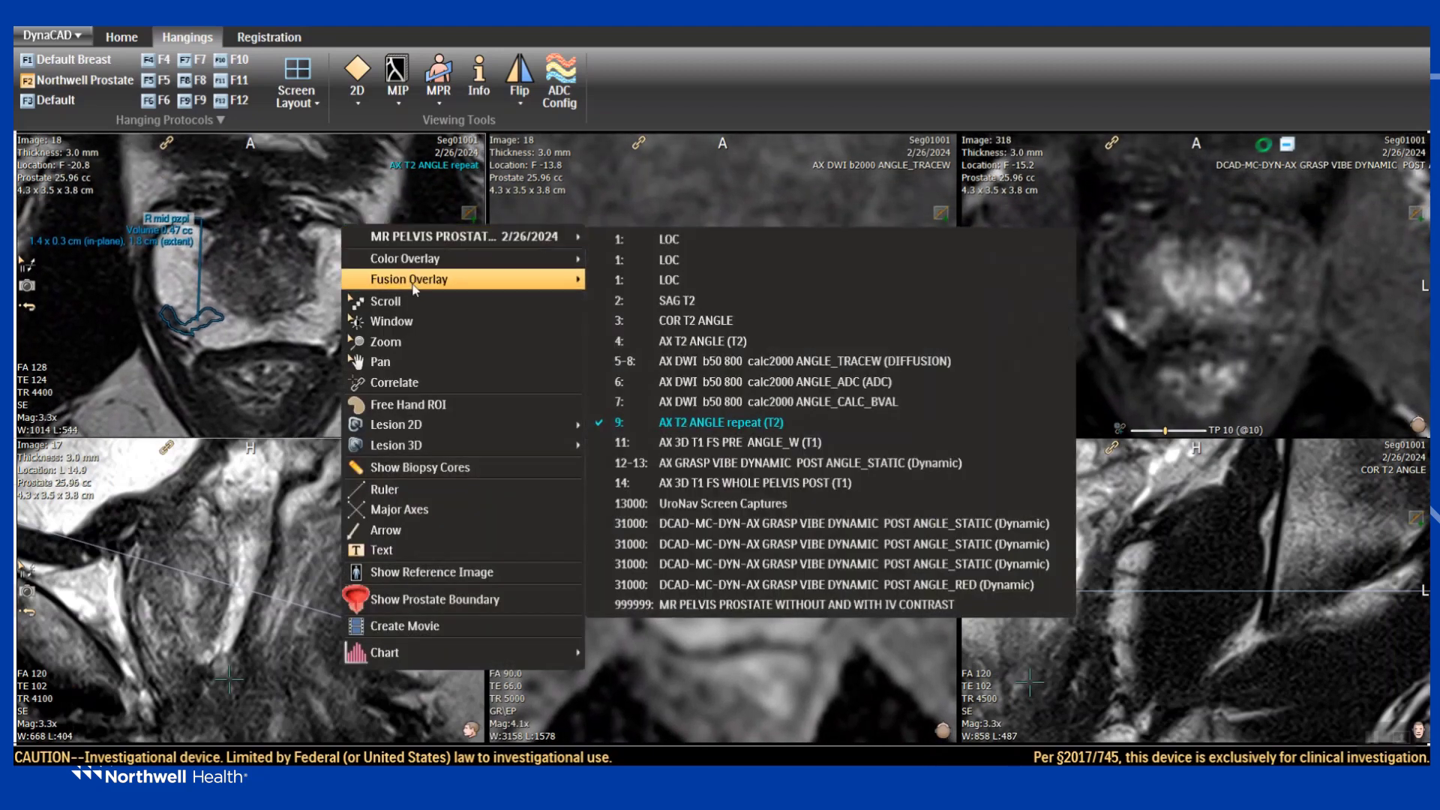
left_click(405, 362)
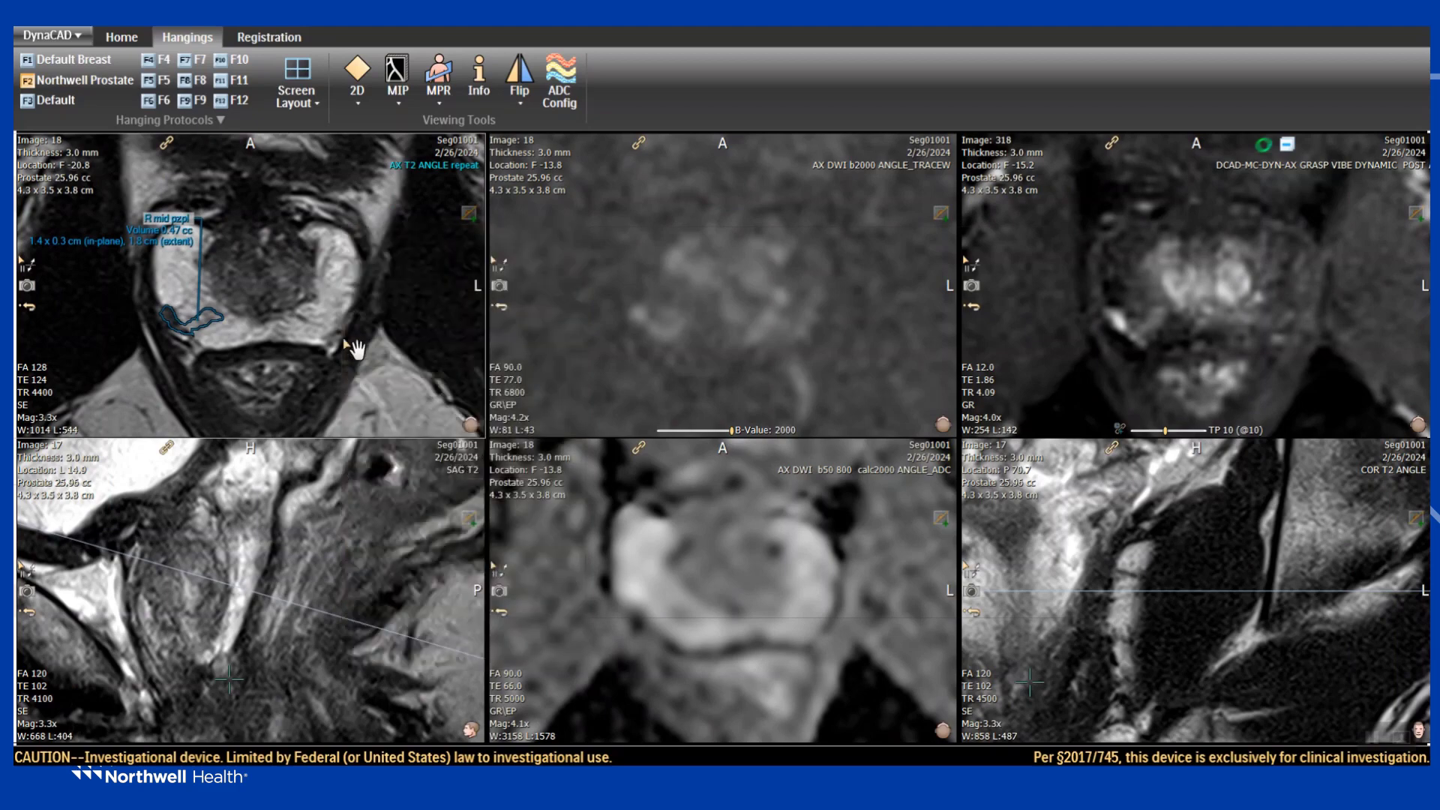
mouse_move(354, 330)
left_mouse_down()
mouse_move(370, 343)
mouse_move(347, 339)
left_mouse_up()
right_click(331, 273)
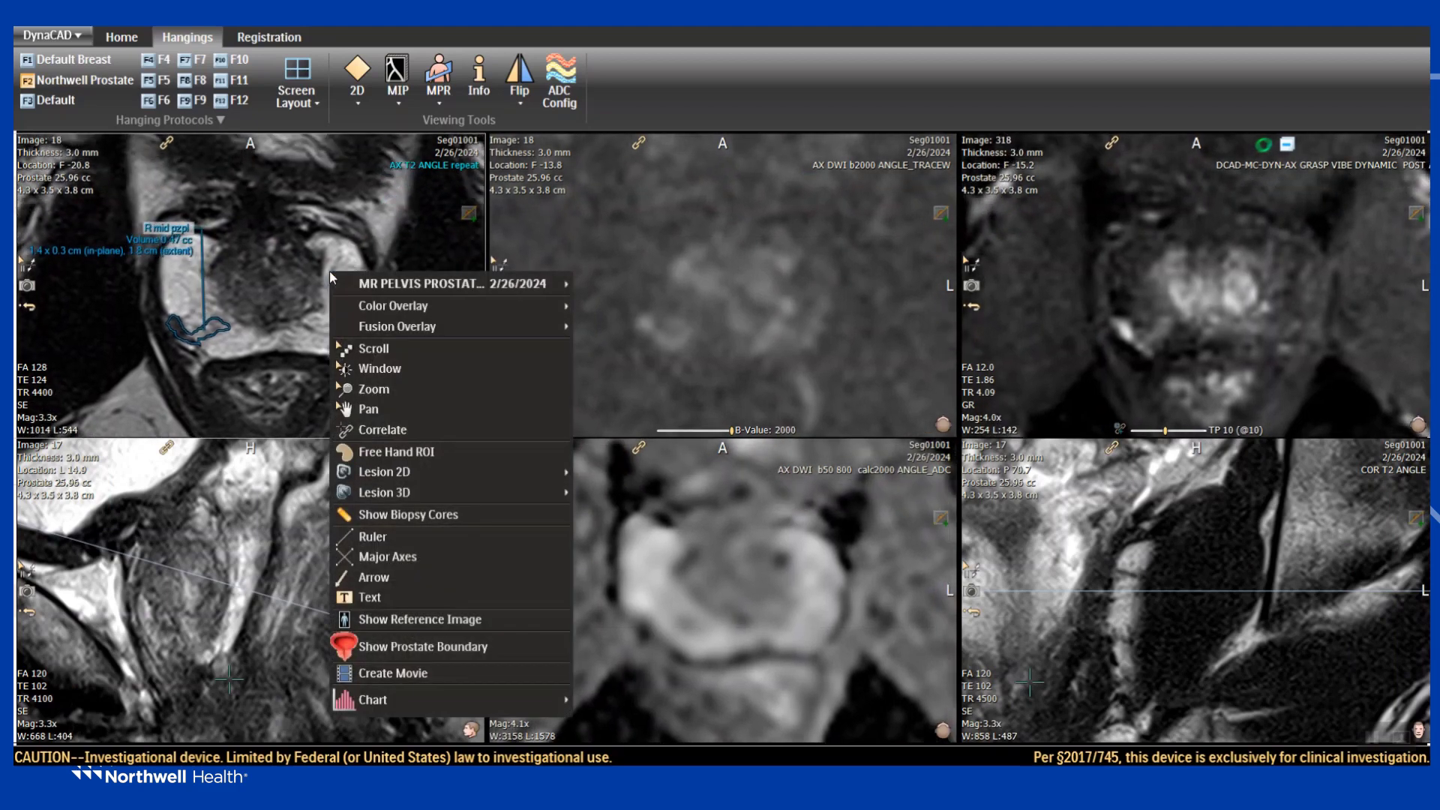
left_click(408, 514)
Review the biopsy core positions against the R mid pzpl lesion ROI on axial T2 images 16 to 18.
scroll(341, 342, "up", 2)
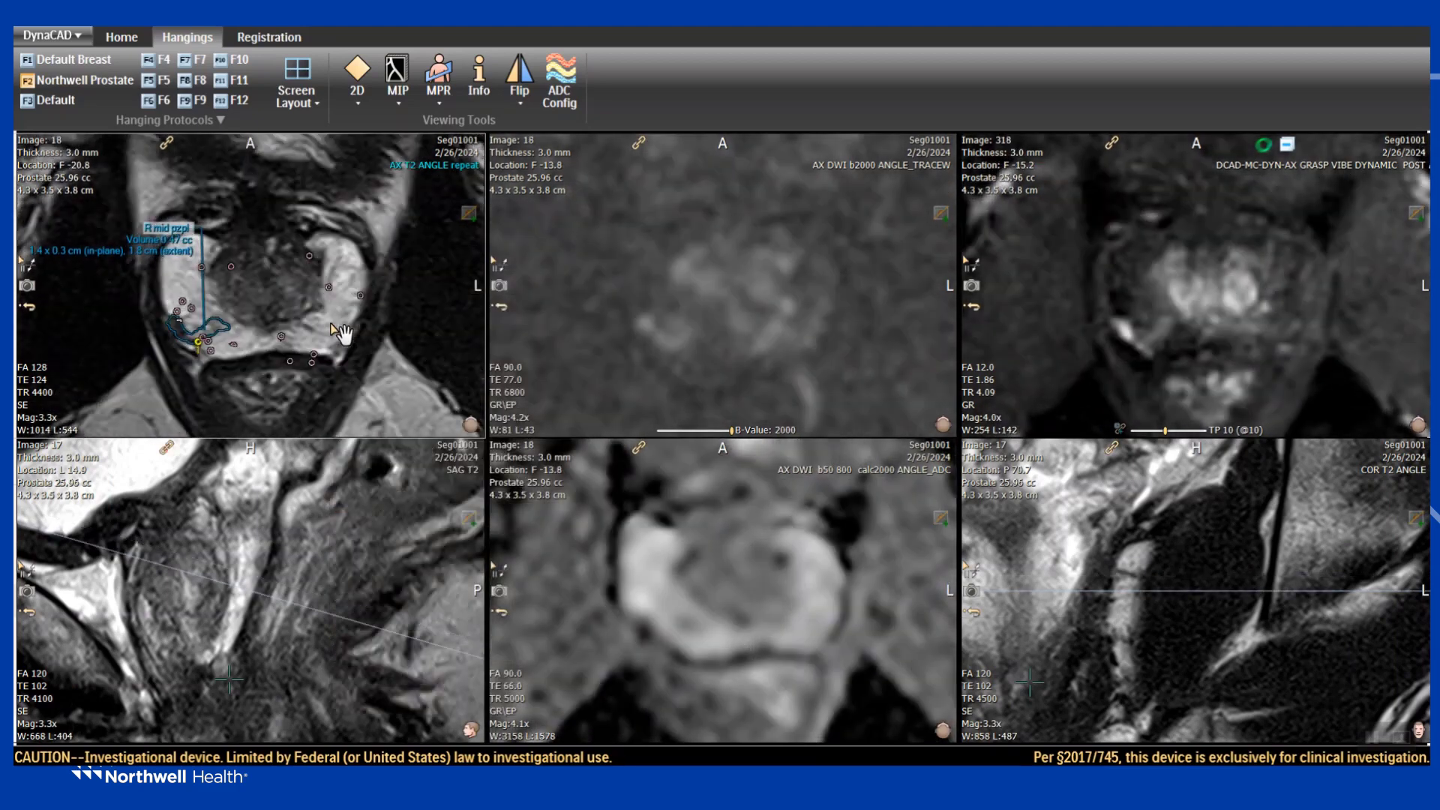
scroll(244, 358, "down", 1)
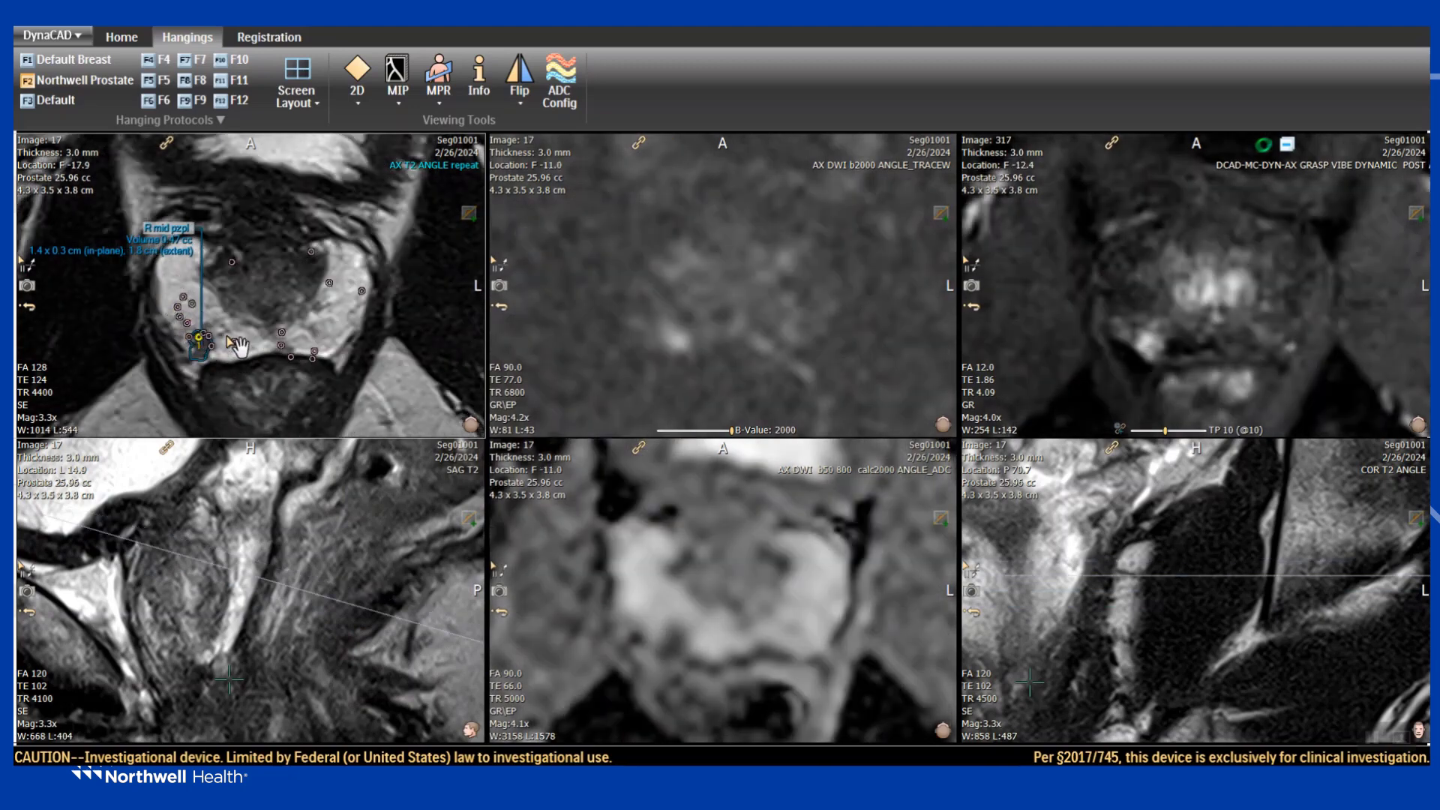
scroll(255, 351, "down", 1)
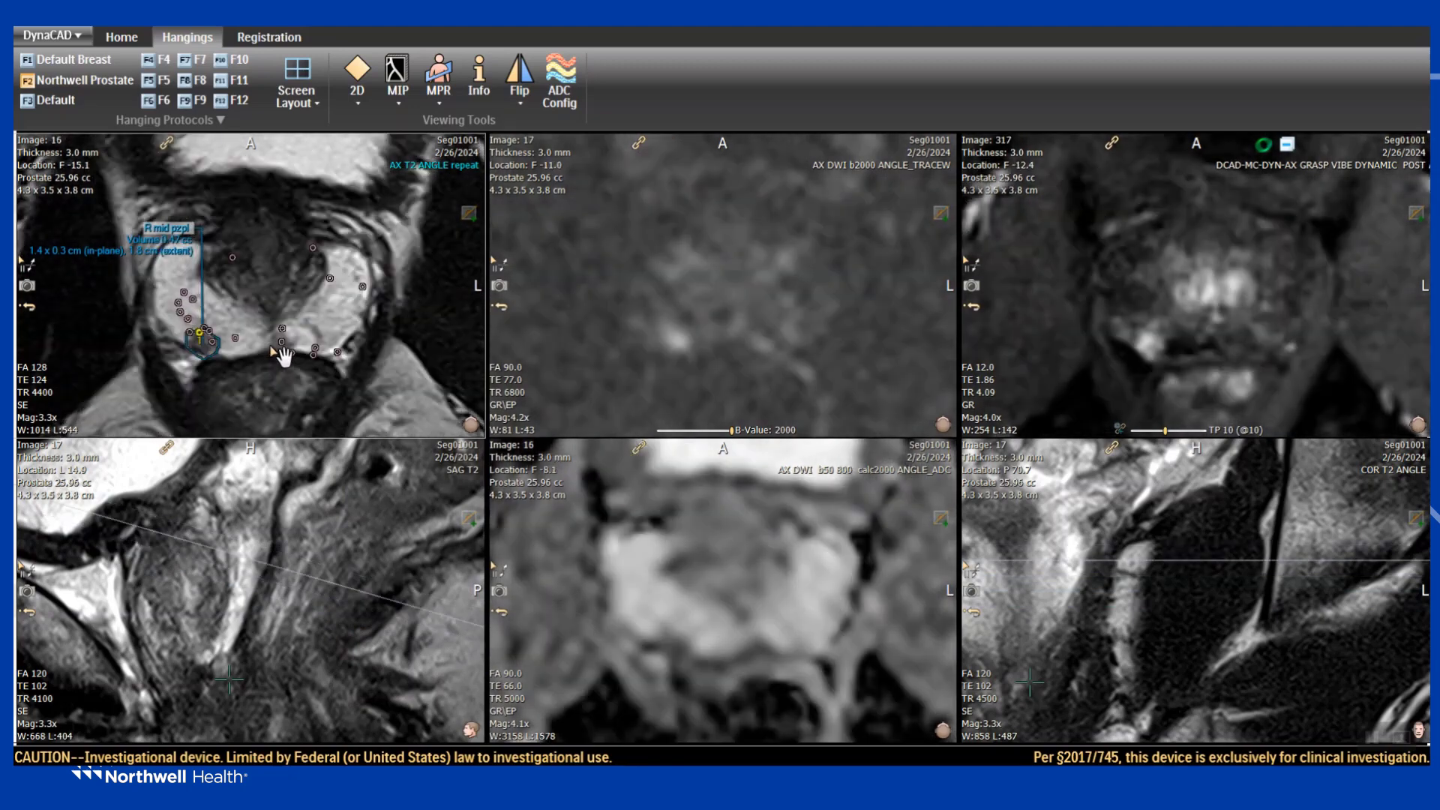
scroll(283, 356, "up", 3)
scroll(283, 357, "down", 2)
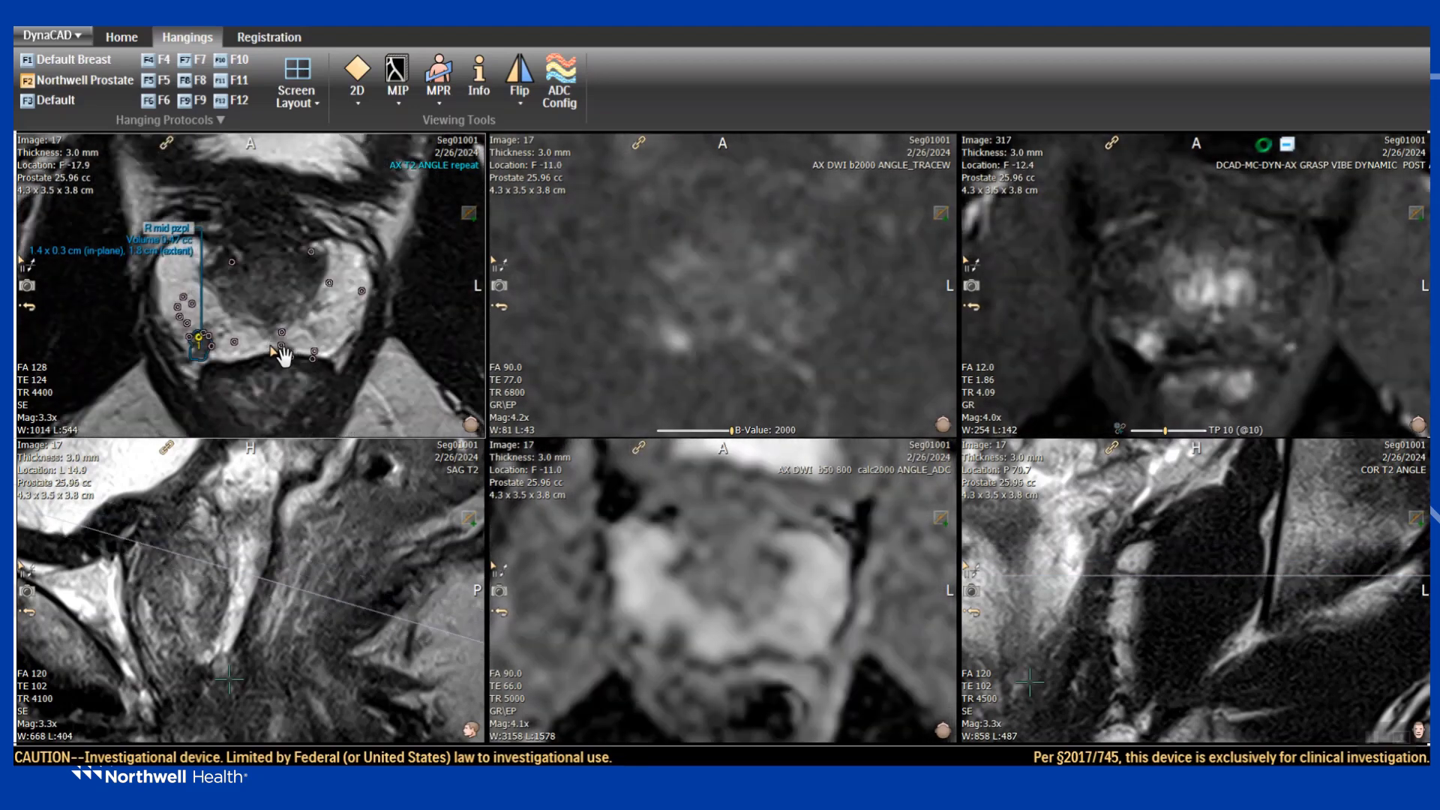